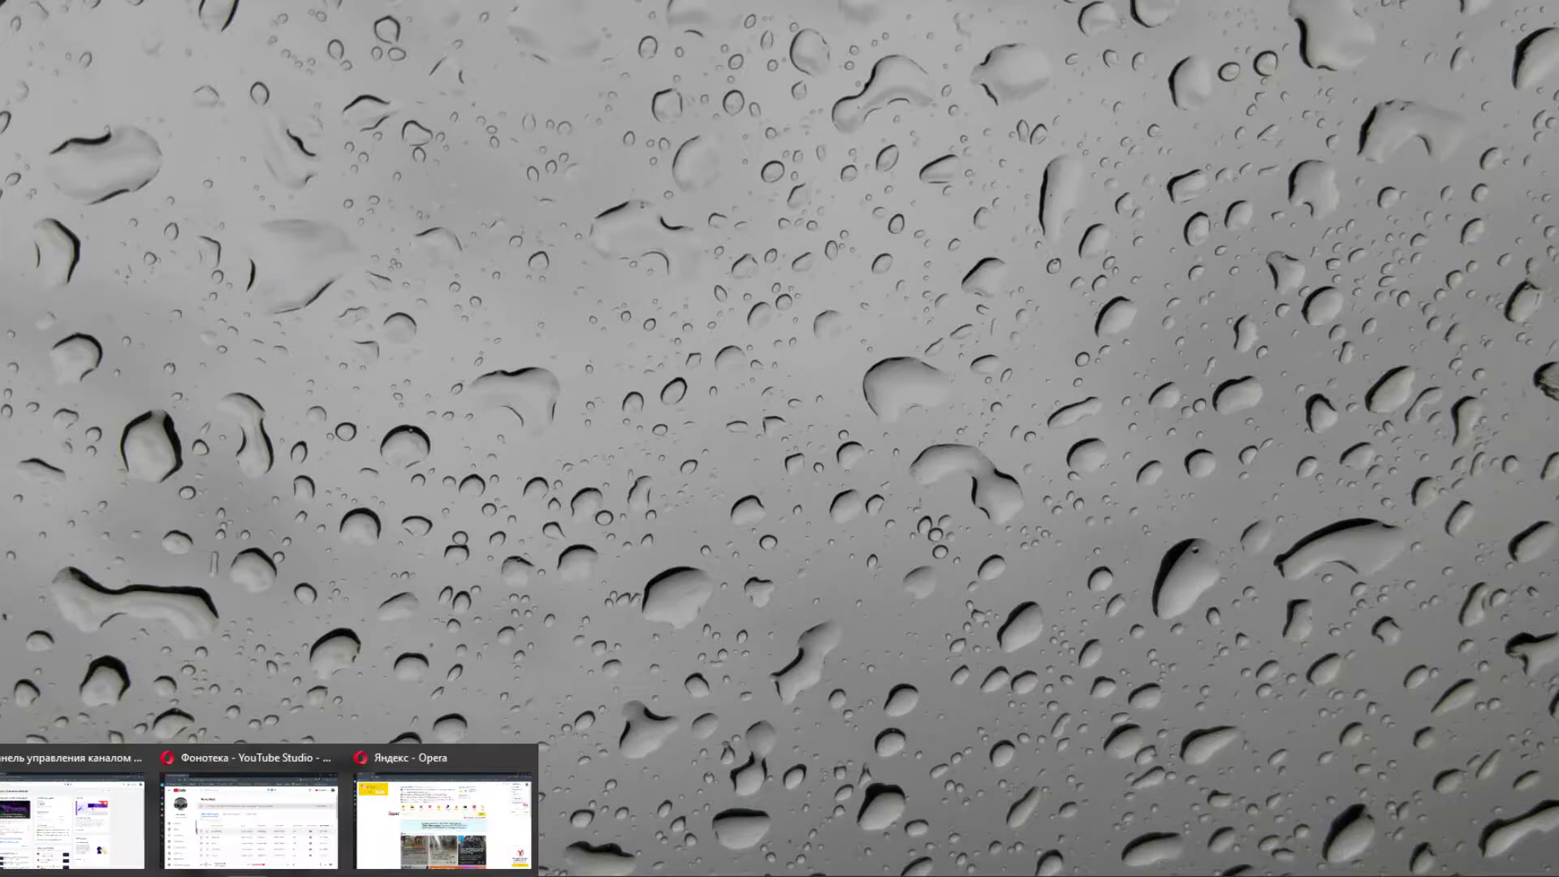
# Switch to the Yandex page in Opera, open its image search and search for "шаблон шапка на ютуб".
pyautogui.click(461, 833)
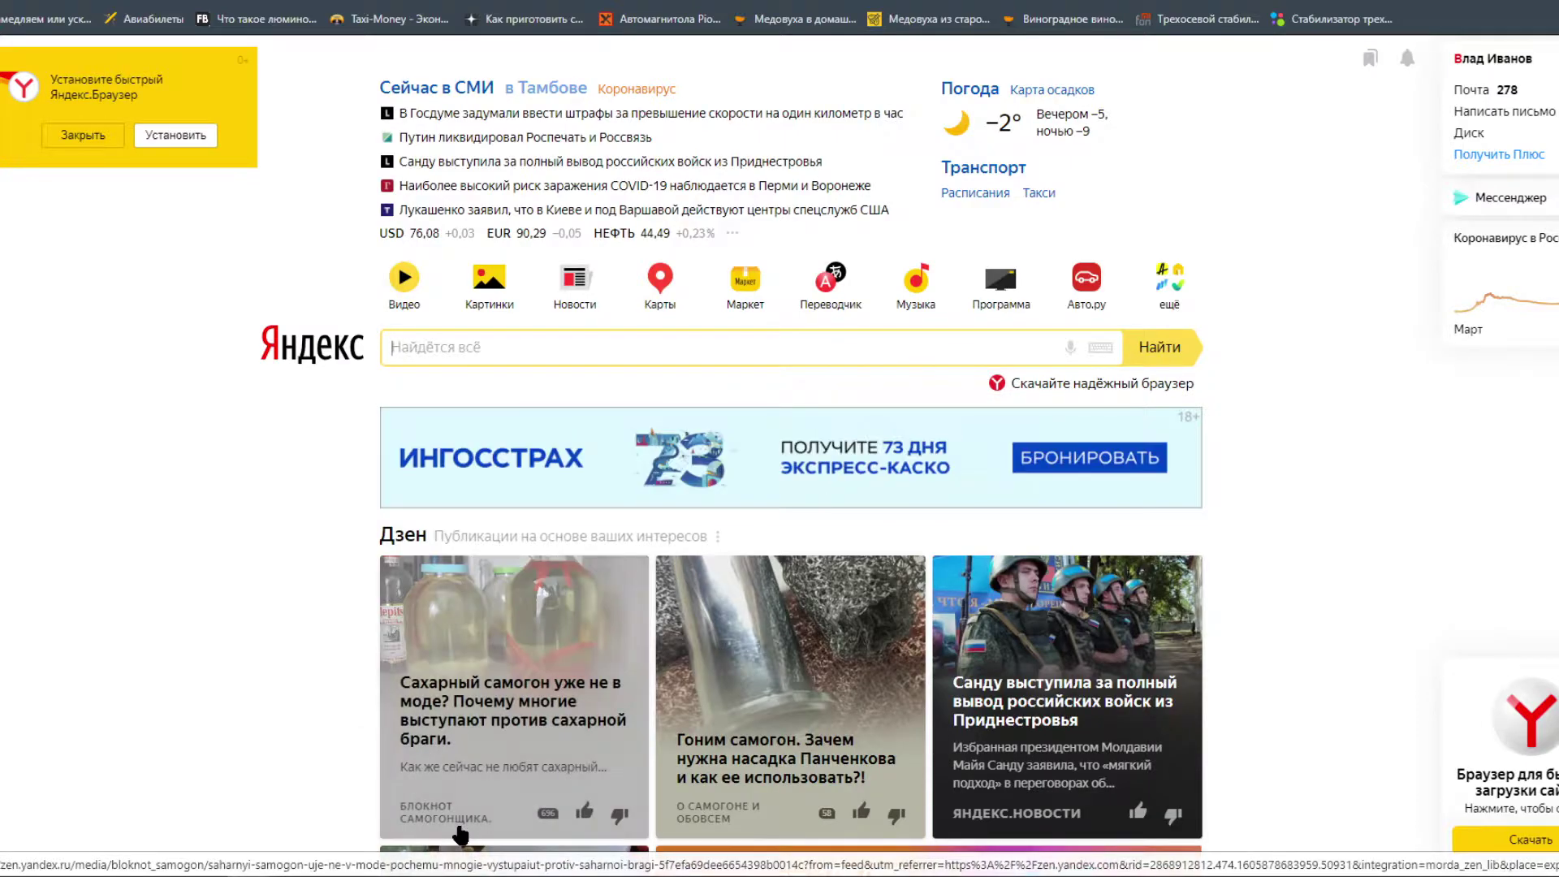
pyautogui.click(488, 305)
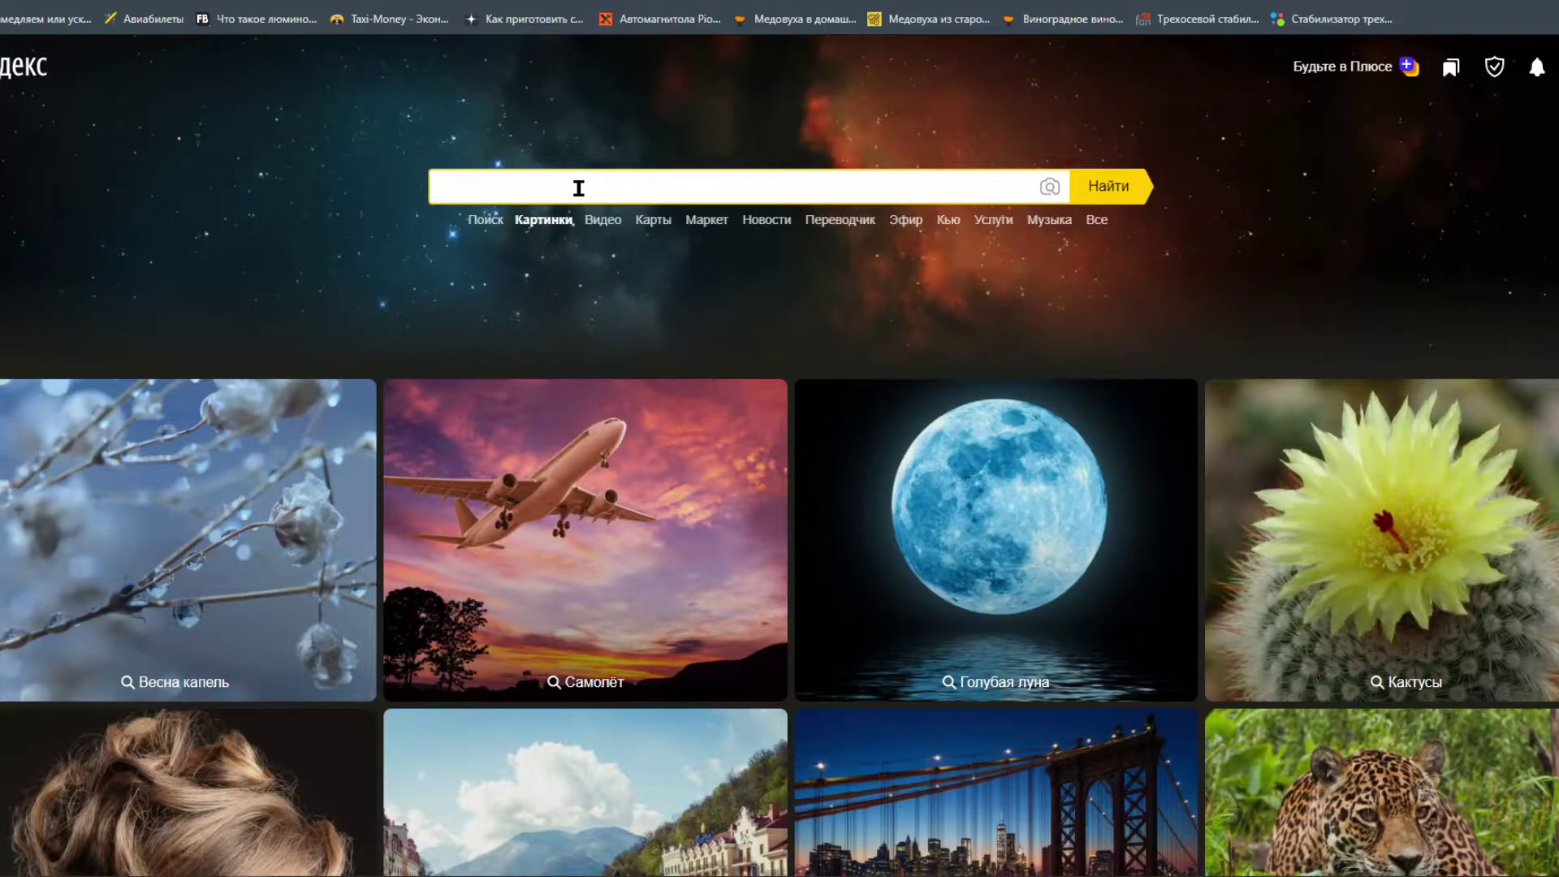
pyautogui.click(578, 188)
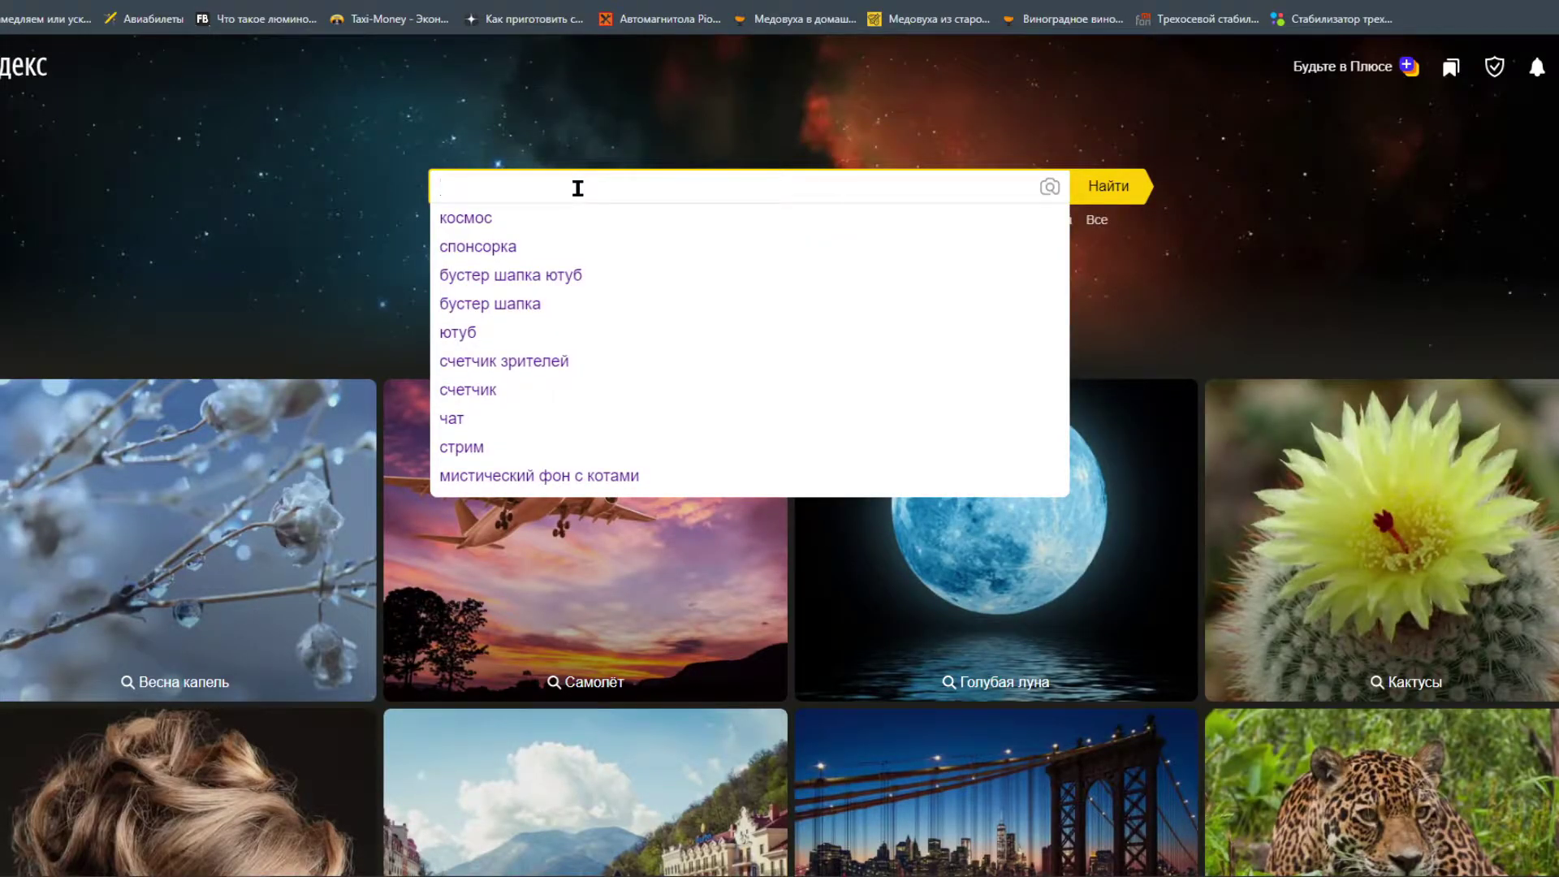
pyautogui.write('шаблон ')
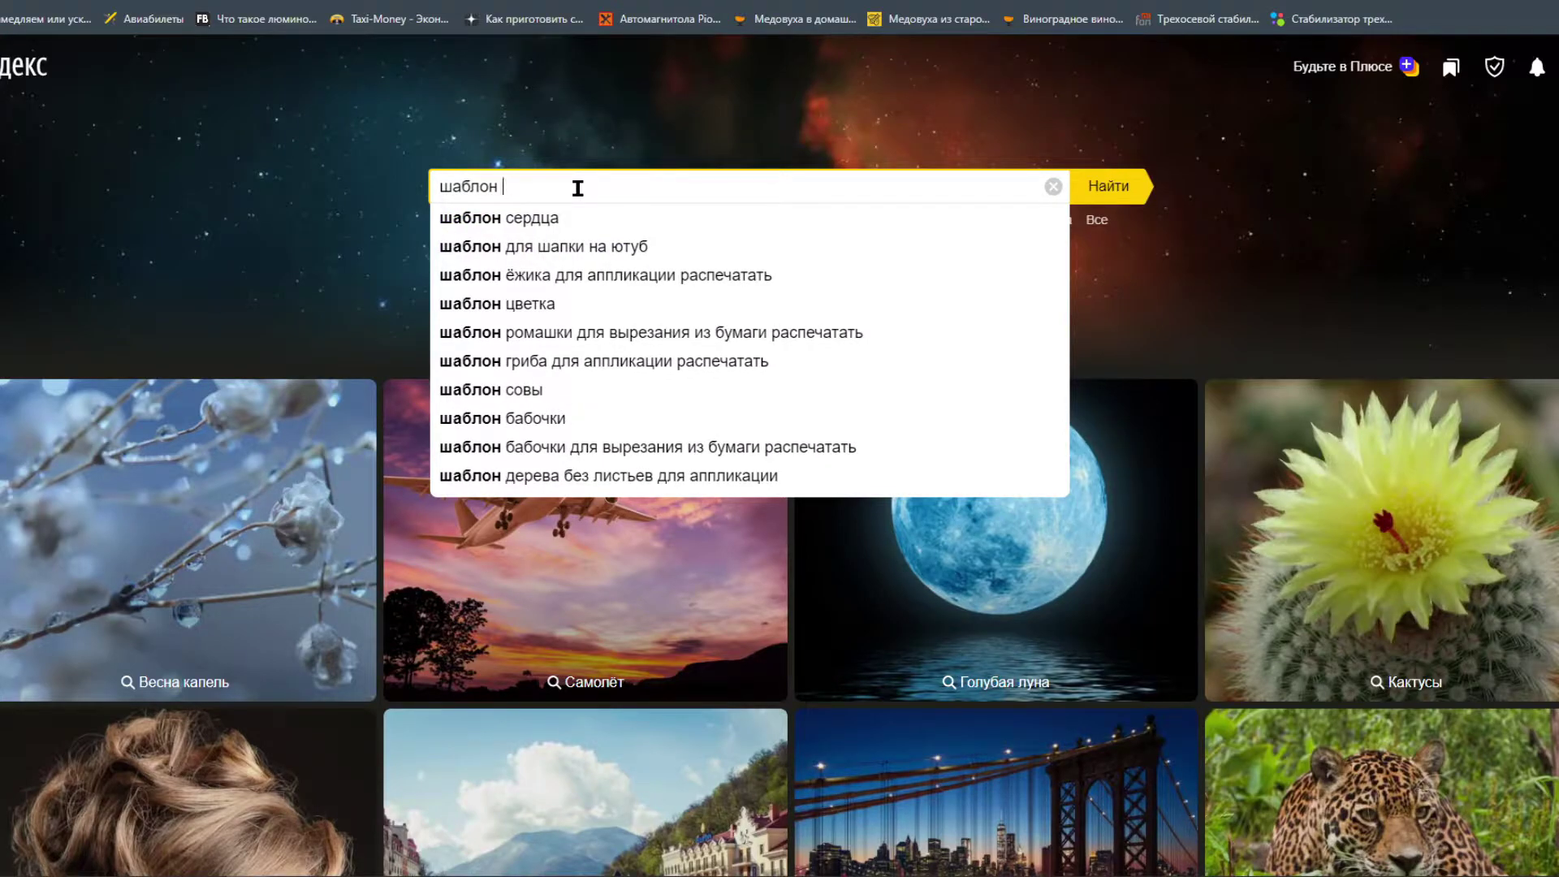
pyautogui.write('шапка')
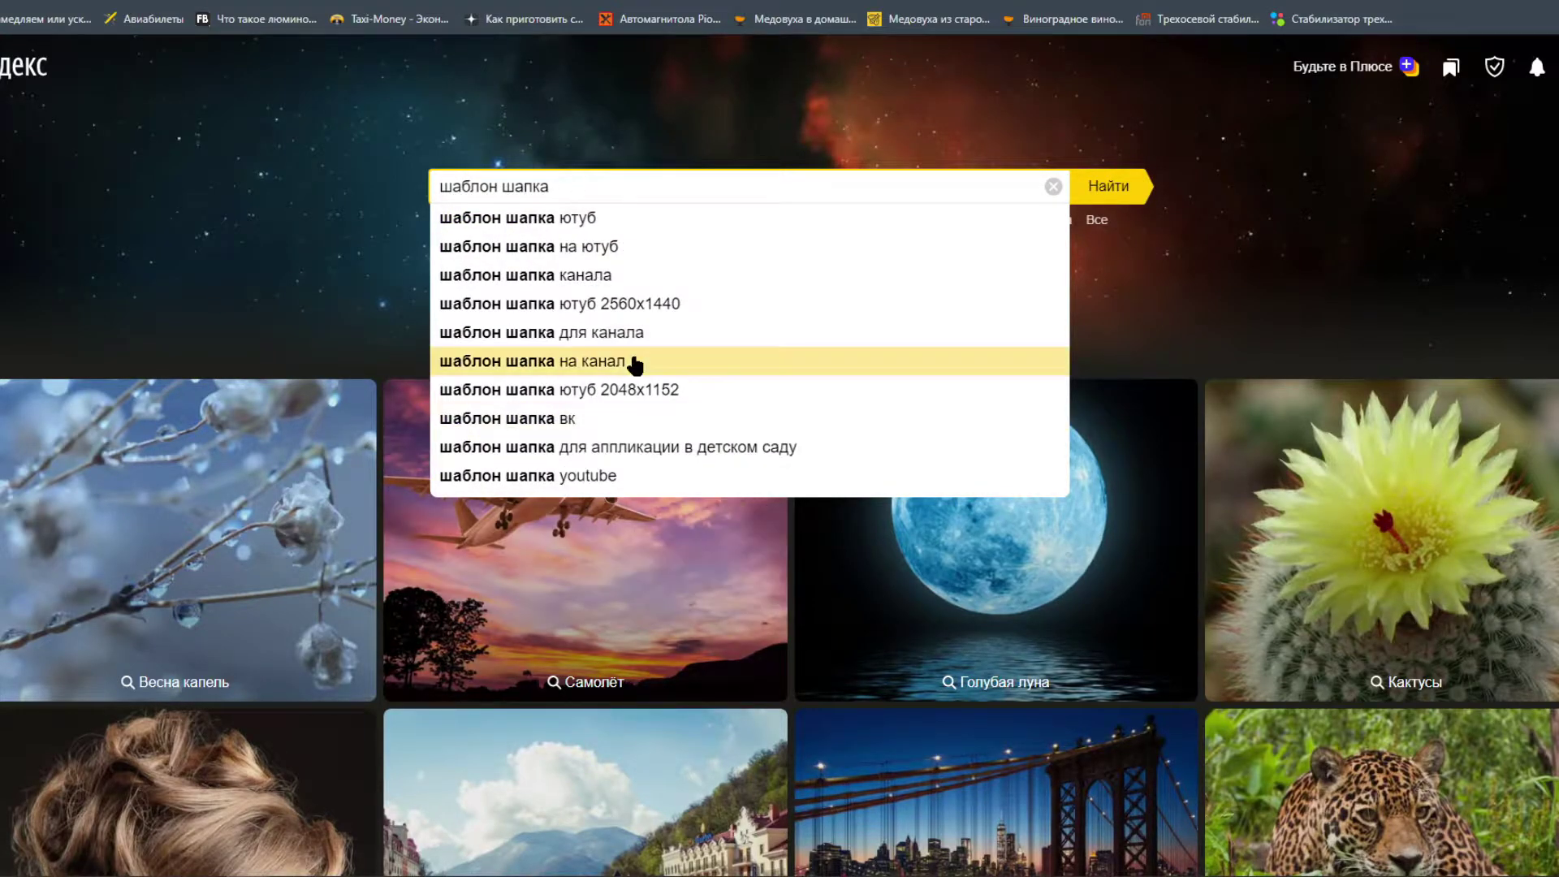
pyautogui.click(572, 244)
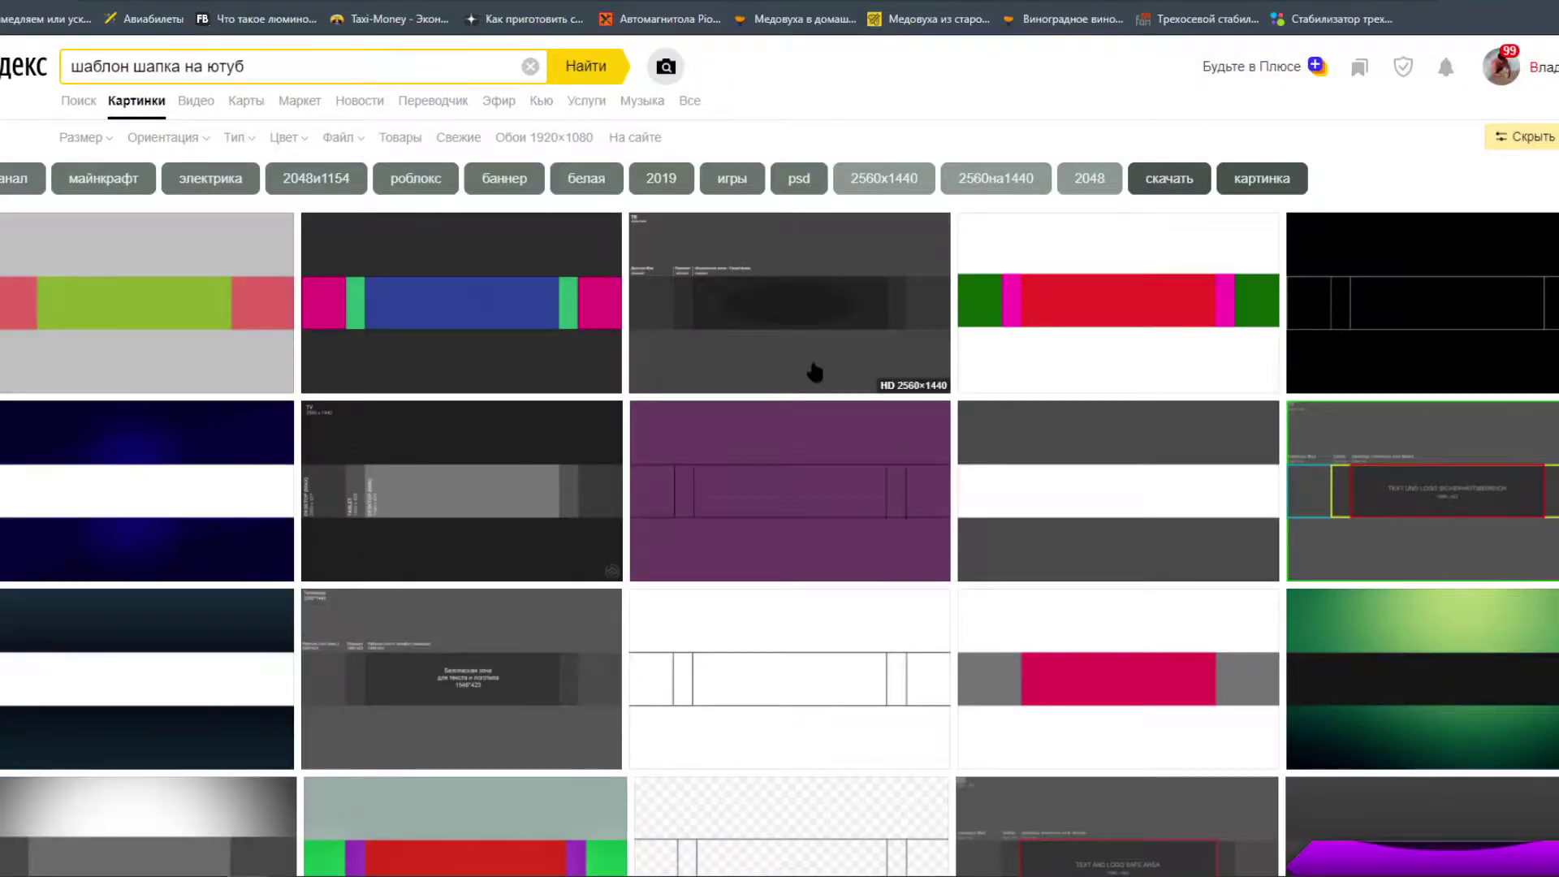
# Open the 2560×1440 banner template from Banner-web.ru with the labelled safe zone 1546*423 and save the image as a file.
pyautogui.scroll(-3, 568, 275)
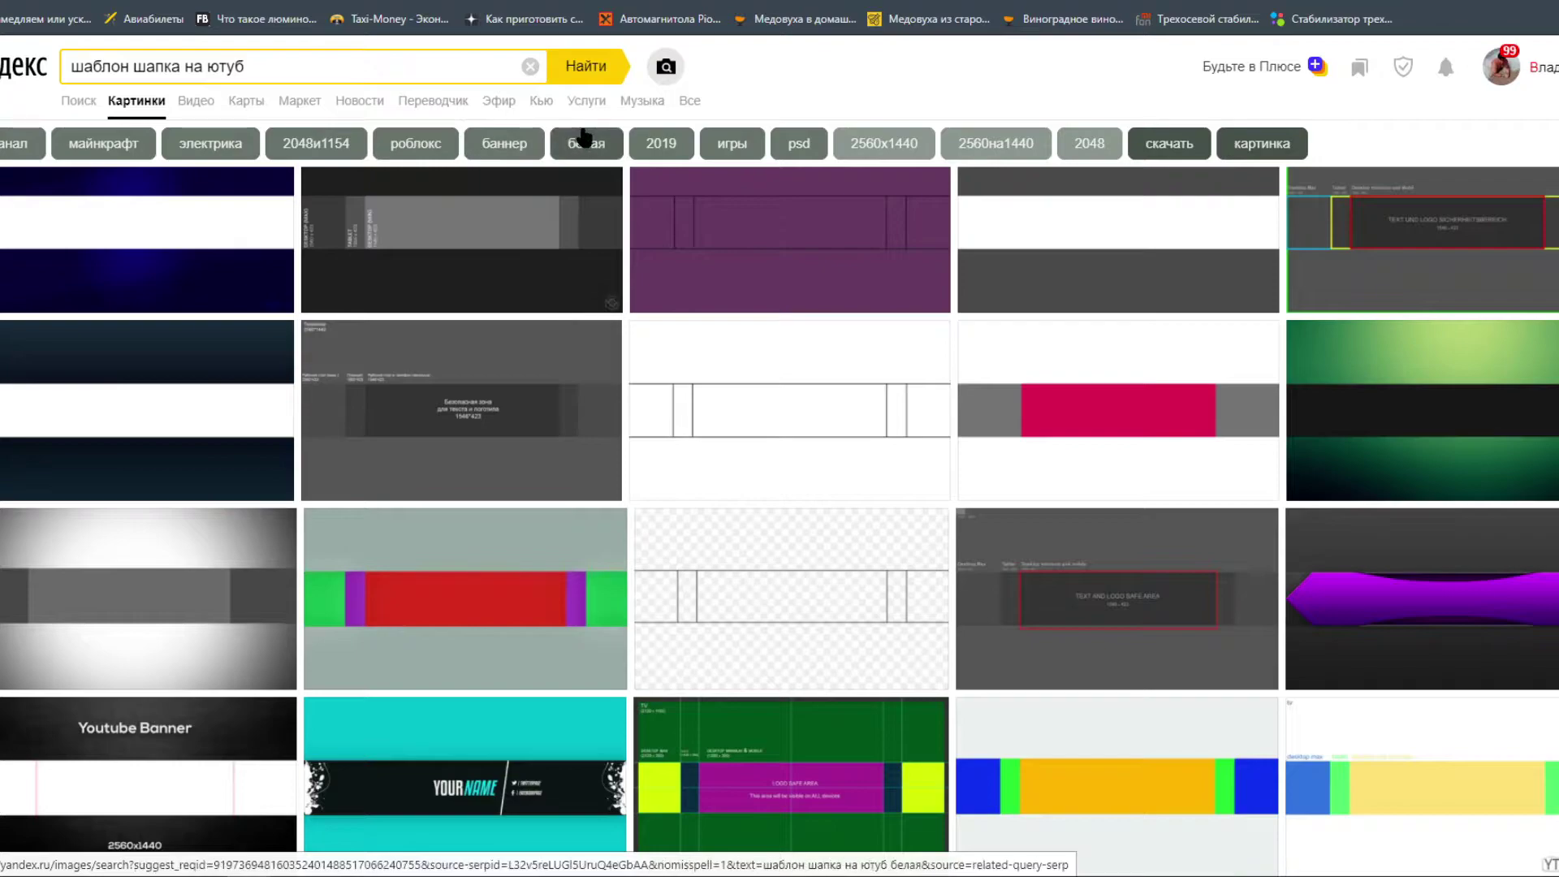
pyautogui.moveTo(60, 414)
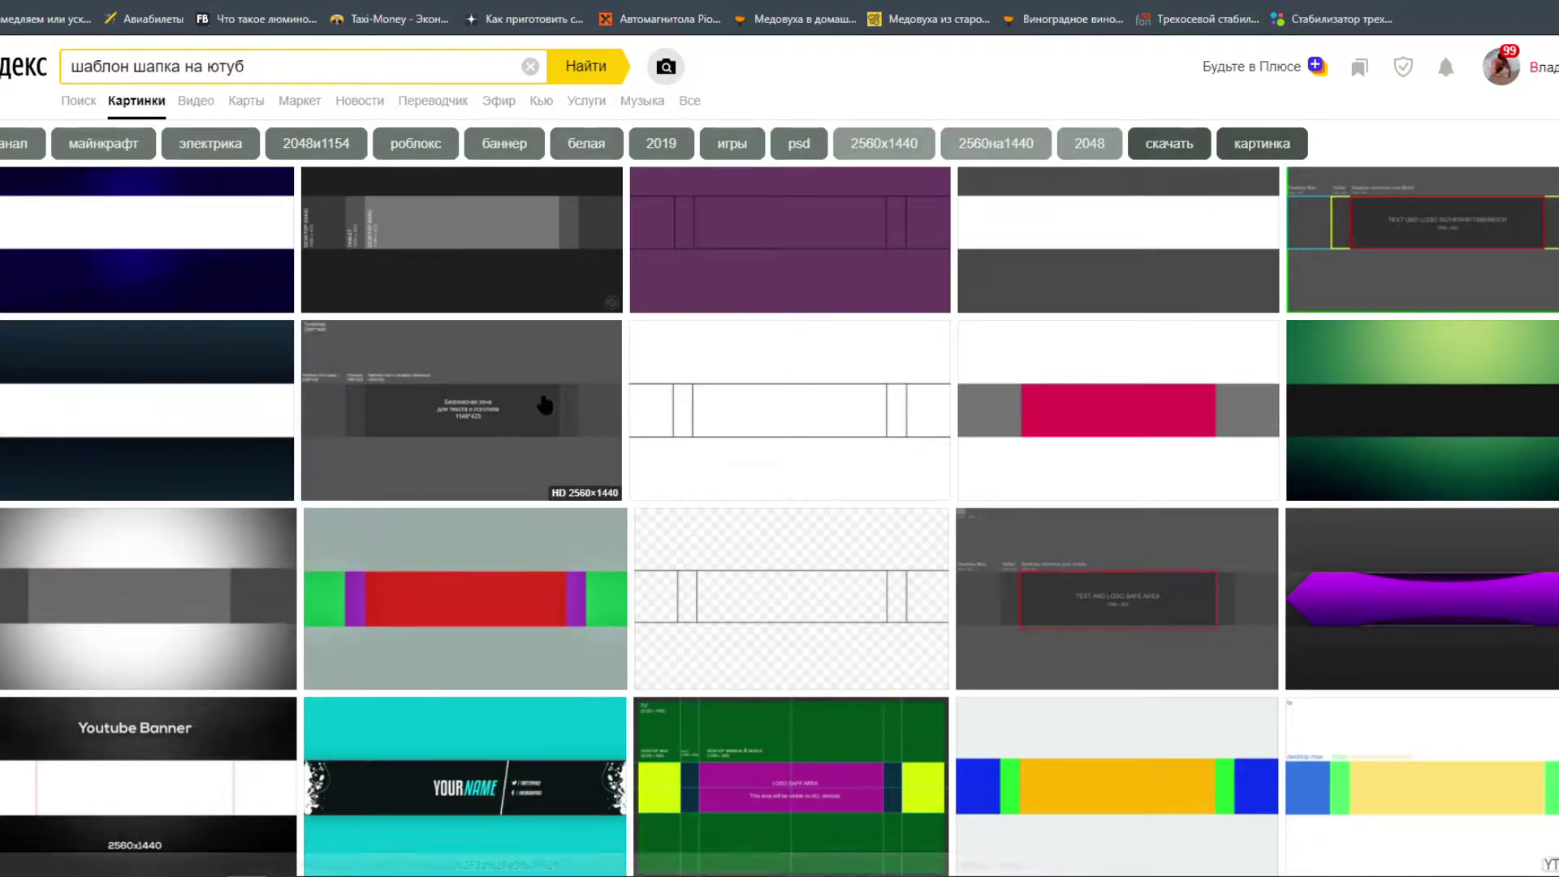
pyautogui.moveTo(536, 406)
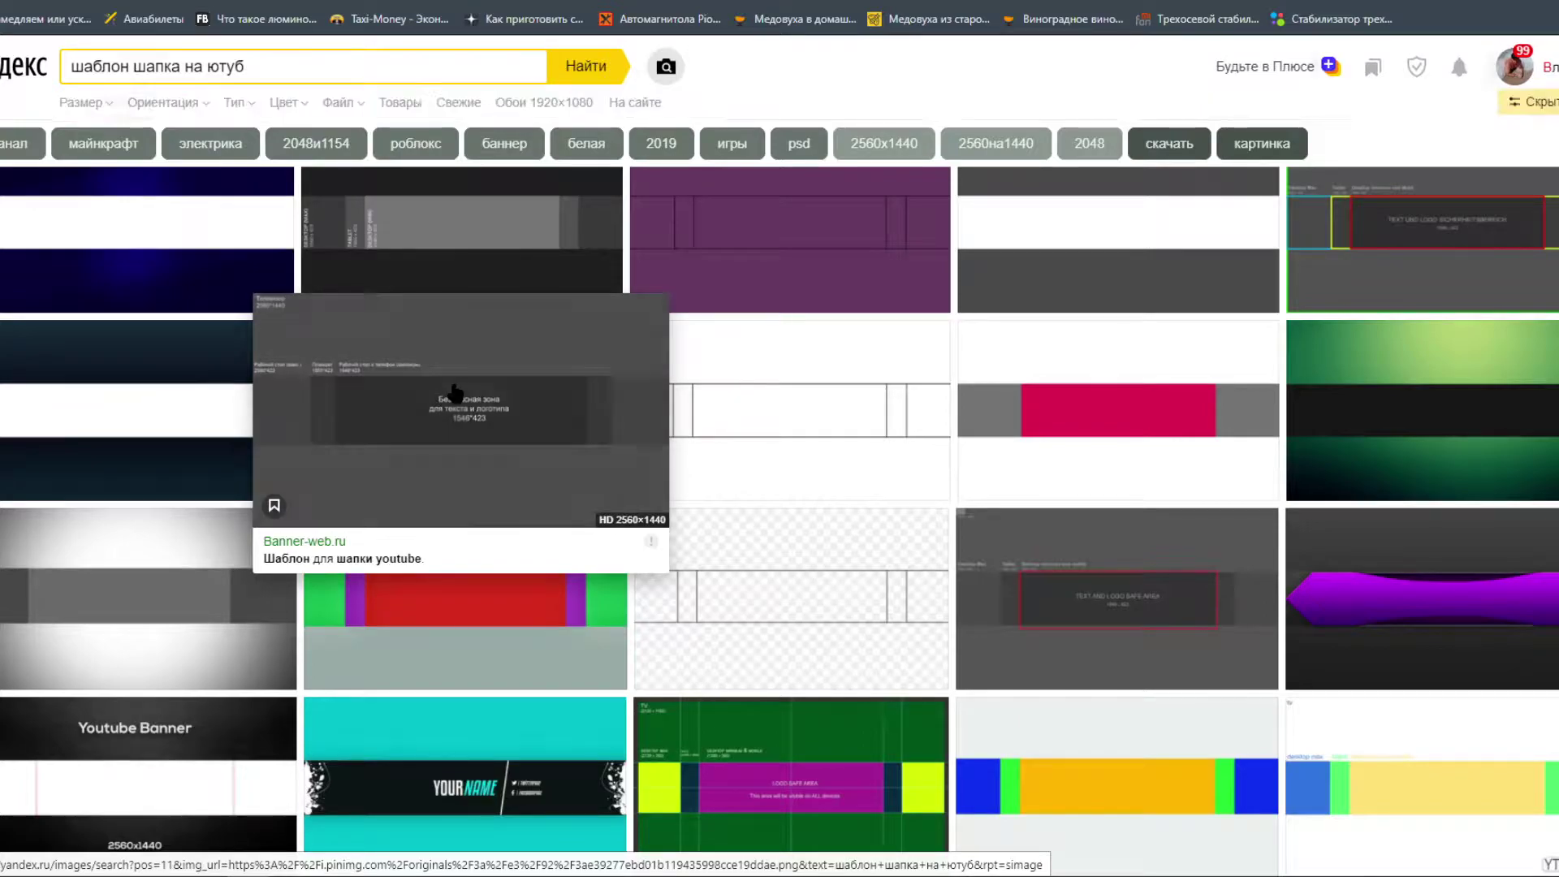
pyautogui.click(456, 396)
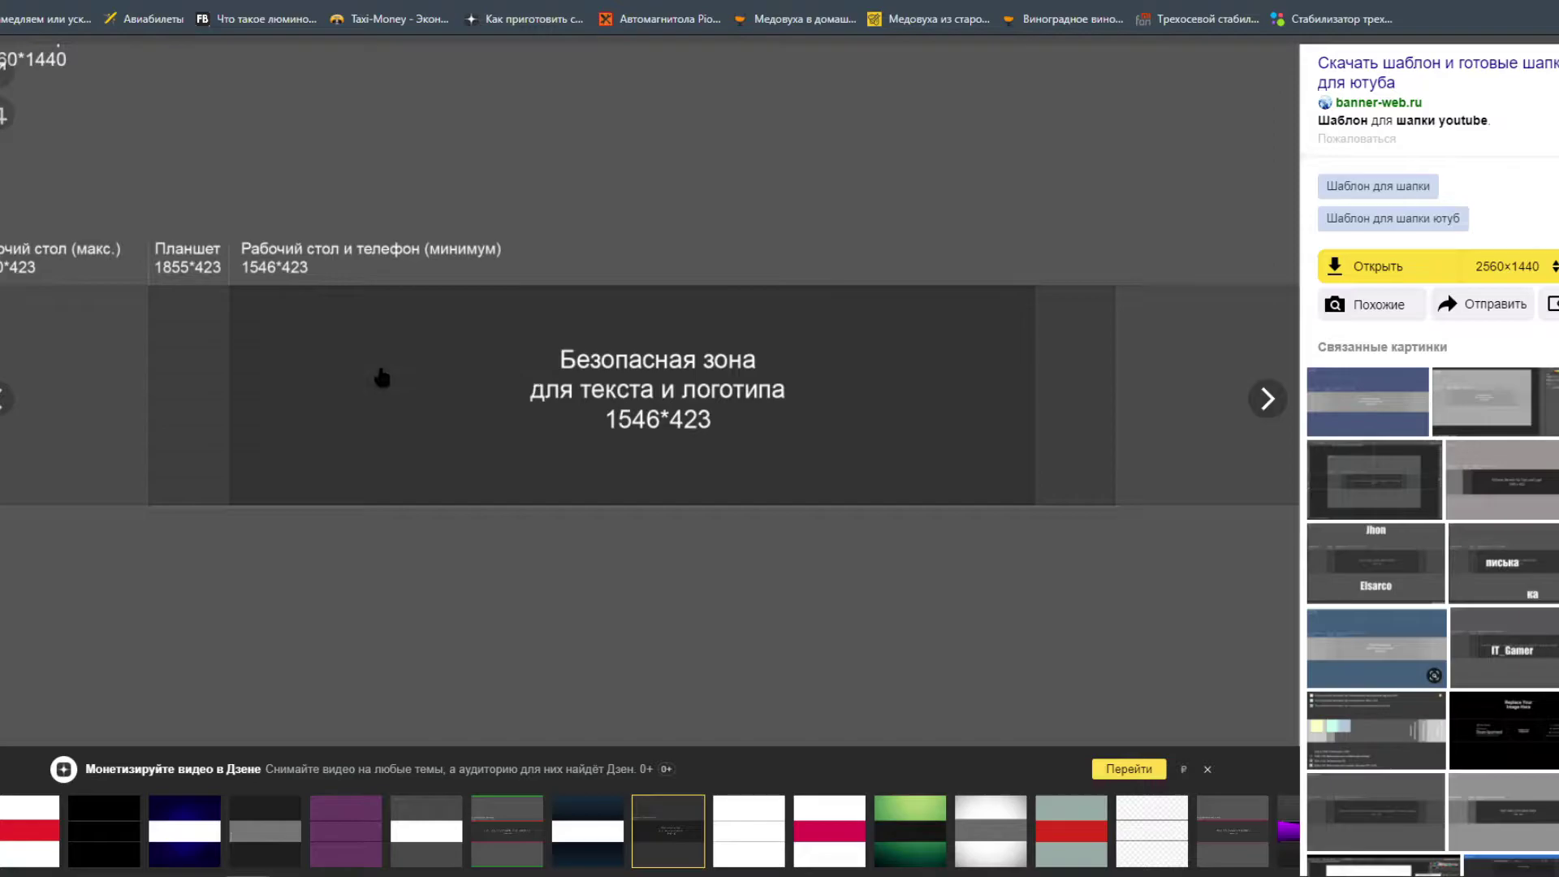
pyautogui.rightClick(437, 328)
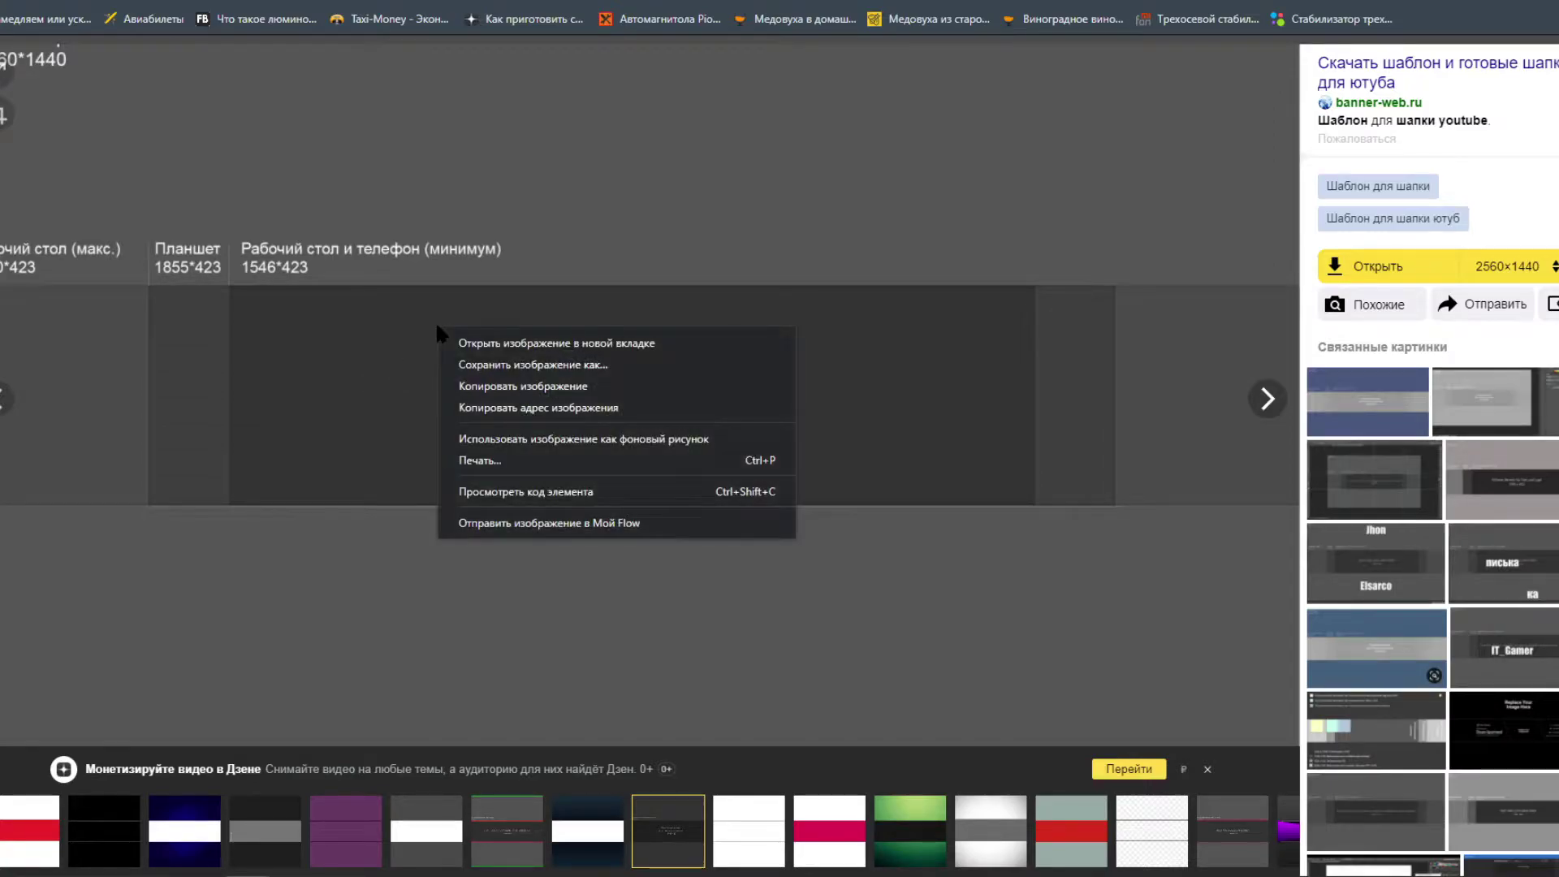
pyautogui.click(579, 364)
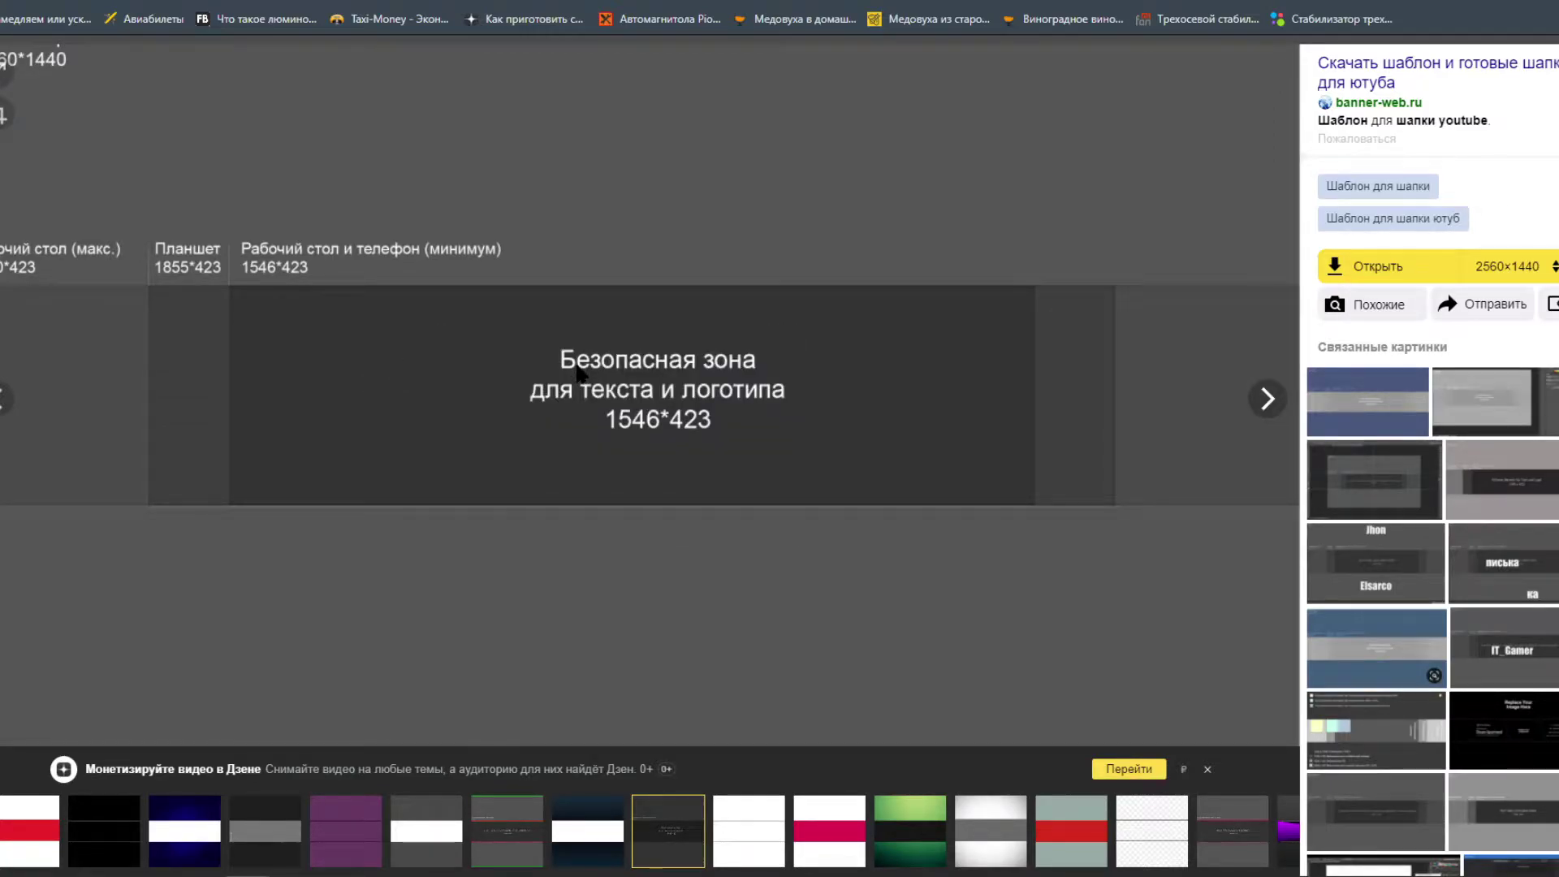
pyautogui.click(642, 404)
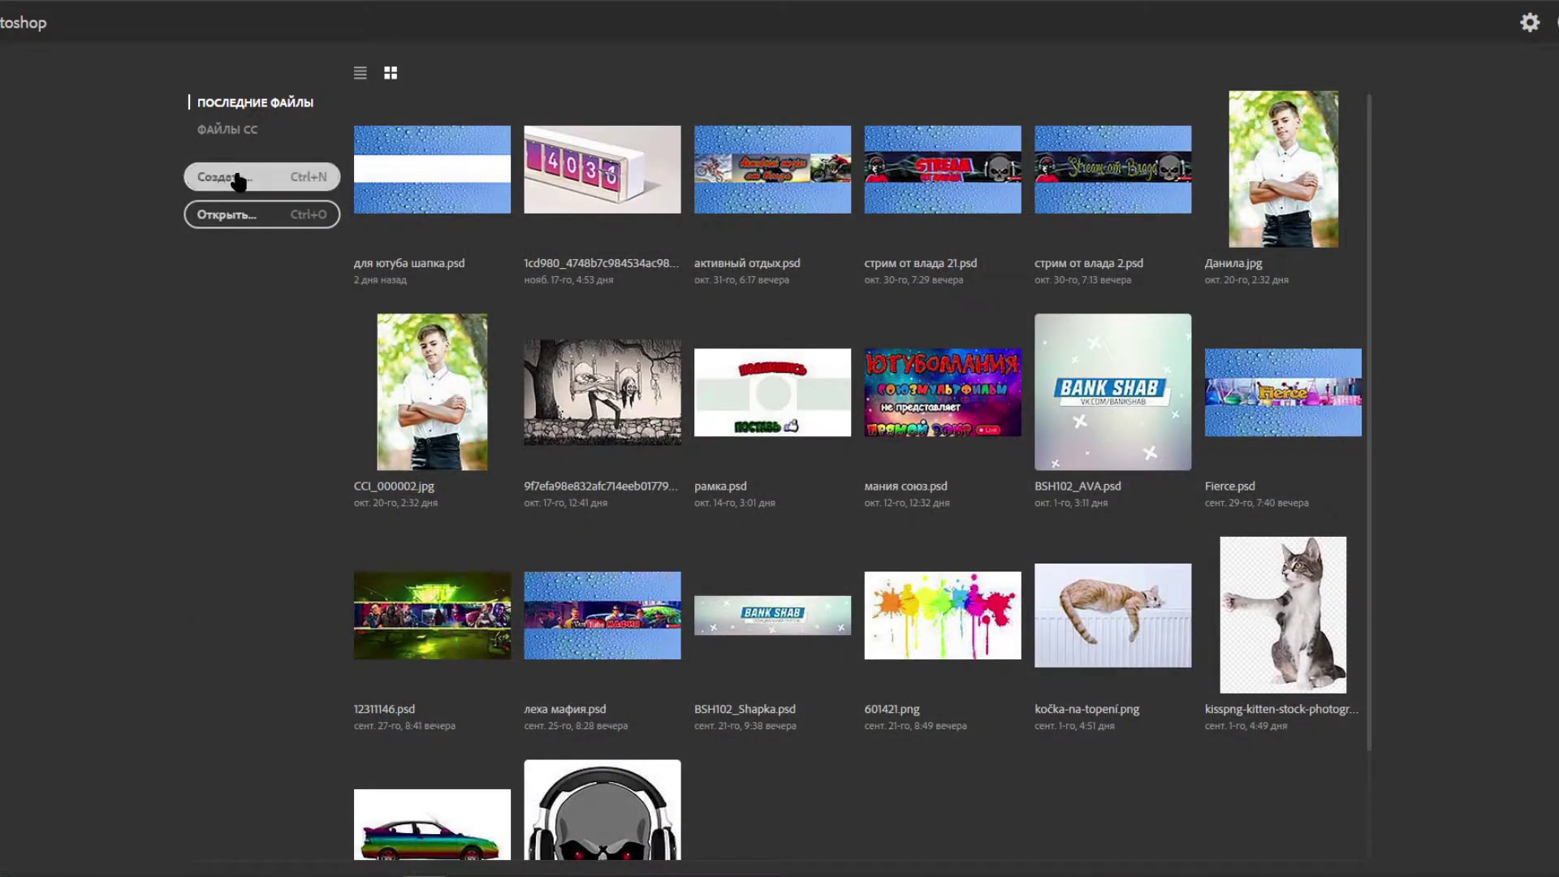
# Switch to Photoshop and open the template file shablons_hapki_YouTube.png.
pyautogui.click(23, 3)
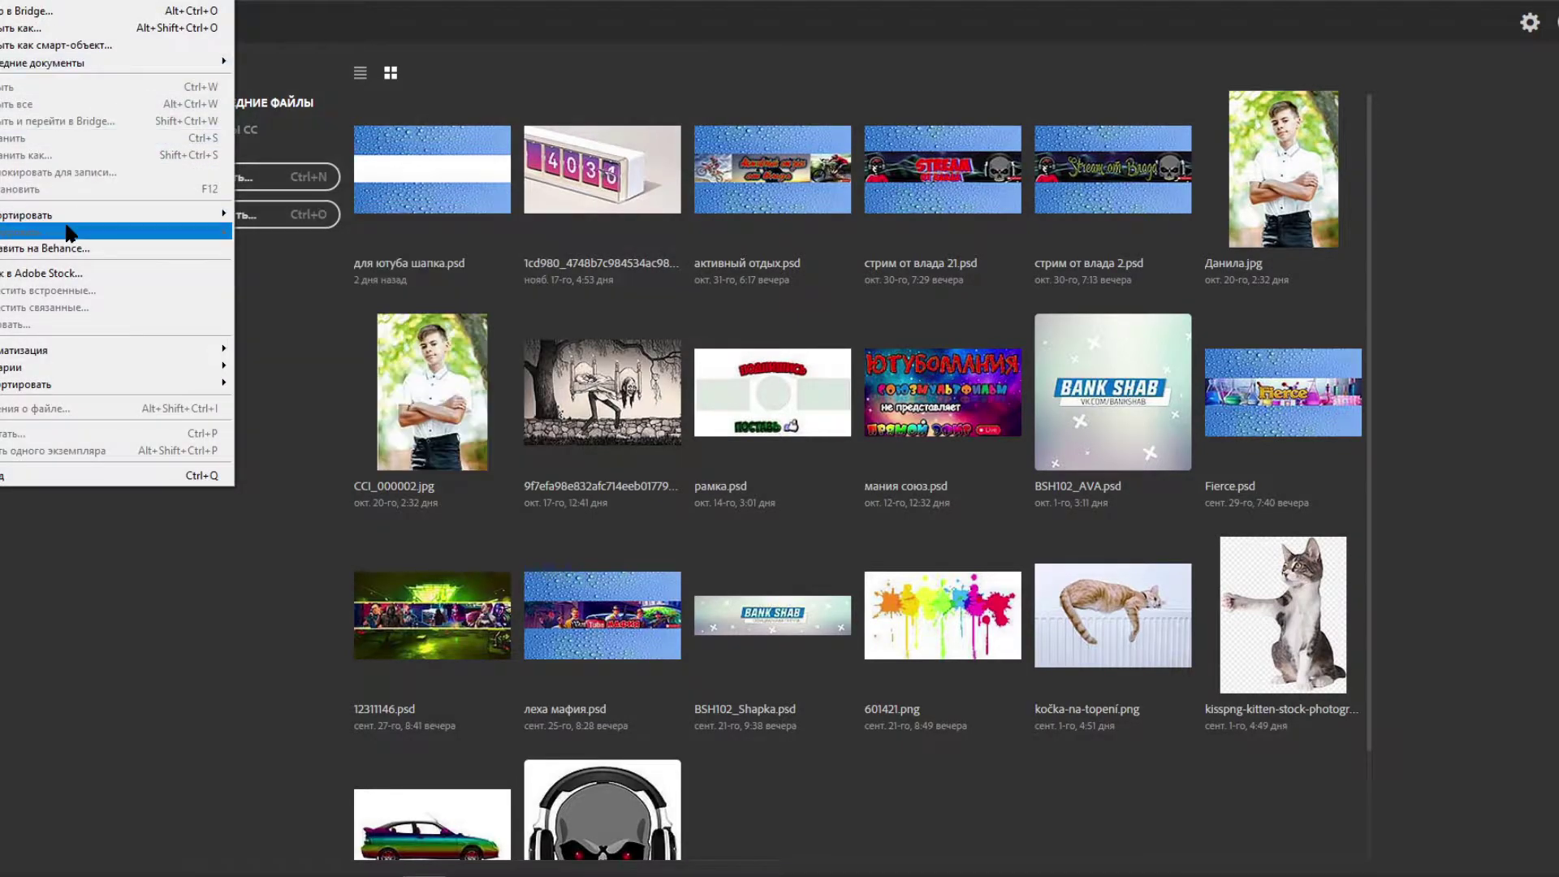
pyautogui.click(18, 3)
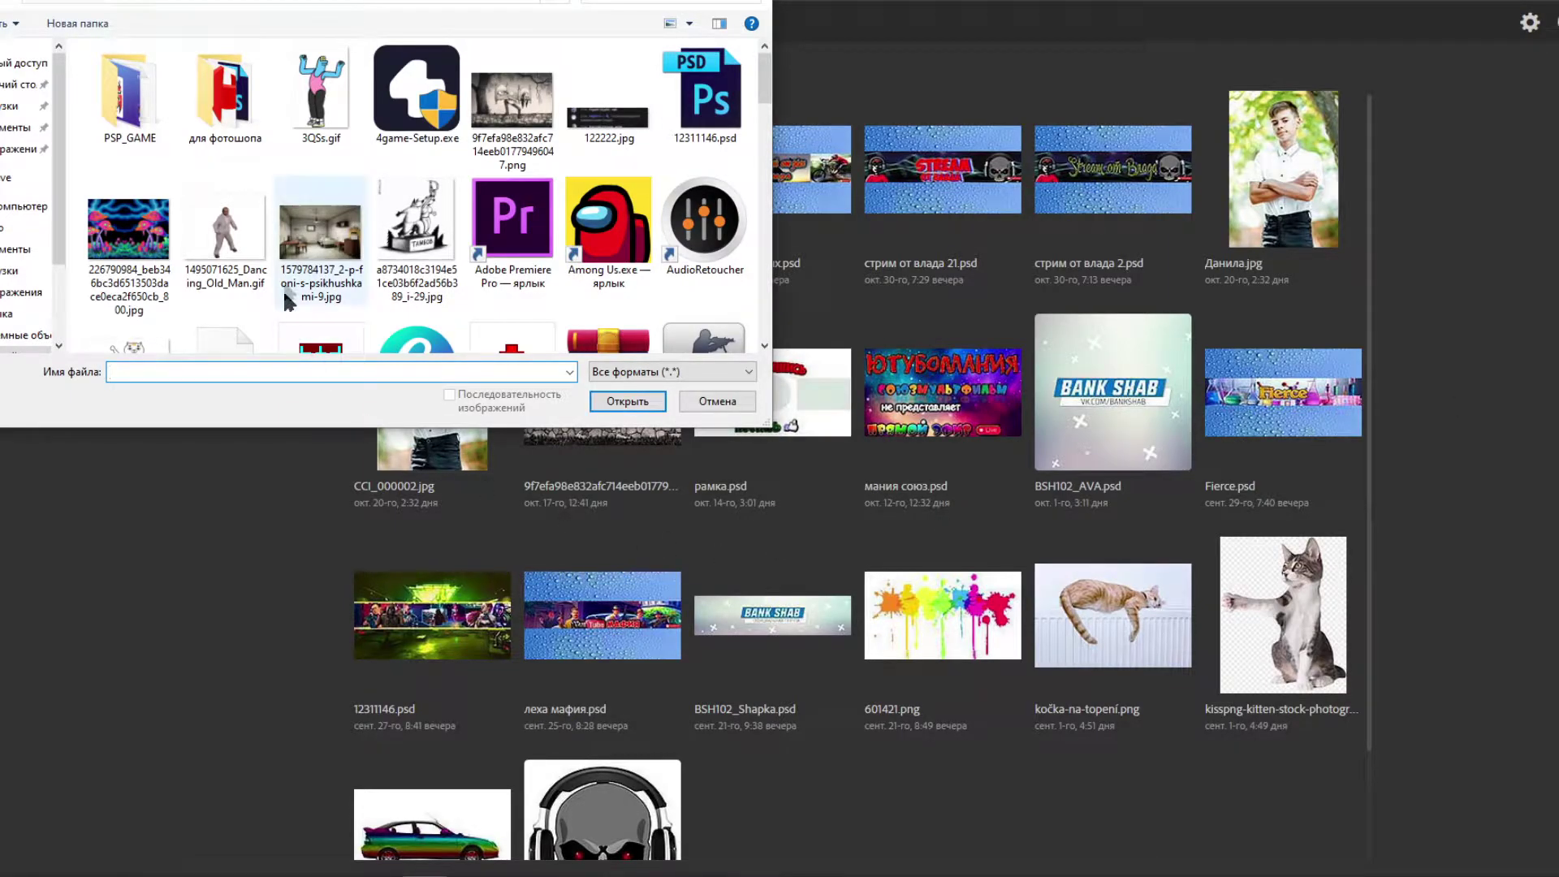
pyautogui.scroll(-3, 284, 292)
pyautogui.scroll(-3, 513, 302)
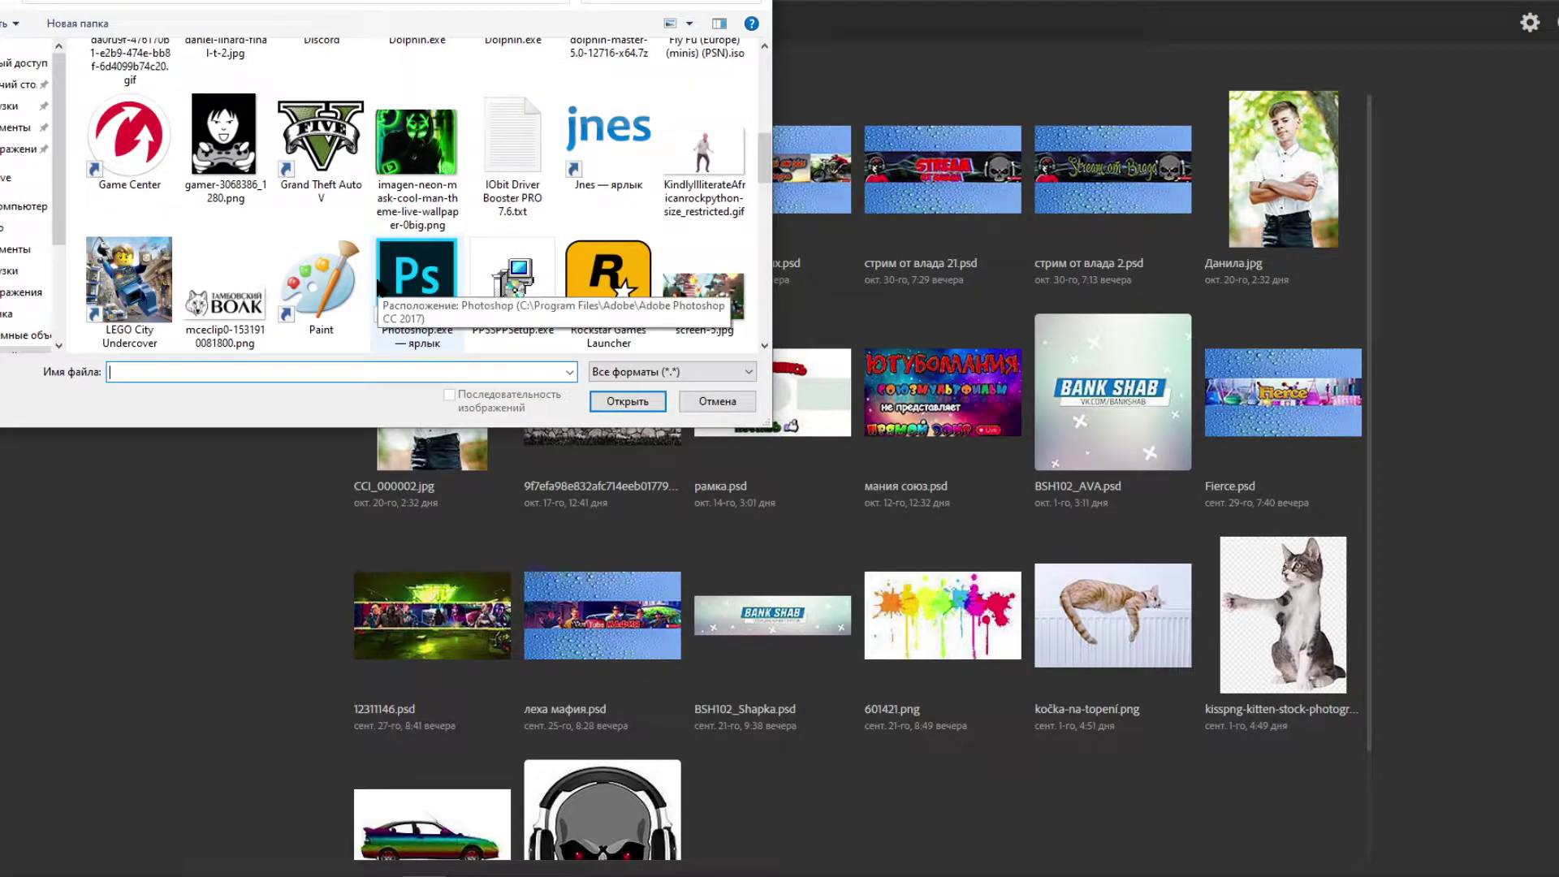
pyautogui.scroll(-3, 380, 286)
pyautogui.click(224, 186)
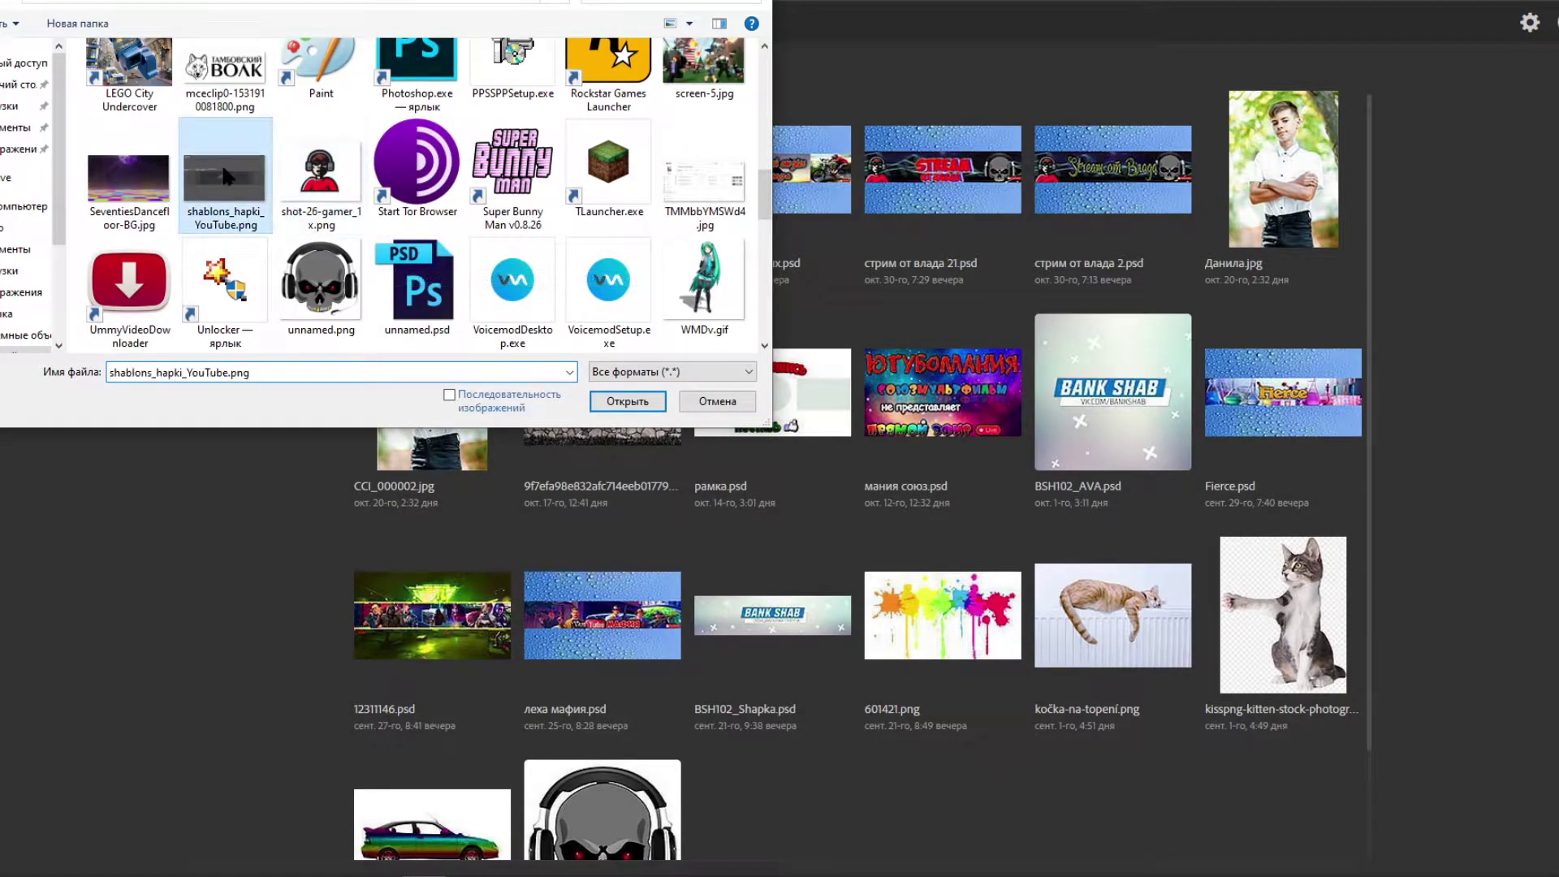
pyautogui.click(627, 401)
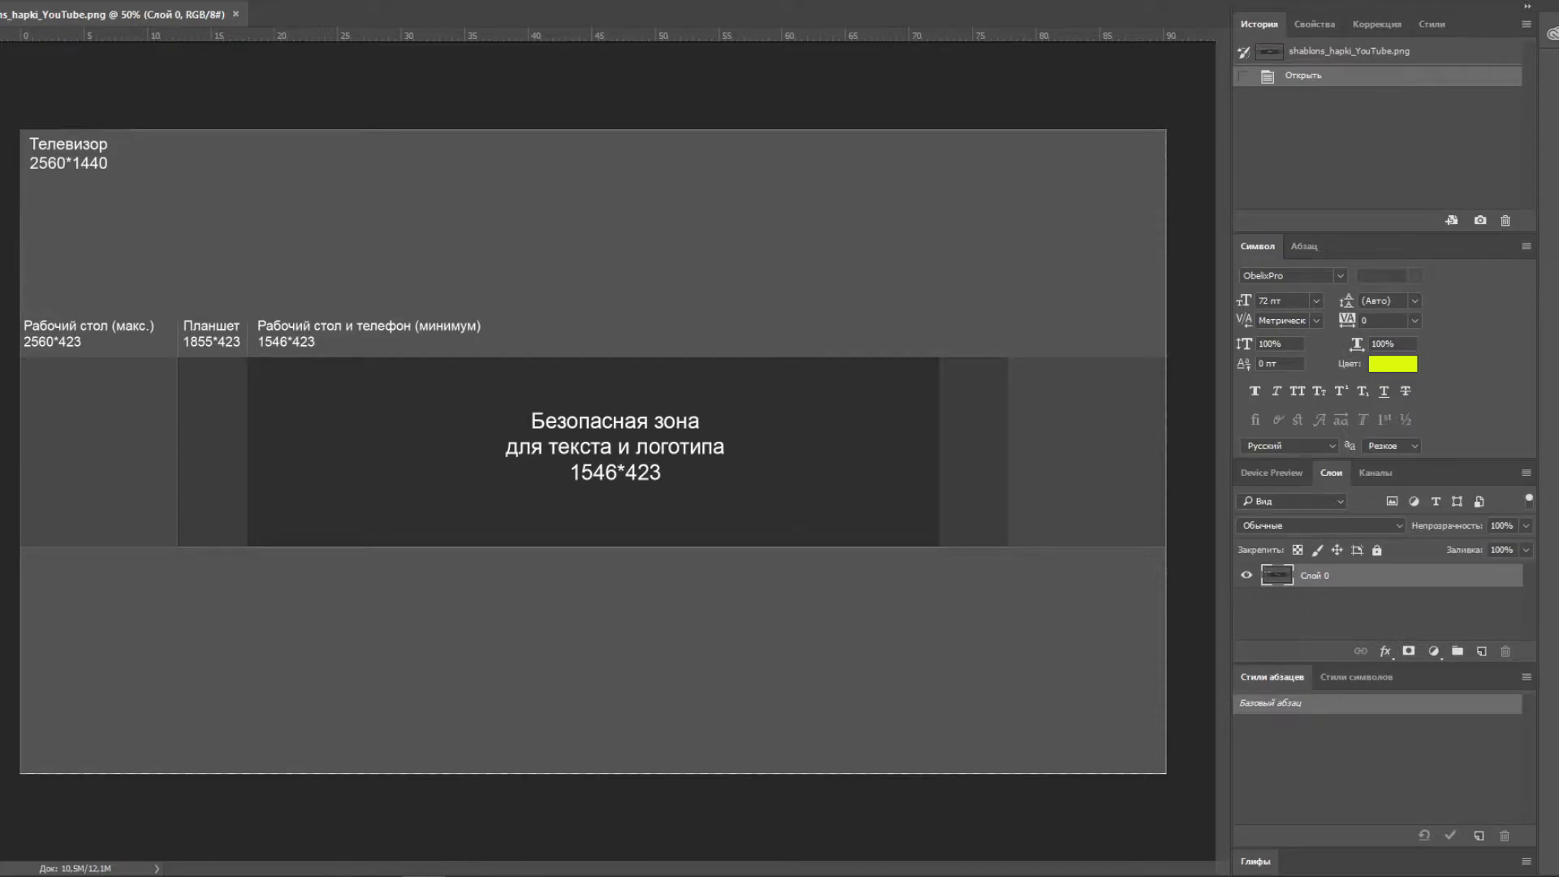
# Return to the Yandex image search in Opera, close the template preview and search for "фон".
pyautogui.moveTo(268, 875)
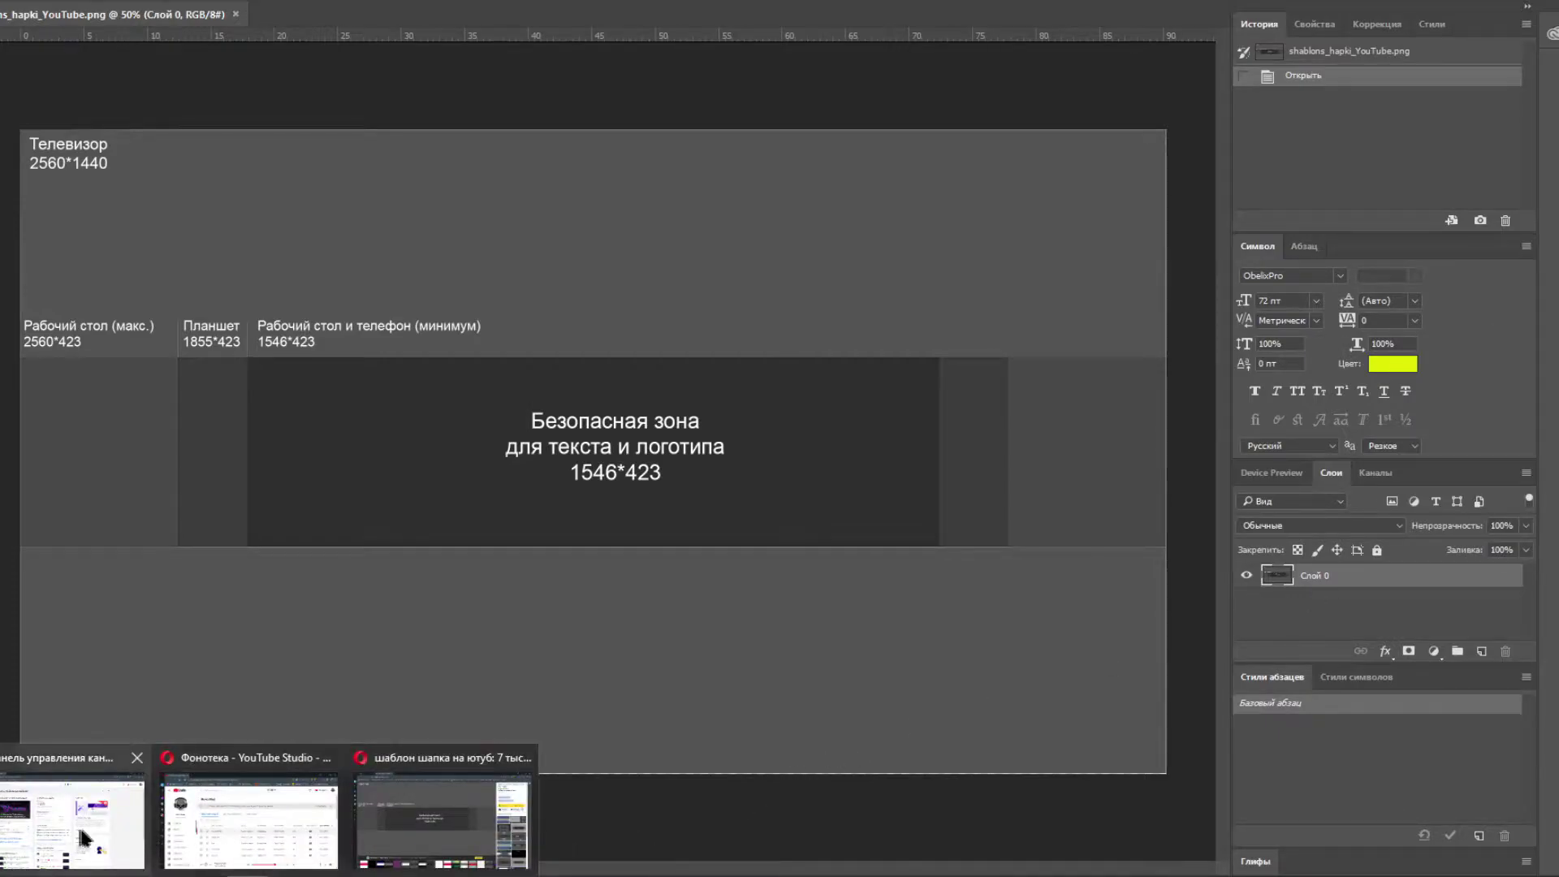
pyautogui.click(423, 815)
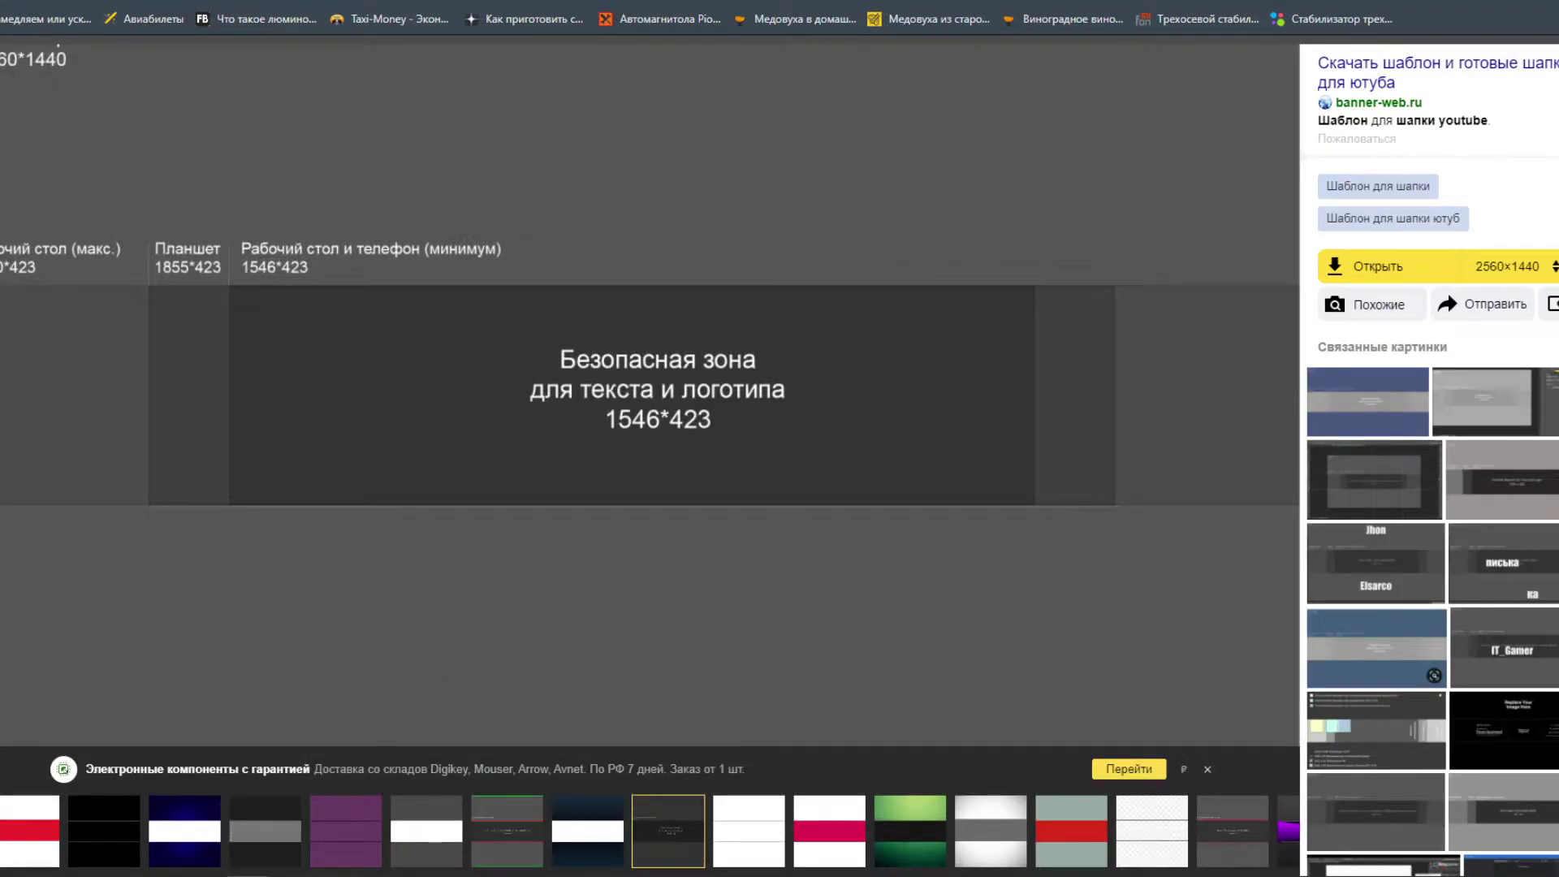
pyautogui.press('Escape')
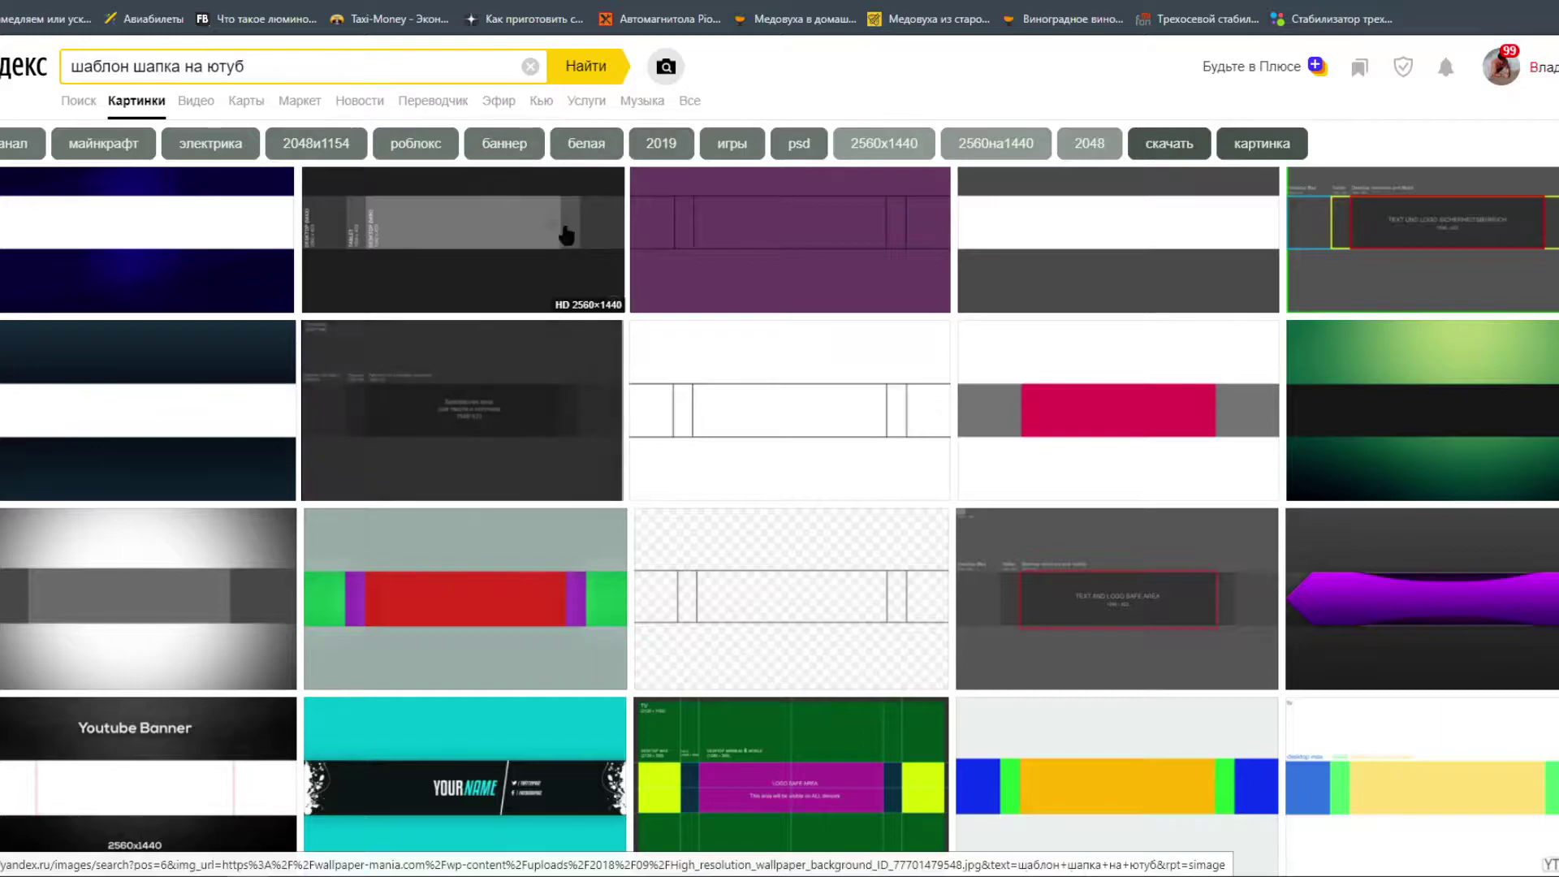
pyautogui.moveTo(640, 322)
pyautogui.scroll(3, 643, 328)
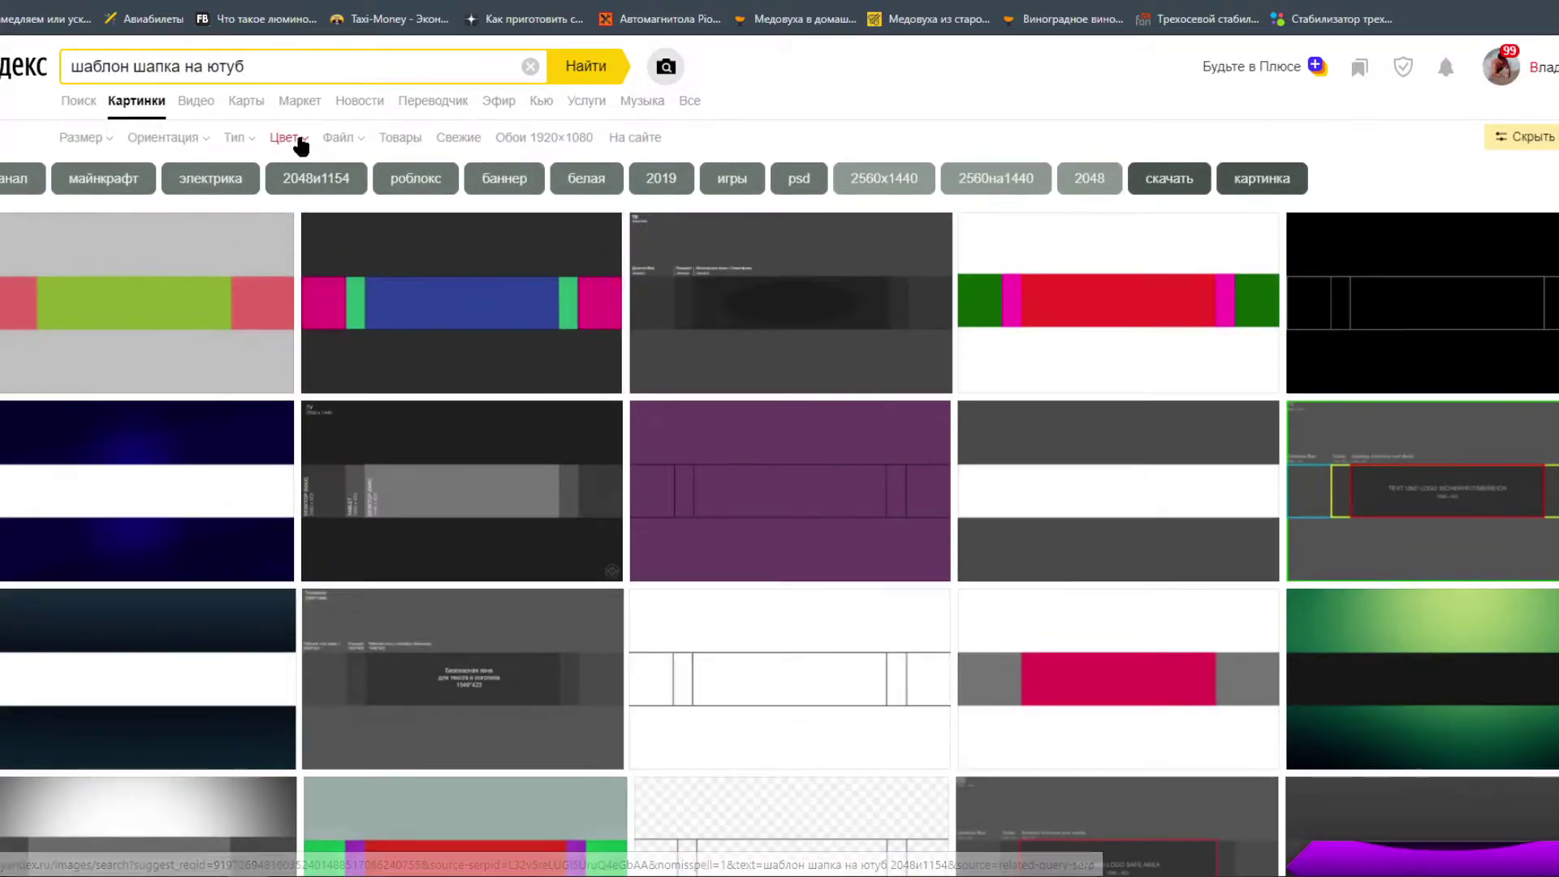
pyautogui.moveTo(245, 66); pyautogui.dragTo(70, 65)
pyautogui.write('фон')
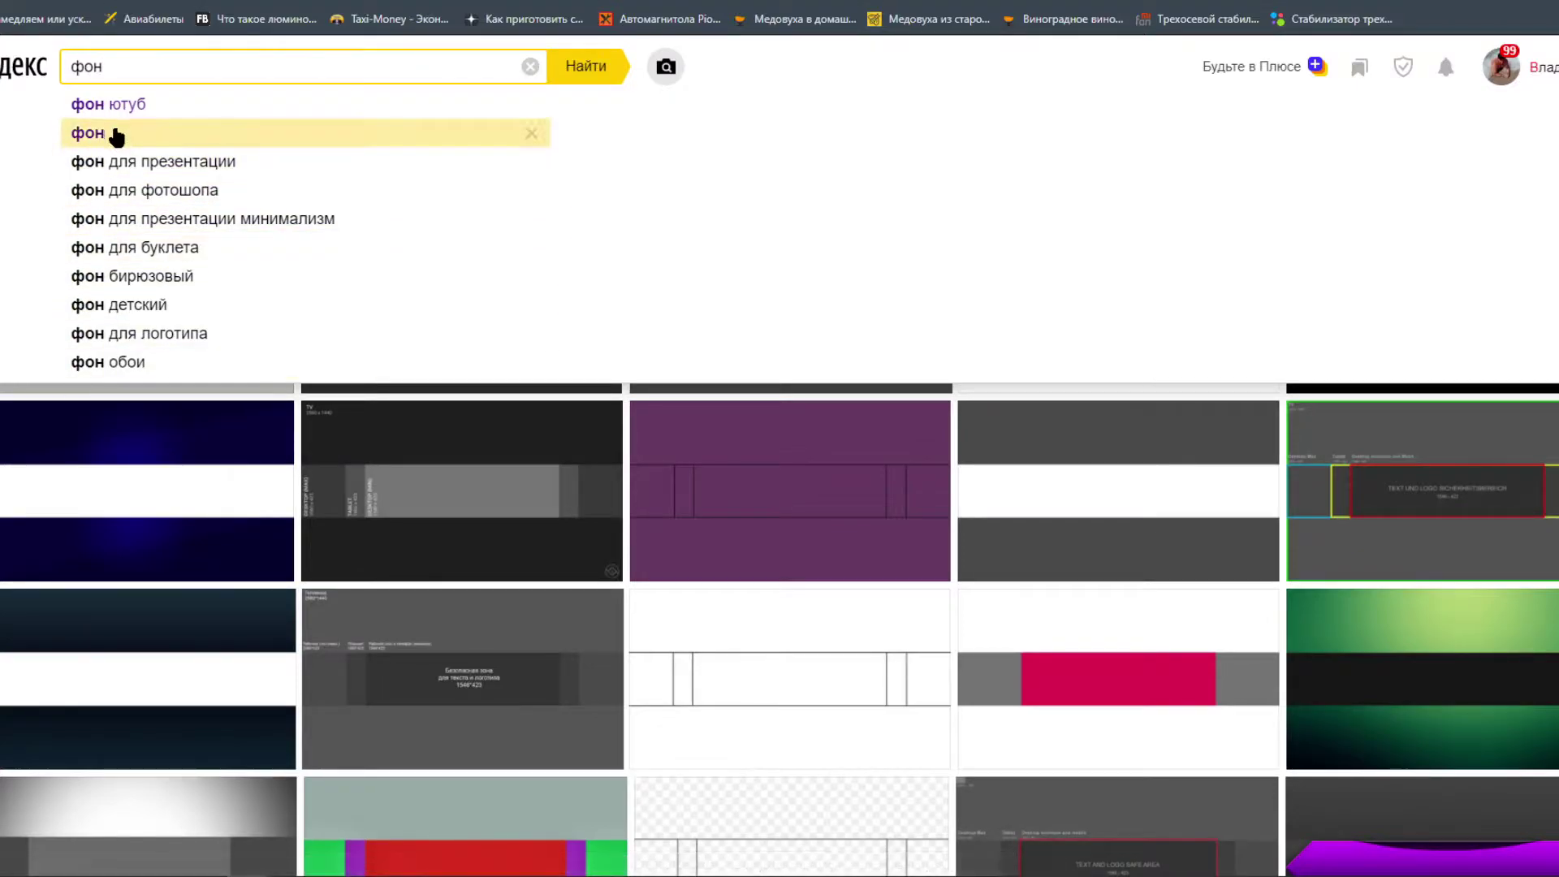
pyautogui.click(115, 134)
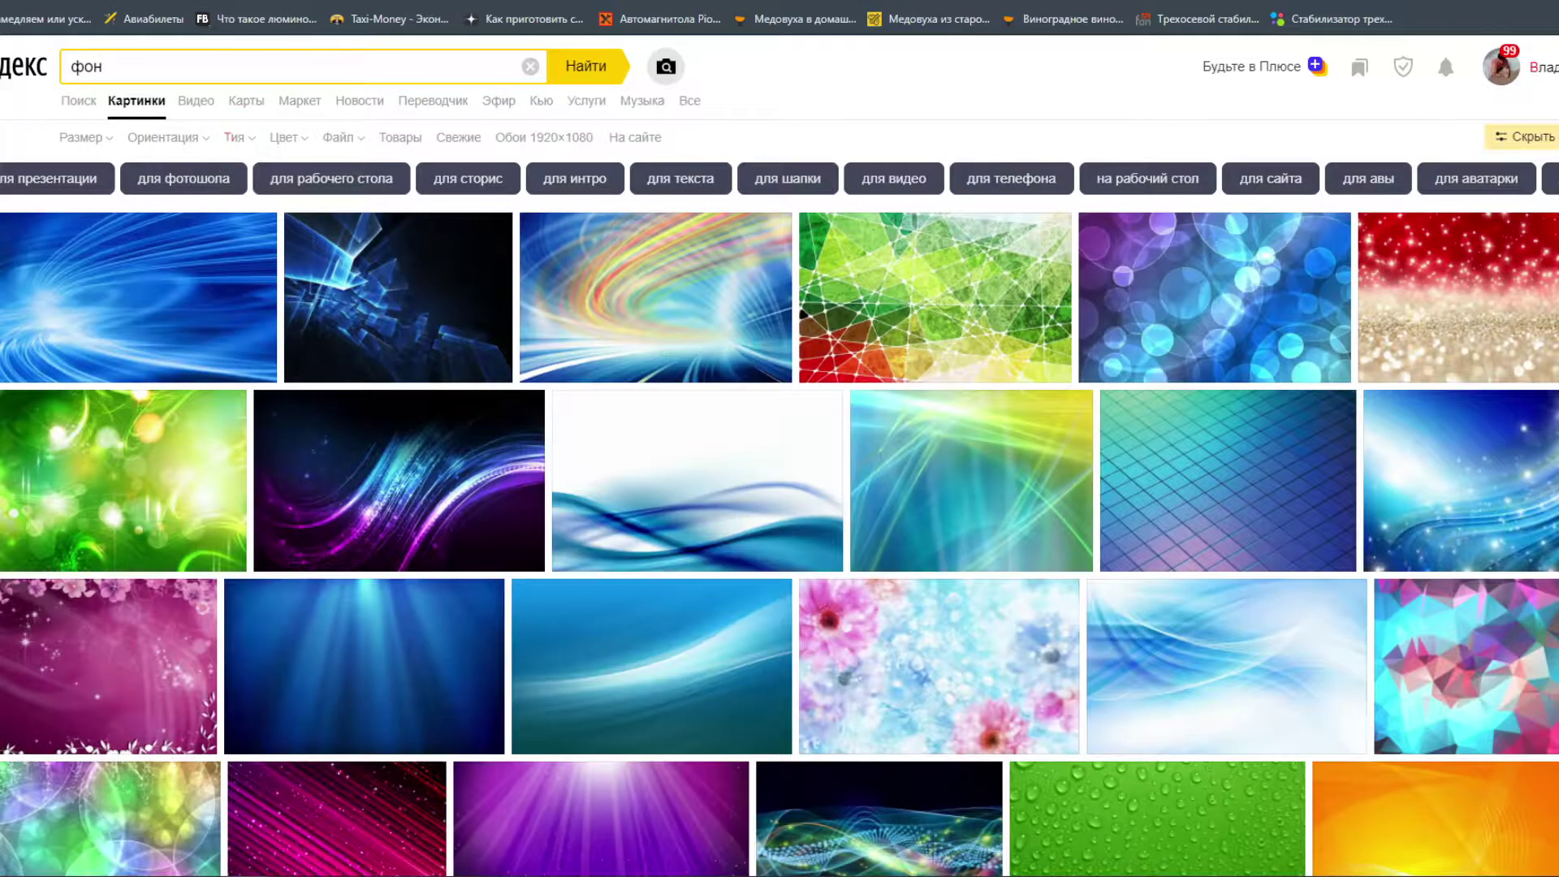
# Open the 2950×2094 turquoise-blue diagonal grid background and save it as fon-78.jpg.
pyautogui.scroll(-3, 387, 45)
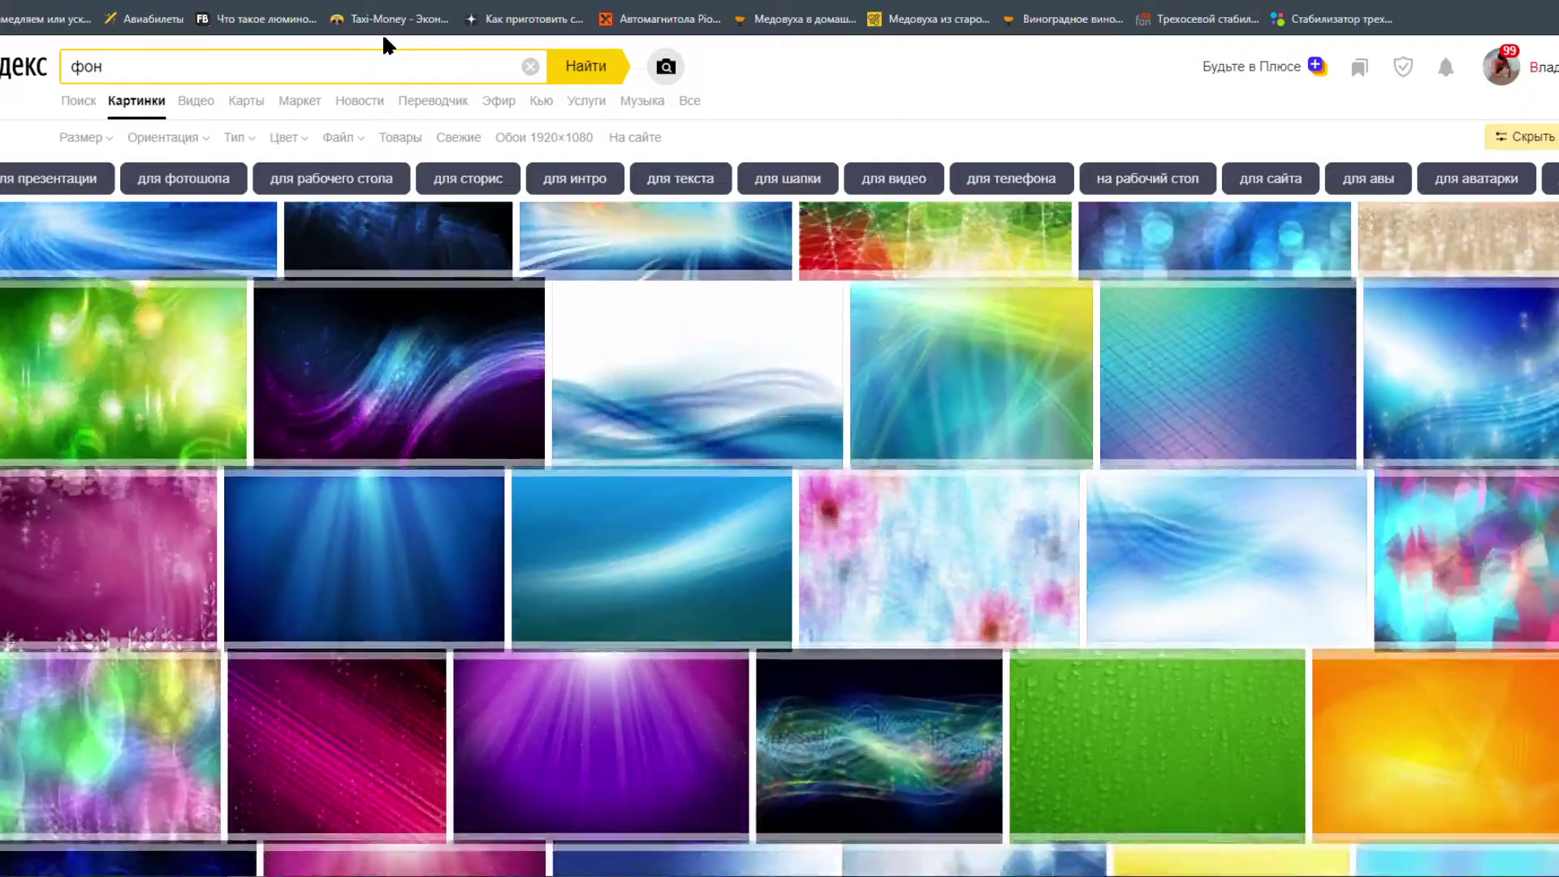
pyautogui.scroll(1, 783, 303)
pyautogui.click(1171, 319)
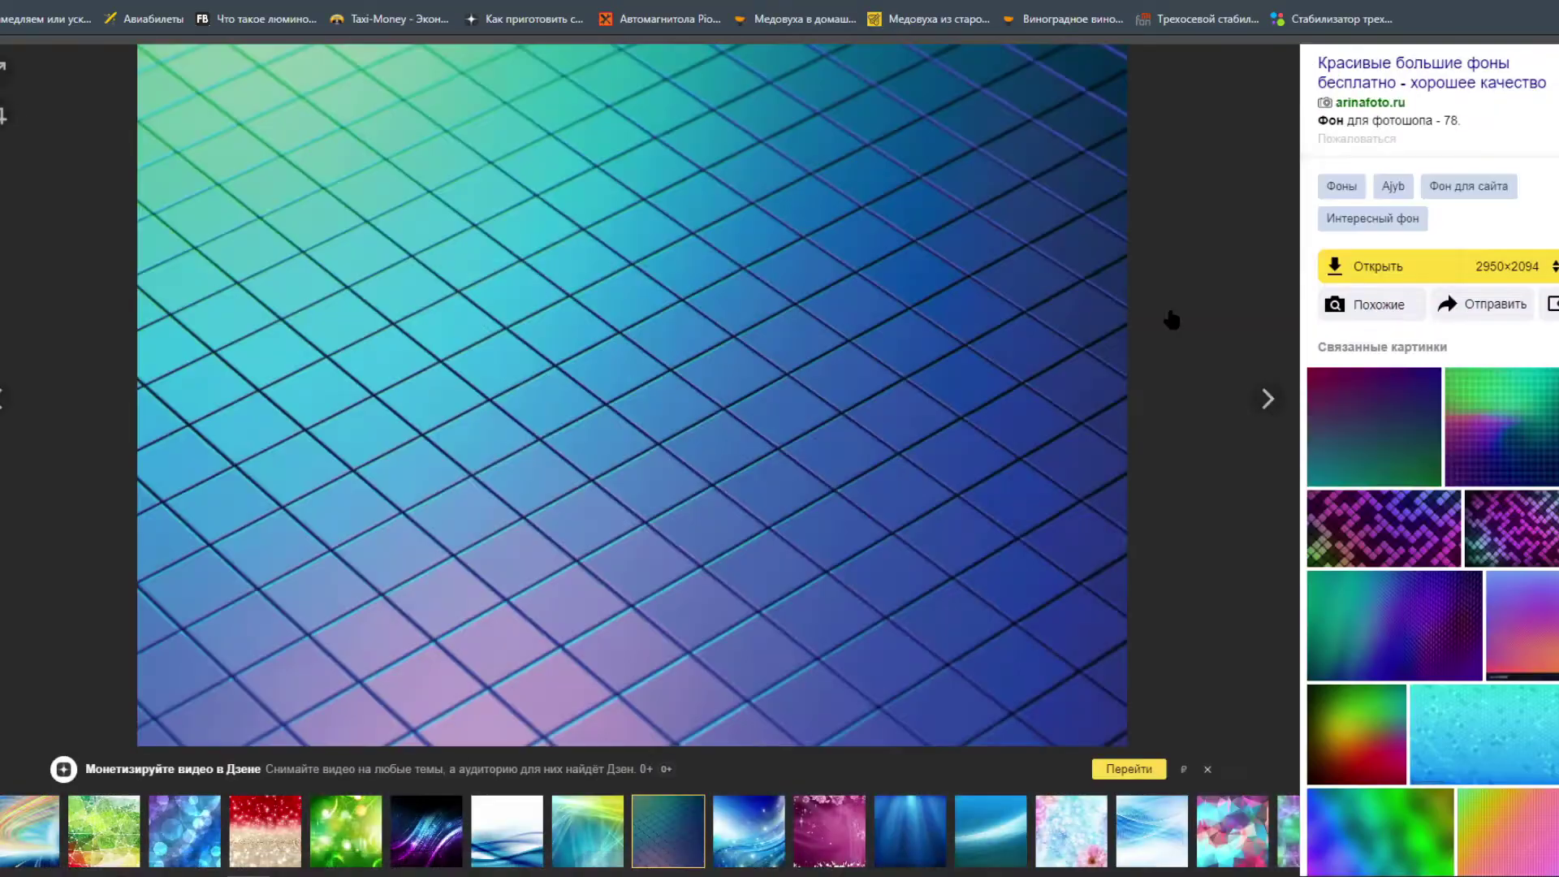
pyautogui.rightClick(487, 336)
pyautogui.click(660, 373)
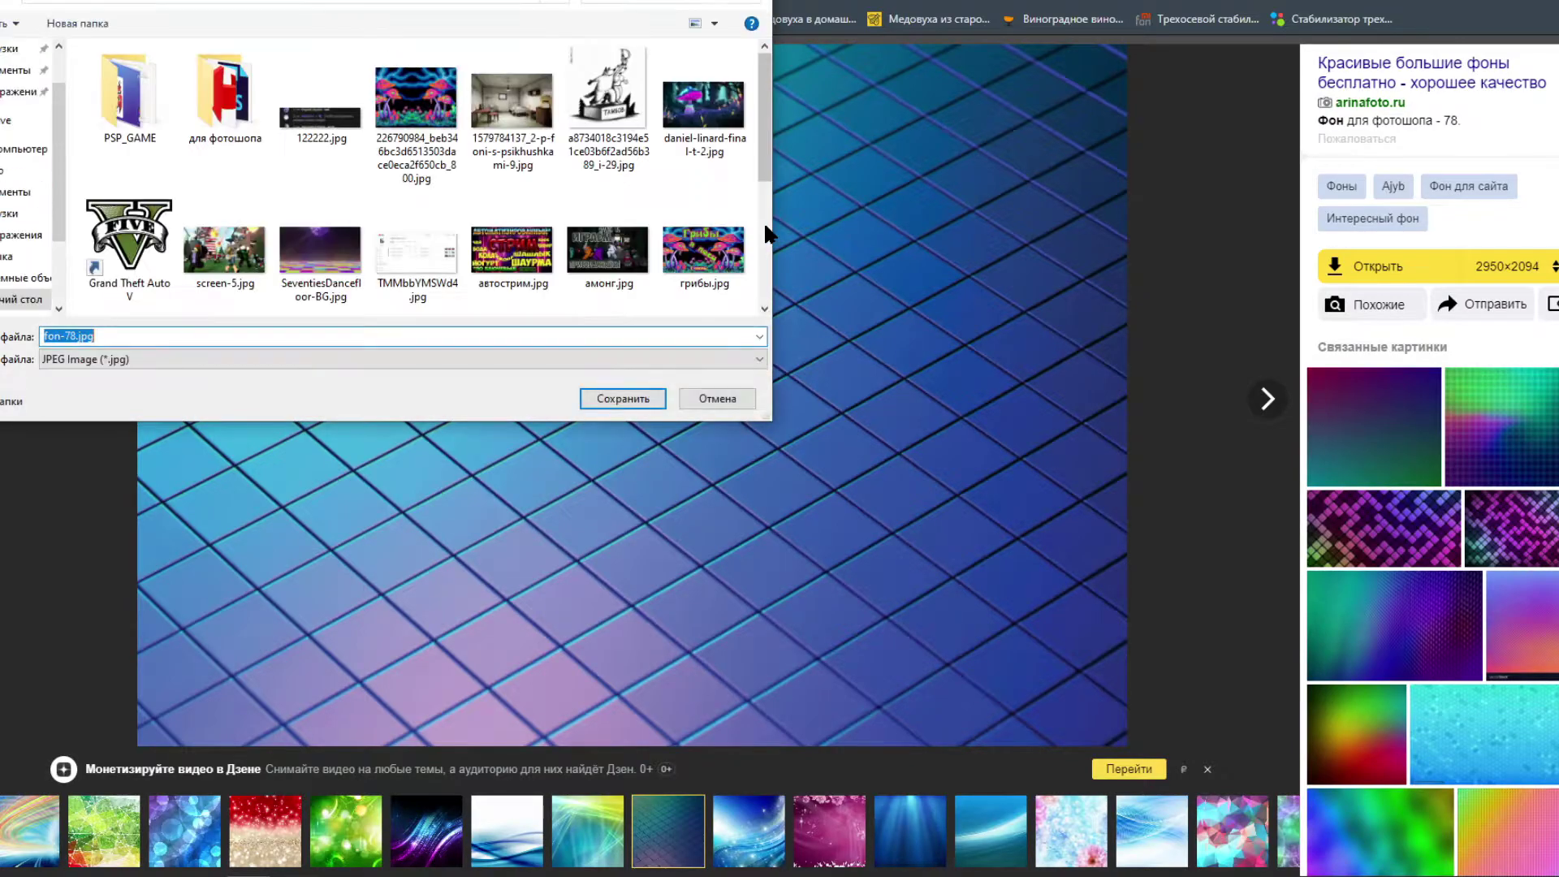
pyautogui.click(633, 401)
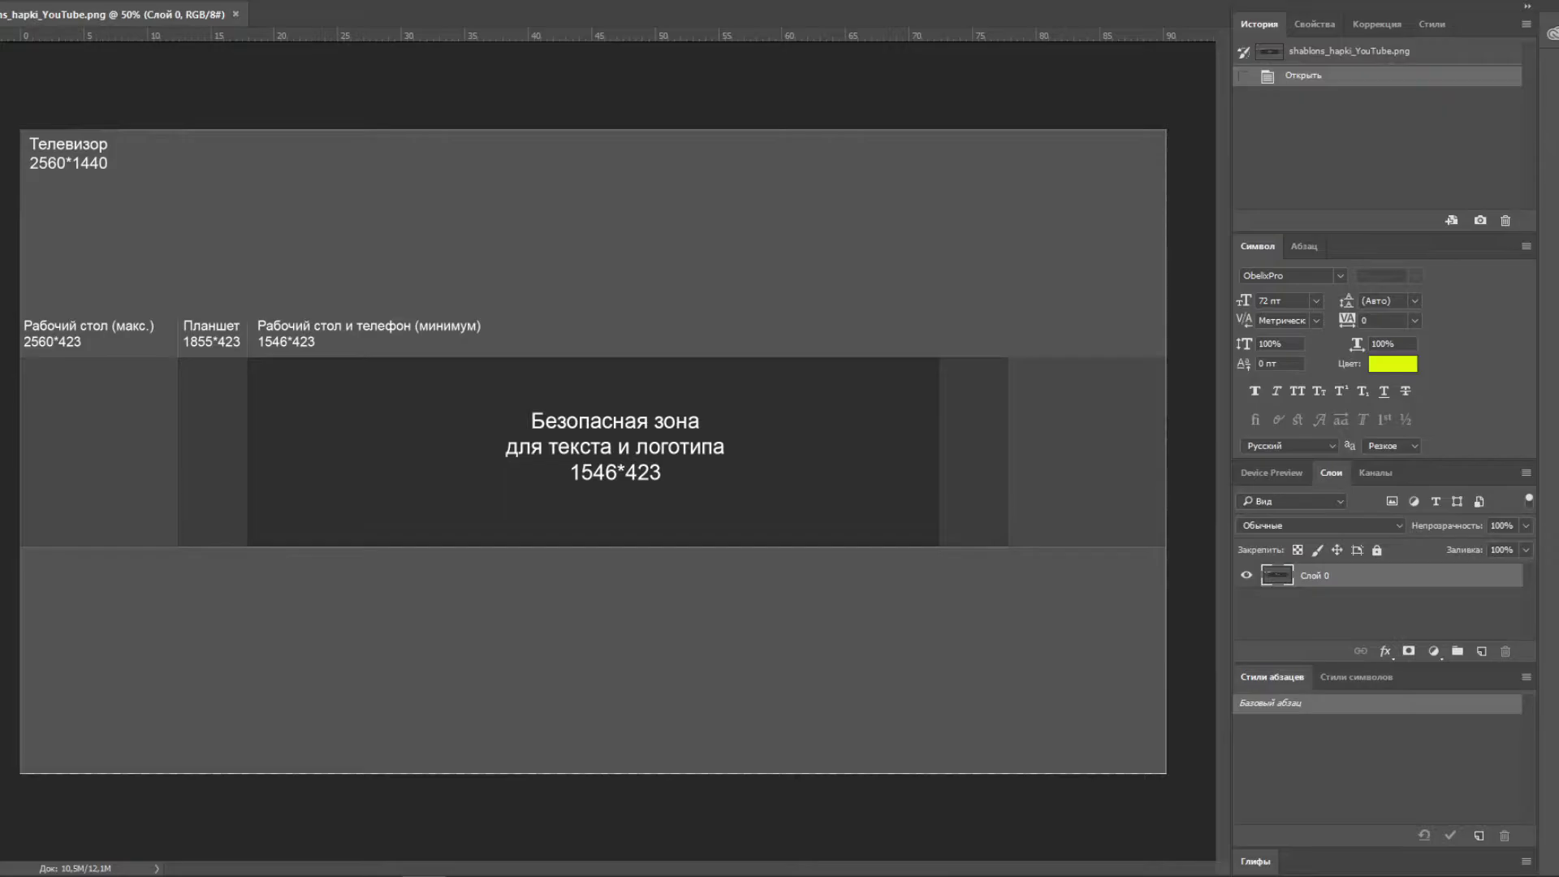
# Switch to Photoshop and bring fon-78.jpg from the desktop into the banner template document, with the program window maximized.
pyautogui.press('super+Down')
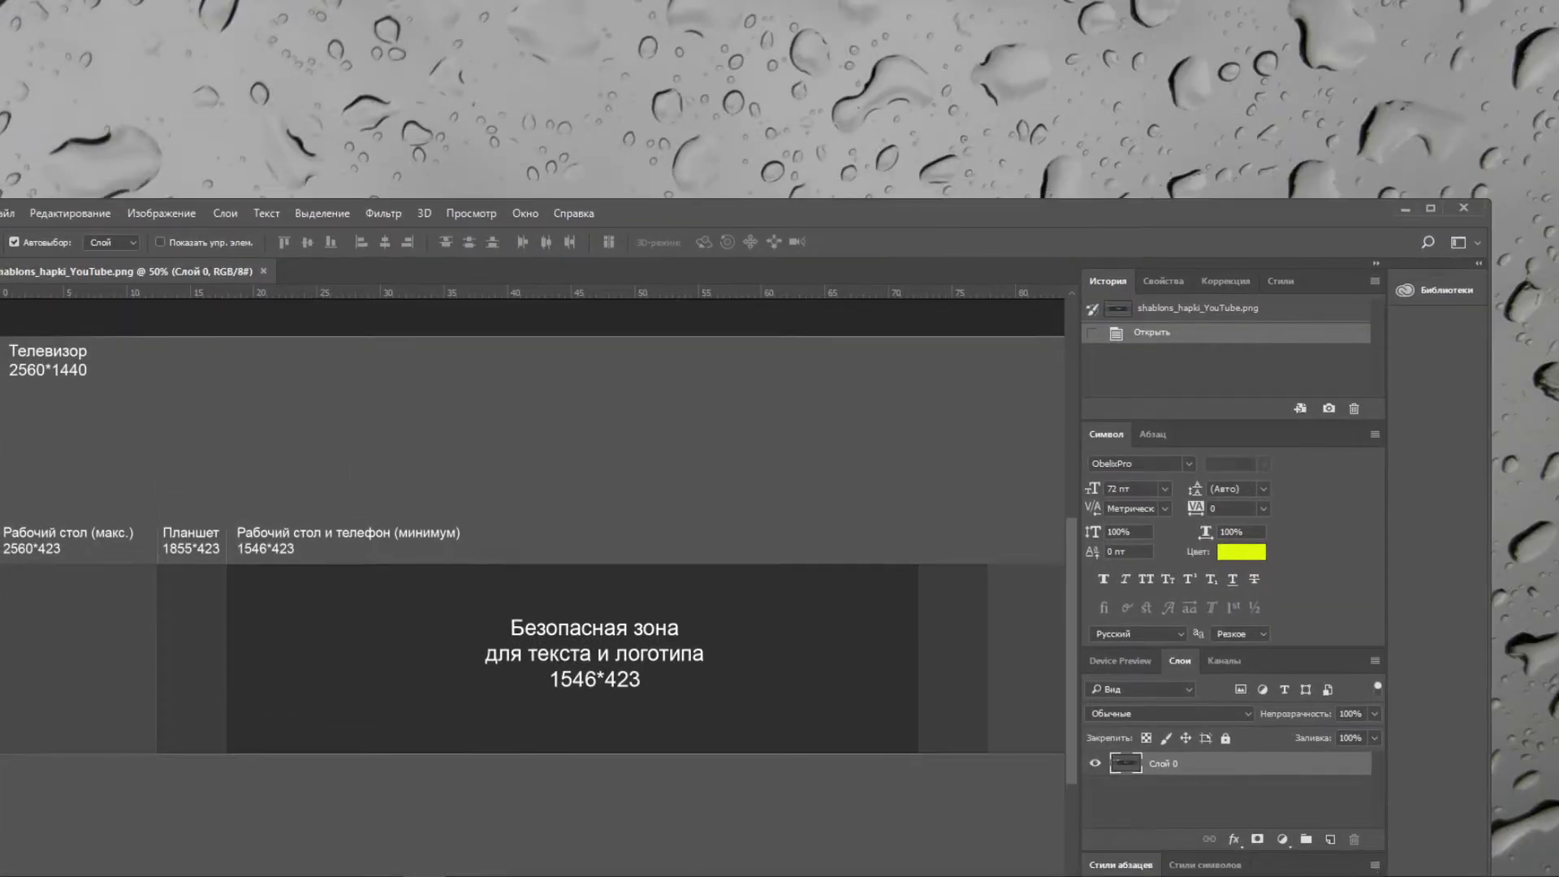
pyautogui.moveTo(1238, 127); pyautogui.dragTo(1181, 56)
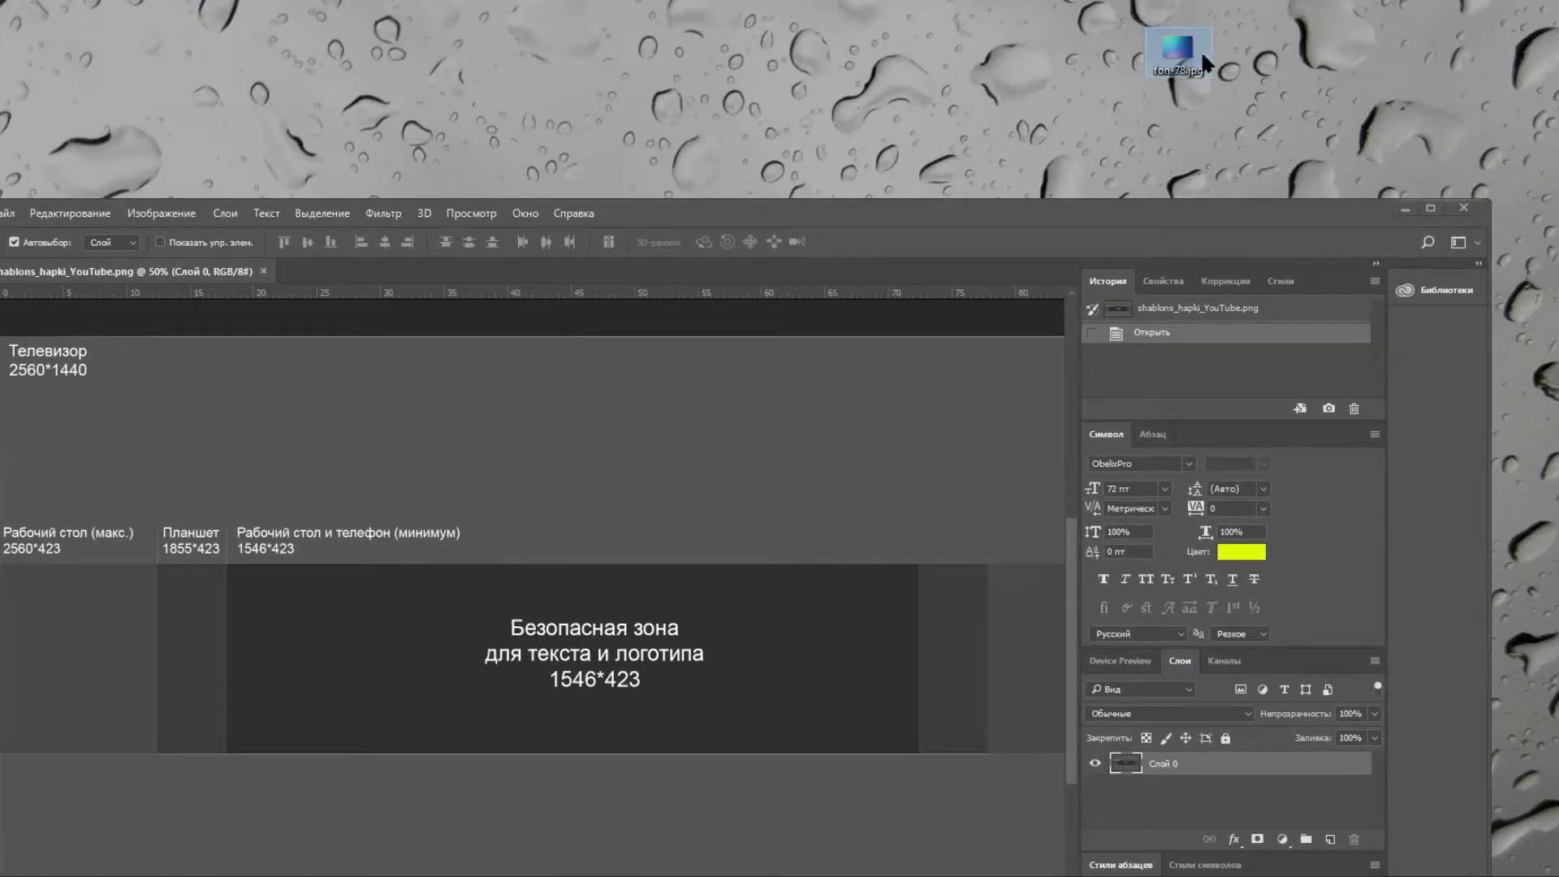
pyautogui.moveTo(1012, 218); pyautogui.dragTo(1084, 139)
pyautogui.moveTo(1163, 49); pyautogui.dragTo(670, 353)
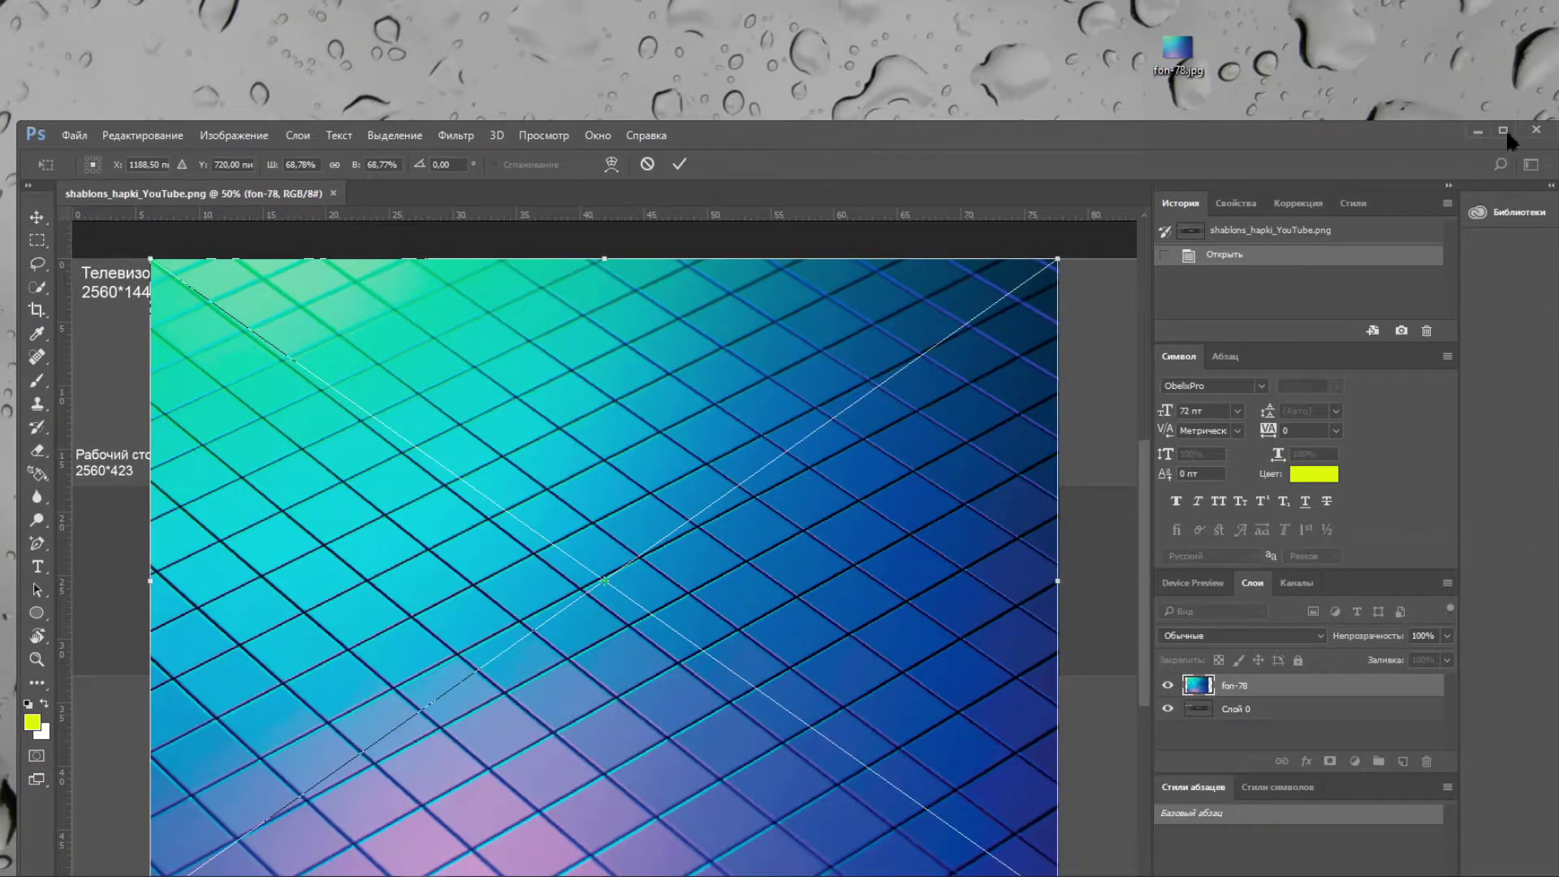
pyautogui.click(1502, 131)
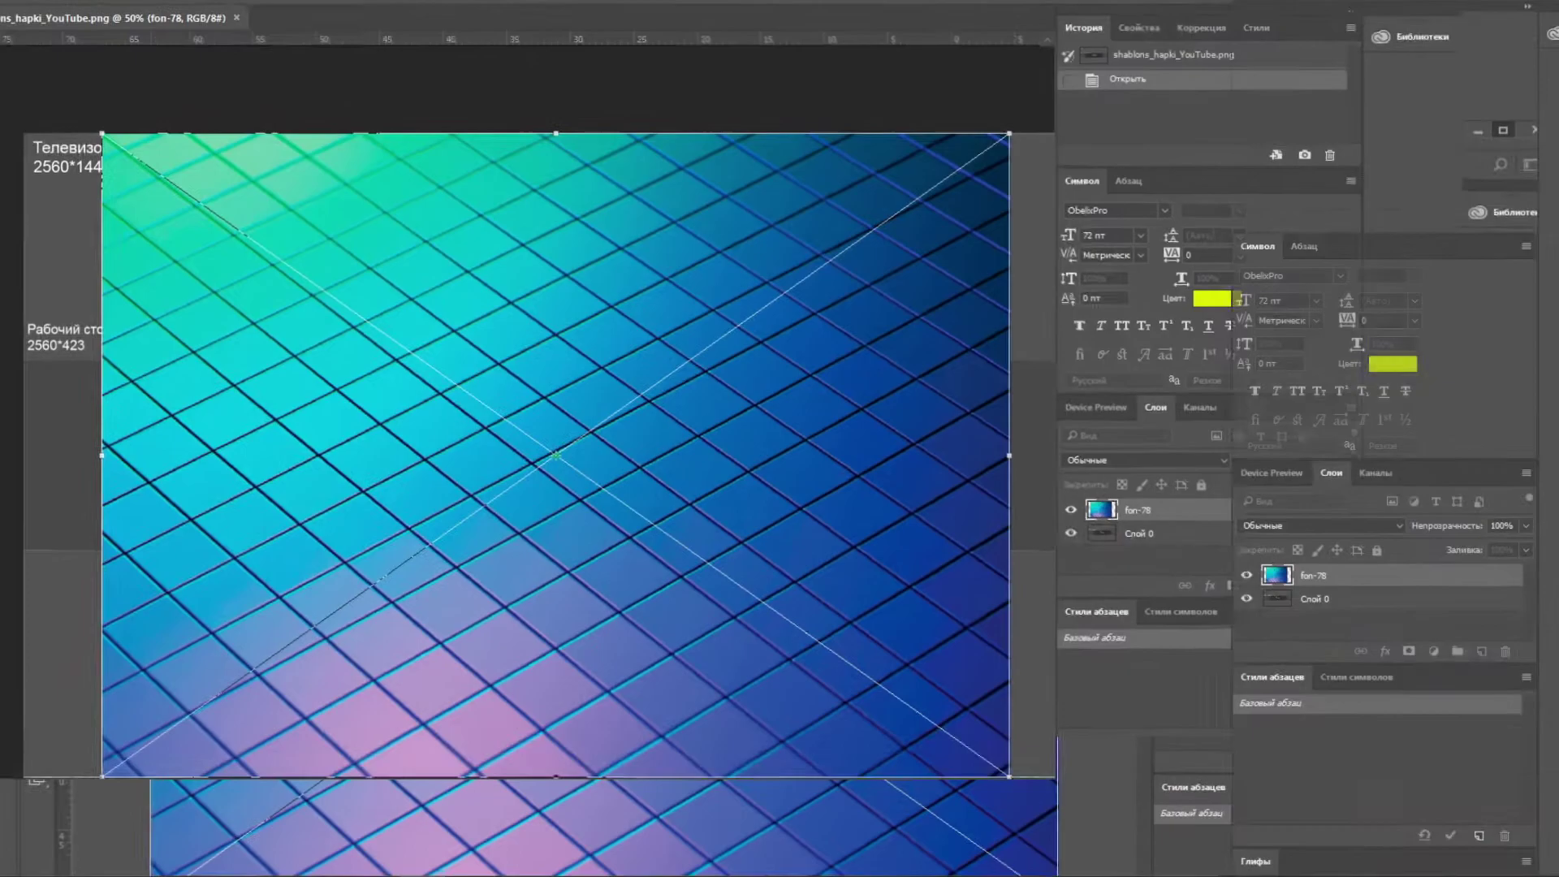
# Stretch the fon-78 image to the full canvas width, move it up so it ends at the safe-zone band's upper edge, and commit the placement.
pyautogui.moveTo(95, 131); pyautogui.dragTo(20, 130)
pyautogui.moveTo(1003, 129); pyautogui.dragTo(1156, 128)
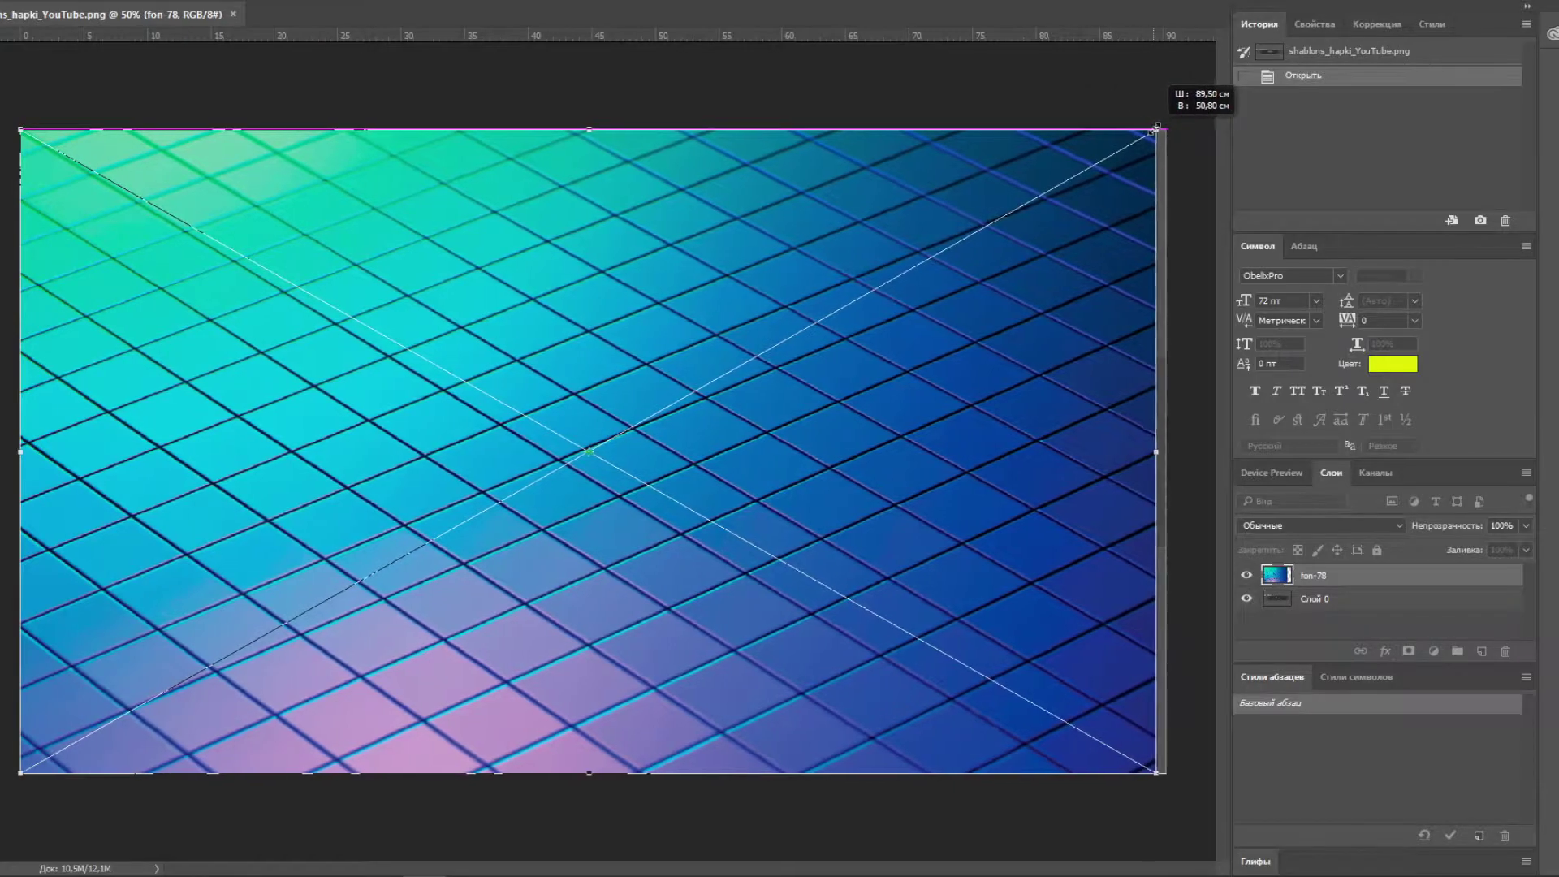
pyautogui.moveTo(734, 445); pyautogui.dragTo(750, 74)
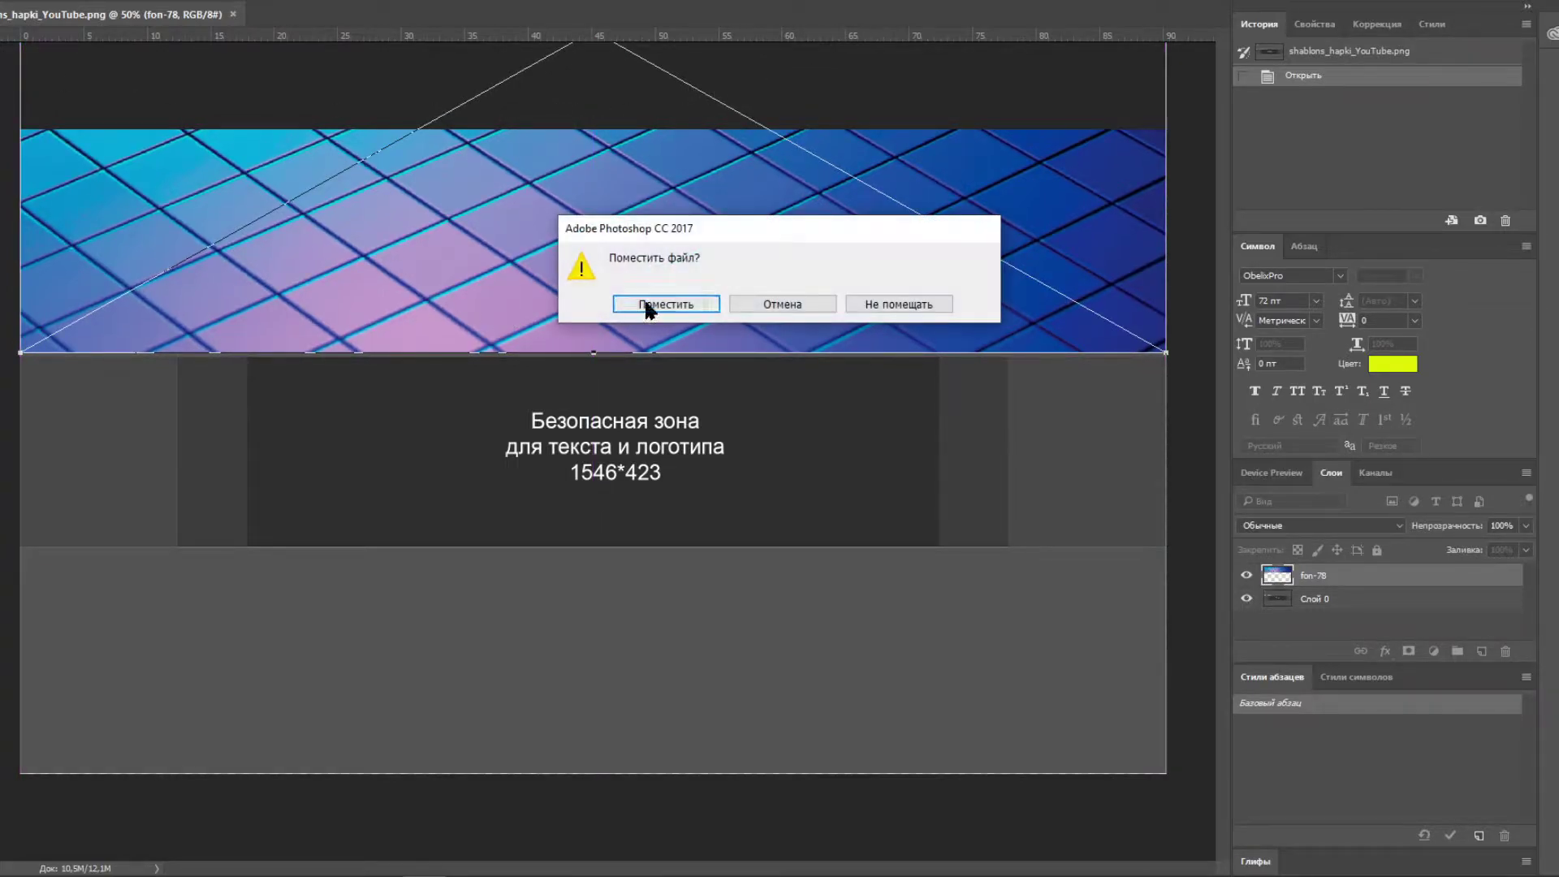
pyautogui.click(648, 303)
pyautogui.rightClick(623, 244)
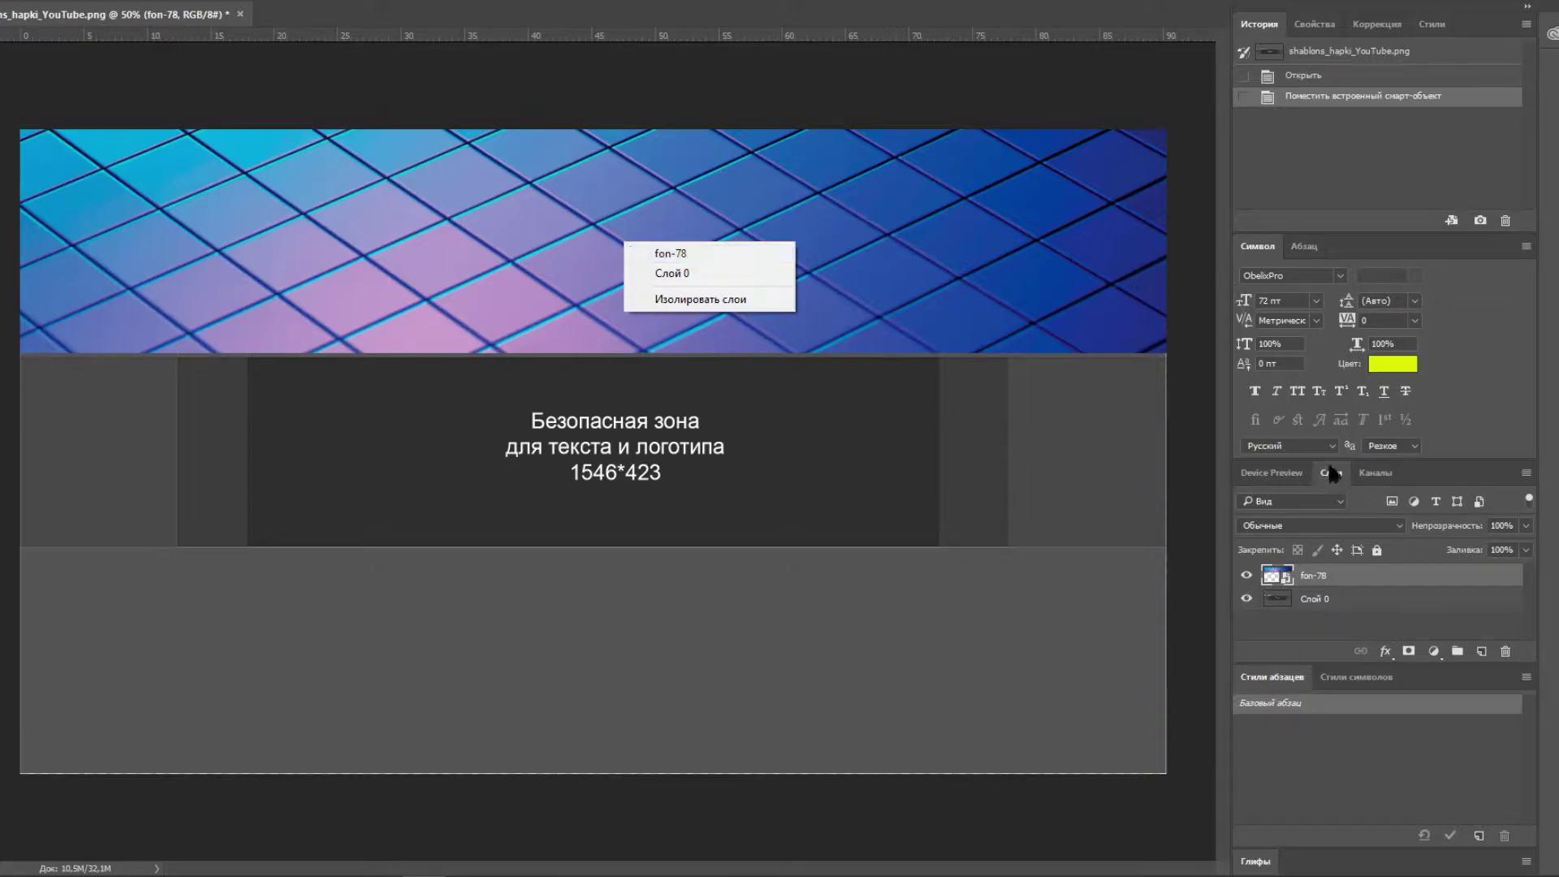
# Duplicate the fon-78 layer, keeping the suggested name for the copy.
pyautogui.click(1092, 279)
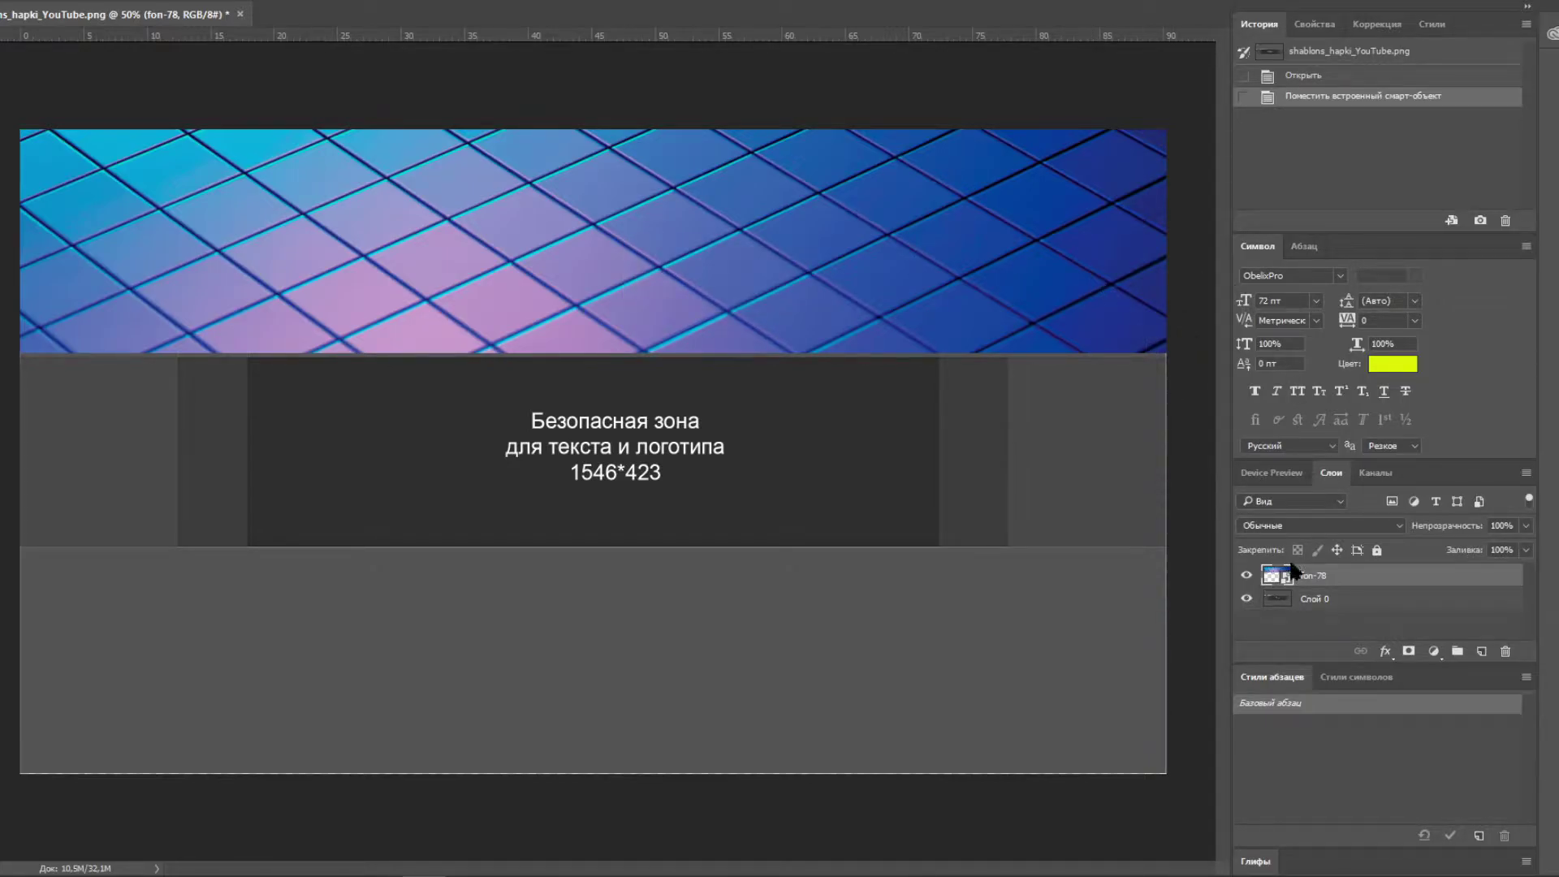
pyautogui.rightClick(1295, 577)
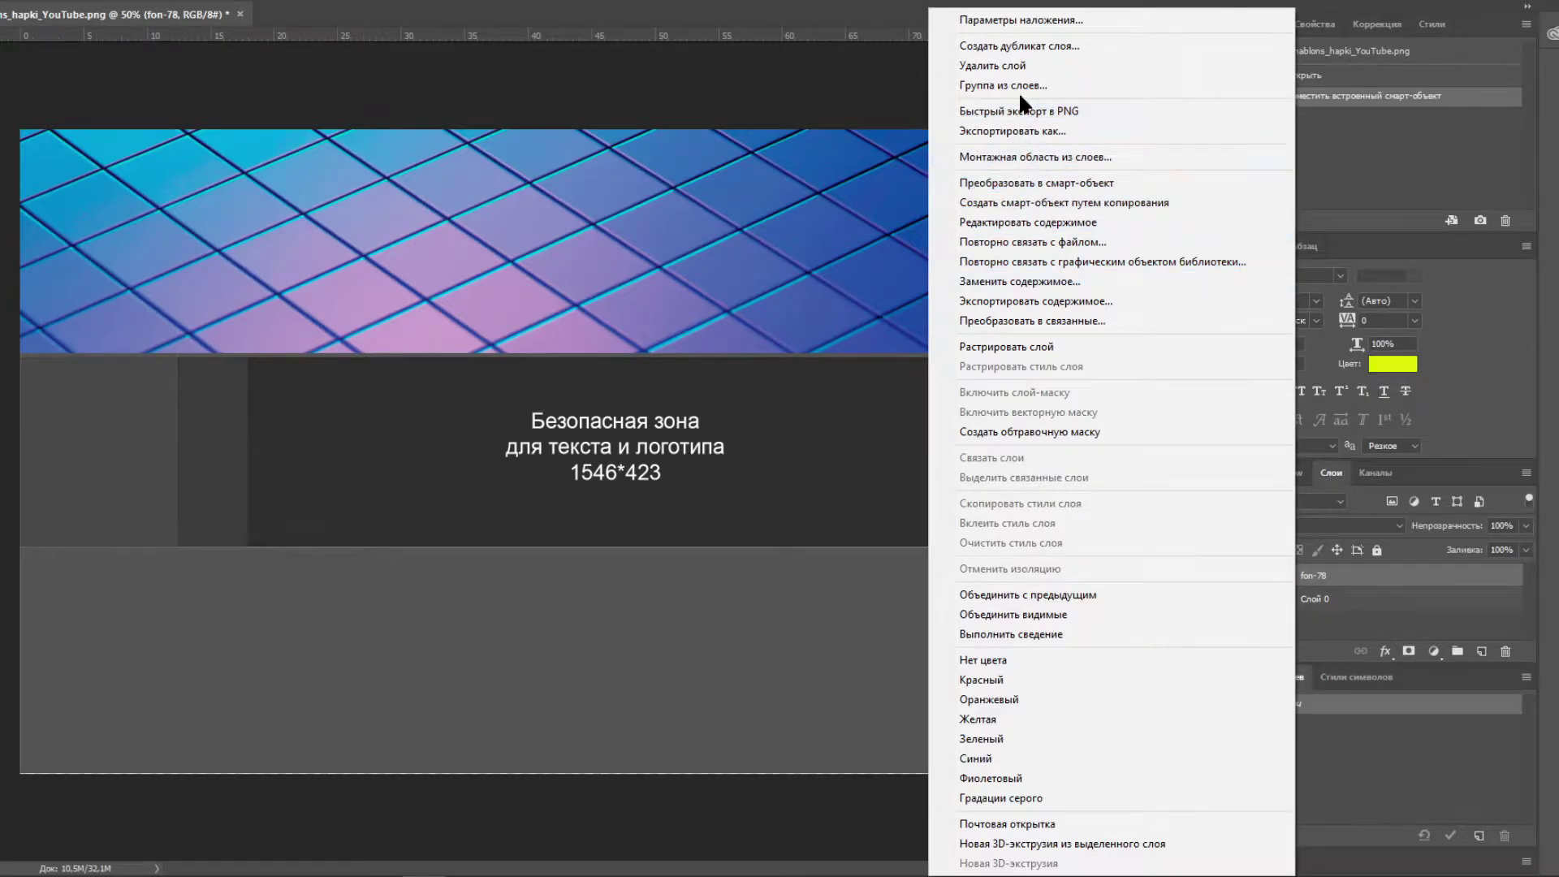
pyautogui.click(1019, 46)
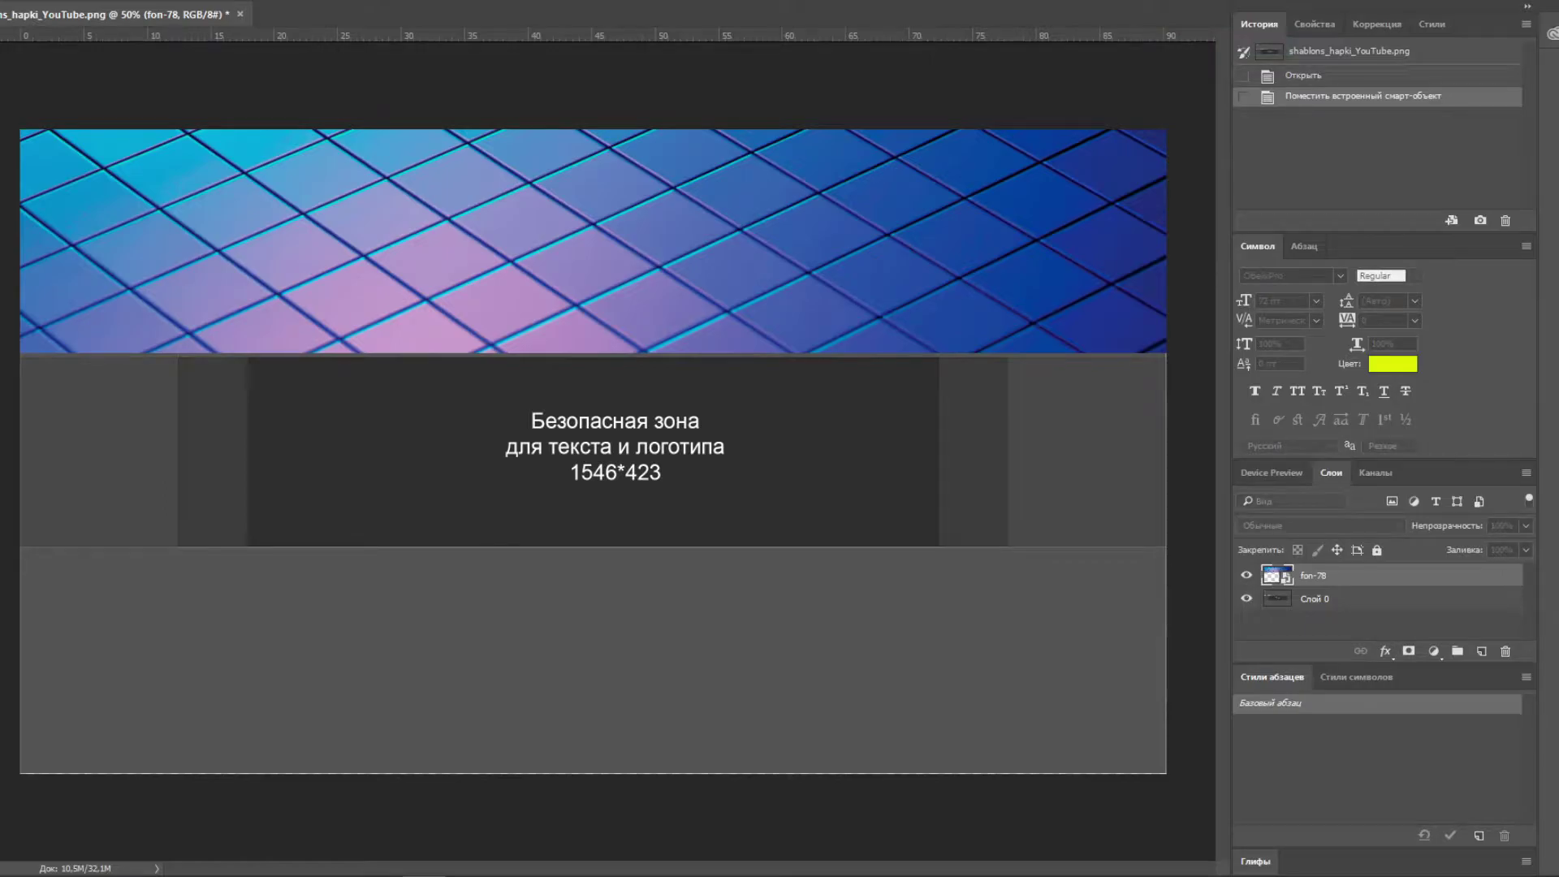
pyautogui.press('Return')
# Move the fon-78 copy down so it fills the area from the safe-zone band's lower edge to the canvas bottom.
pyautogui.moveTo(631, 199); pyautogui.dragTo(672, 536)
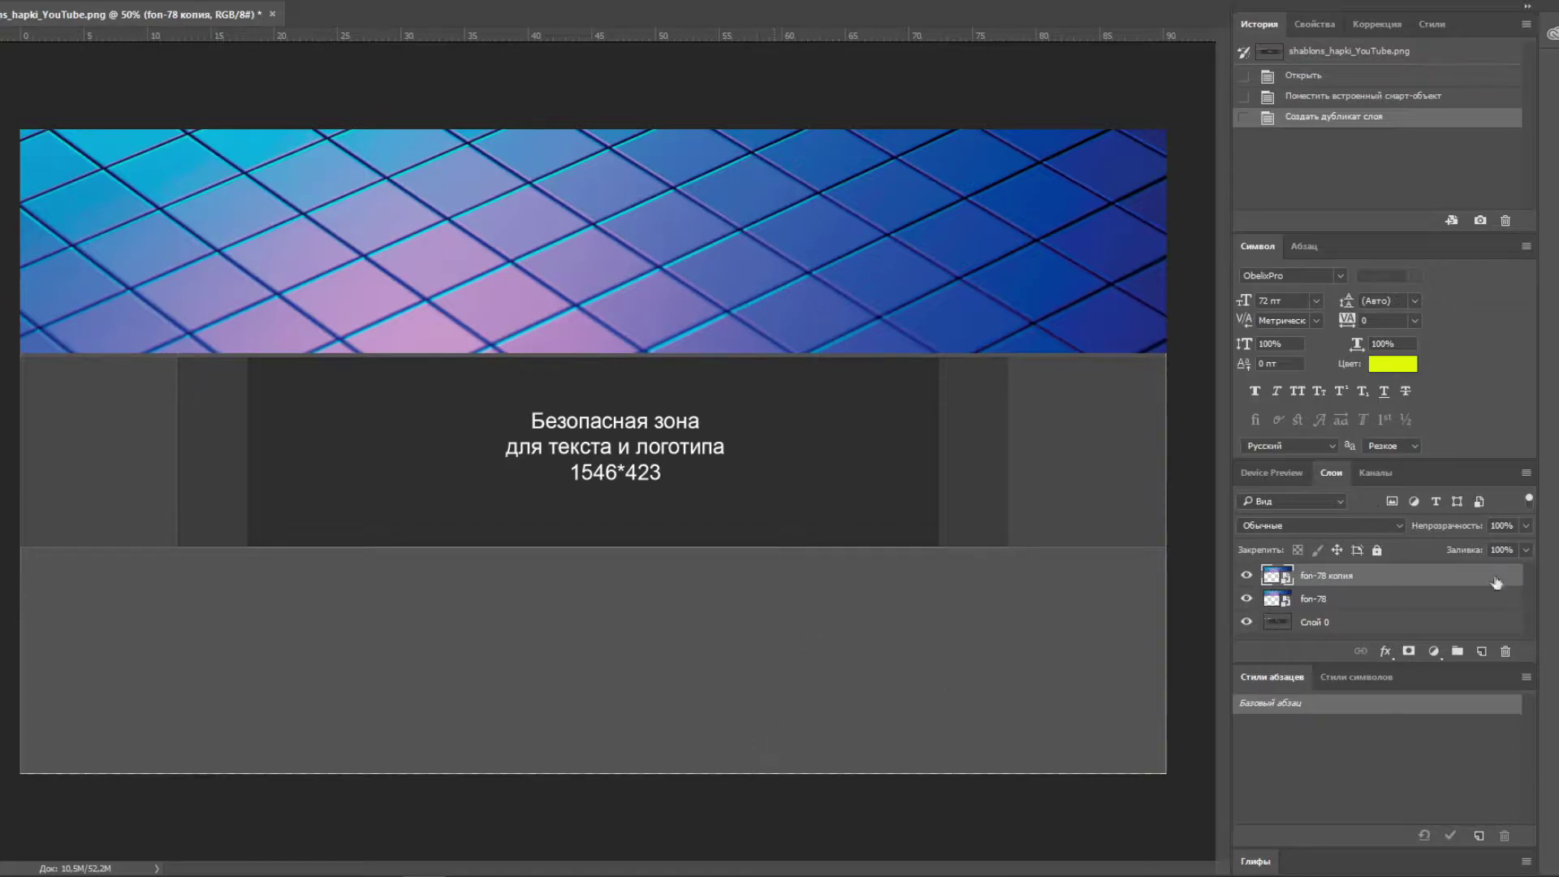
pyautogui.moveTo(751, 777)
pyautogui.mouseDown()
pyautogui.moveTo(739, 608)
pyautogui.moveTo(742, 849)
pyautogui.moveTo(744, 762)
pyautogui.mouseUp()
pyautogui.moveTo(705, 333); pyautogui.dragTo(717, 469)
pyautogui.moveTo(722, 873); pyautogui.dragTo(726, 816)
pyautogui.moveTo(599, 320); pyautogui.dragTo(578, 586)
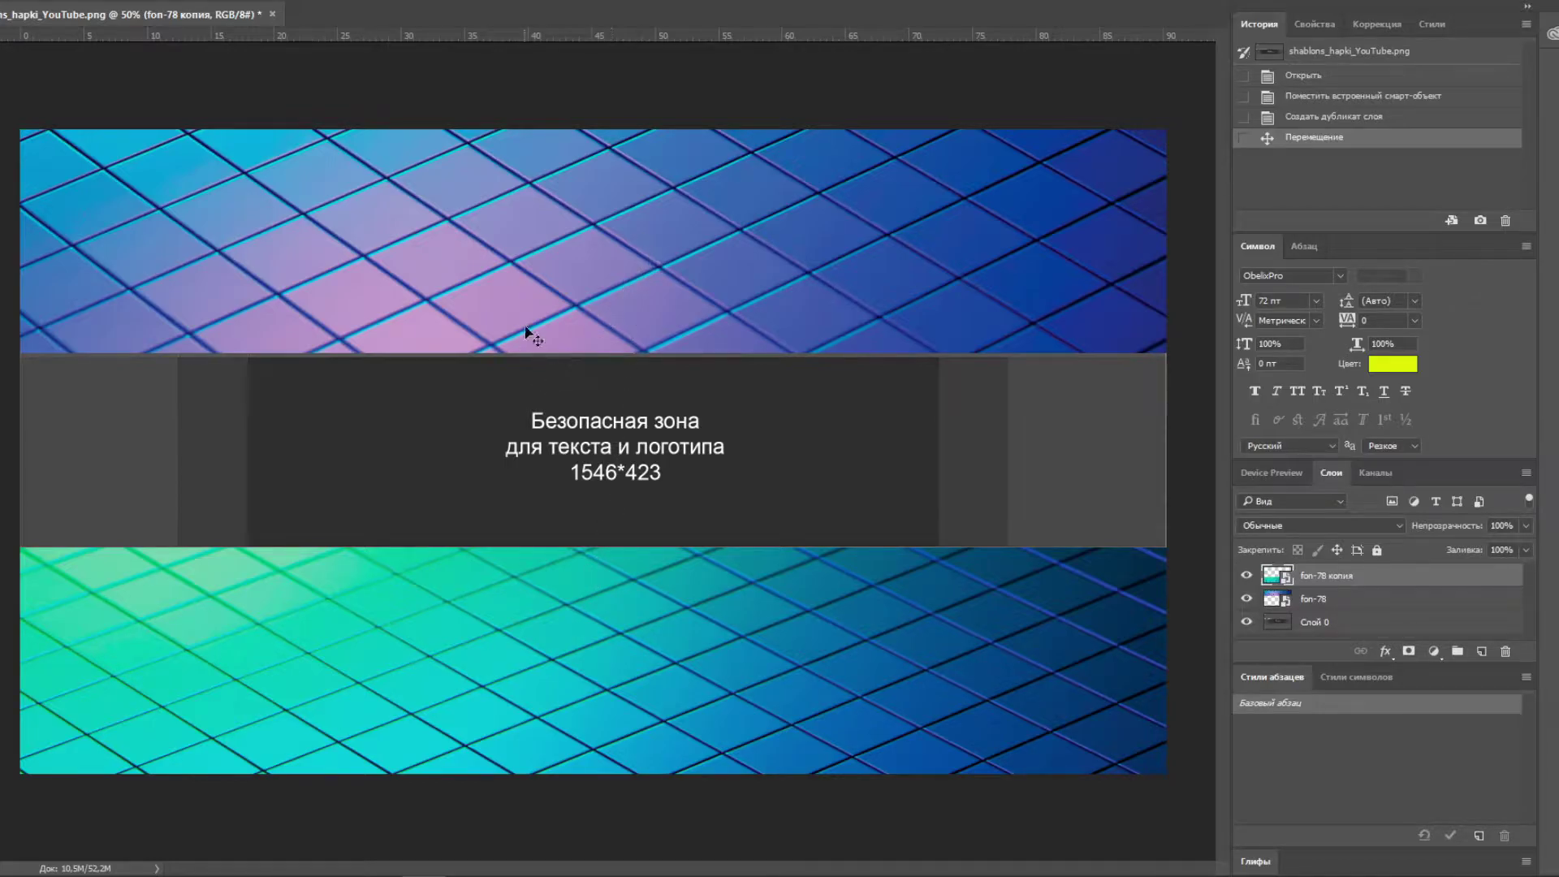
pyautogui.moveTo(514, 602); pyautogui.dragTo(510, 599)
pyautogui.moveTo(512, 292); pyautogui.dragTo(504, 286)
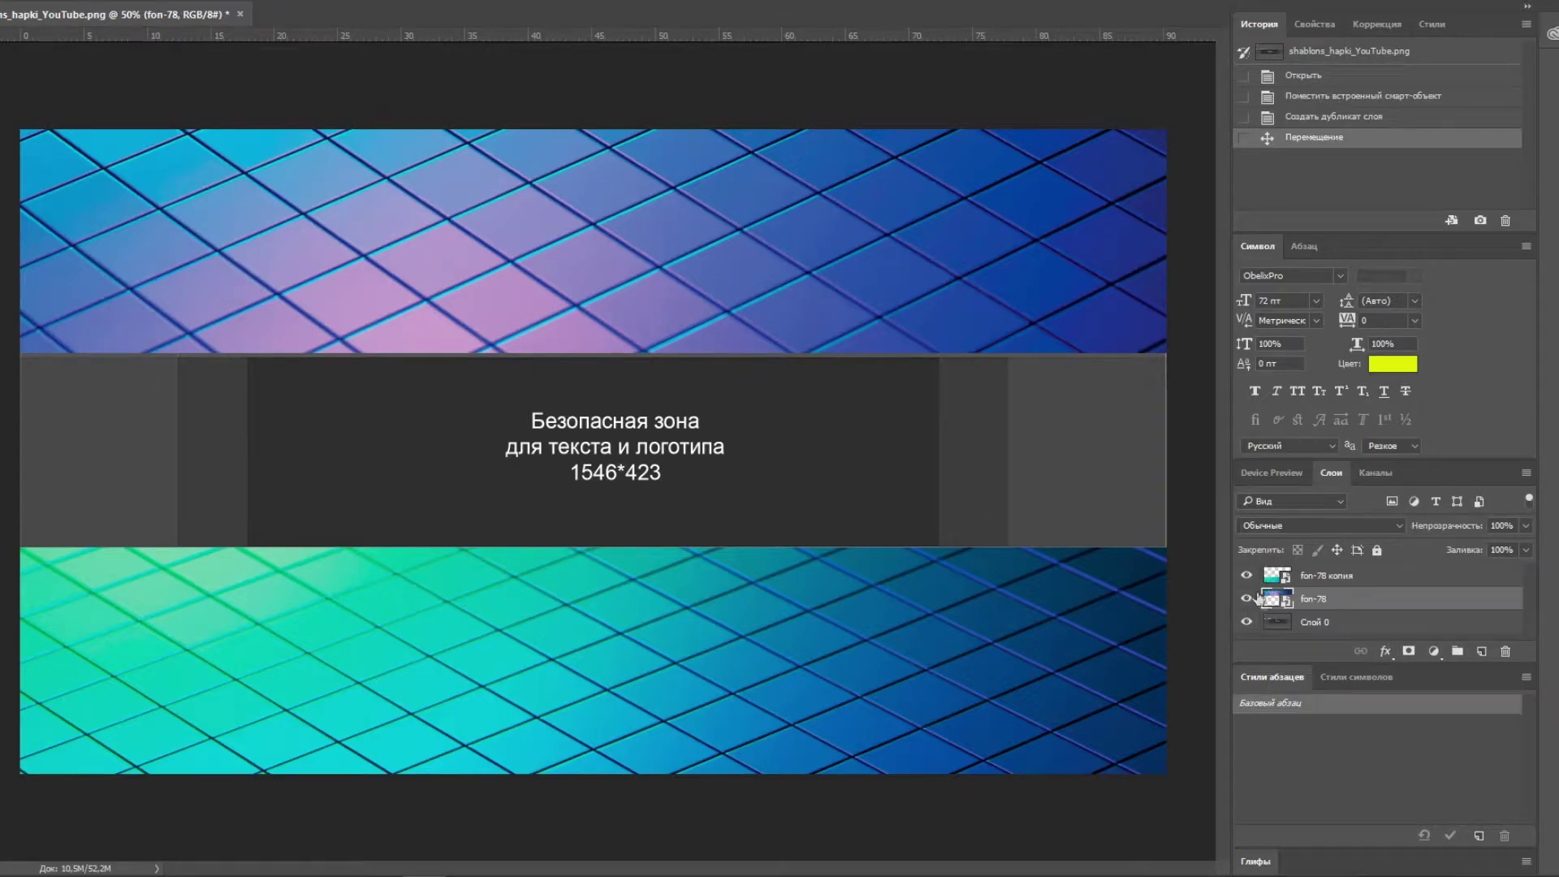
# Hide the template layer Слой 0 so the band between the two background pieces is transparent.
pyautogui.click(1247, 623)
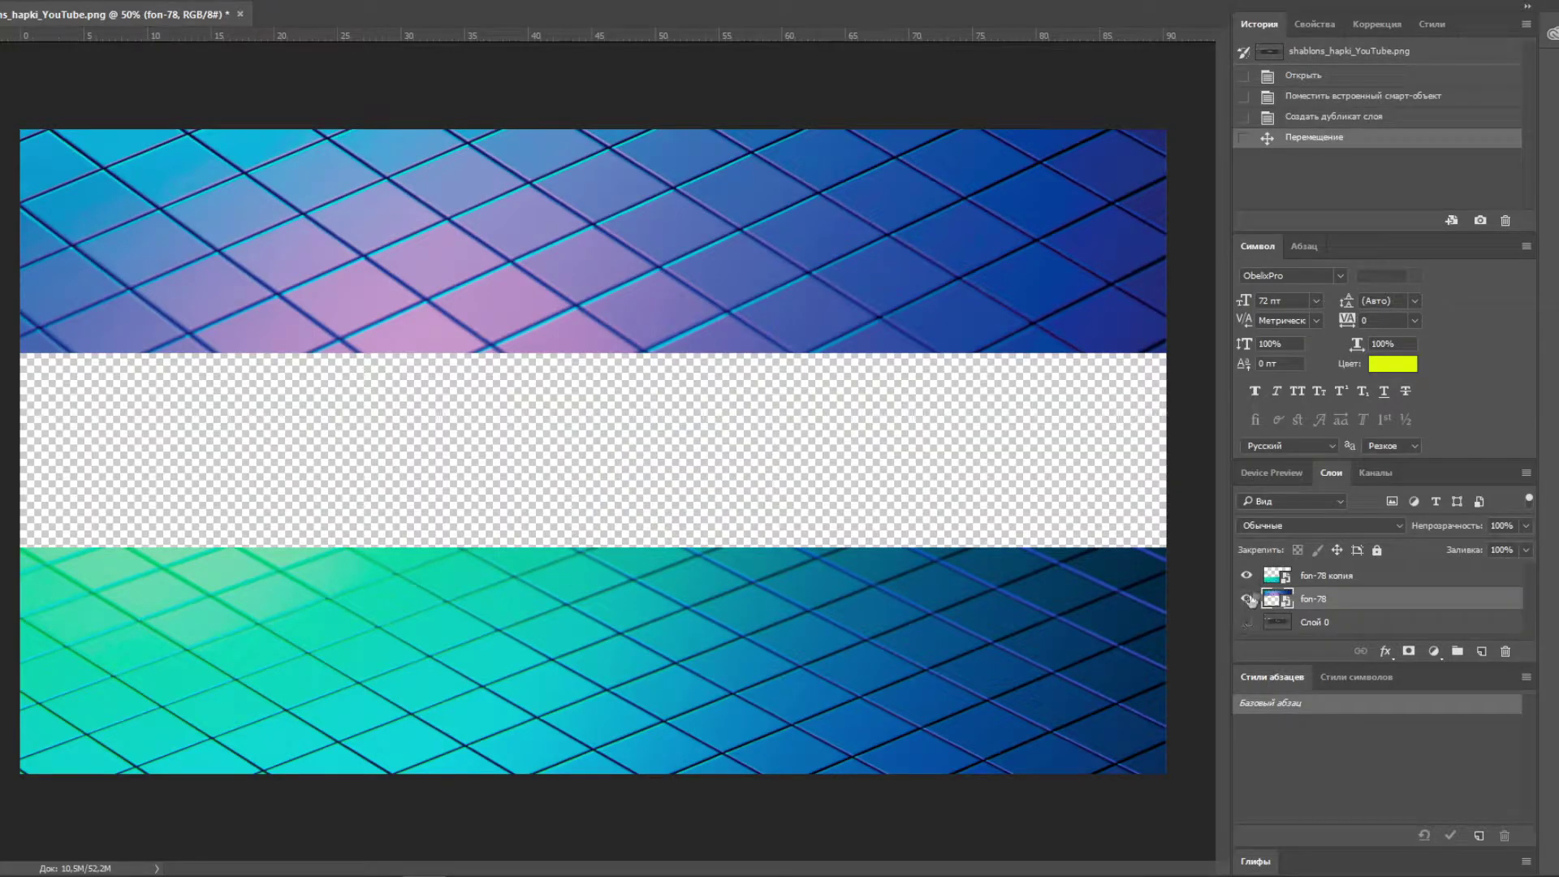
pyautogui.rightClick(383, 229)
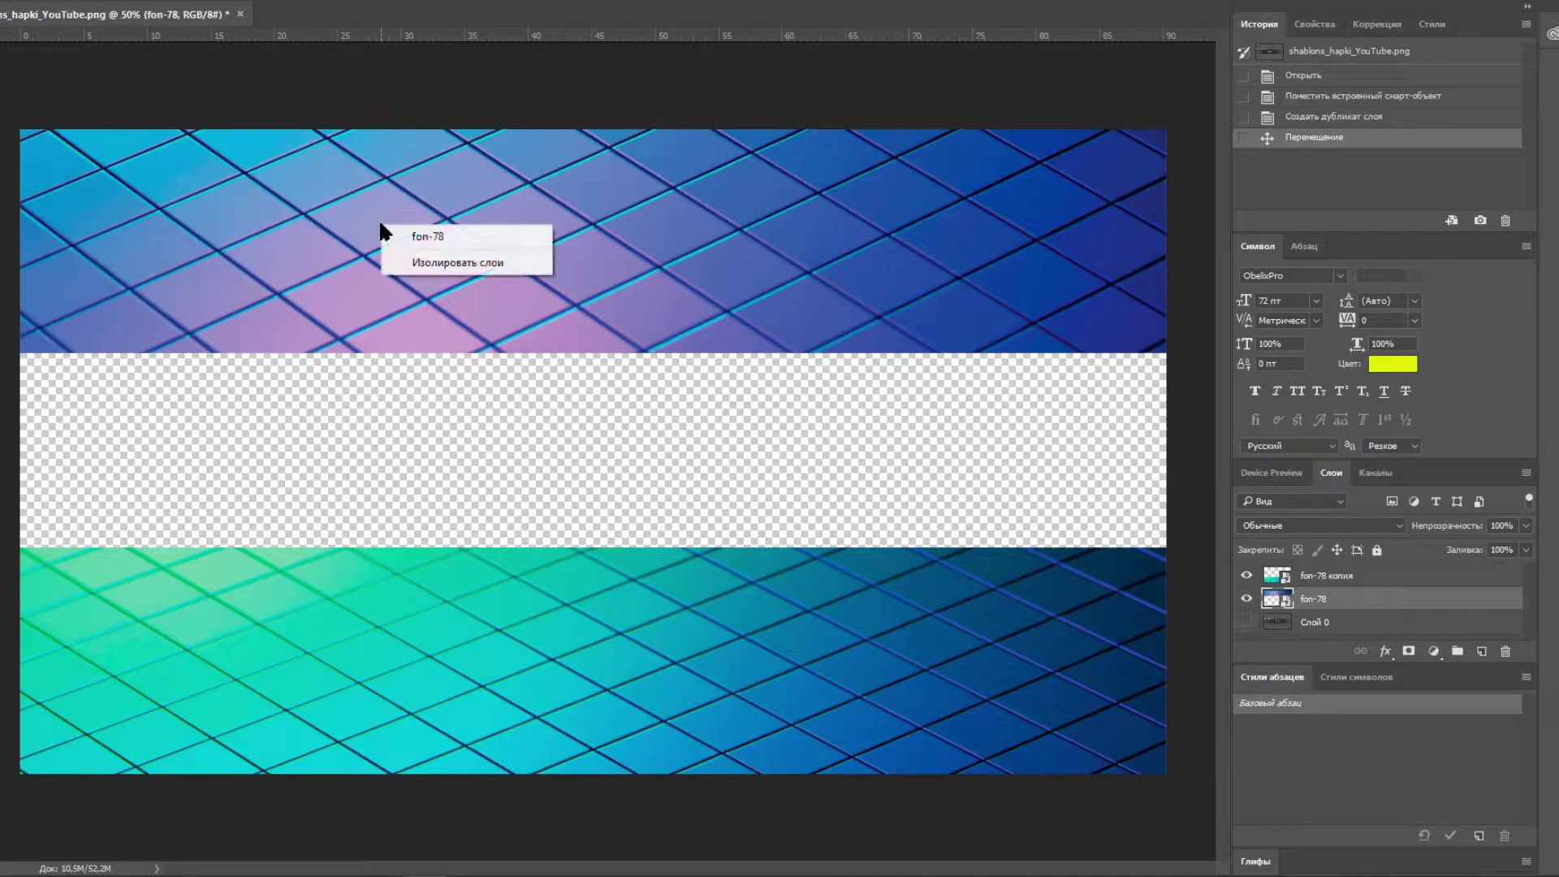
pyautogui.press('Escape')
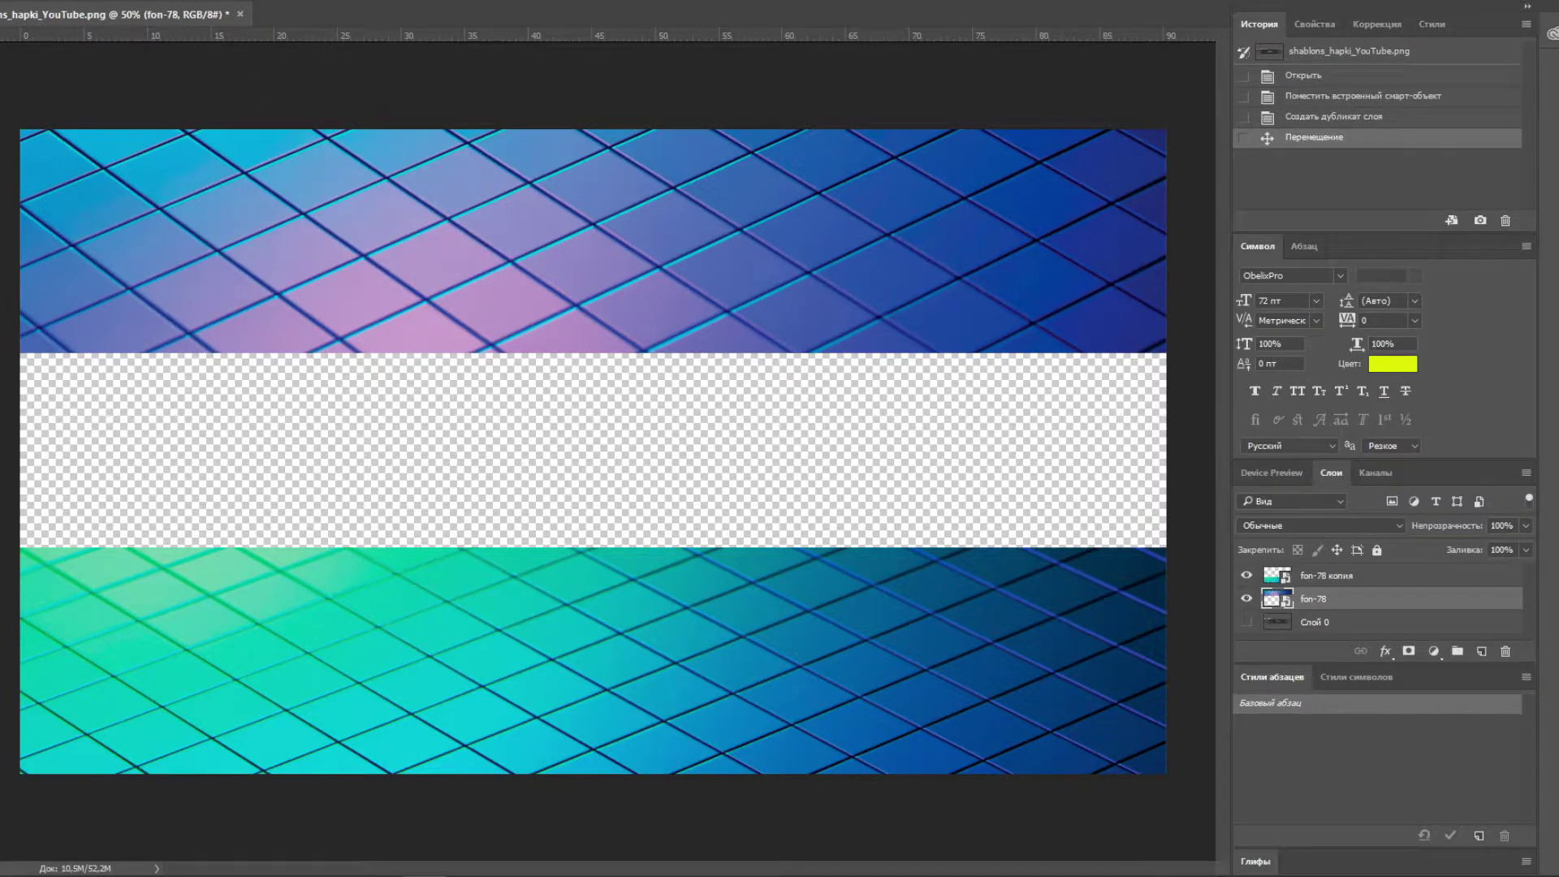
# Save the banner document to the desktop in Photoshop format as shablons_hapki_YouTube.psd with its layers.
pyautogui.hotkey('alt', 'f')
pyautogui.click(17, 154)
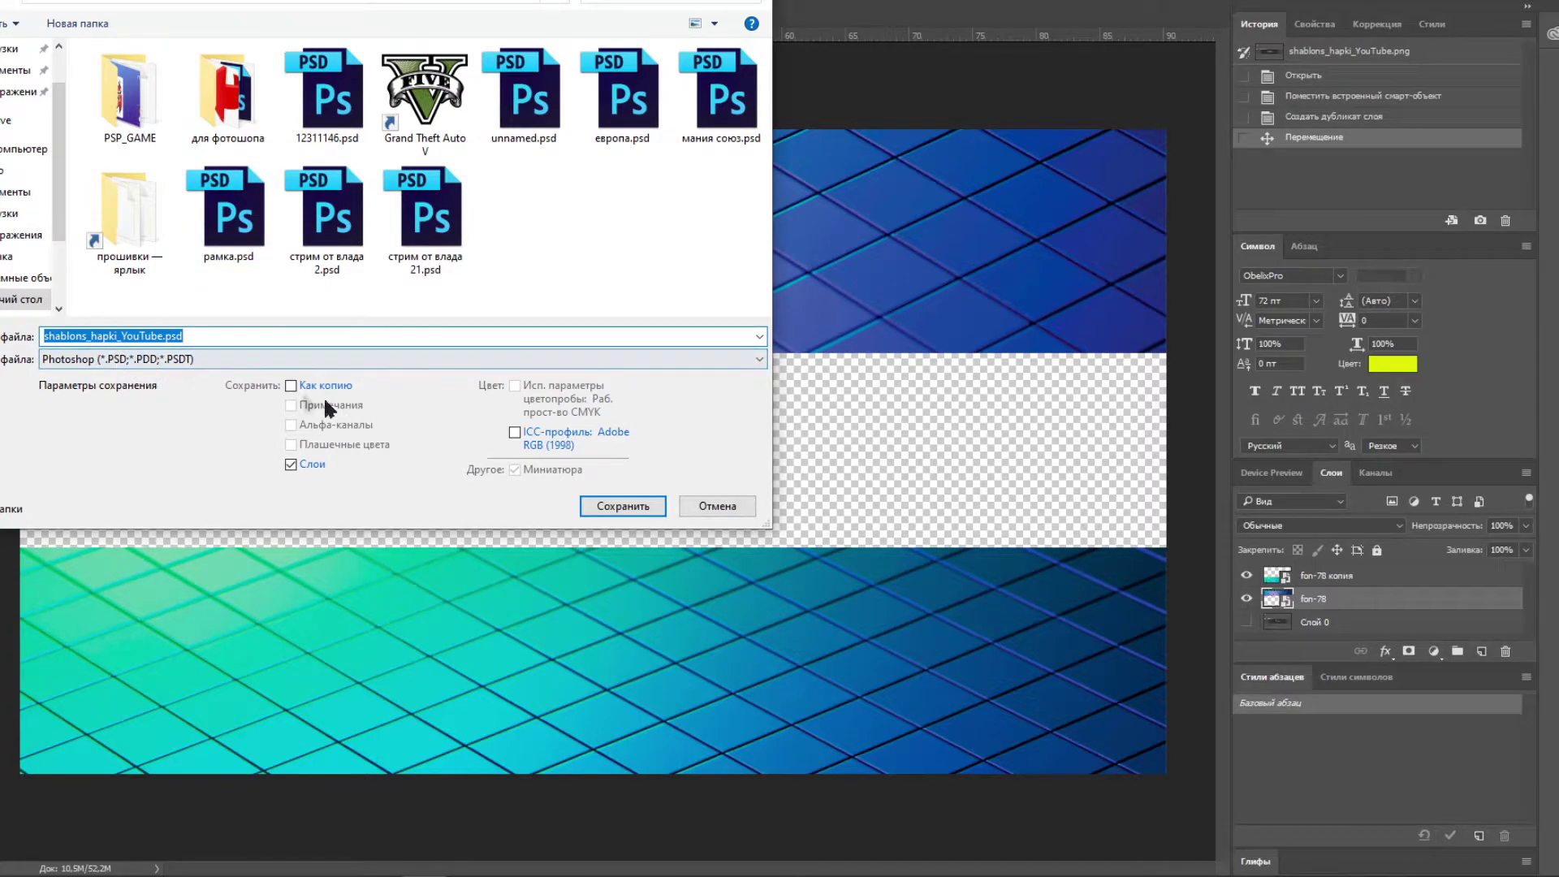
pyautogui.click(621, 503)
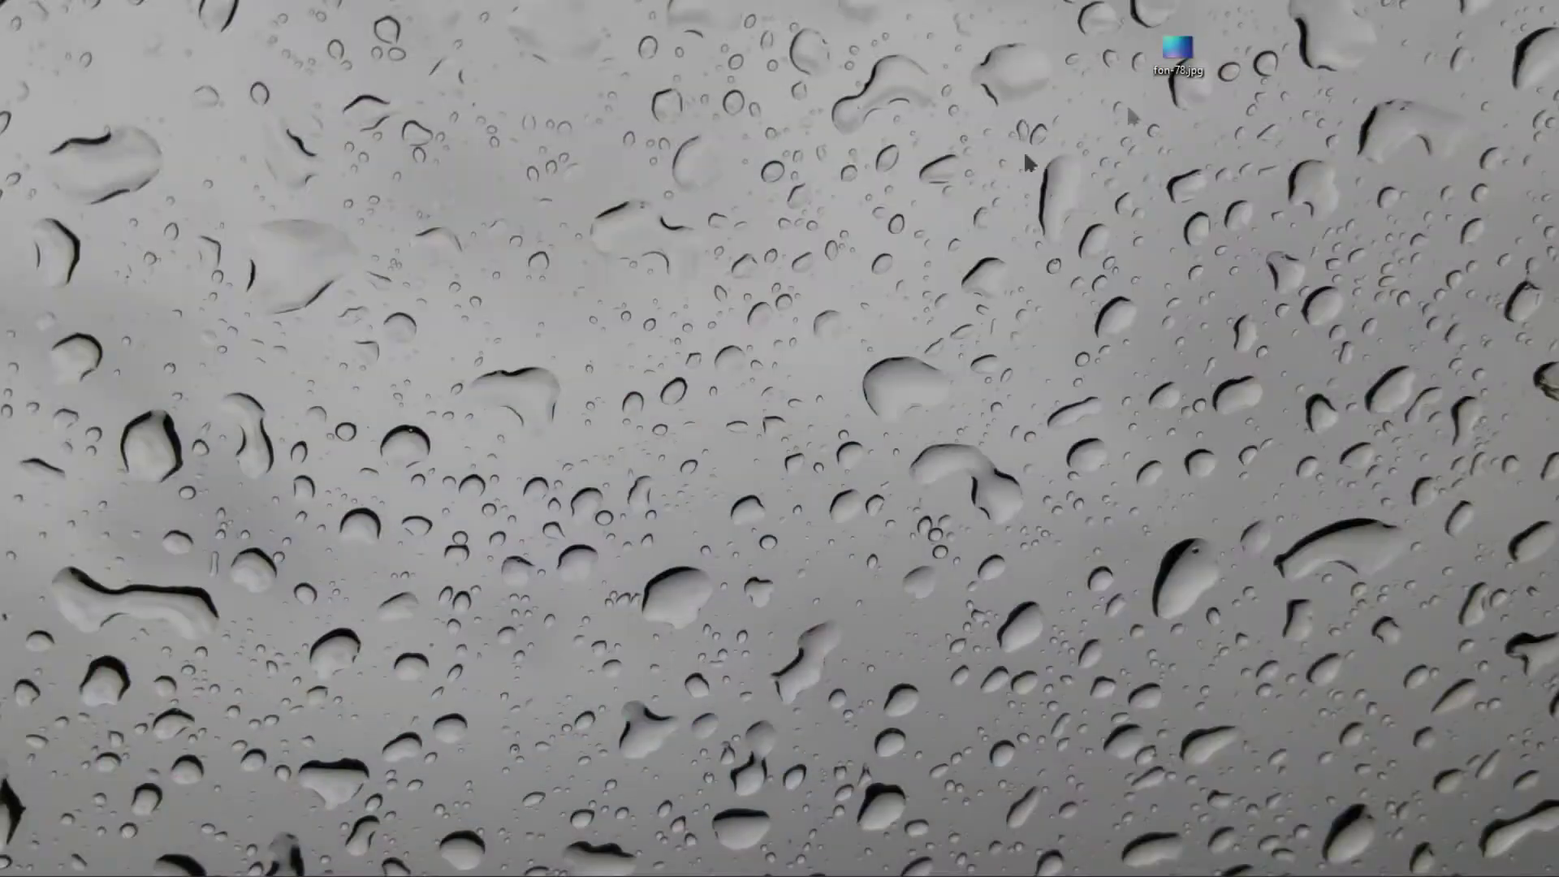
# Return to the Yandex image search in Opera, close the background preview and search for "шапка для ютуб".
pyautogui.click(411, 799)
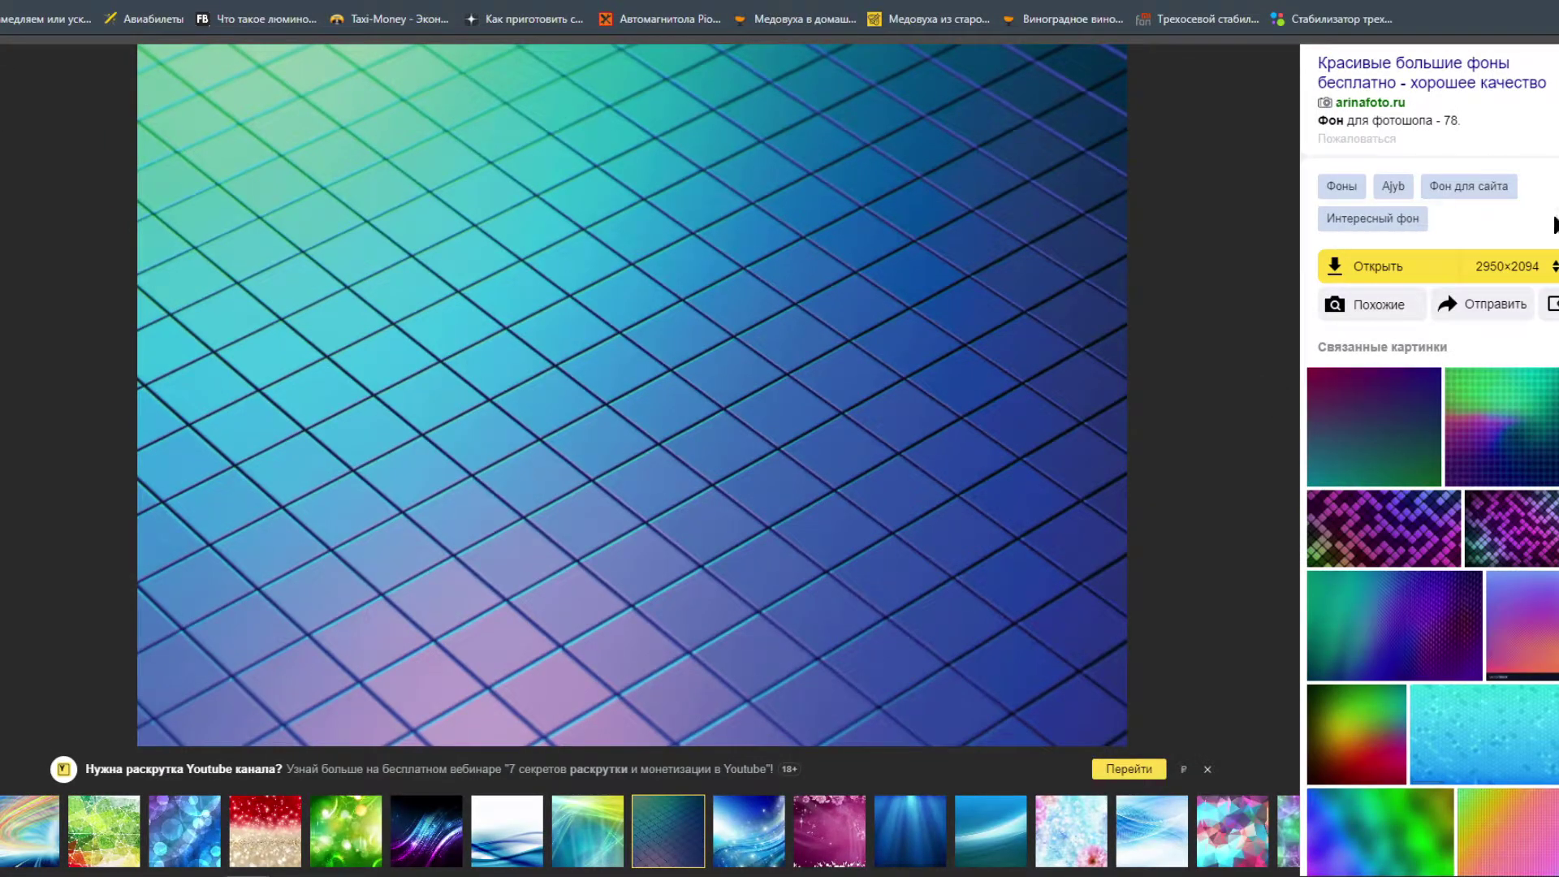
pyautogui.press('Escape')
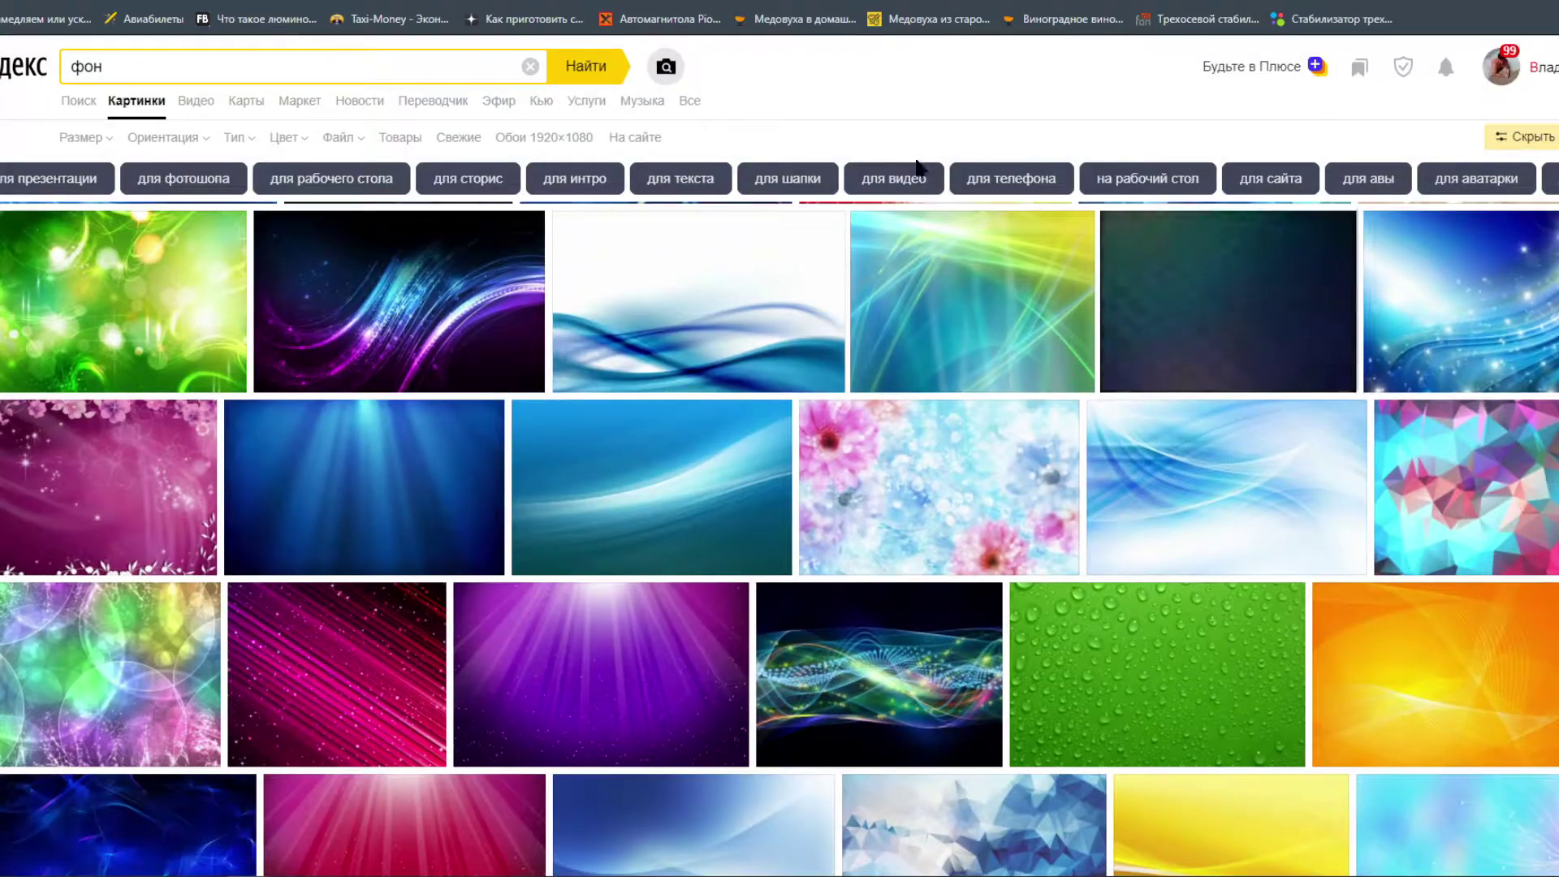
pyautogui.scroll(-7, 605, 460)
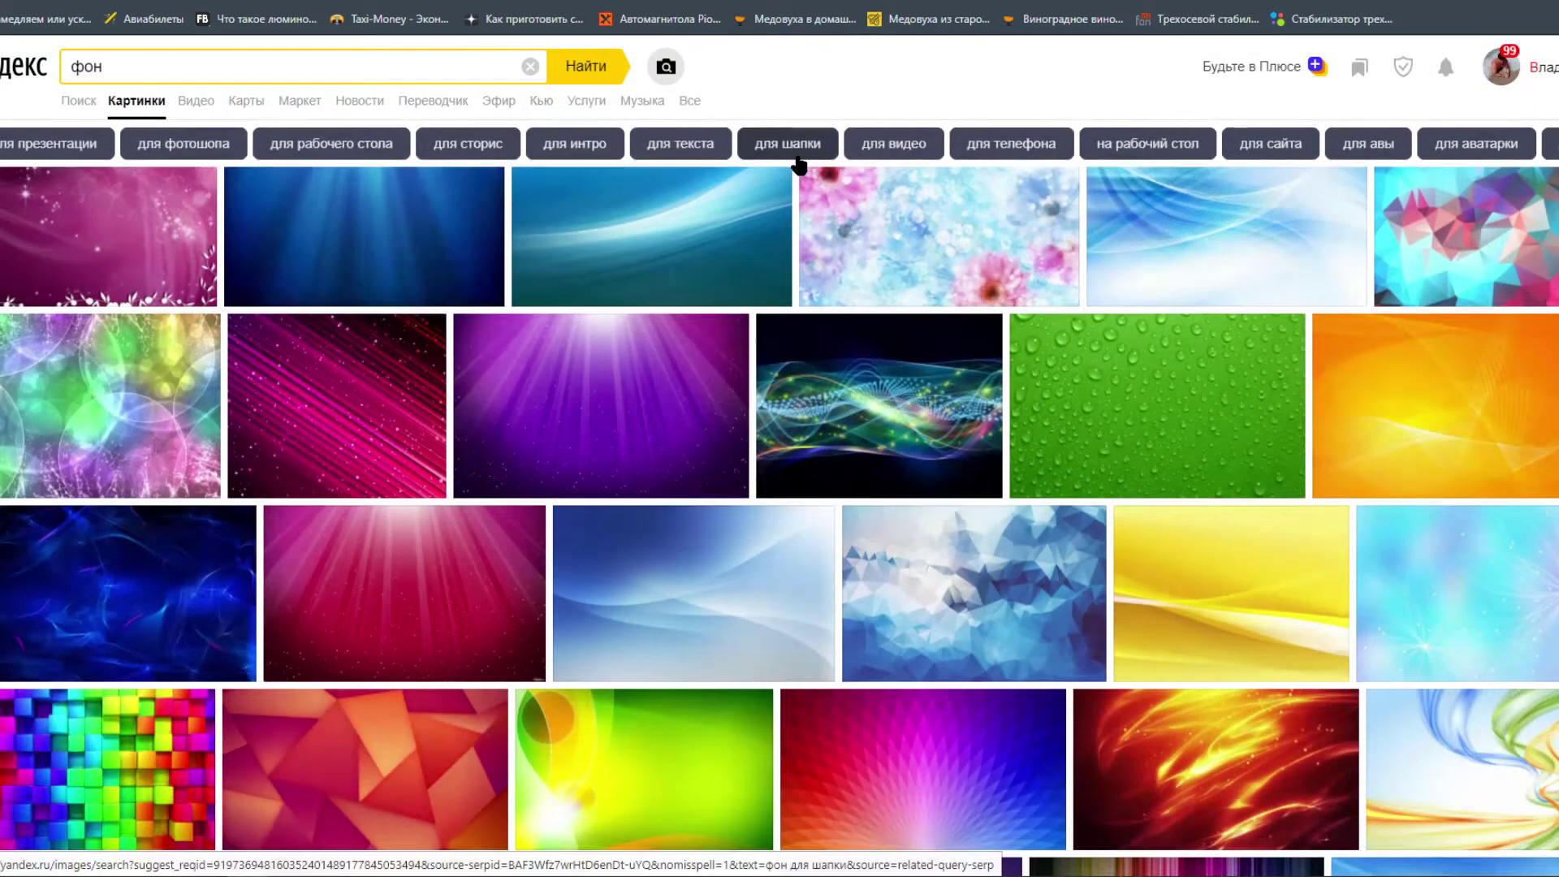
pyautogui.scroll(-3, 605, 460)
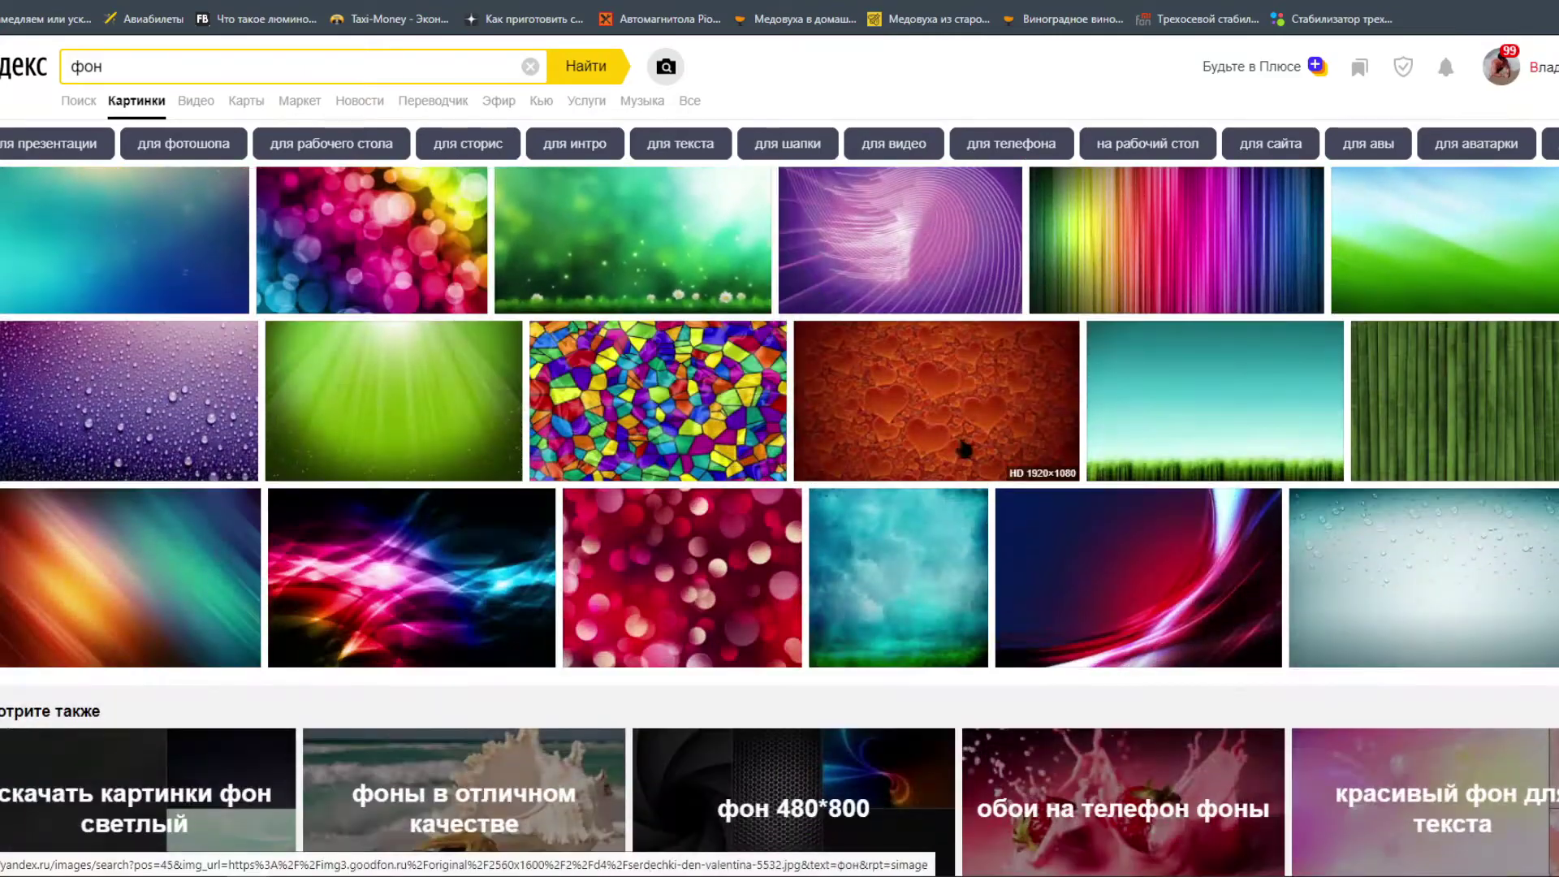
pyautogui.doubleClick(125, 66)
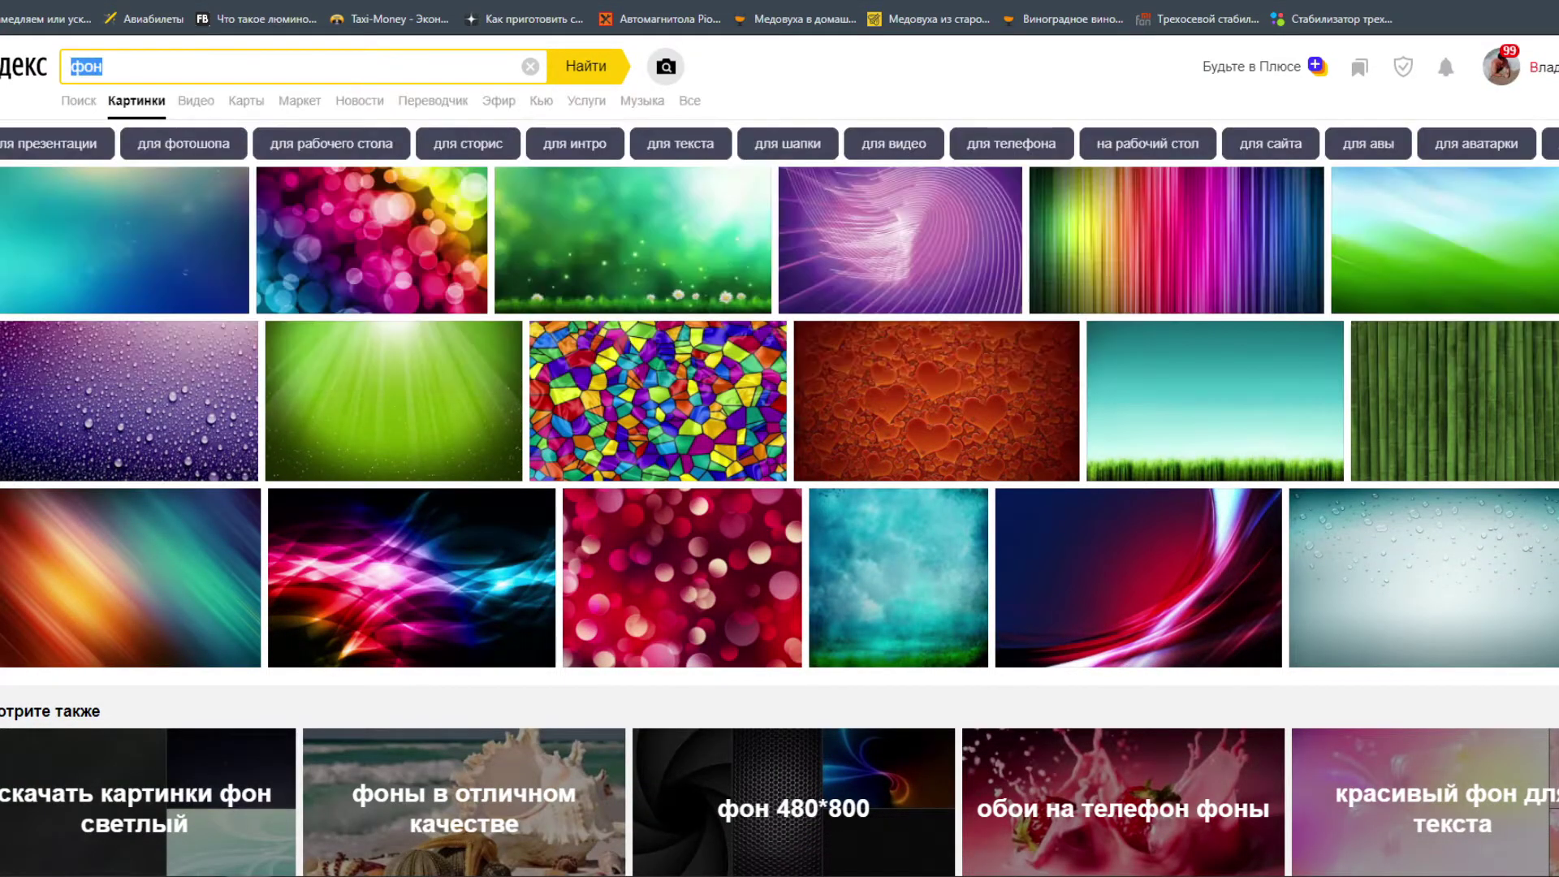
pyautogui.write('шапка')
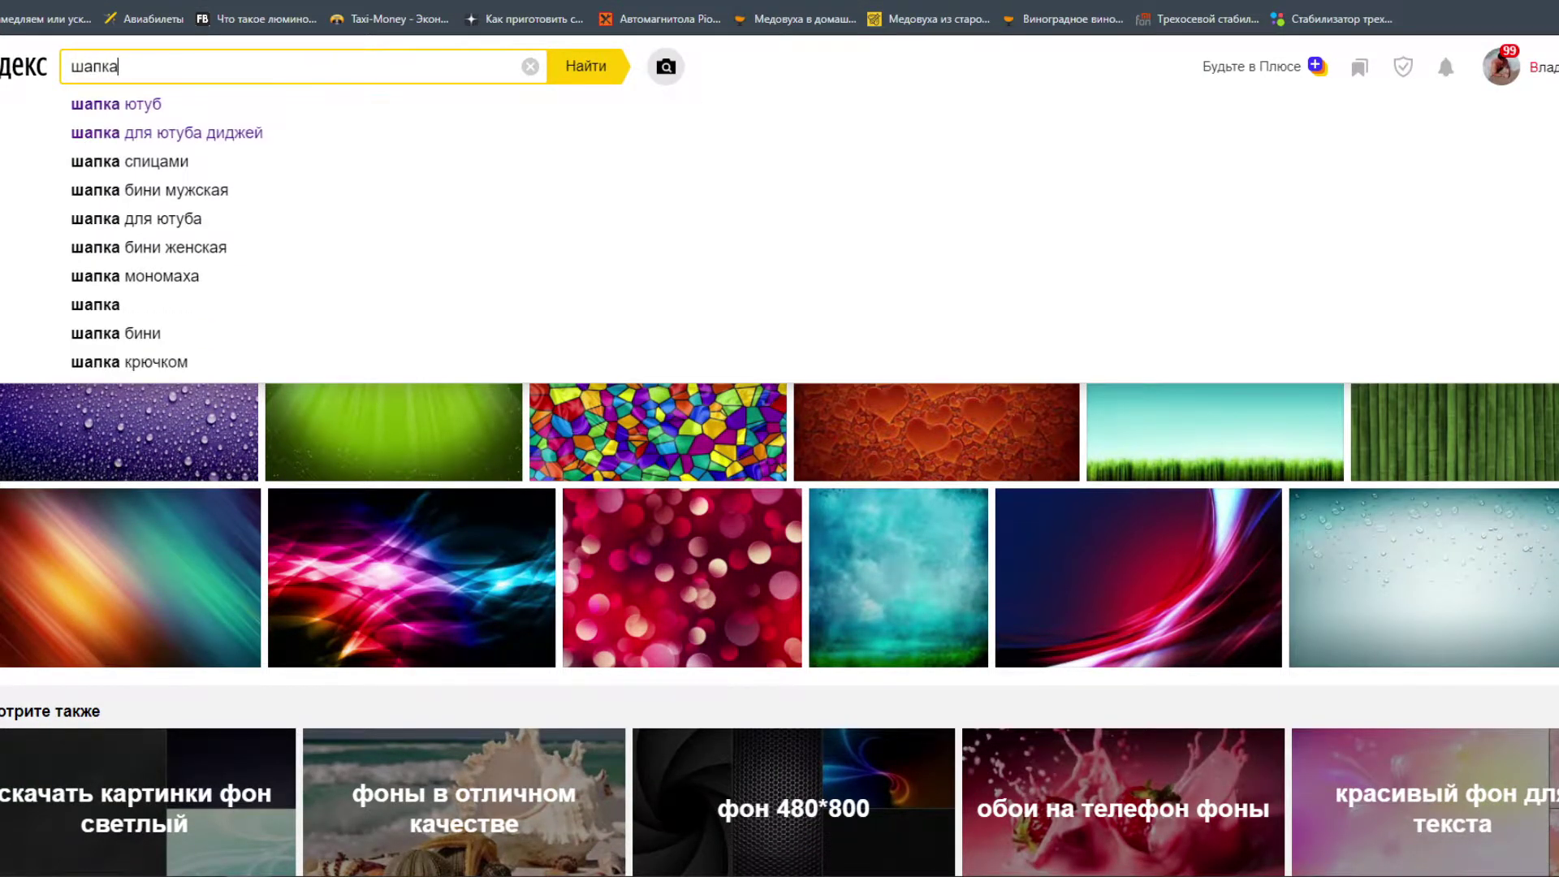
pyautogui.write(' для ютуб')
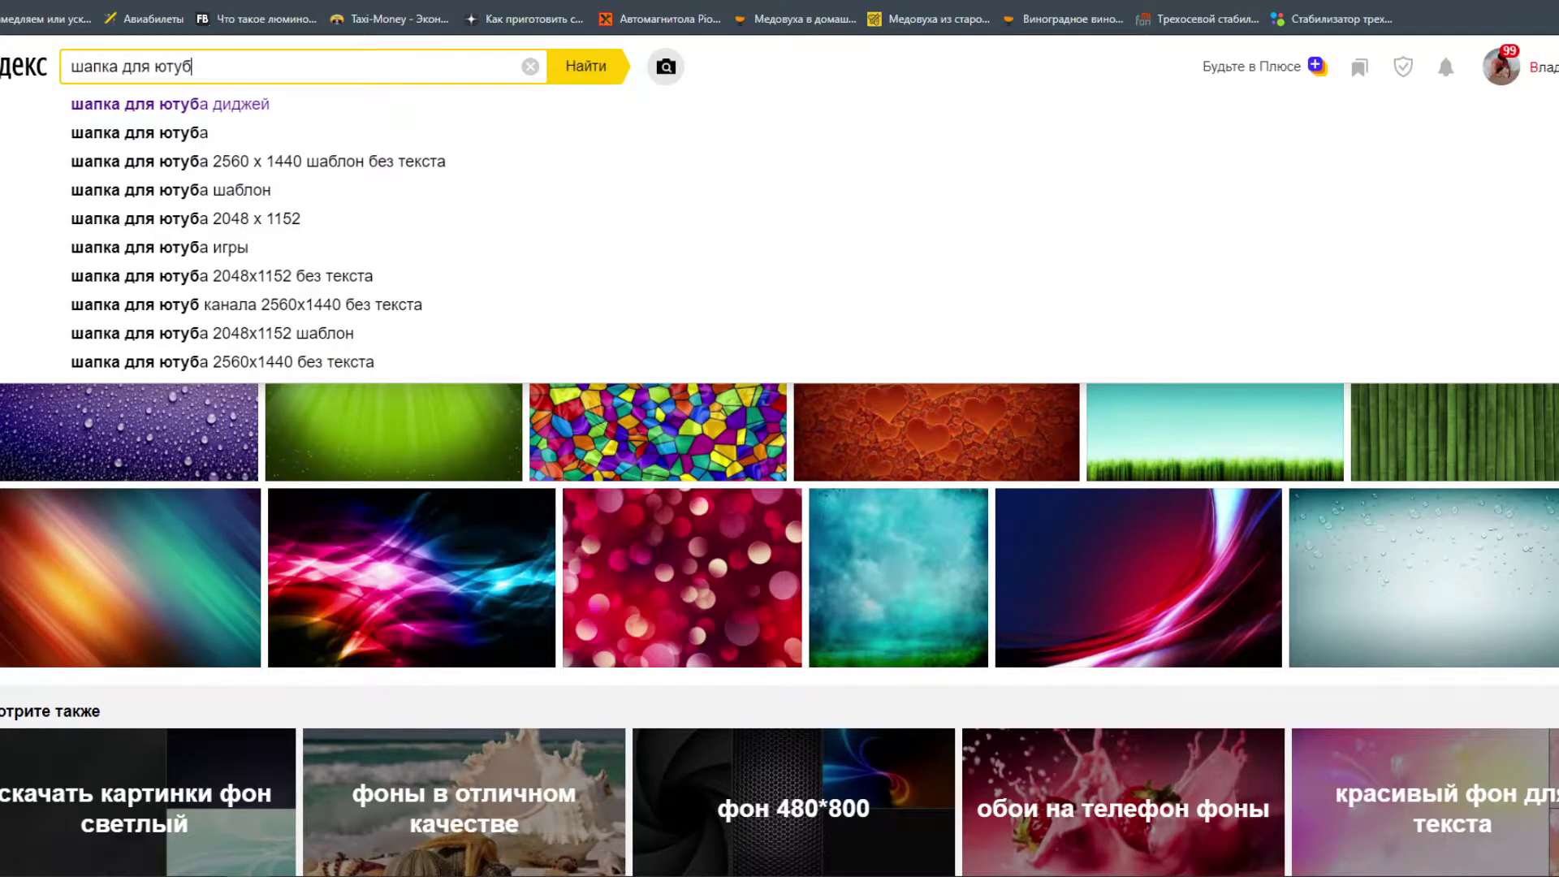
pyautogui.press('Return')
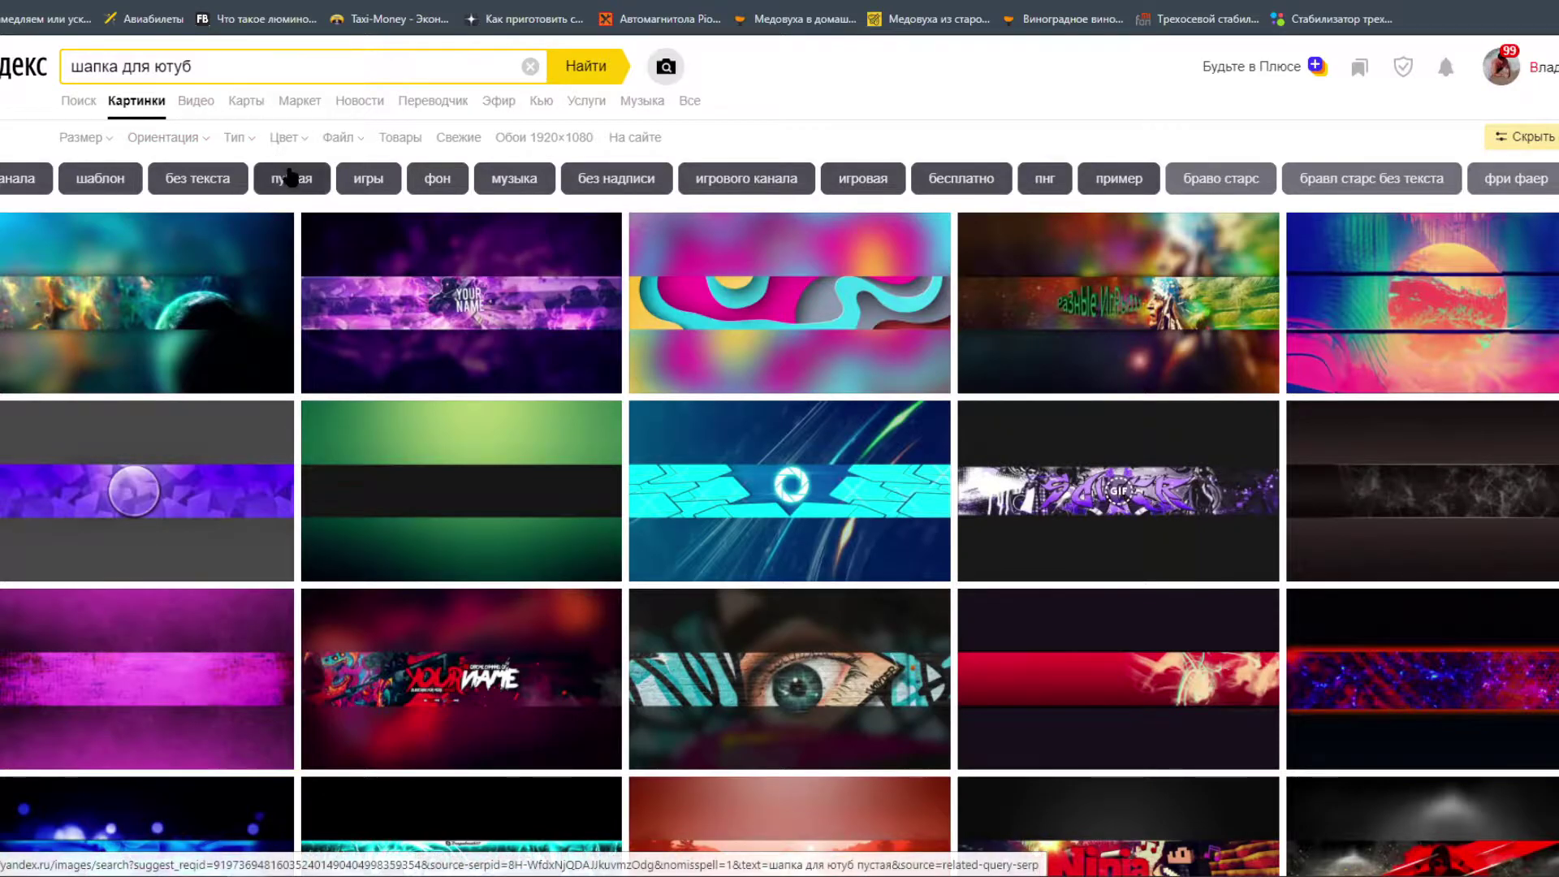
# Open the 1280×720 banner with two robots and the "Подписывайся" ribbon and save it as maxresdefault_live.jpg.
pyautogui.scroll(-7, 290, 172)
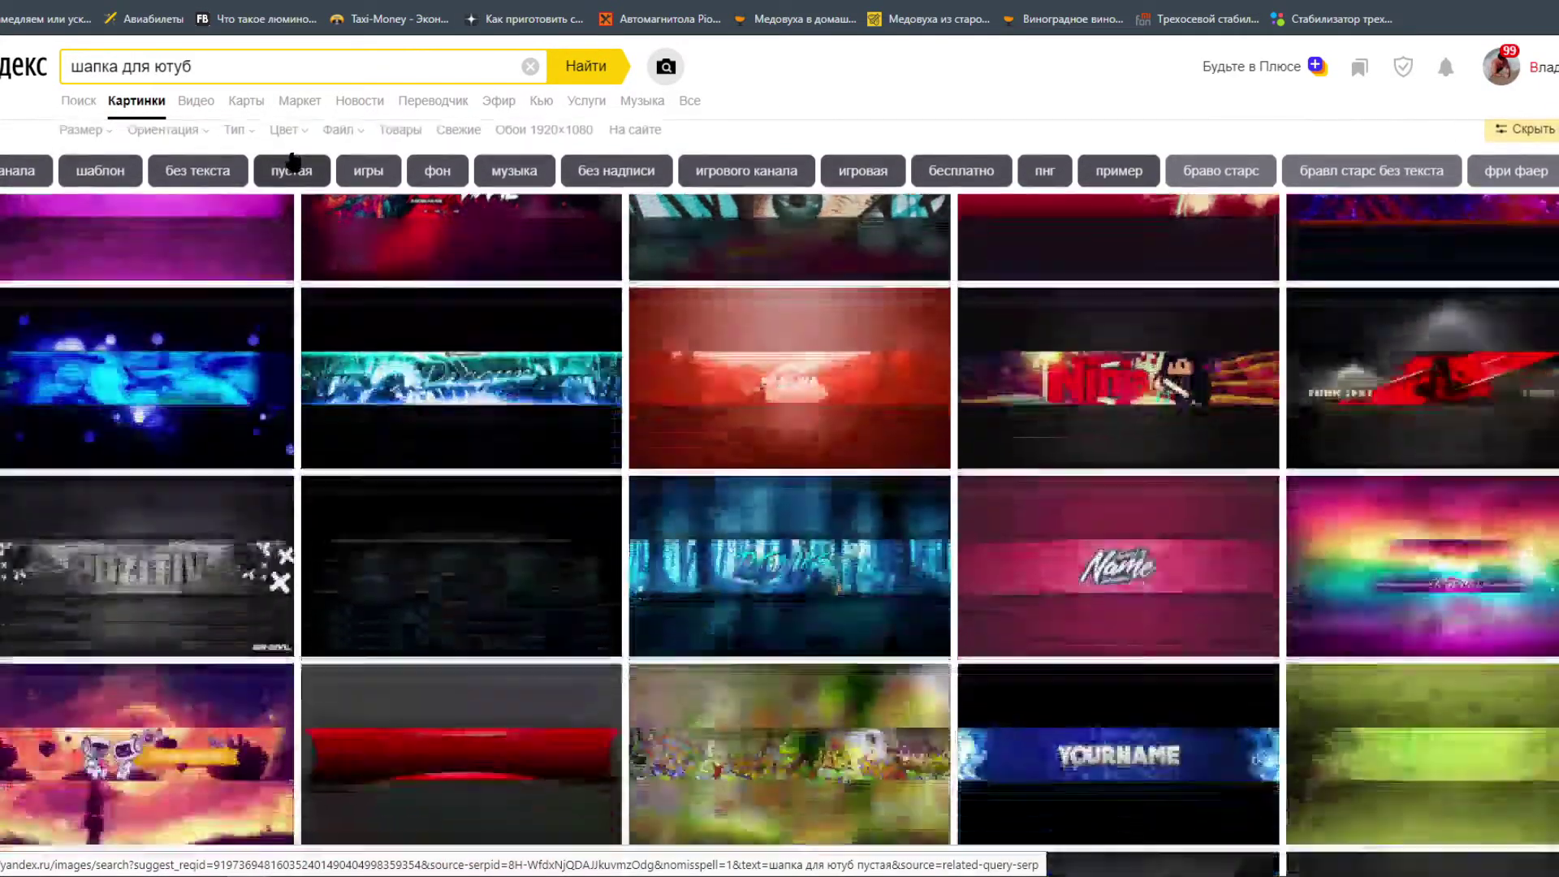
pyautogui.scroll(-3, 292, 159)
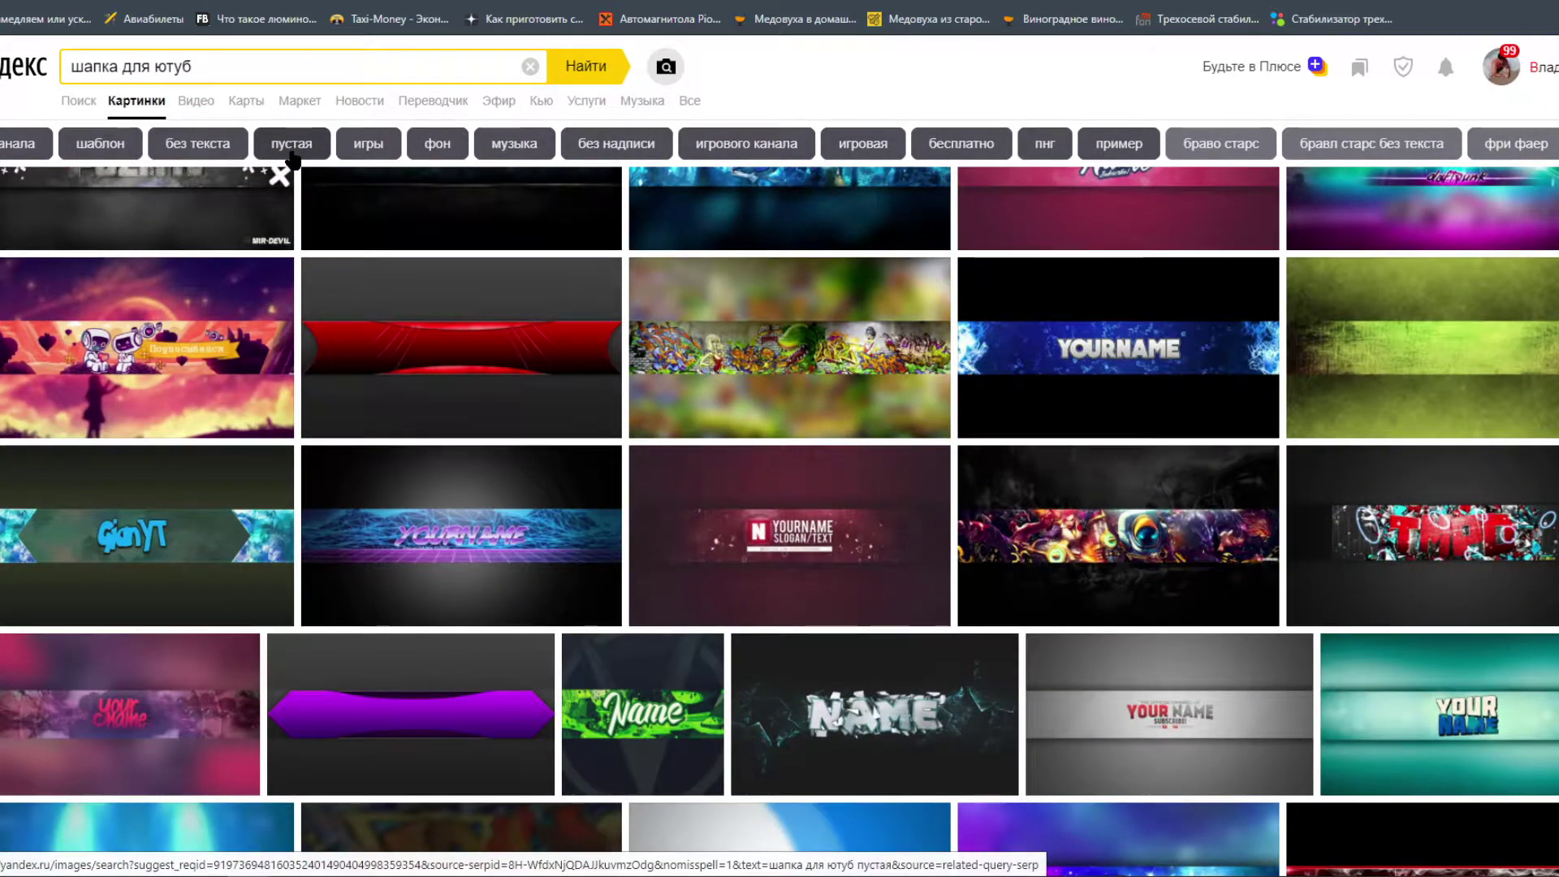
pyautogui.click(170, 351)
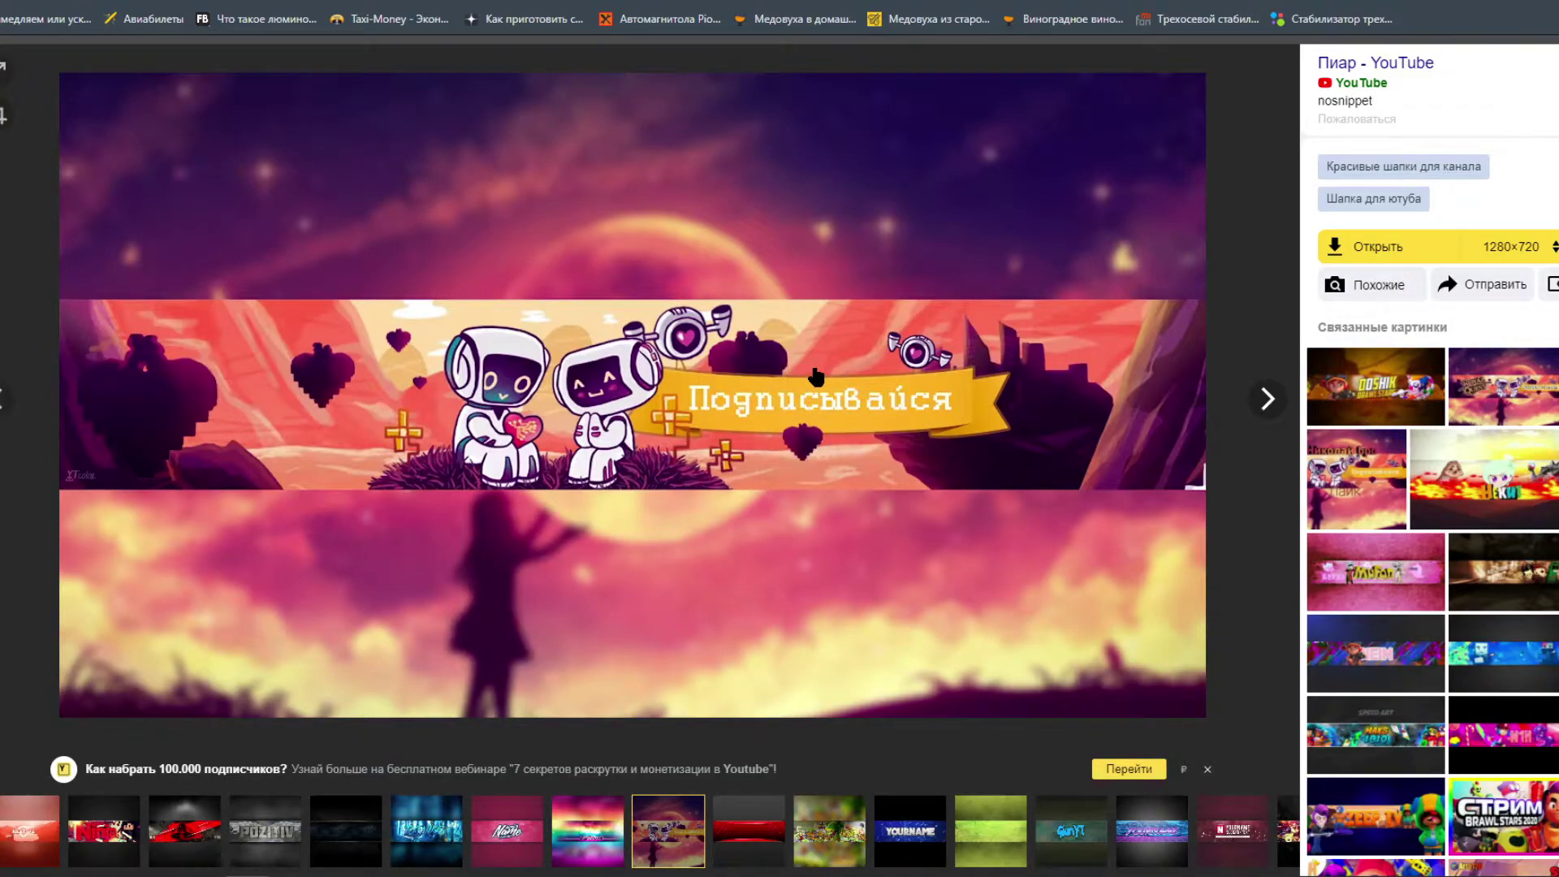
pyautogui.rightClick(572, 376)
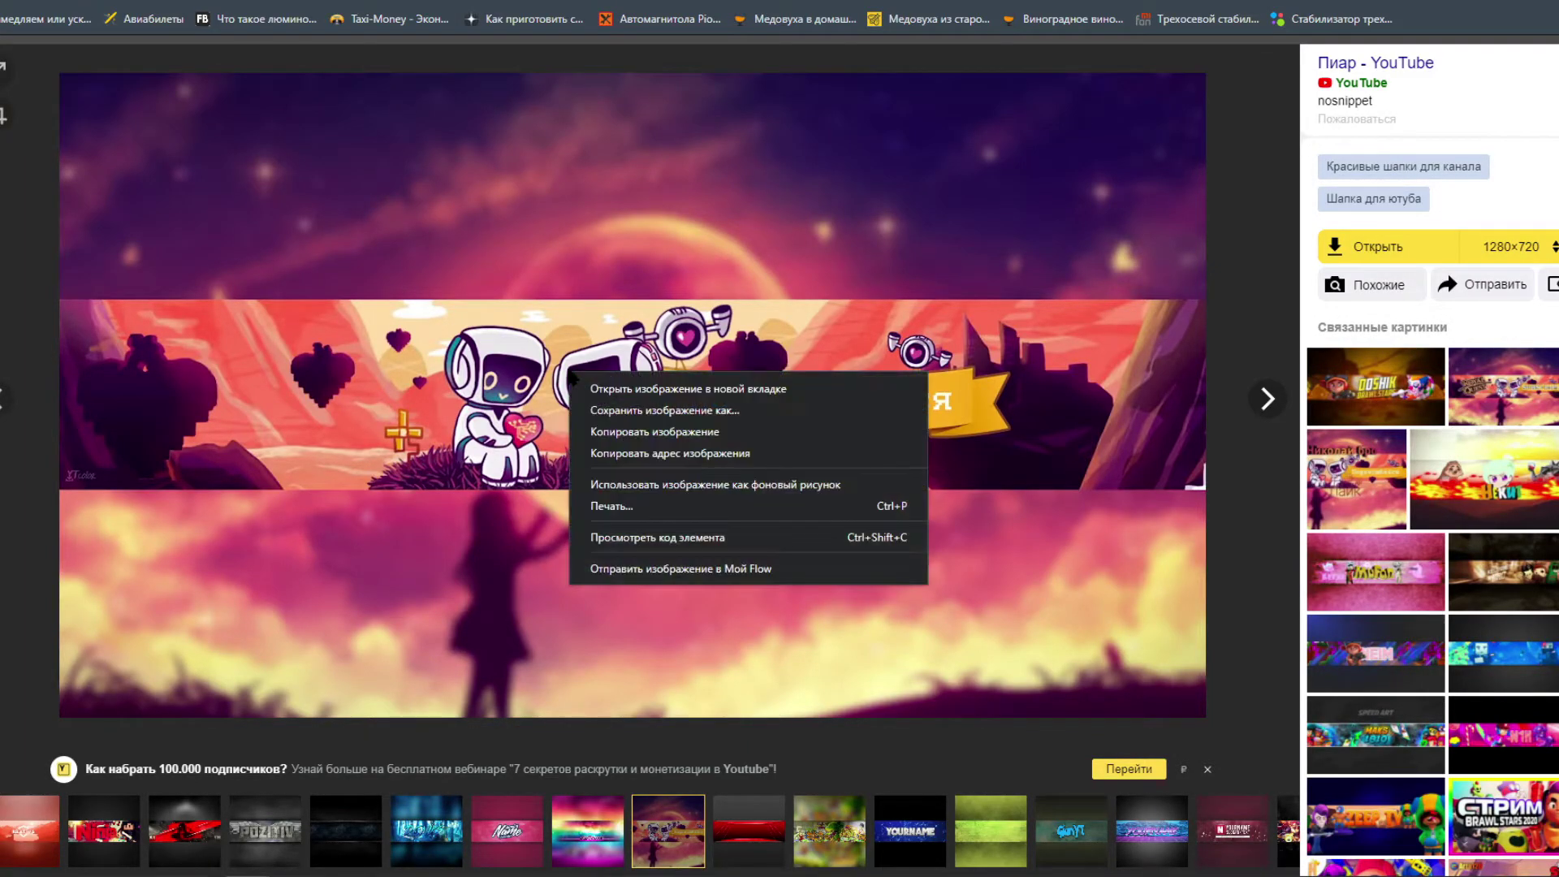
pyautogui.click(624, 412)
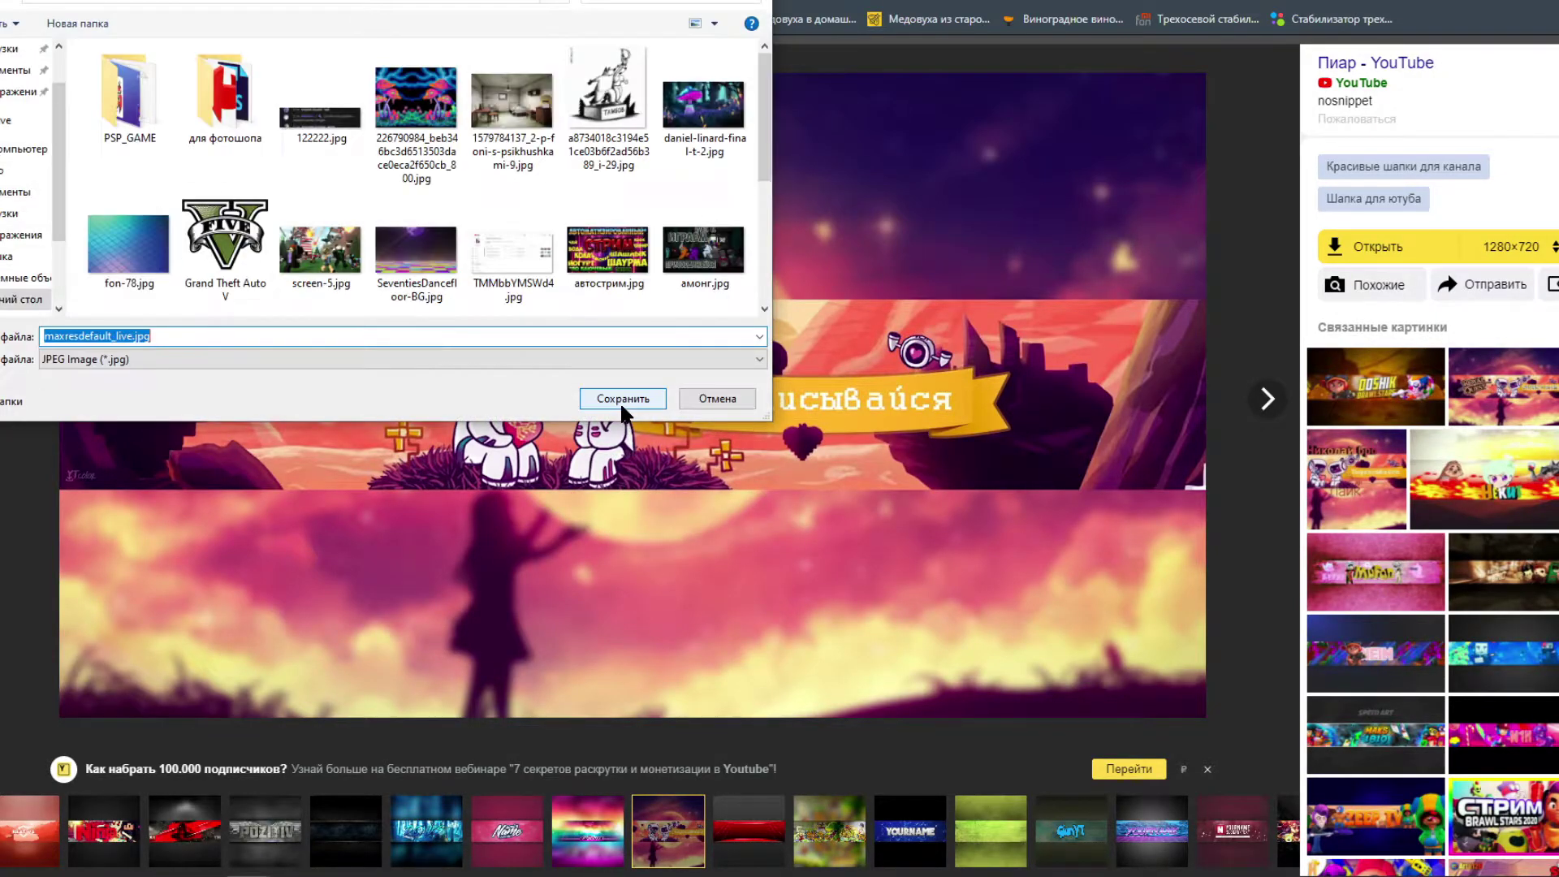
pyautogui.click(623, 399)
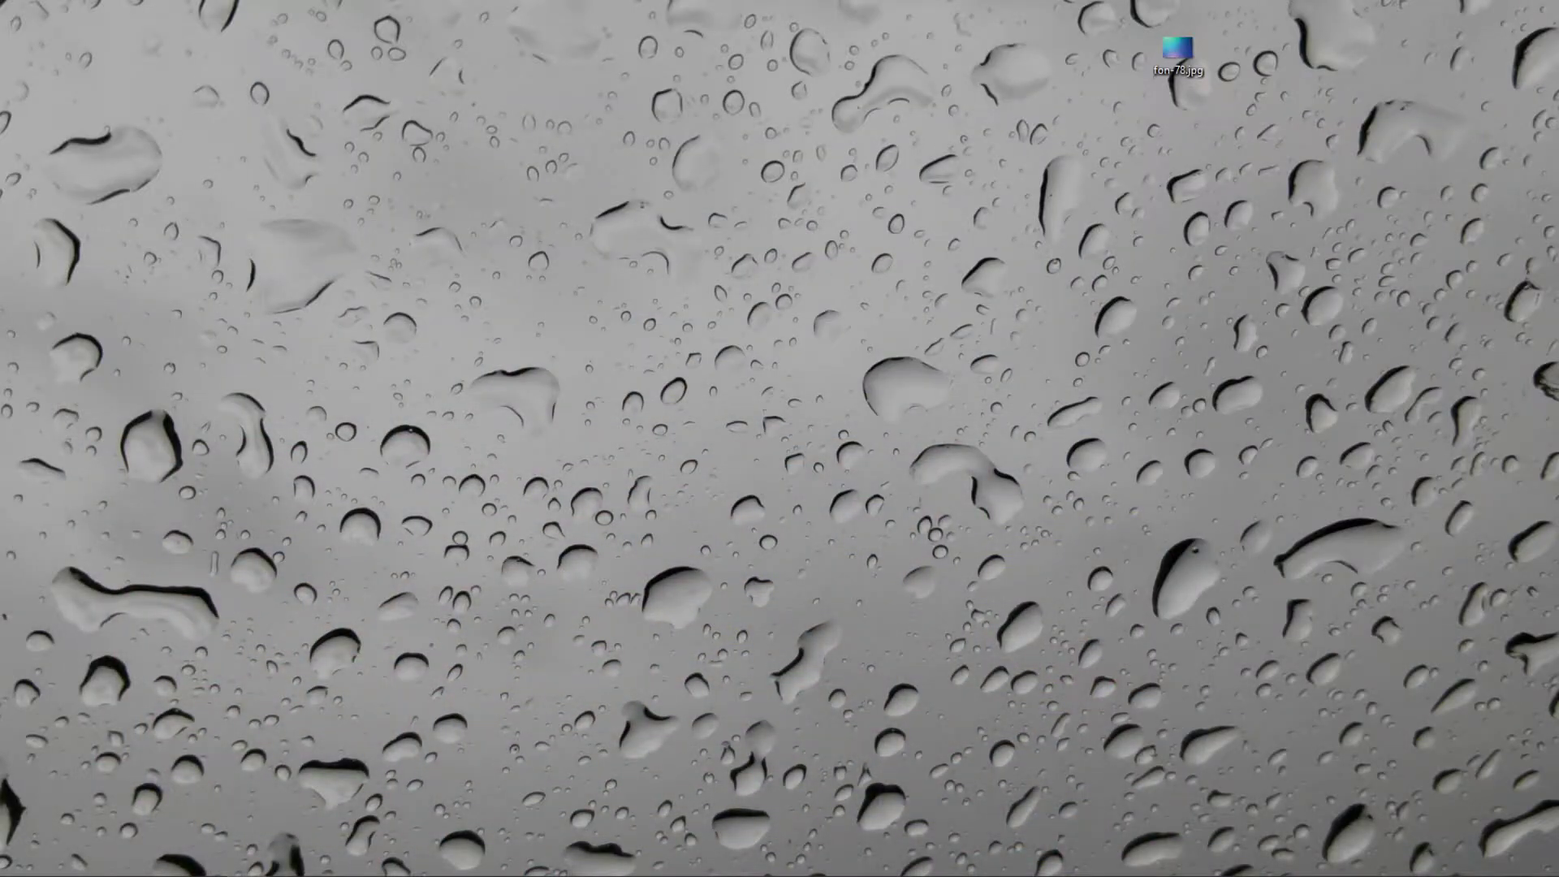
# Switch to Photoshop, reduce its window so the desktop is accessible, and delete maxresdefault_live.jpg from the desktop.
pyautogui.moveTo(1518, 213); pyautogui.dragTo(1197, 195)
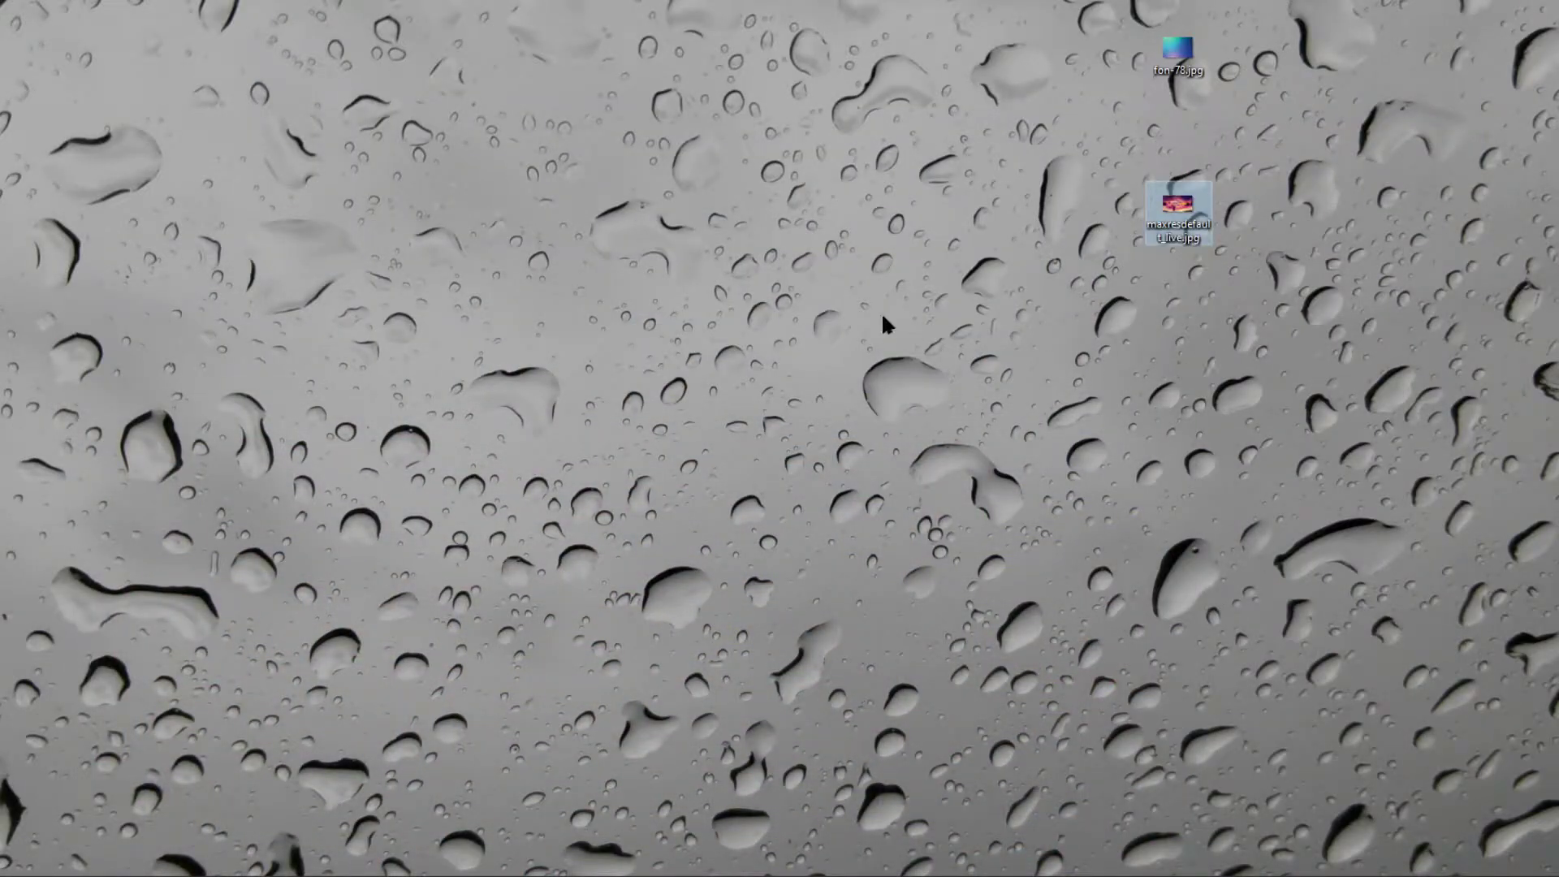
pyautogui.click(423, 875)
pyautogui.doubleClick(689, 17)
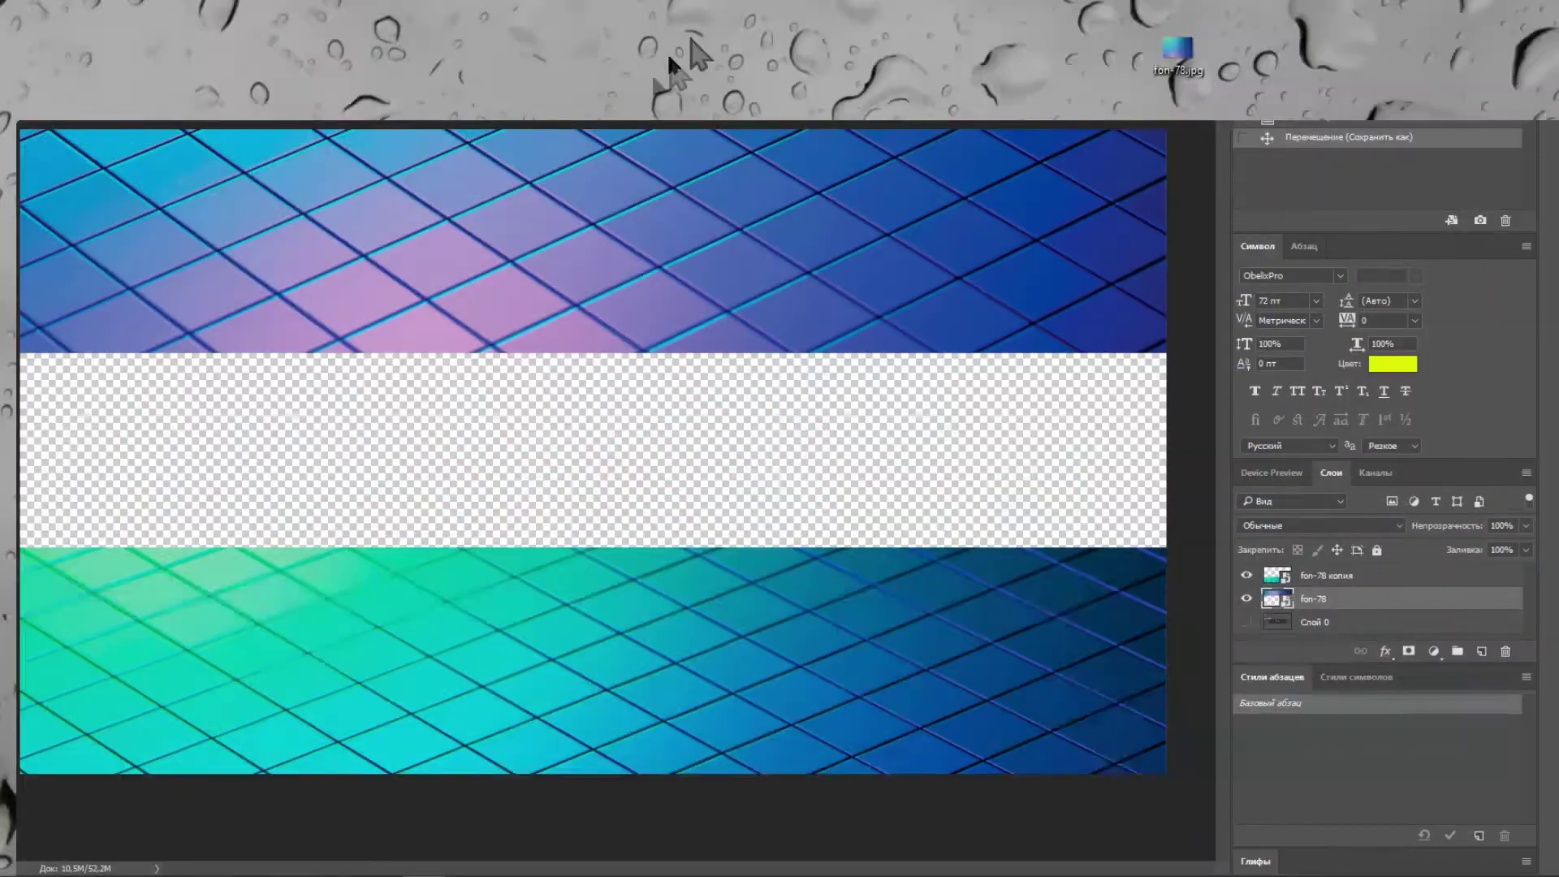
pyautogui.moveTo(1177, 205); pyautogui.dragTo(667, 693)
pyautogui.click(719, 317)
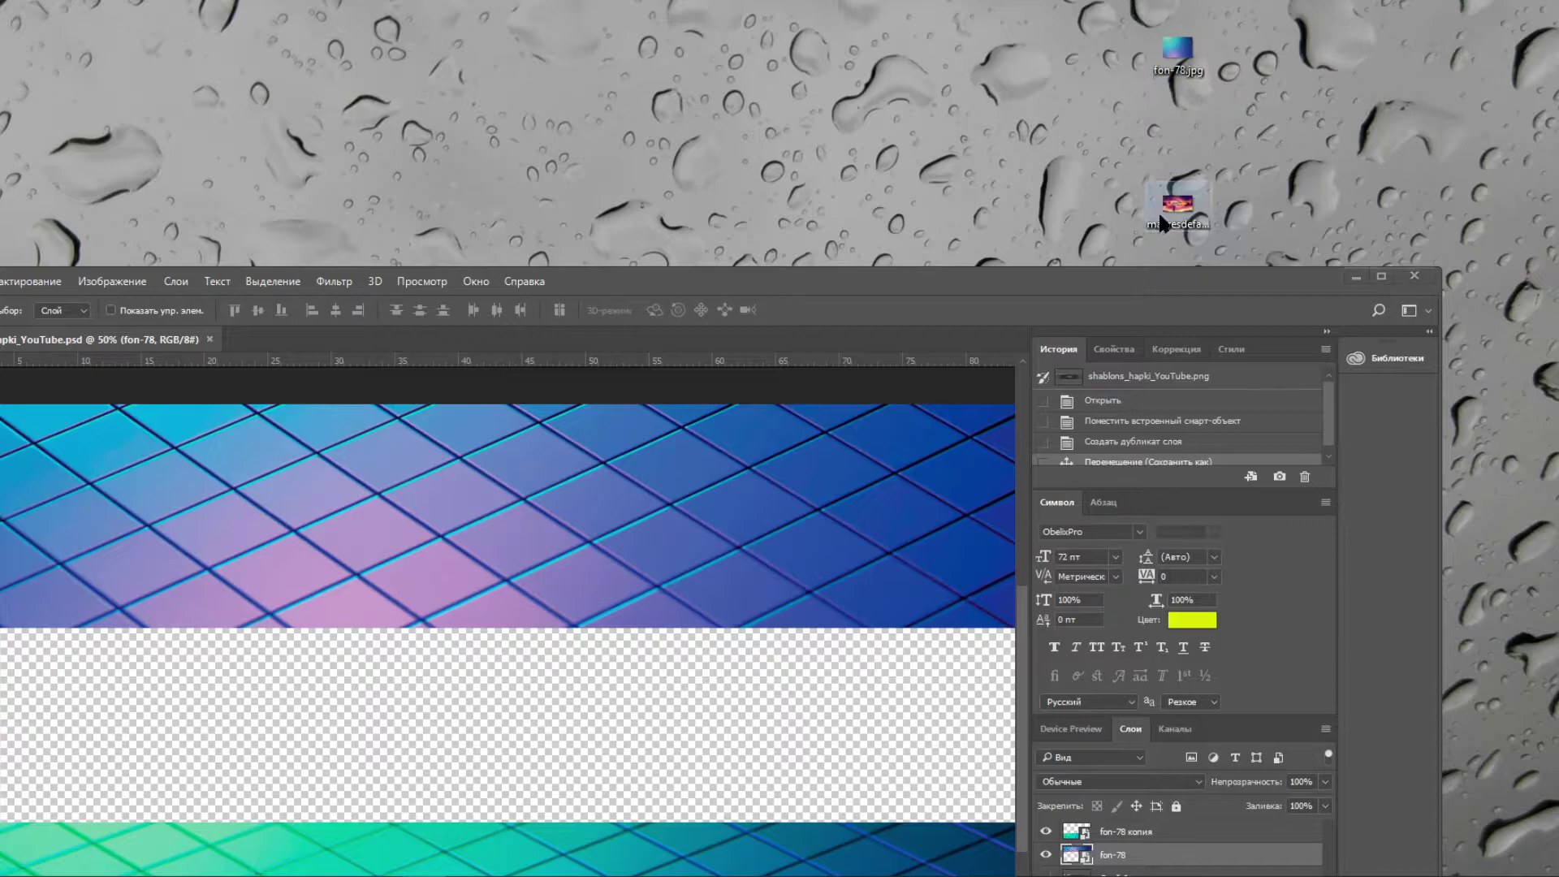
pyautogui.press('Delete')
# Return to the Yandex results in Opera and examine more YouTube banner designs, including the gaming collage made of triangles.
pyautogui.moveTo(268, 876)
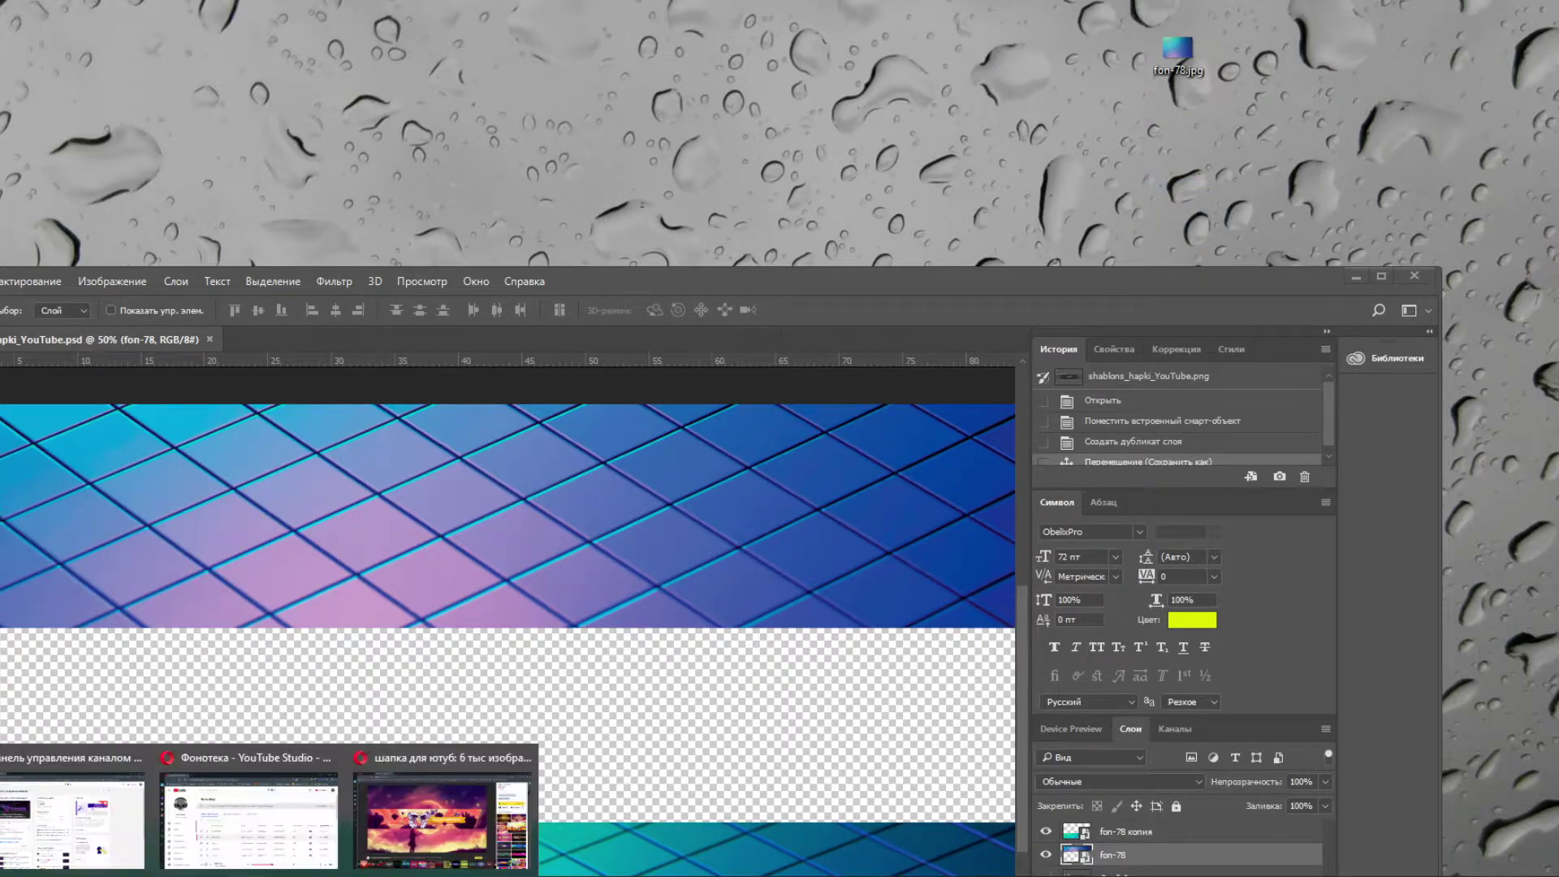
pyautogui.click(442, 822)
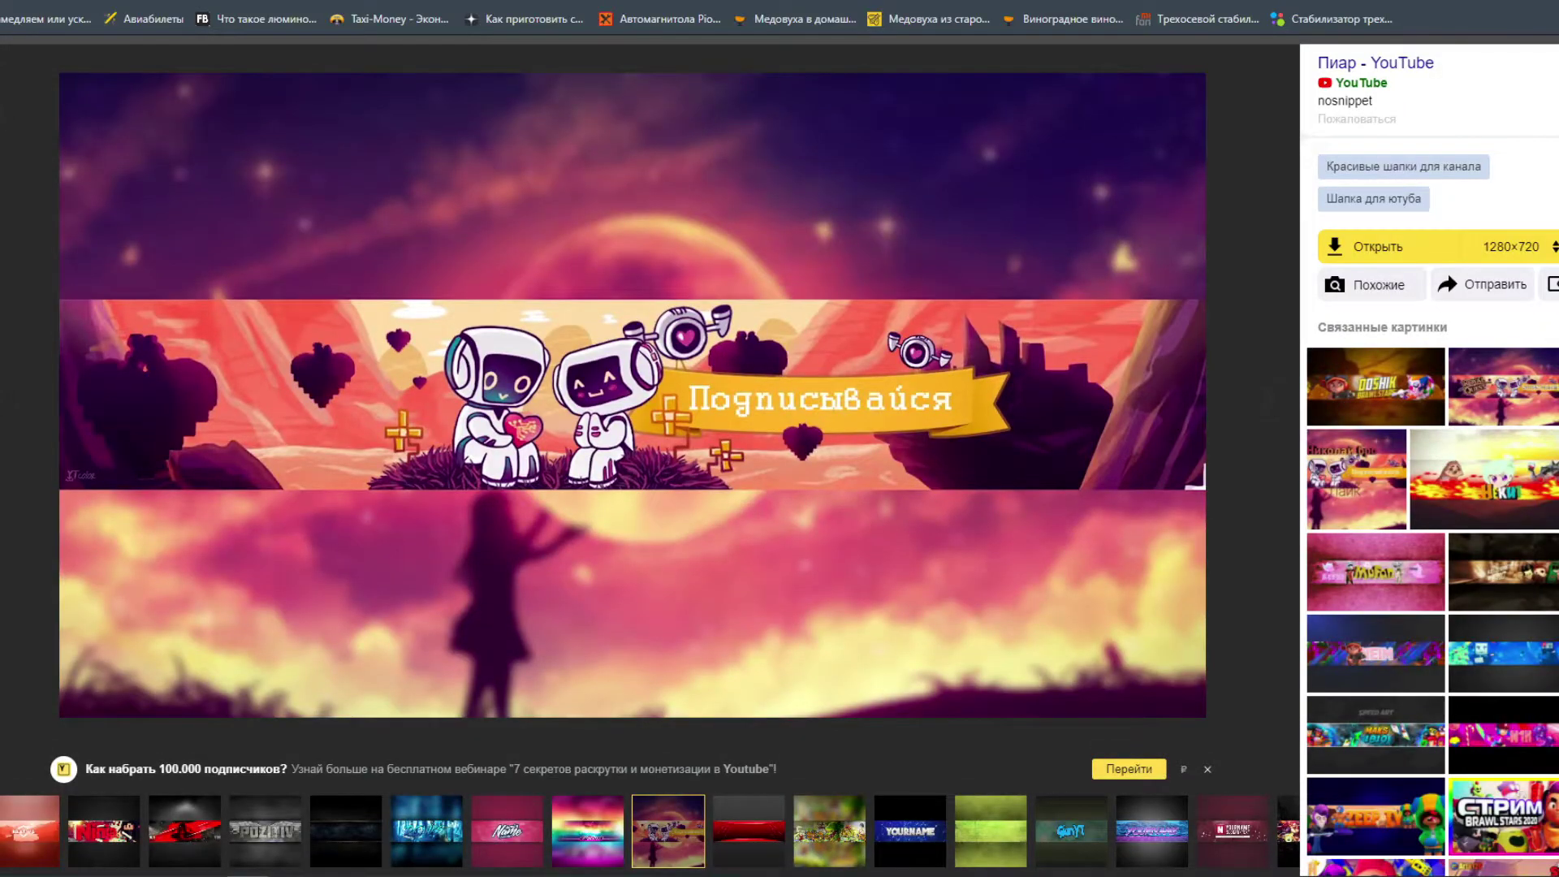
pyautogui.press('Escape')
pyautogui.scroll(-5, 881, 298)
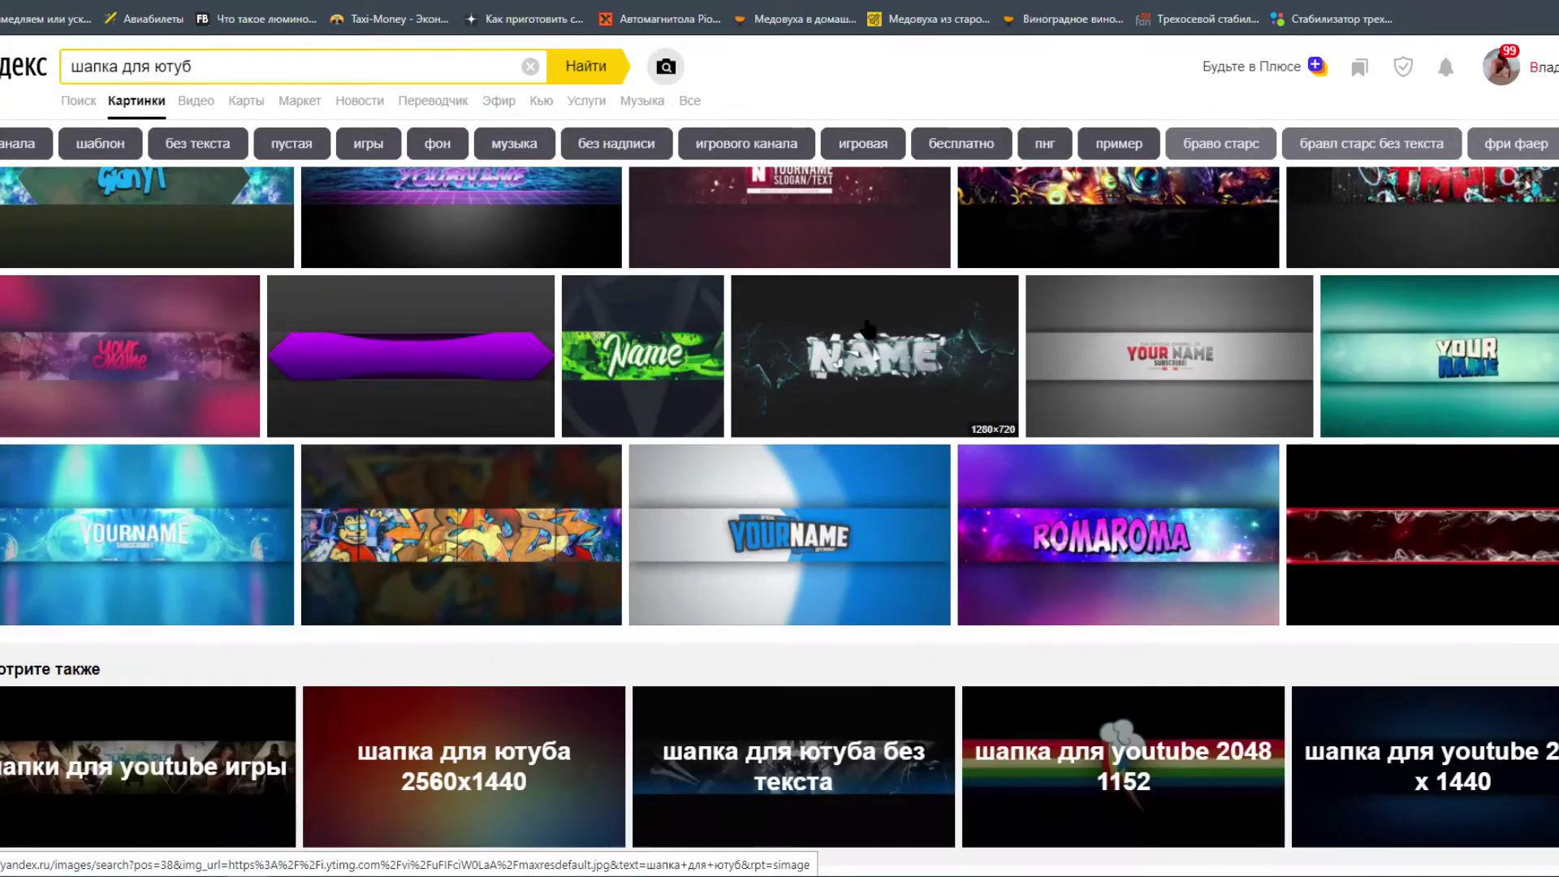
pyautogui.scroll(-5, 881, 298)
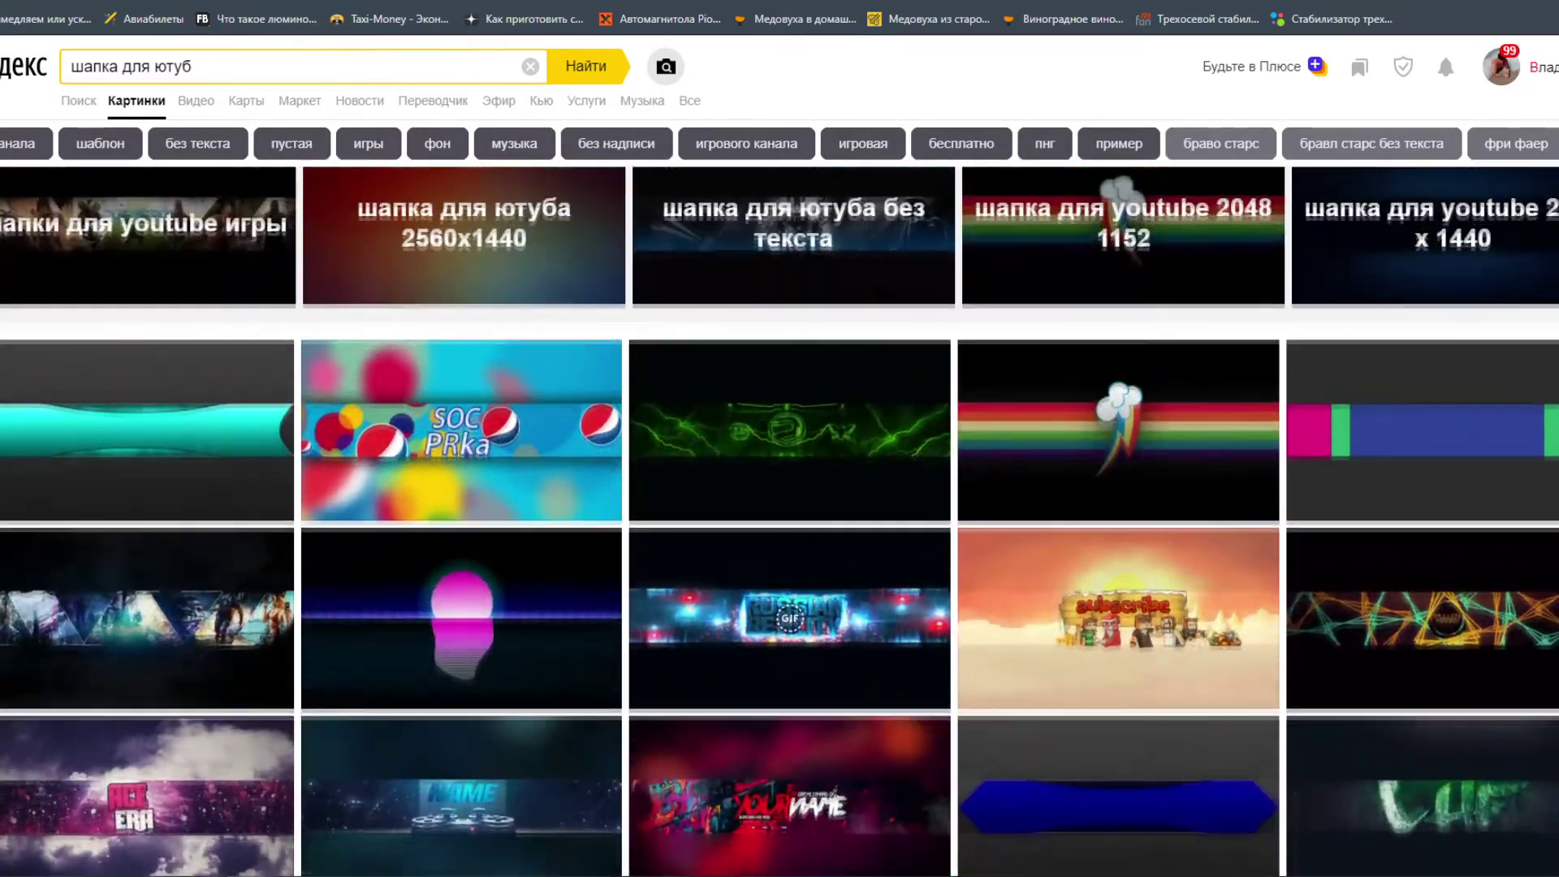
pyautogui.scroll(-5, 881, 294)
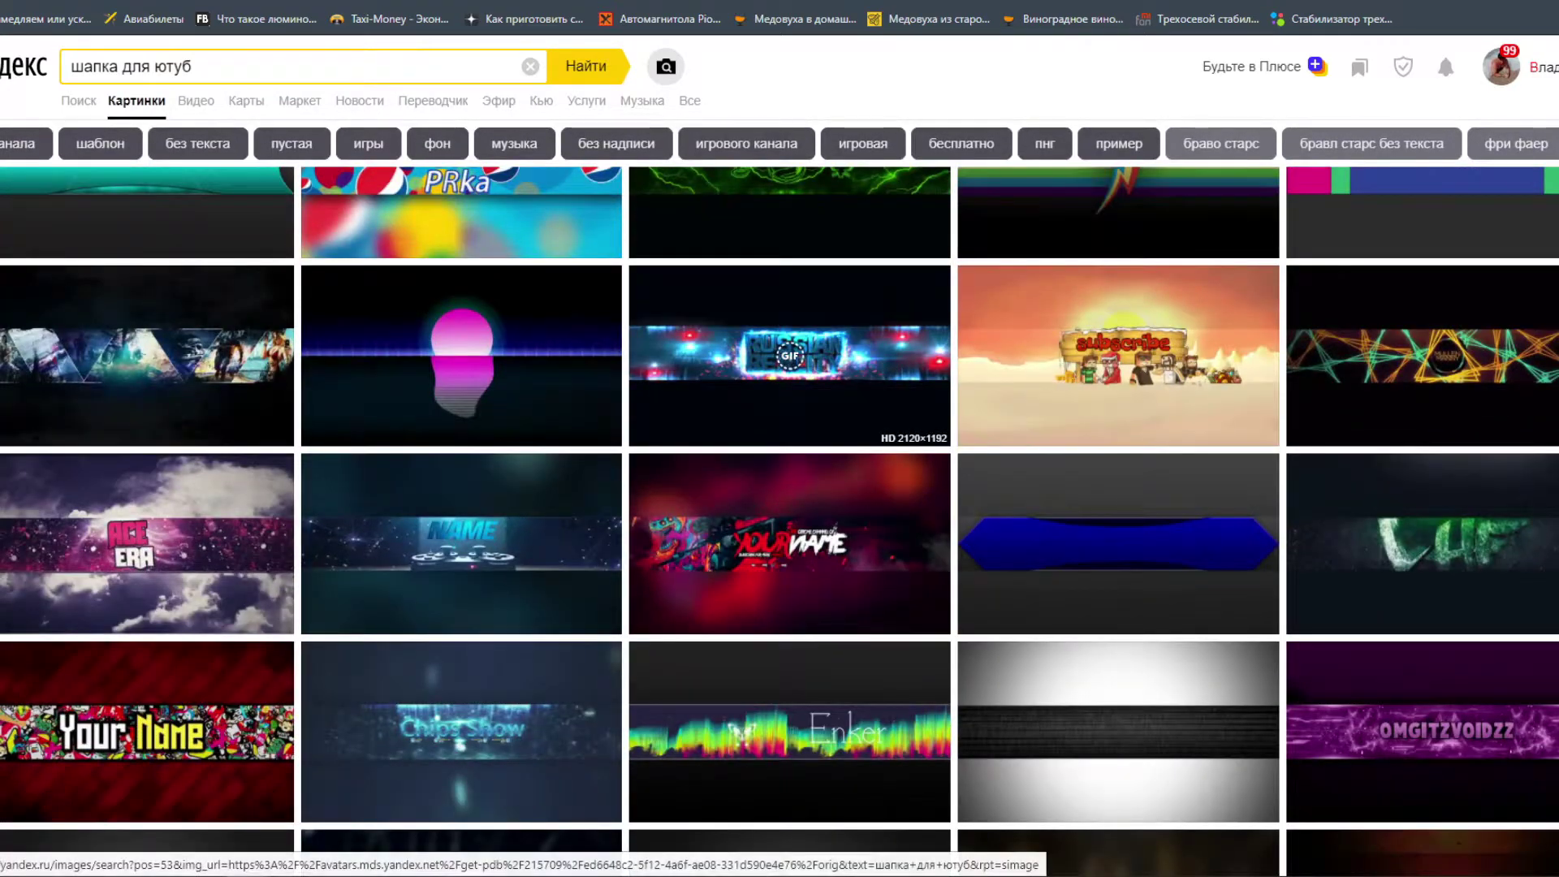
pyautogui.click(213, 357)
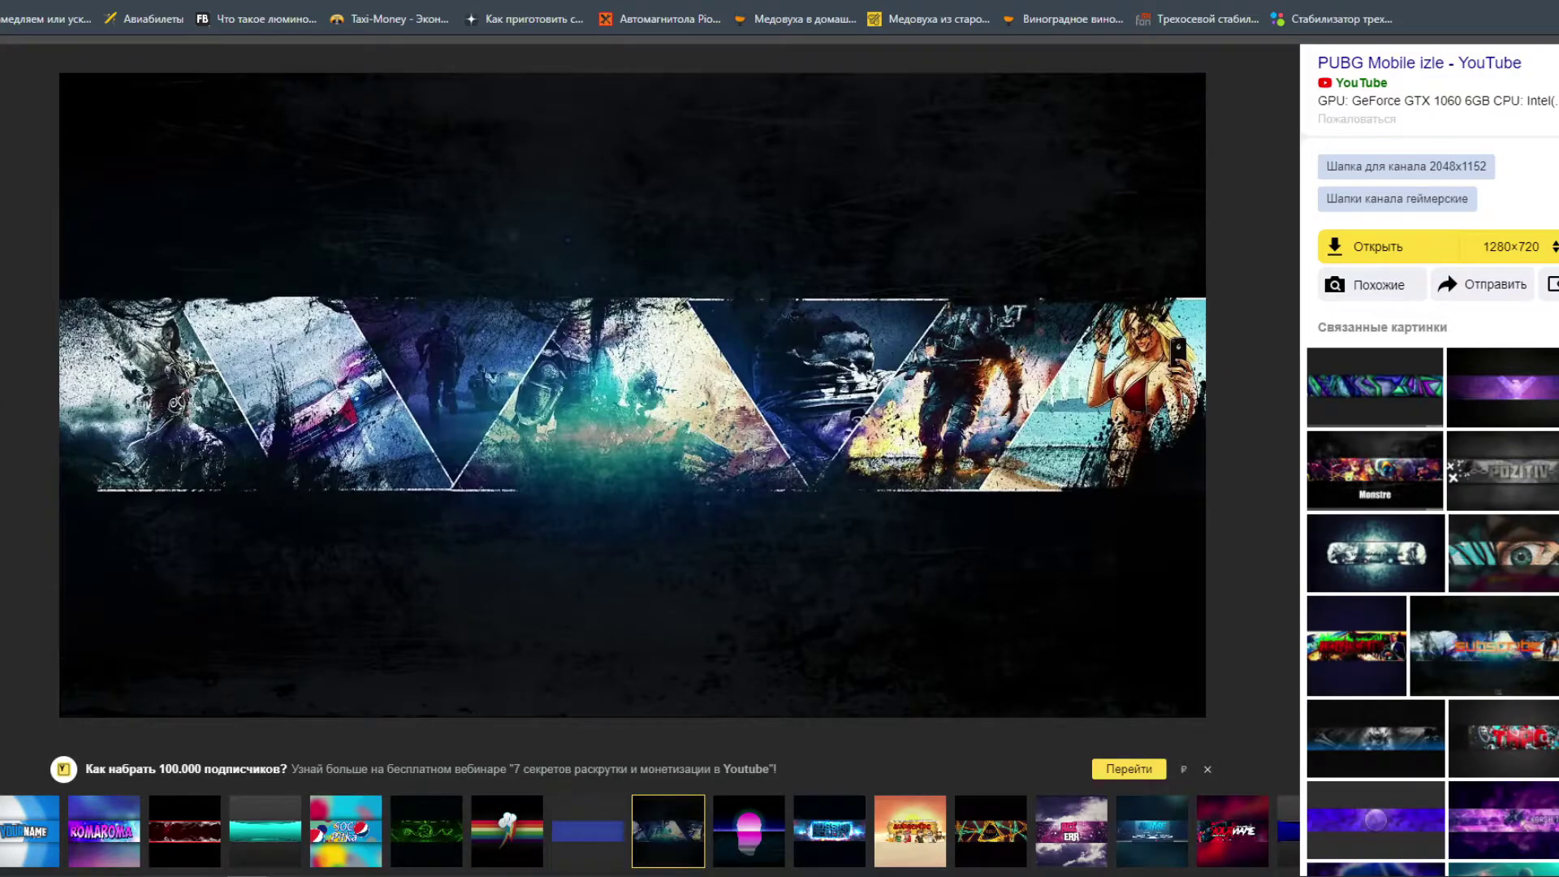
pyautogui.press('Escape')
pyautogui.scroll(10, 389, 158)
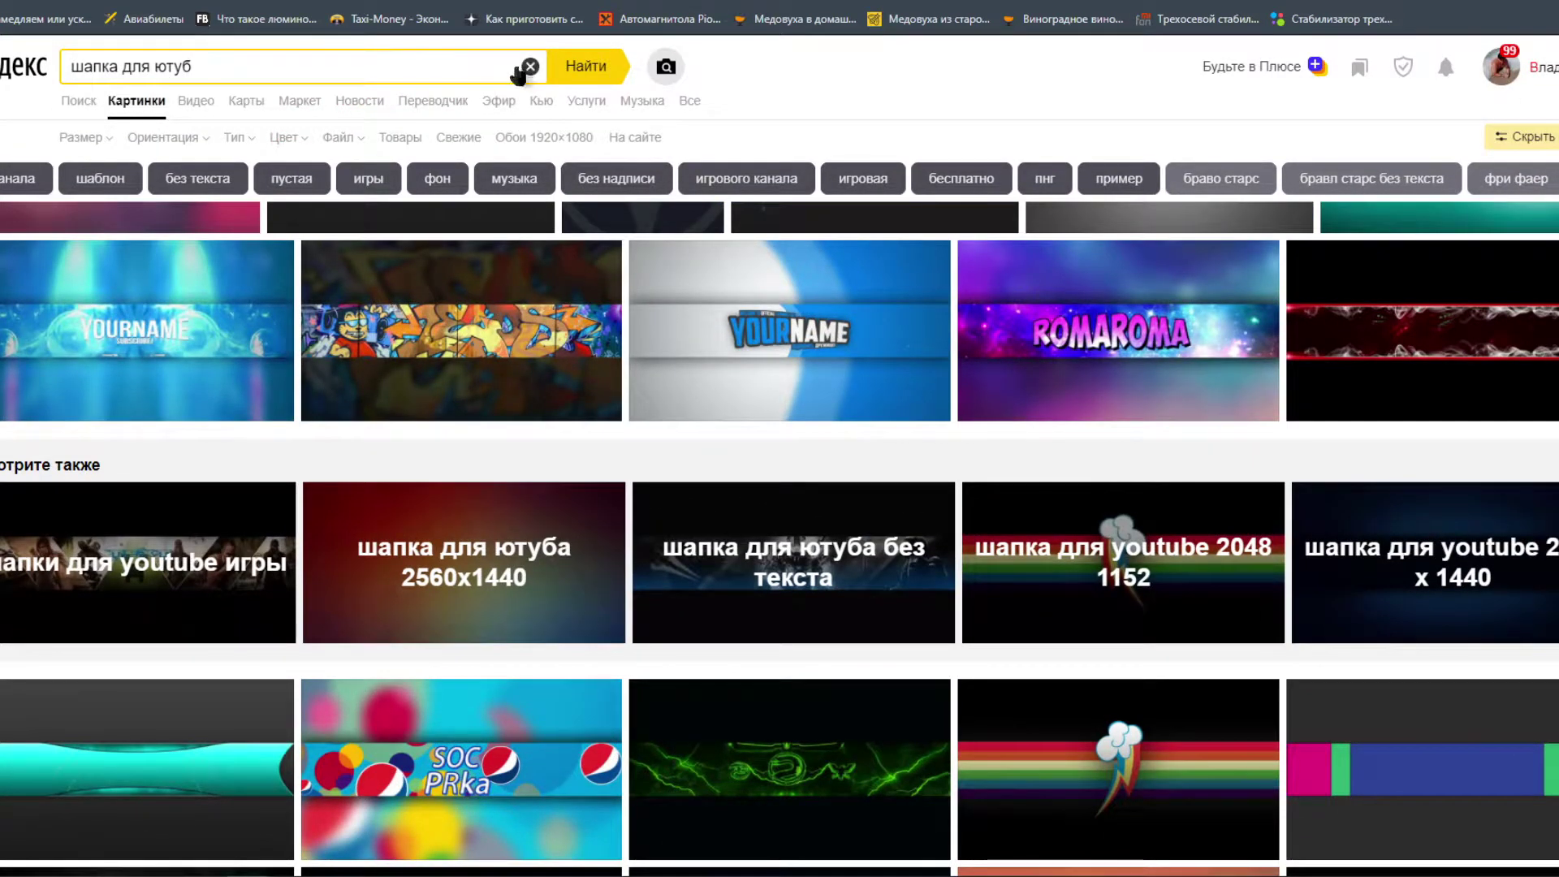
# Search the images for "фон" and open the green mosaic background with white cell outlines.
pyautogui.click(530, 67)
pyautogui.click(83, 133)
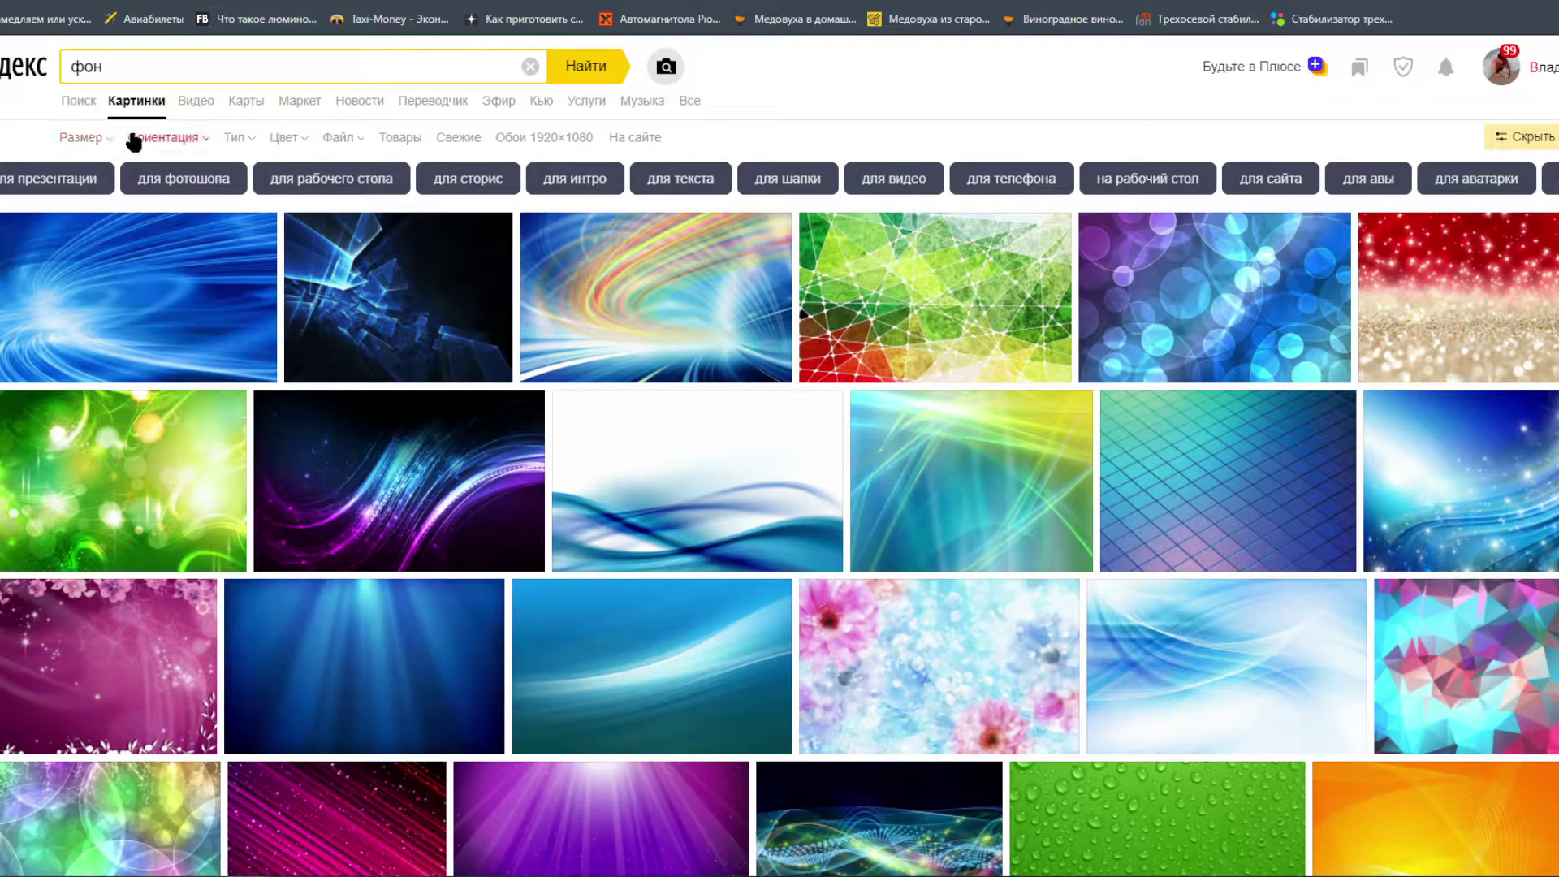
pyautogui.click(859, 275)
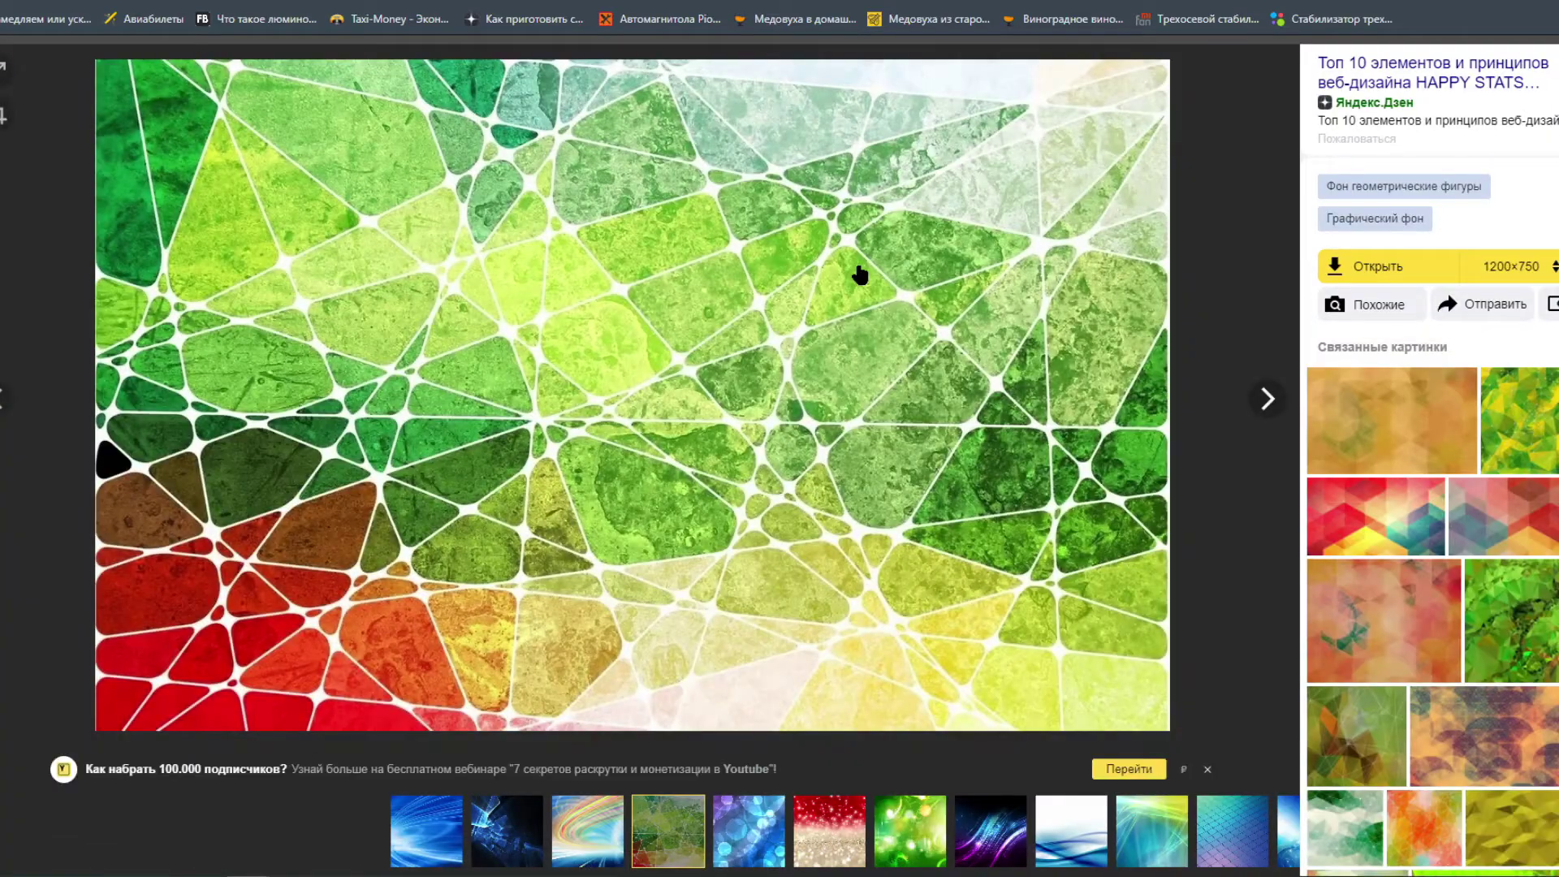
pyautogui.rightClick(516, 244)
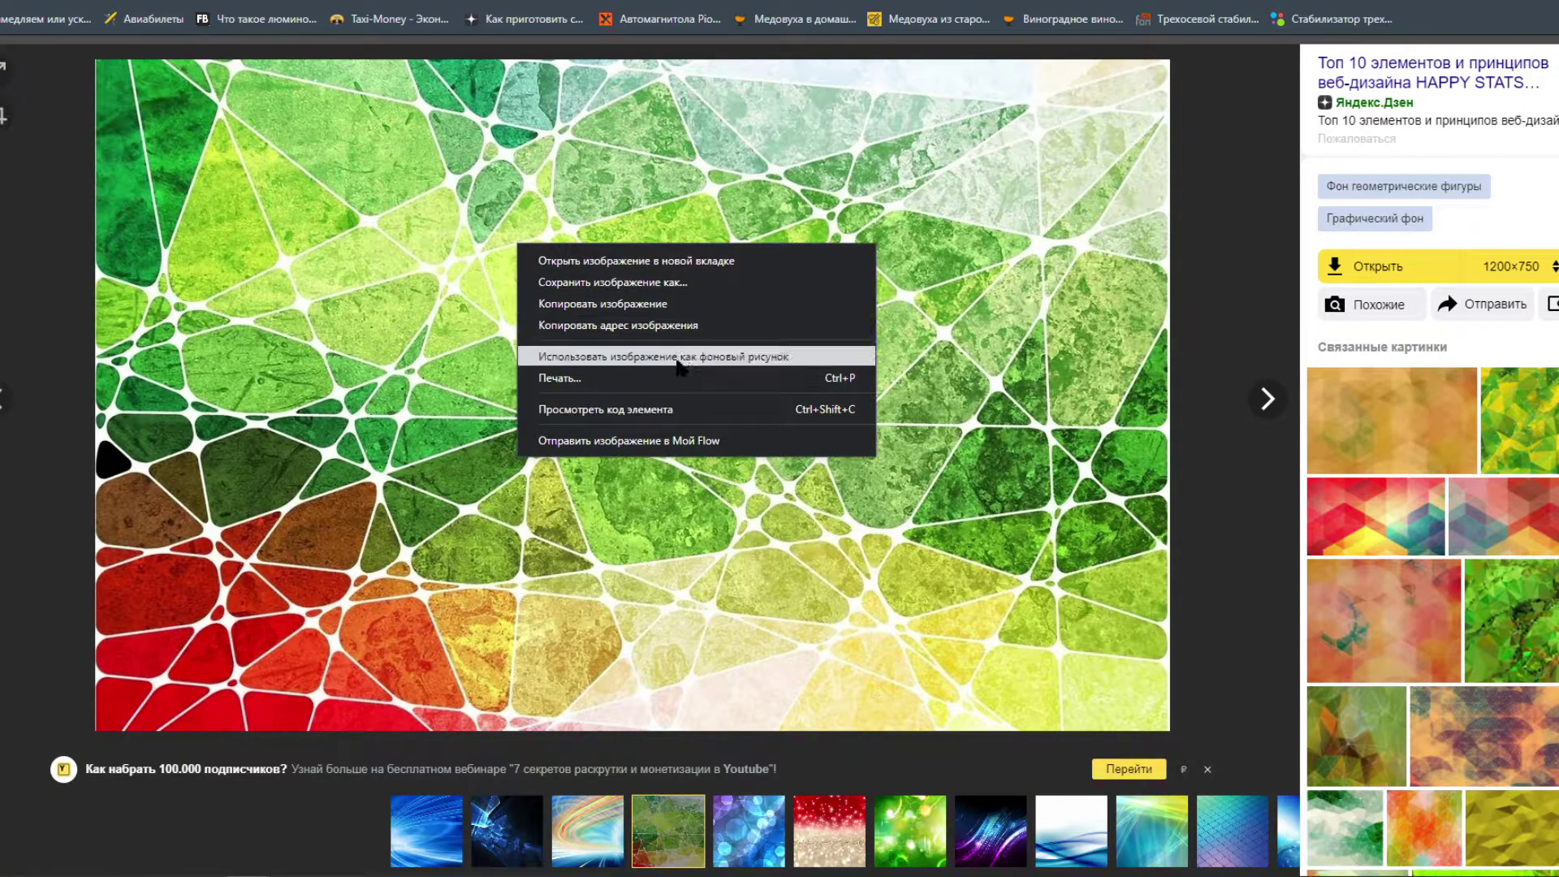
pyautogui.click(646, 286)
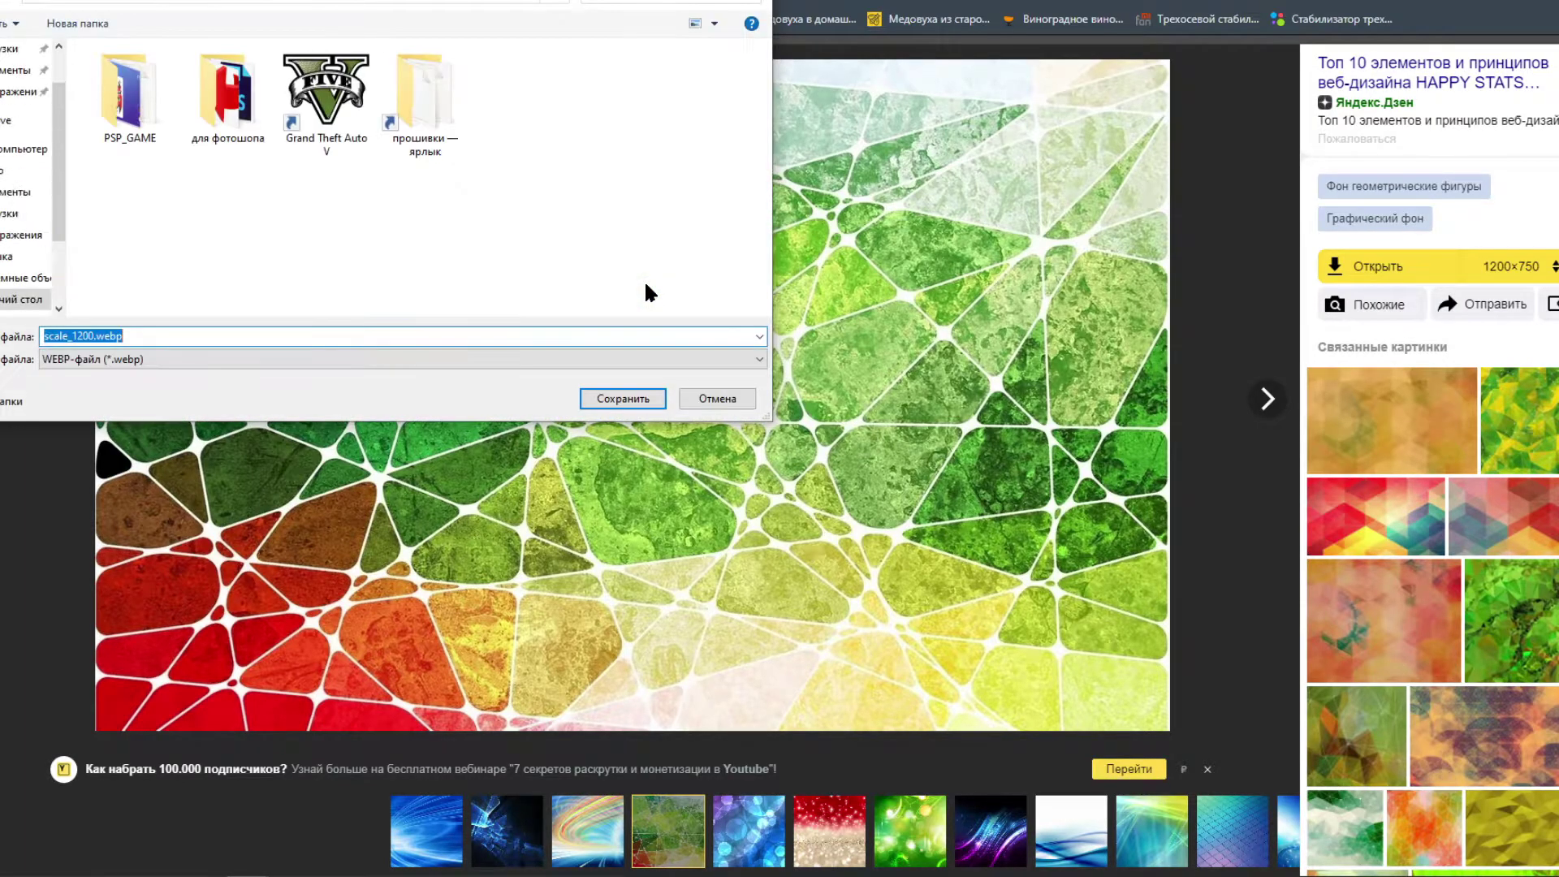
pyautogui.press('Return')
# Open the 1280×800 version of the green mosaic background and save it to the desktop.
pyautogui.click(1552, 266)
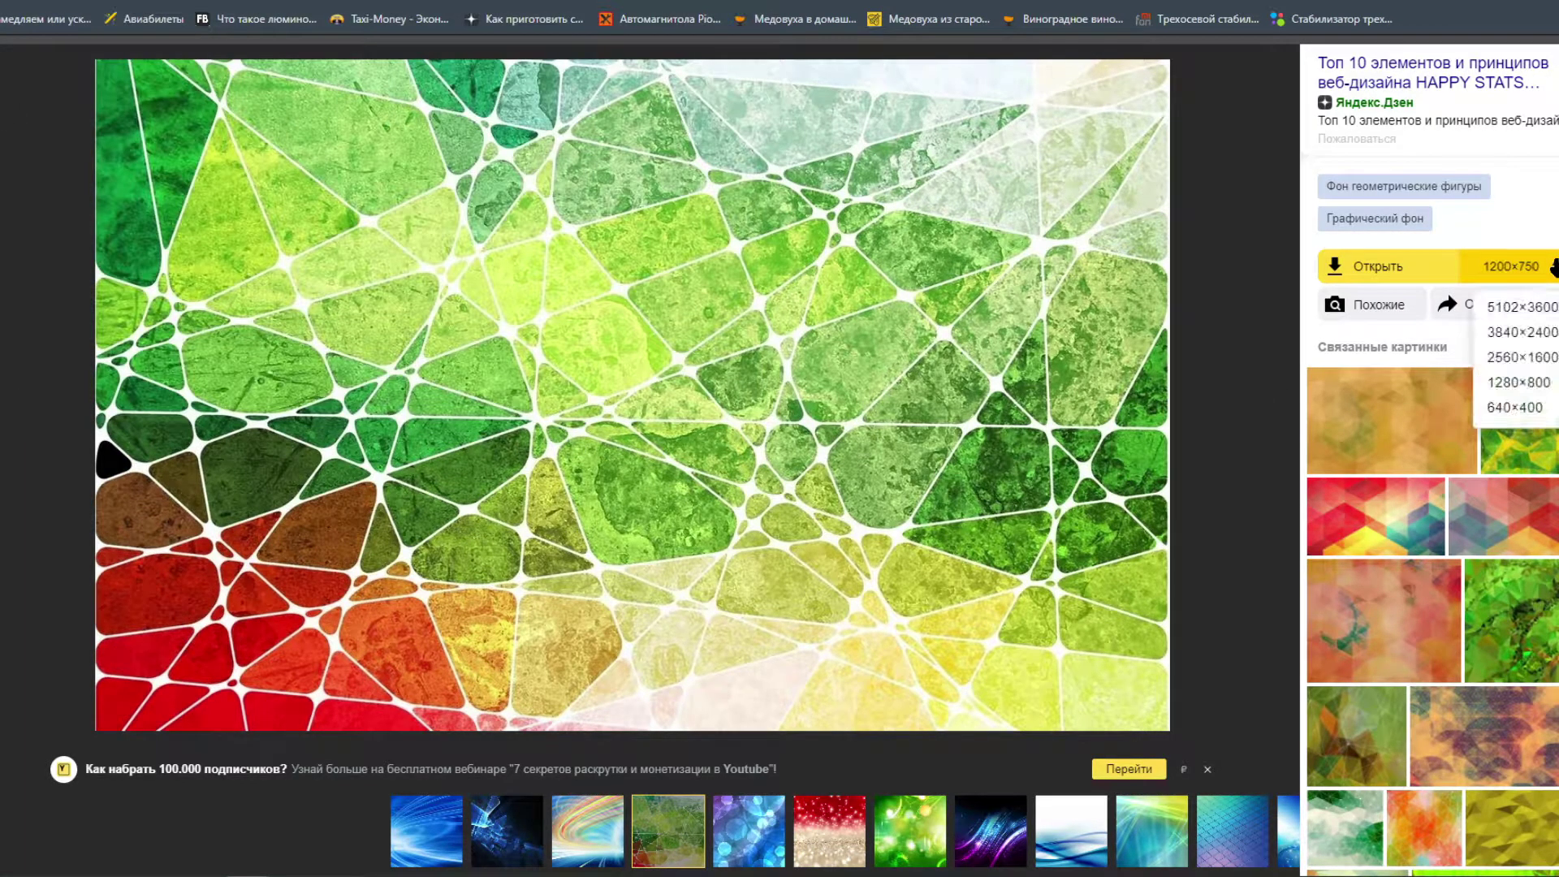
pyautogui.click(1532, 386)
pyautogui.rightClick(483, 295)
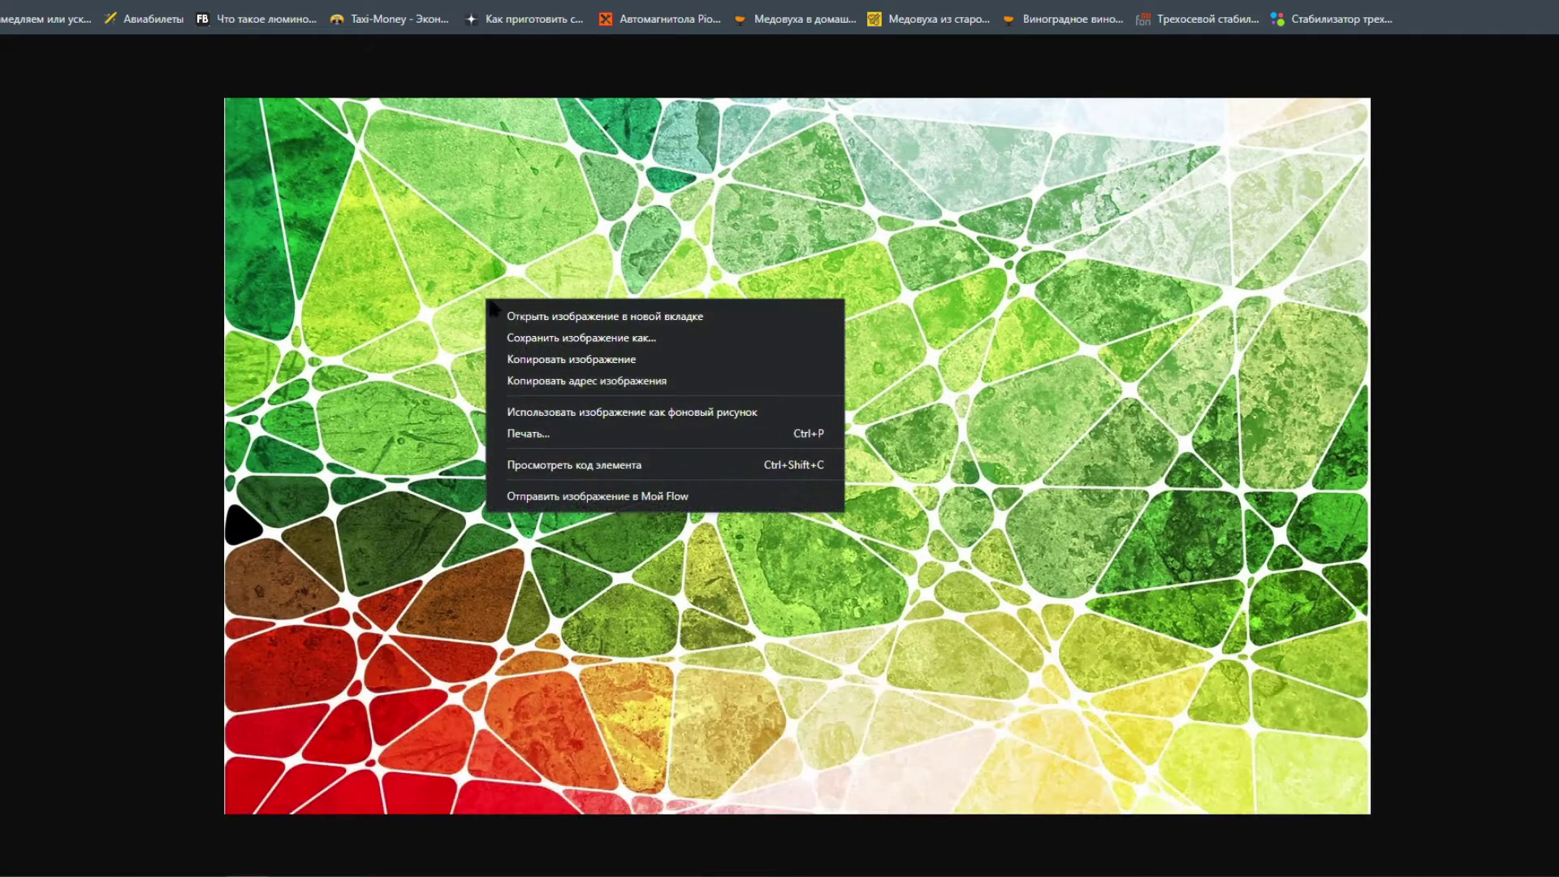
pyautogui.click(590, 332)
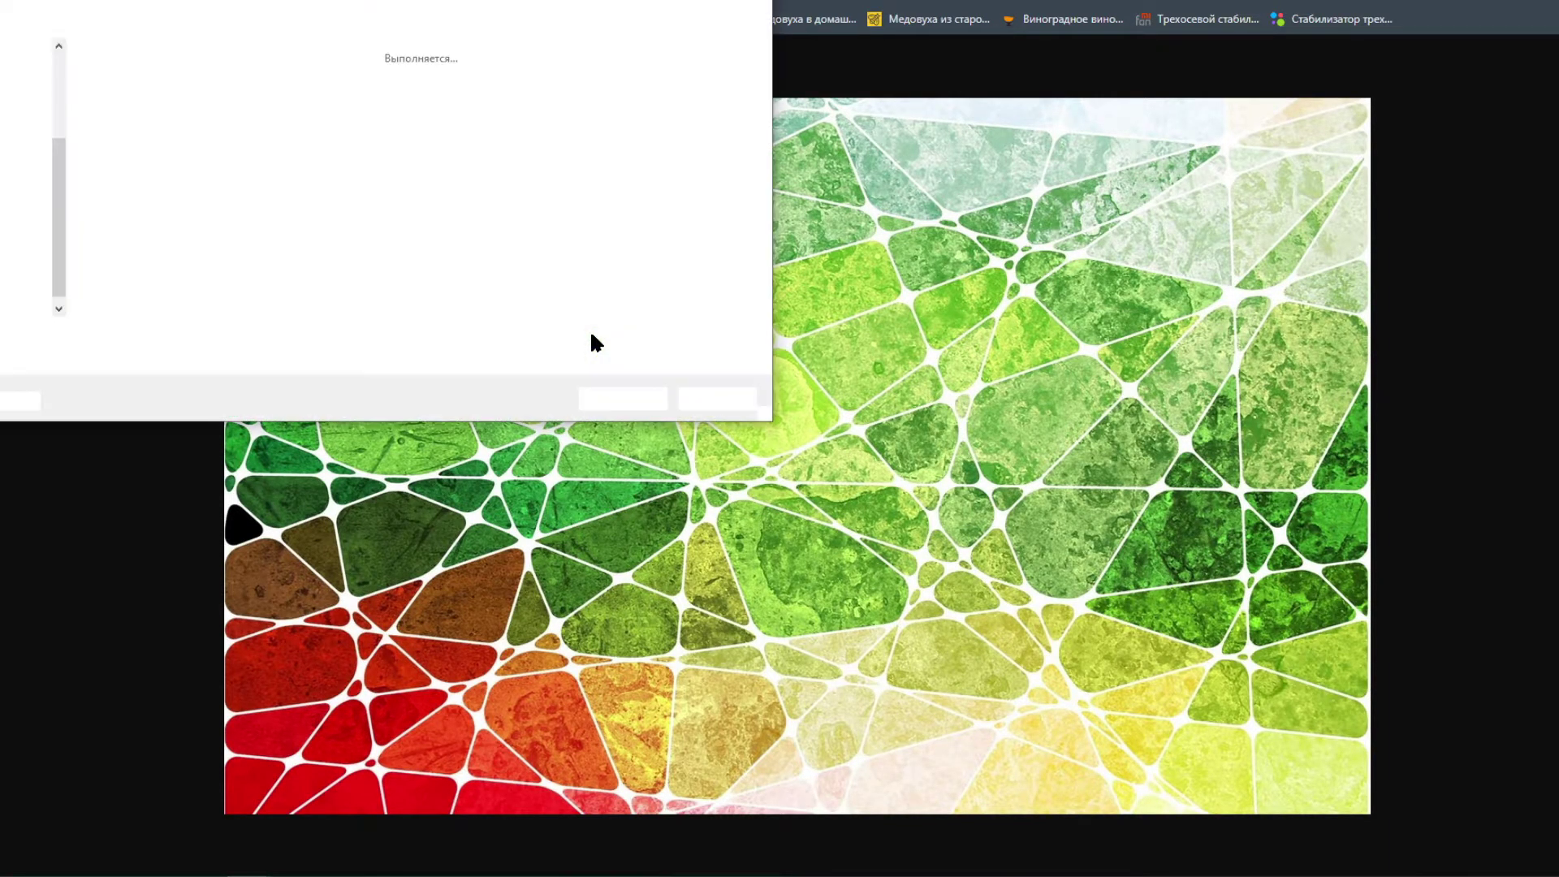
pyautogui.click(617, 397)
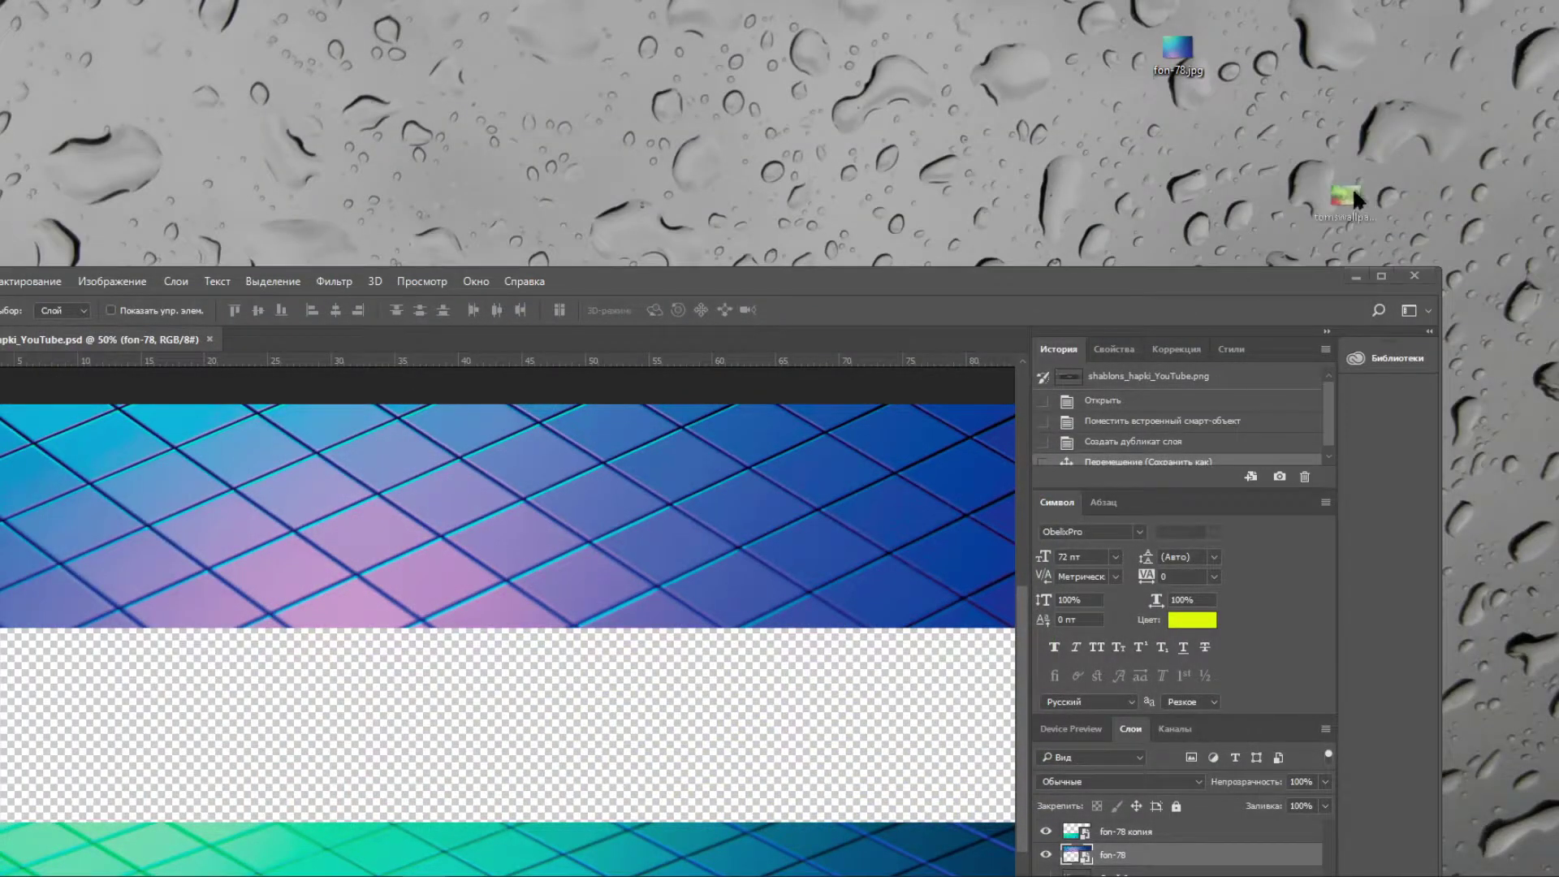
# Switch to Photoshop, place the downloaded mosaic image in the banner, and stretch it from the canvas's upper edge across its full width.
pyautogui.moveTo(1352, 187); pyautogui.dragTo(626, 710)
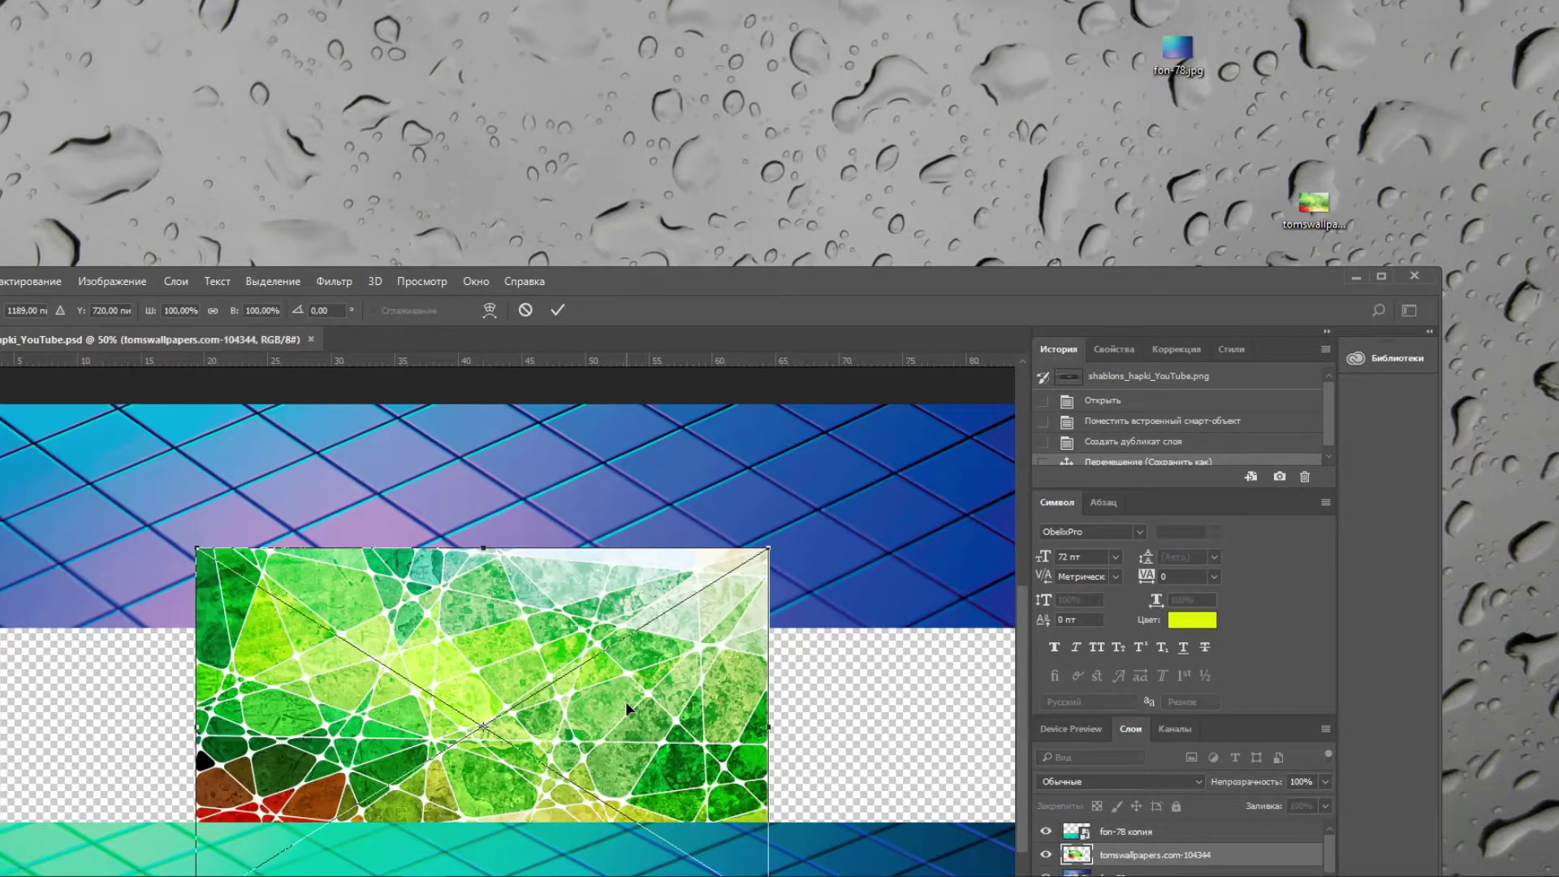
pyautogui.doubleClick(923, 280)
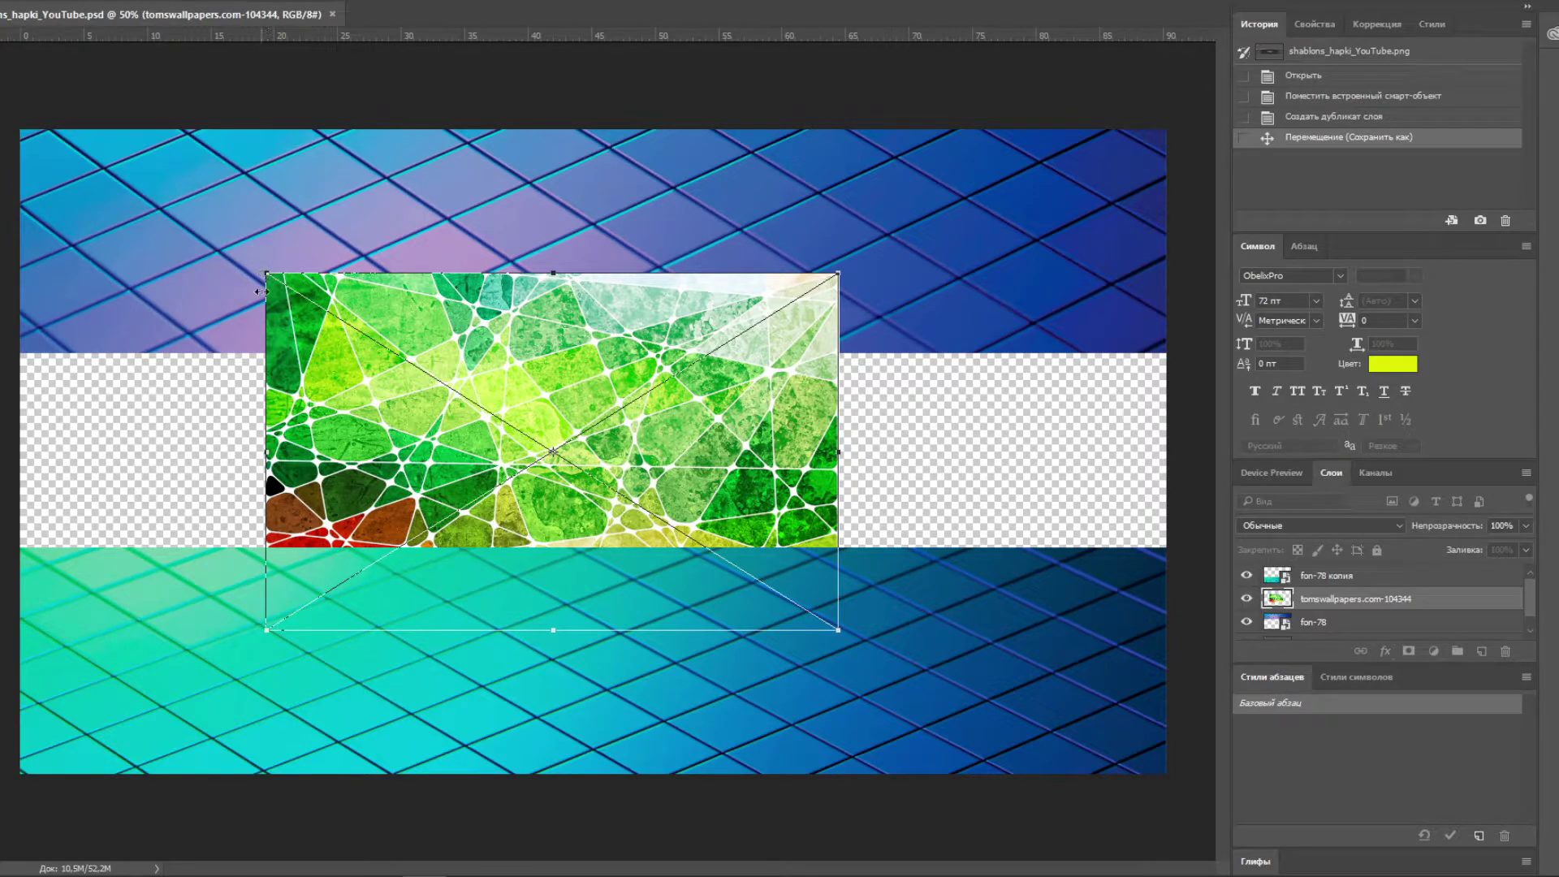
pyautogui.moveTo(255, 269); pyautogui.dragTo(10, 130)
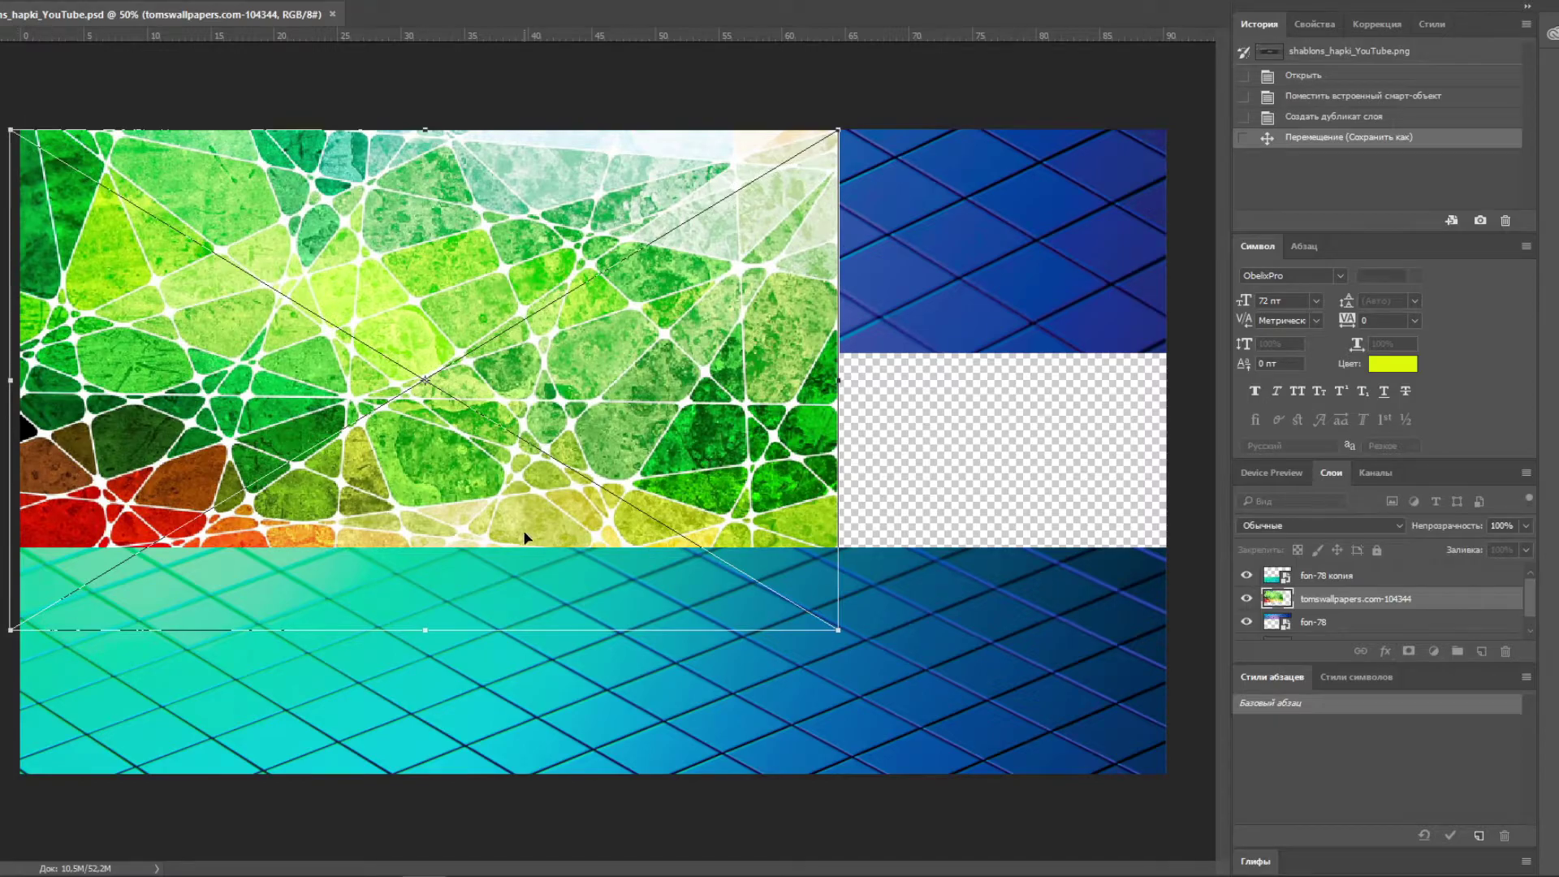
pyautogui.moveTo(834, 630); pyautogui.dragTo(1175, 674)
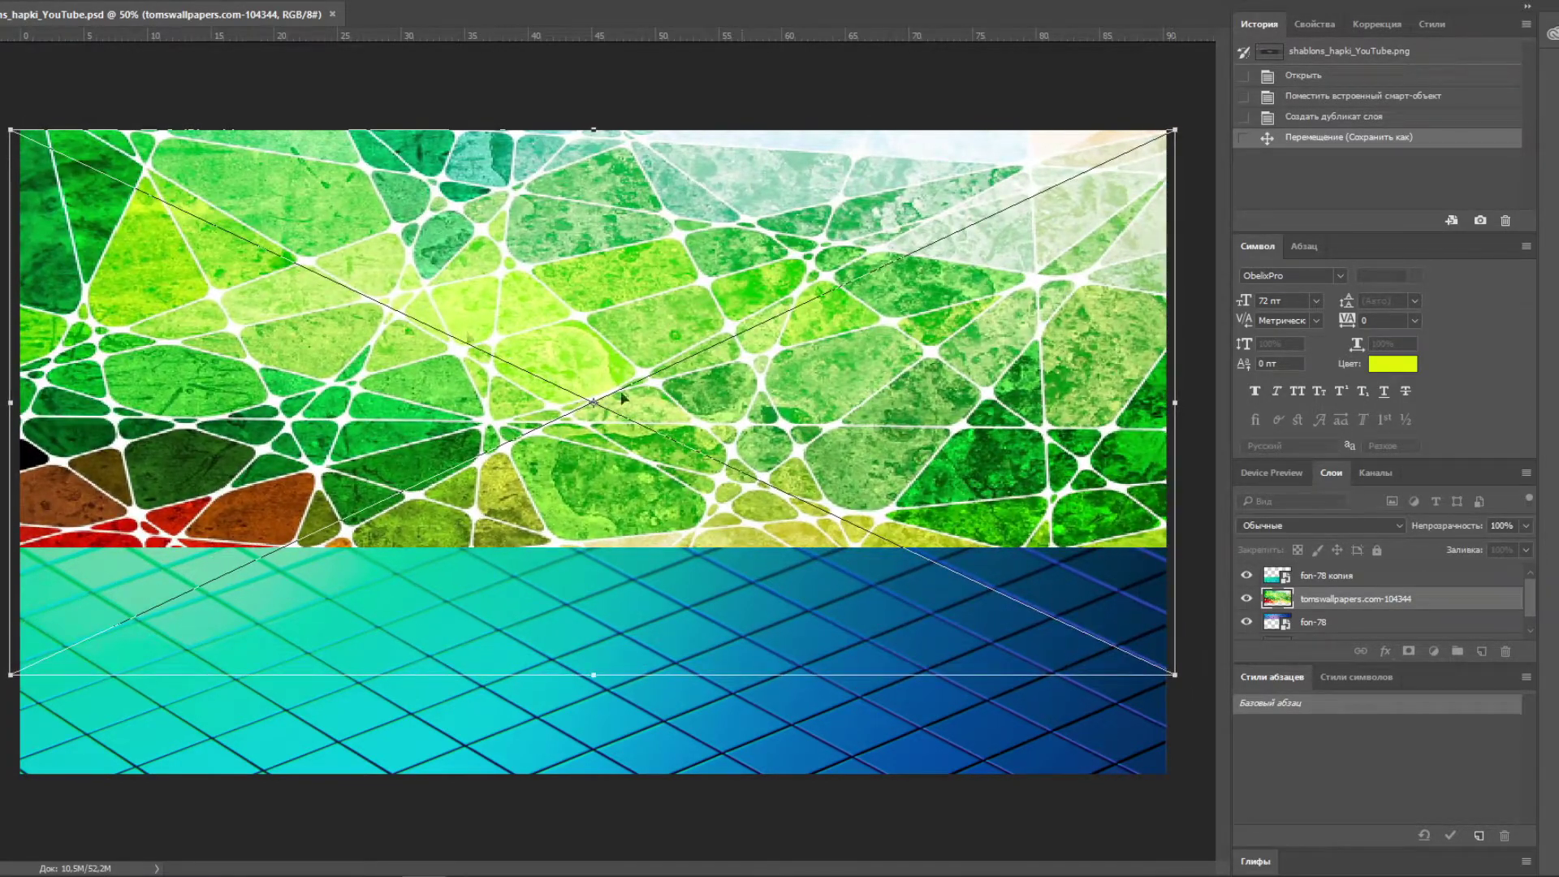
pyautogui.click(708, 299)
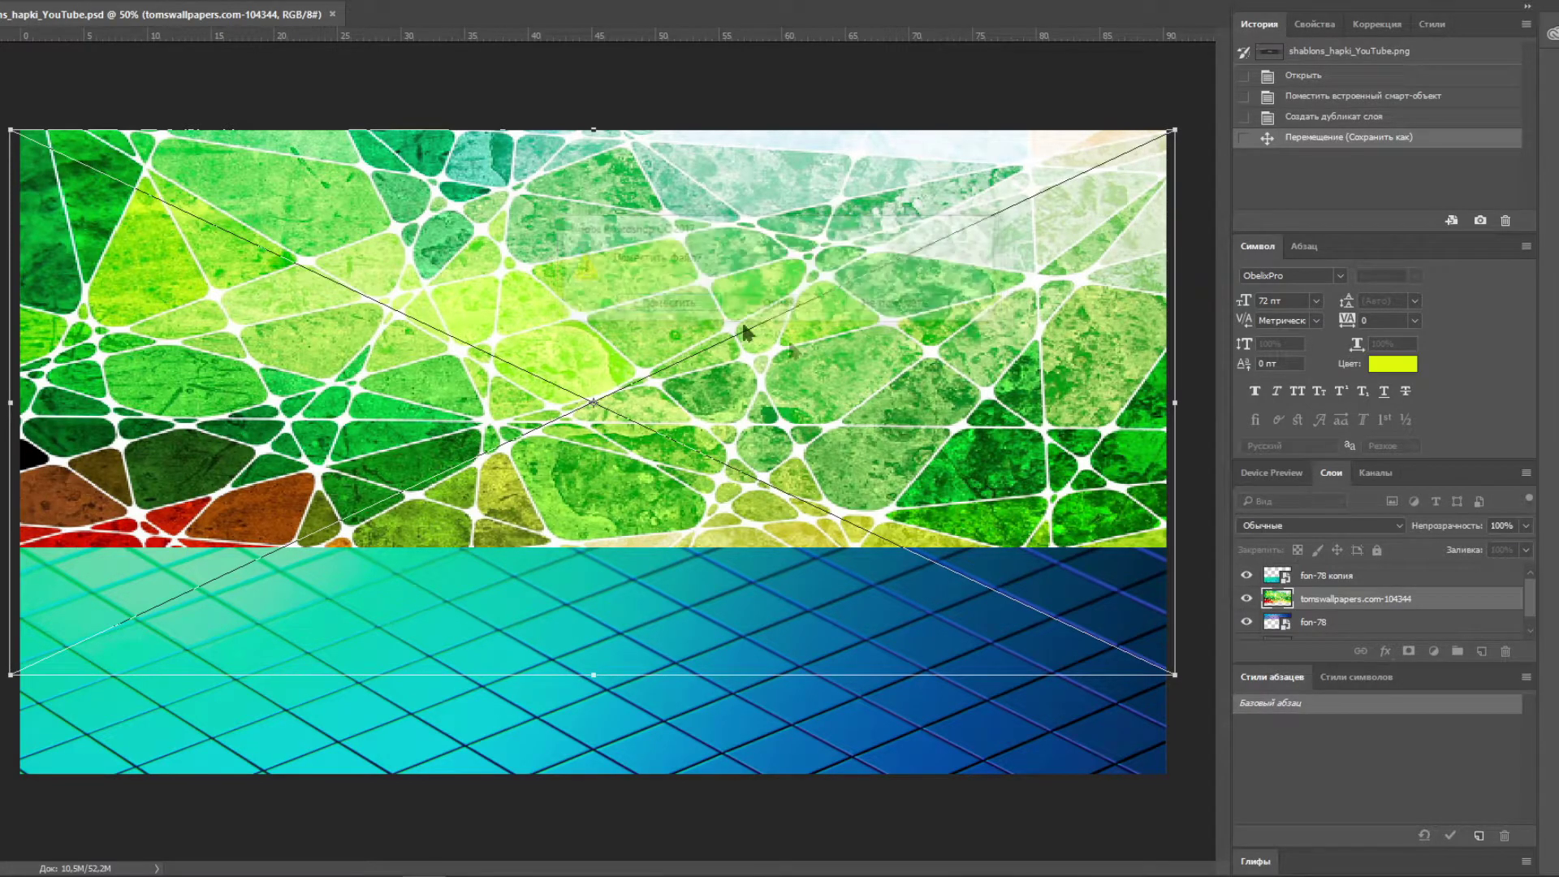
# Move the mosaic layer beneath both fon-78 layers and delete the hidden template layer Слой 0.
pyautogui.moveTo(1323, 607)
pyautogui.mouseDown()
pyautogui.moveTo(1327, 631)
pyautogui.moveTo(1332, 601)
pyautogui.moveTo(1338, 623)
pyautogui.mouseUp()
pyautogui.scroll(1, 1334, 614)
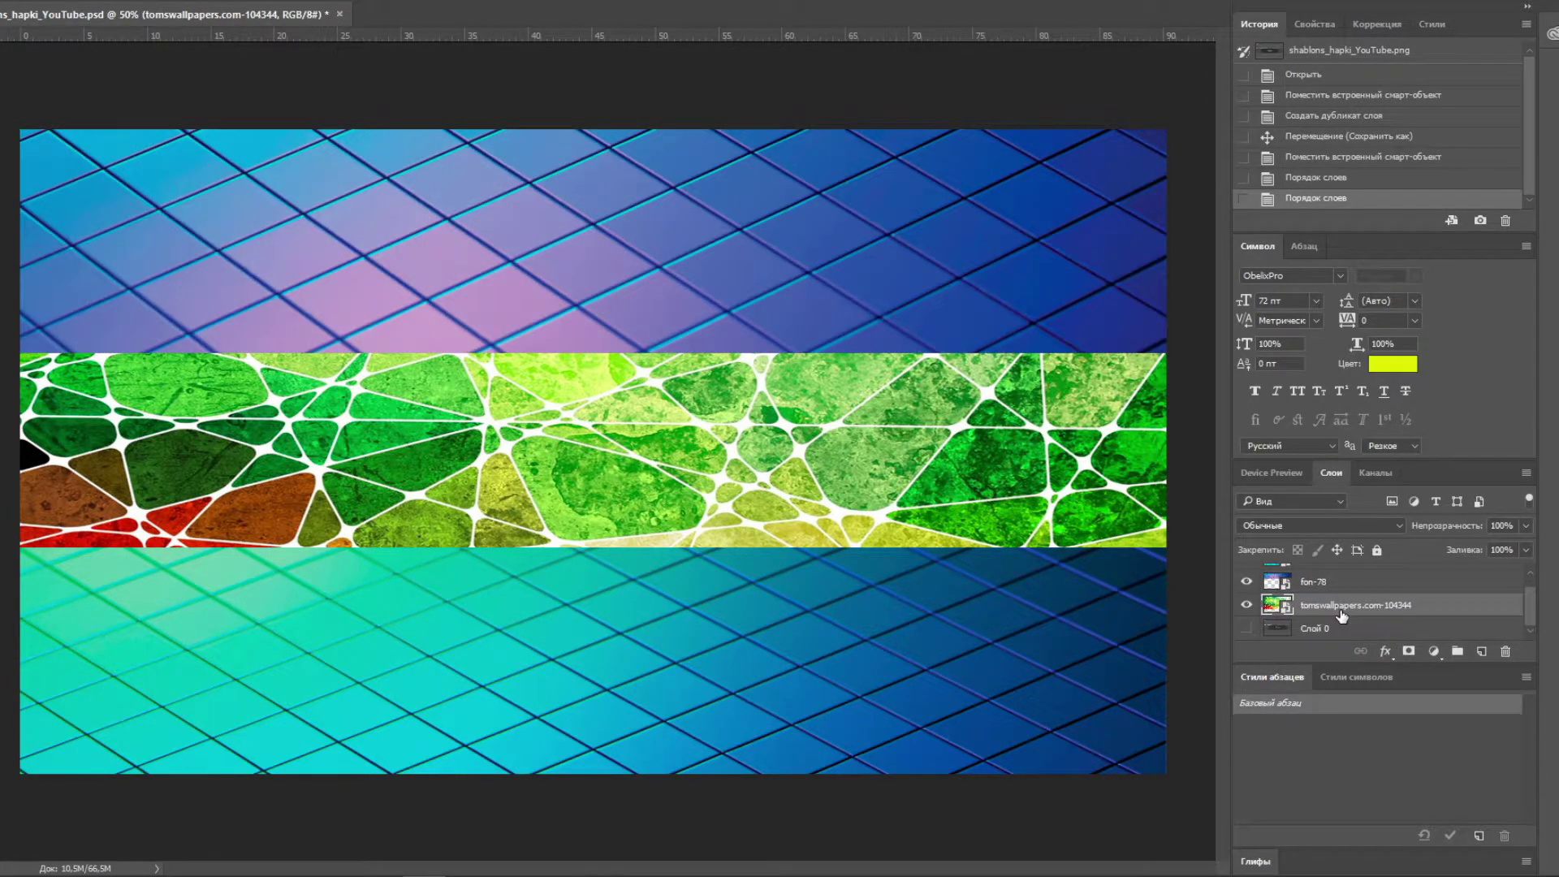
pyautogui.click(1338, 631)
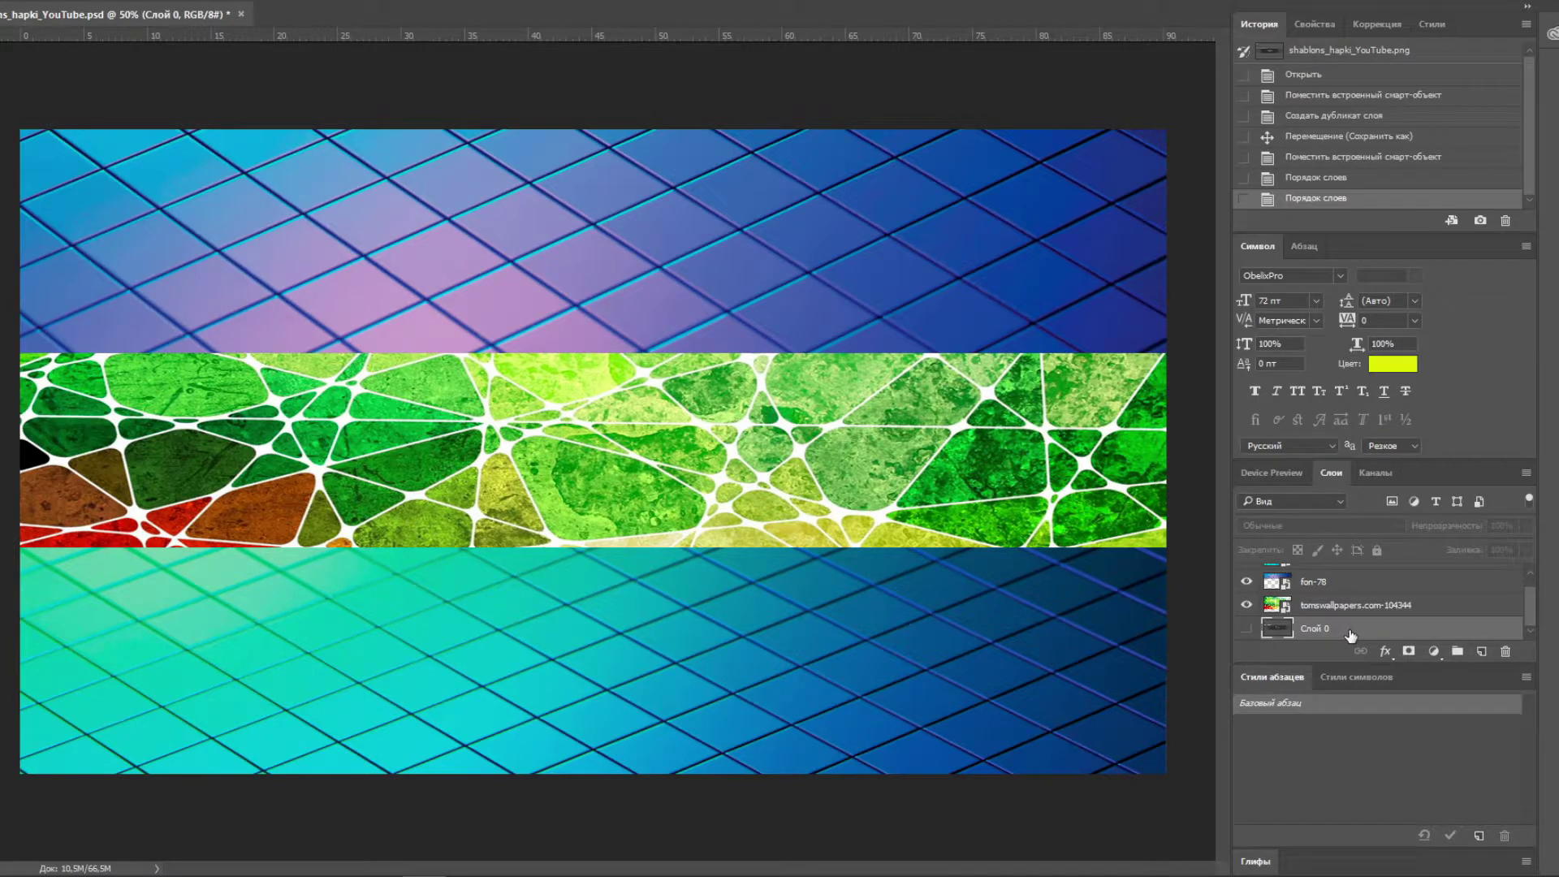
pyautogui.press('Delete')
# Shift the mosaic image slightly upward behind the central band and apply a Motion Blur filter to it.
pyautogui.moveTo(511, 469)
pyautogui.mouseDown()
pyautogui.moveTo(524, 426)
pyautogui.moveTo(489, 367)
pyautogui.moveTo(489, 315)
pyautogui.moveTo(508, 344)
pyautogui.moveTo(516, 480)
pyautogui.moveTo(511, 439)
pyautogui.mouseUp()
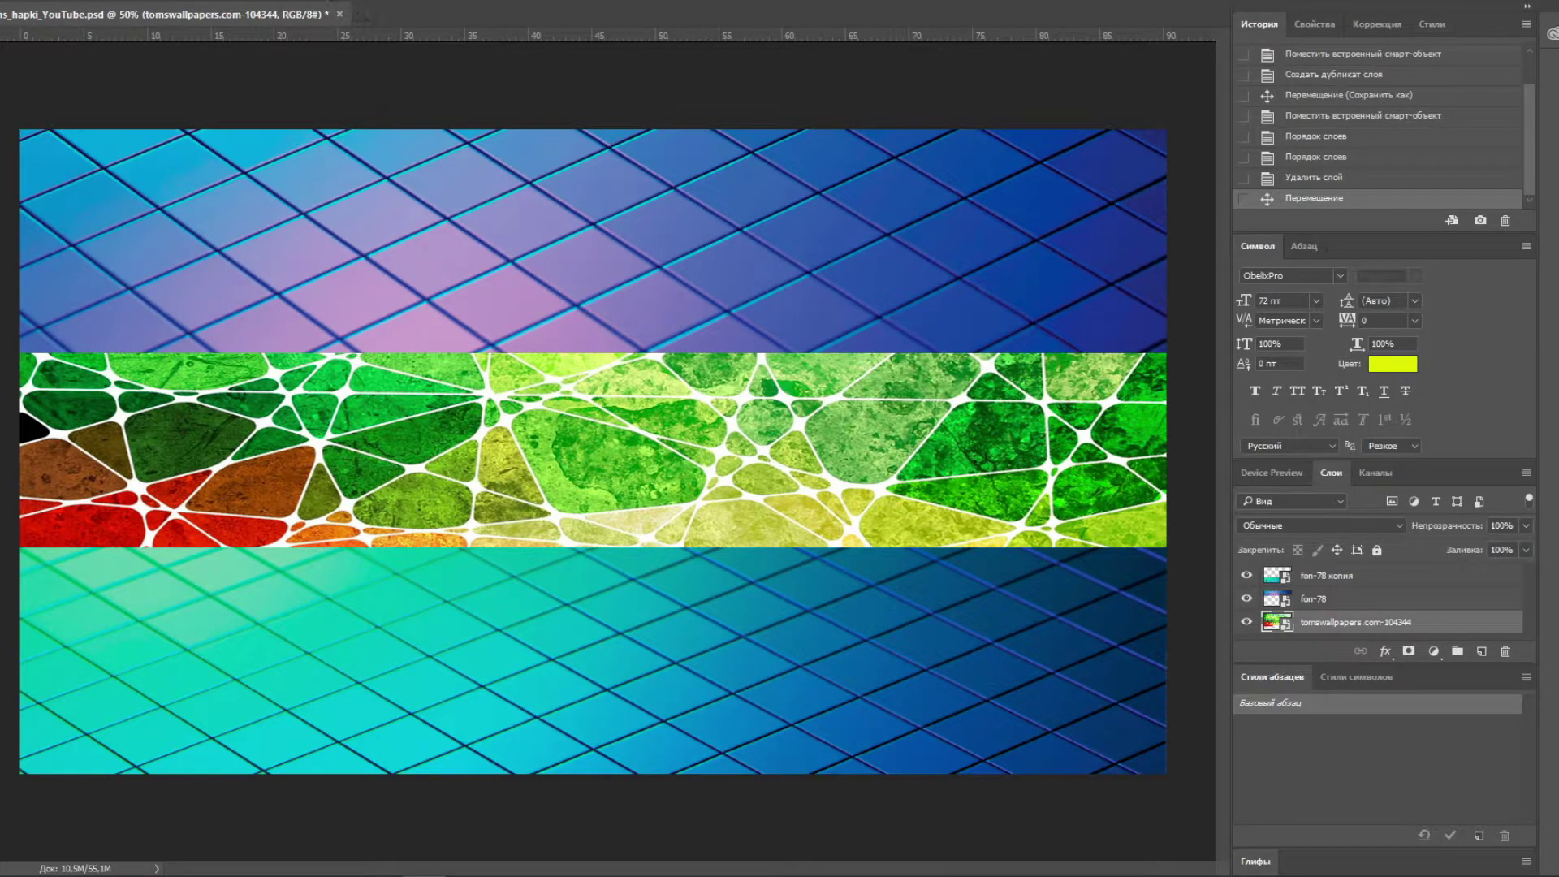
pyautogui.click(349, 1)
pyautogui.moveTo(614, 235)
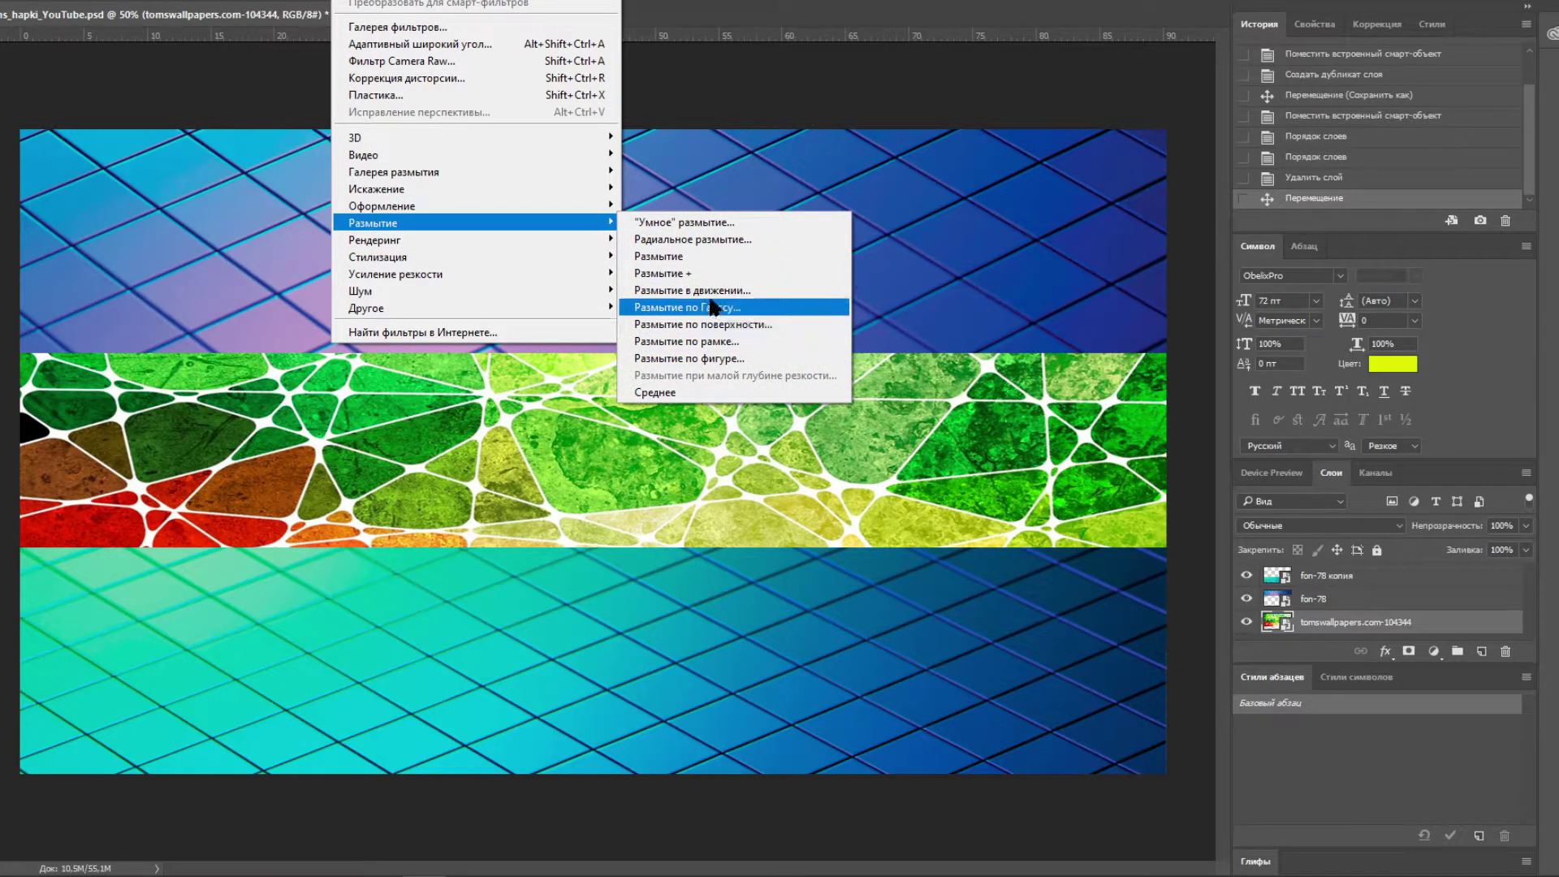
pyautogui.click(710, 291)
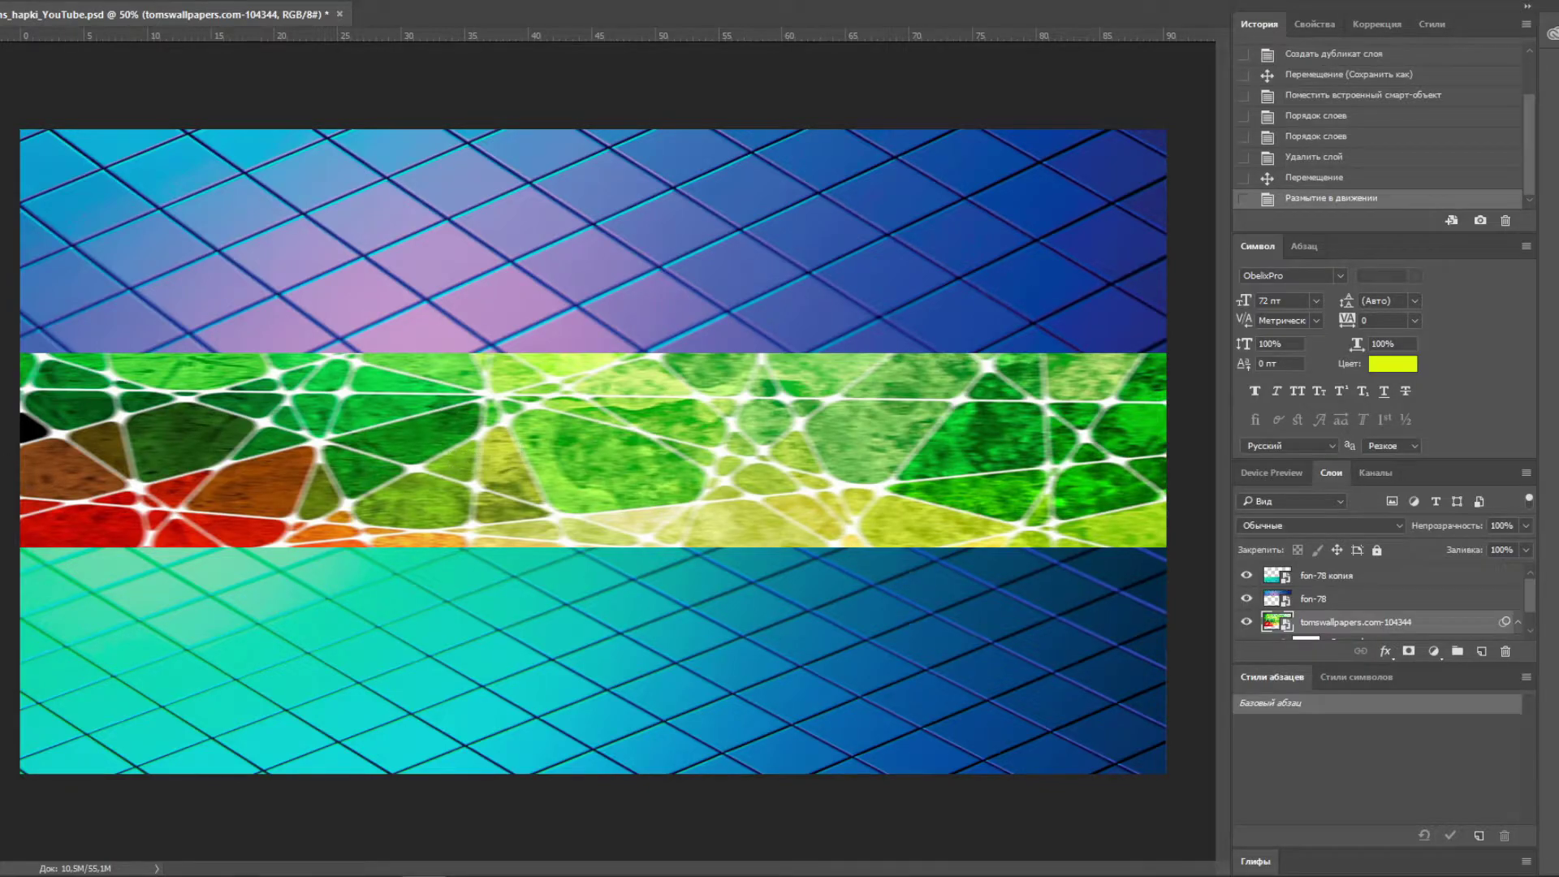
# Add a text layer reading "Название канала" in the central band.
pyautogui.click(750, 454)
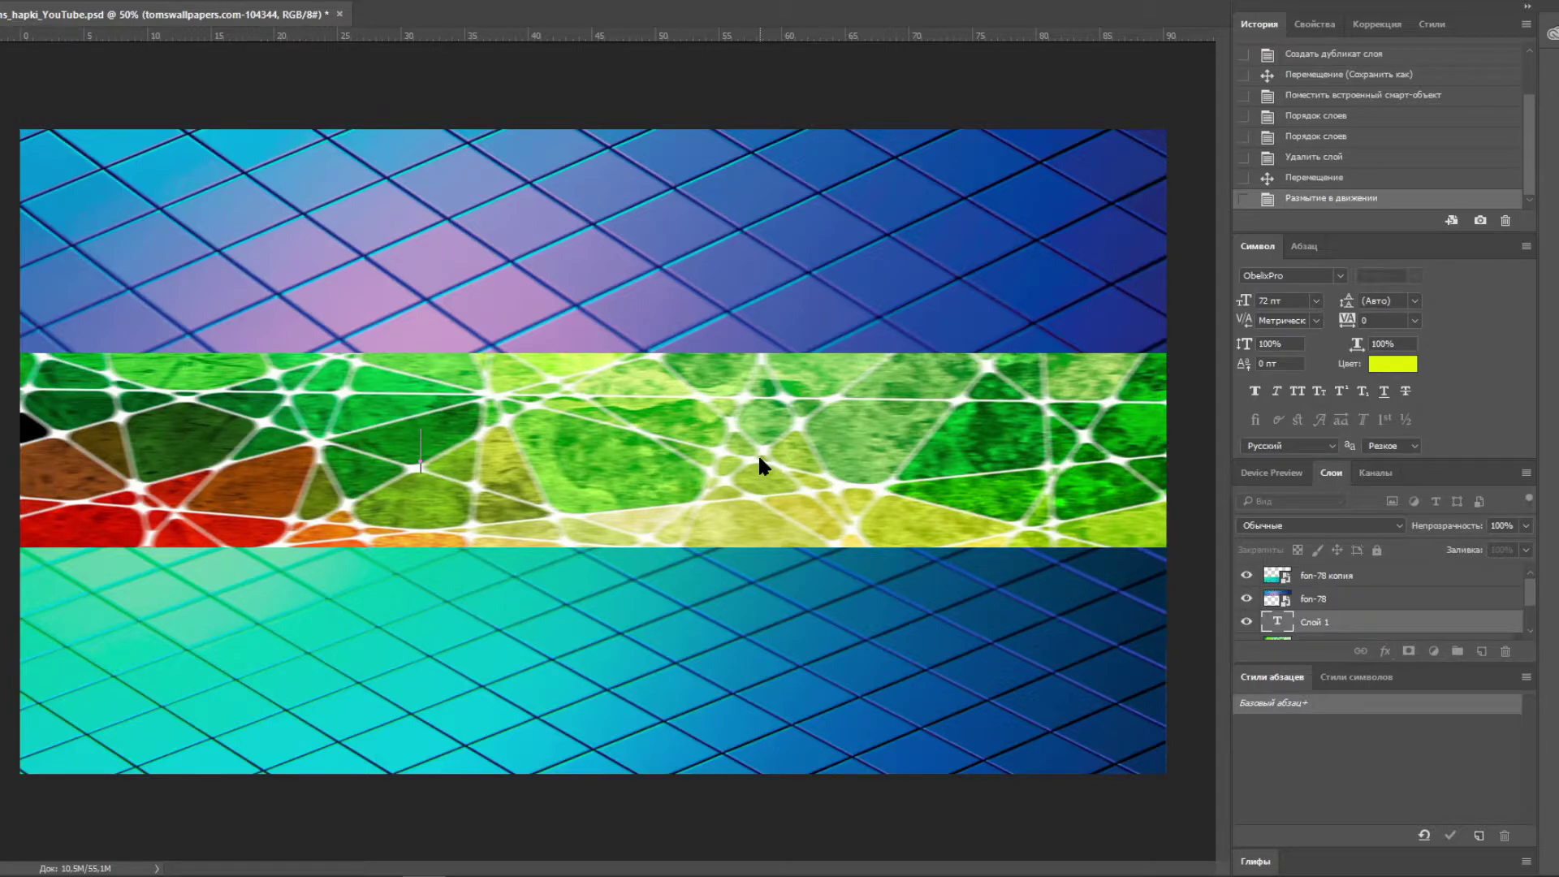
pyautogui.write('НАЗВАНИ')
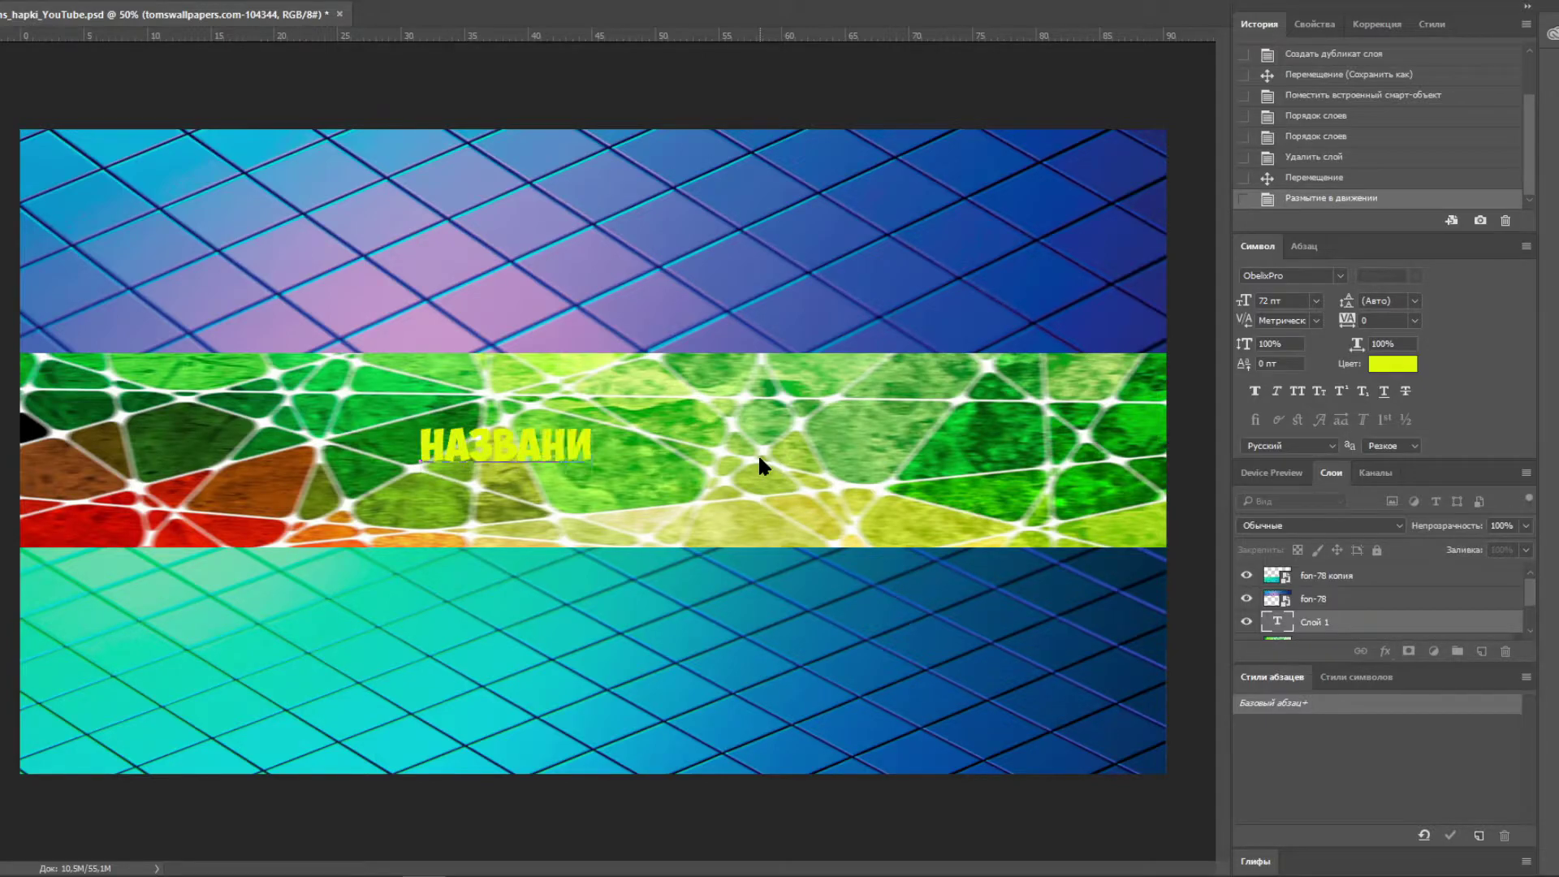
pyautogui.write('Е КАНАЛА')
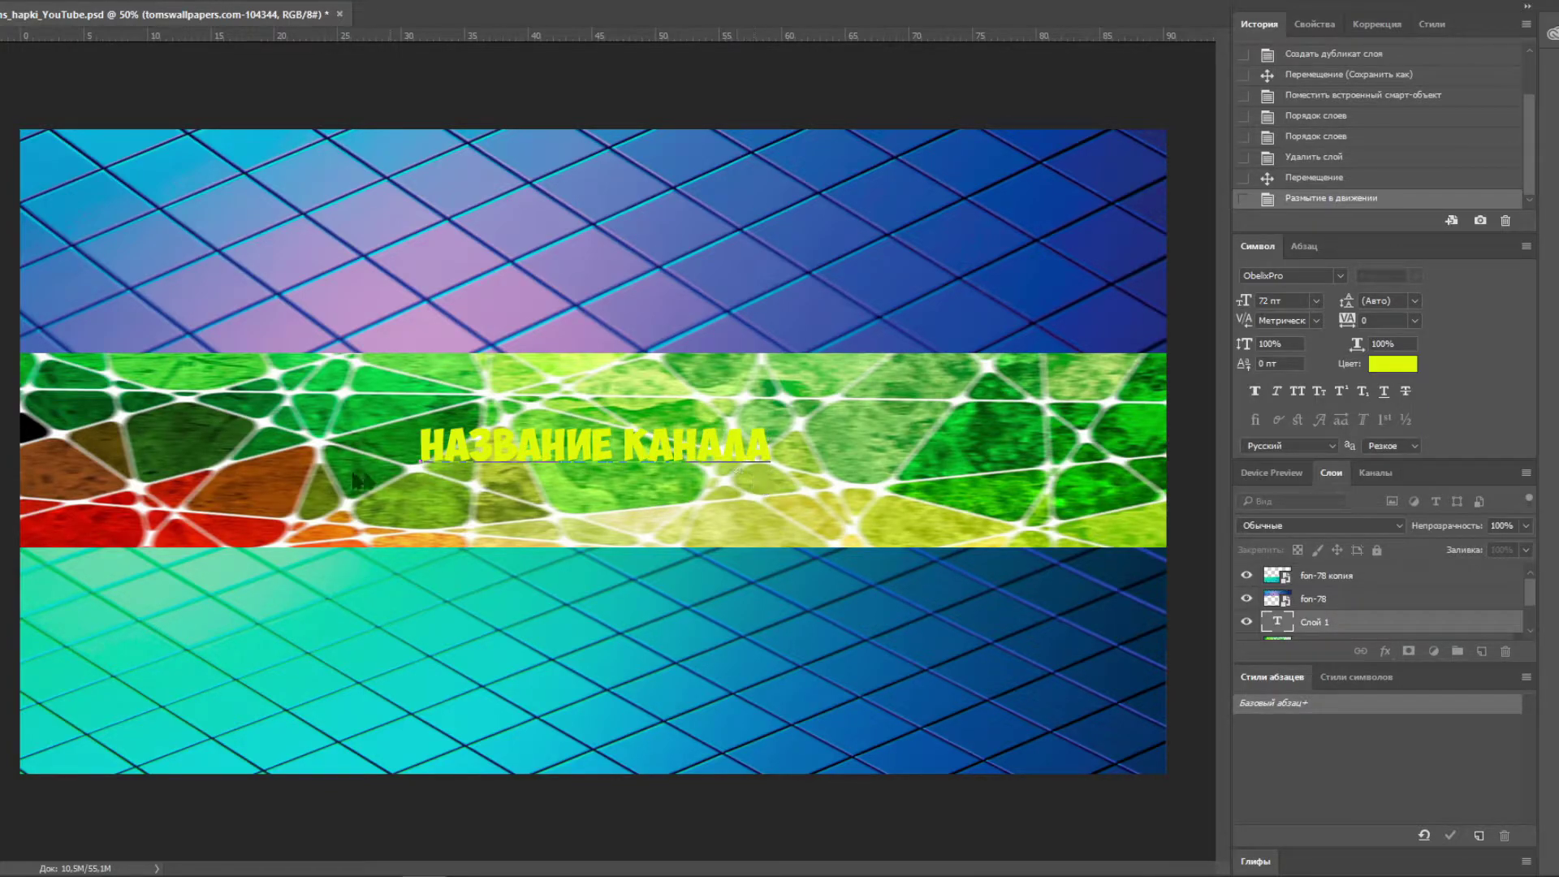
pyautogui.hotkey('ctrl', 'Return')
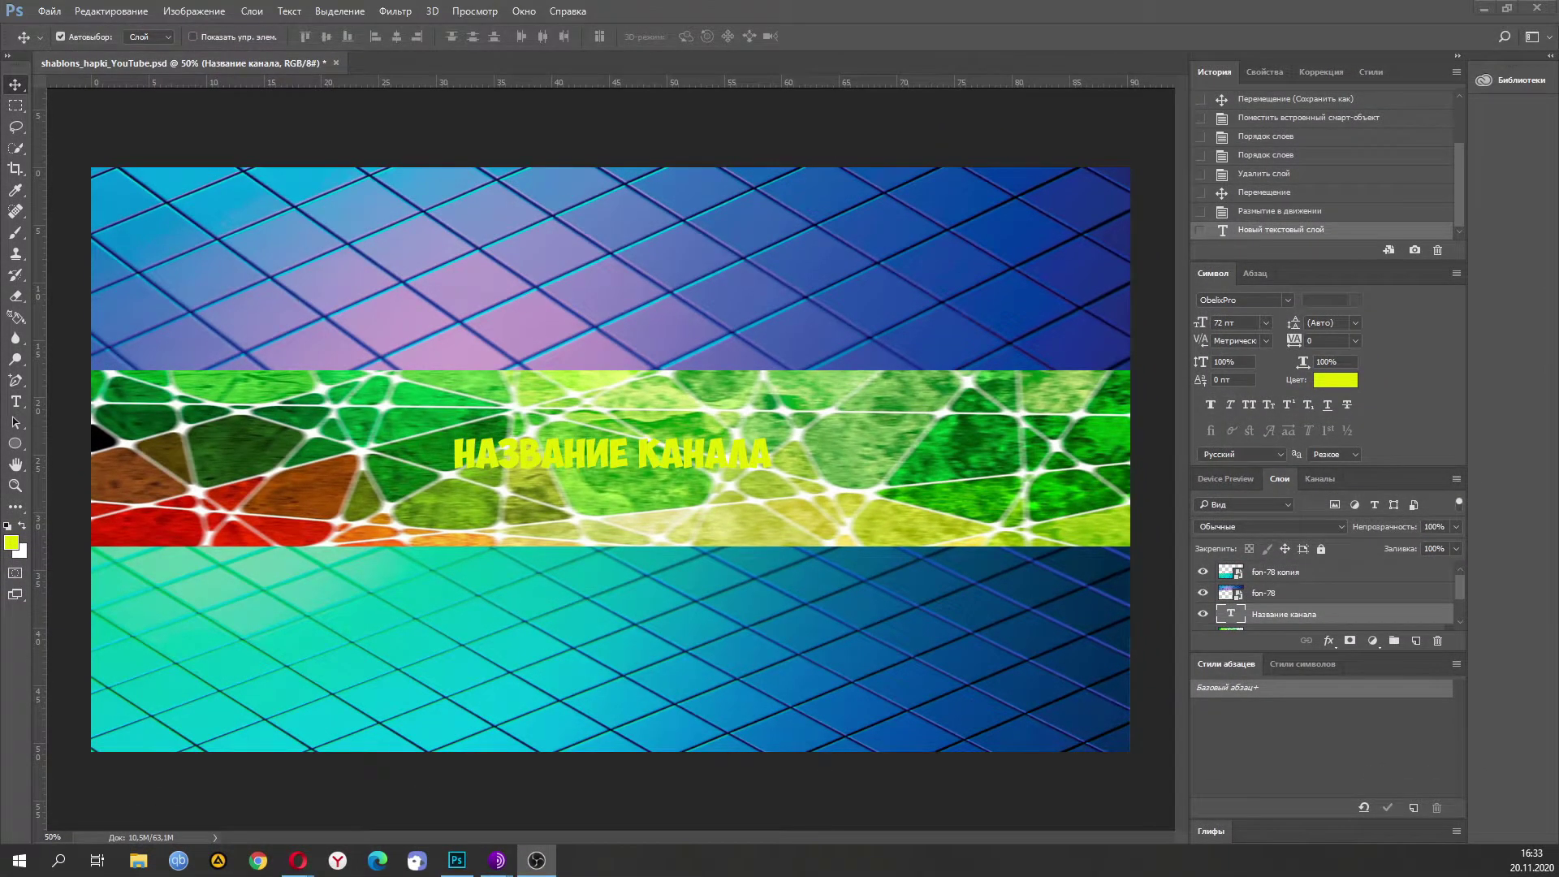
# Scale the channel title to about 182% width and 235% height, centering it on the canvas at X 1280, Y 720 px.
pyautogui.hotkey('alt', 'Tab')
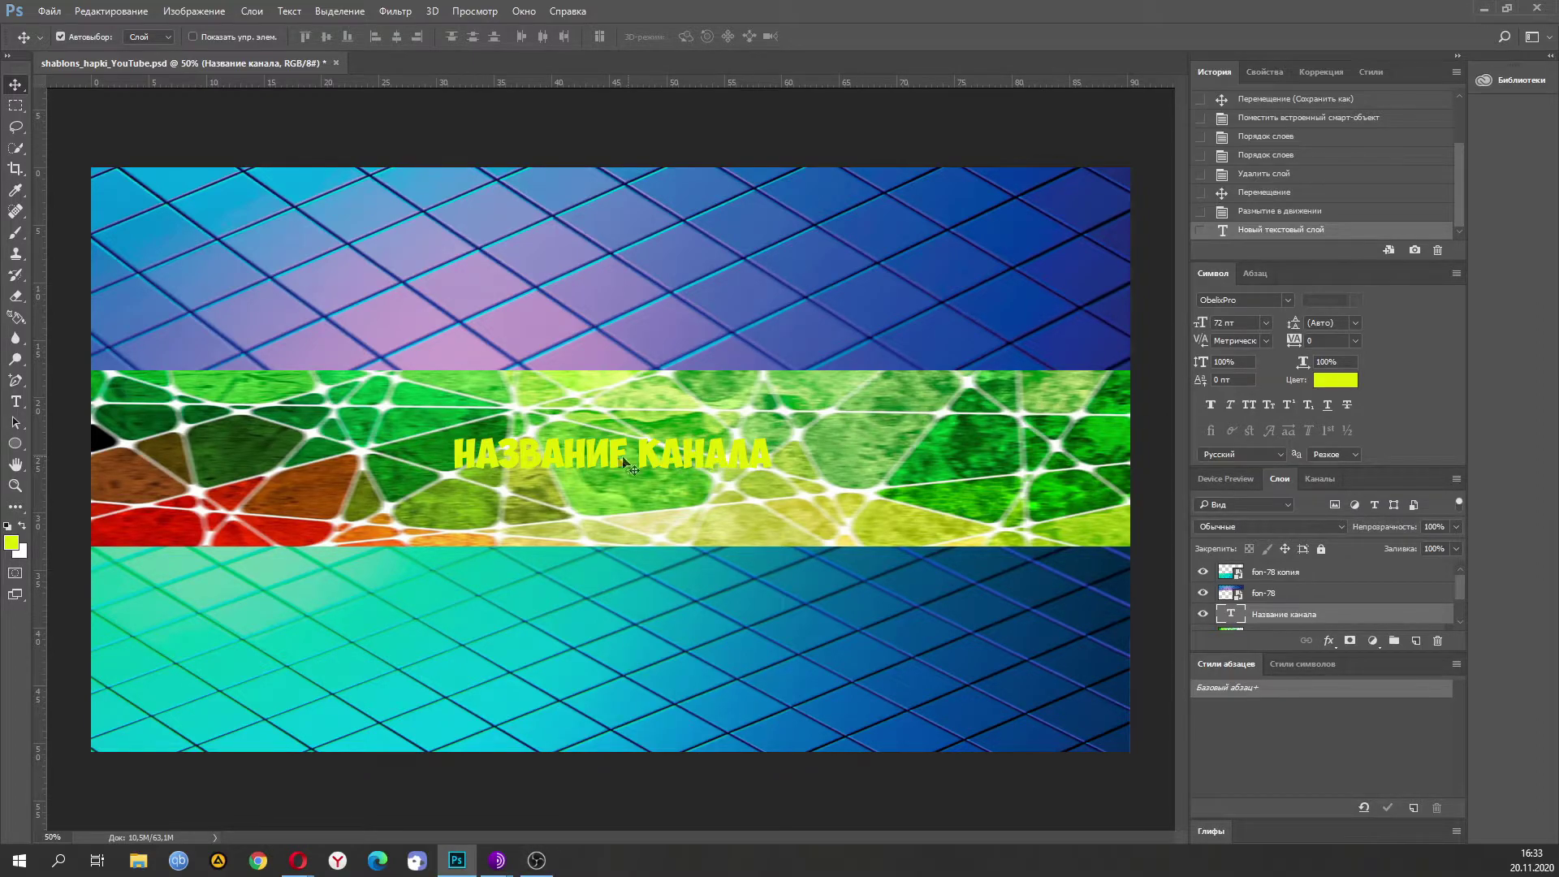
pyautogui.moveTo(592, 458); pyautogui.dragTo(586, 456)
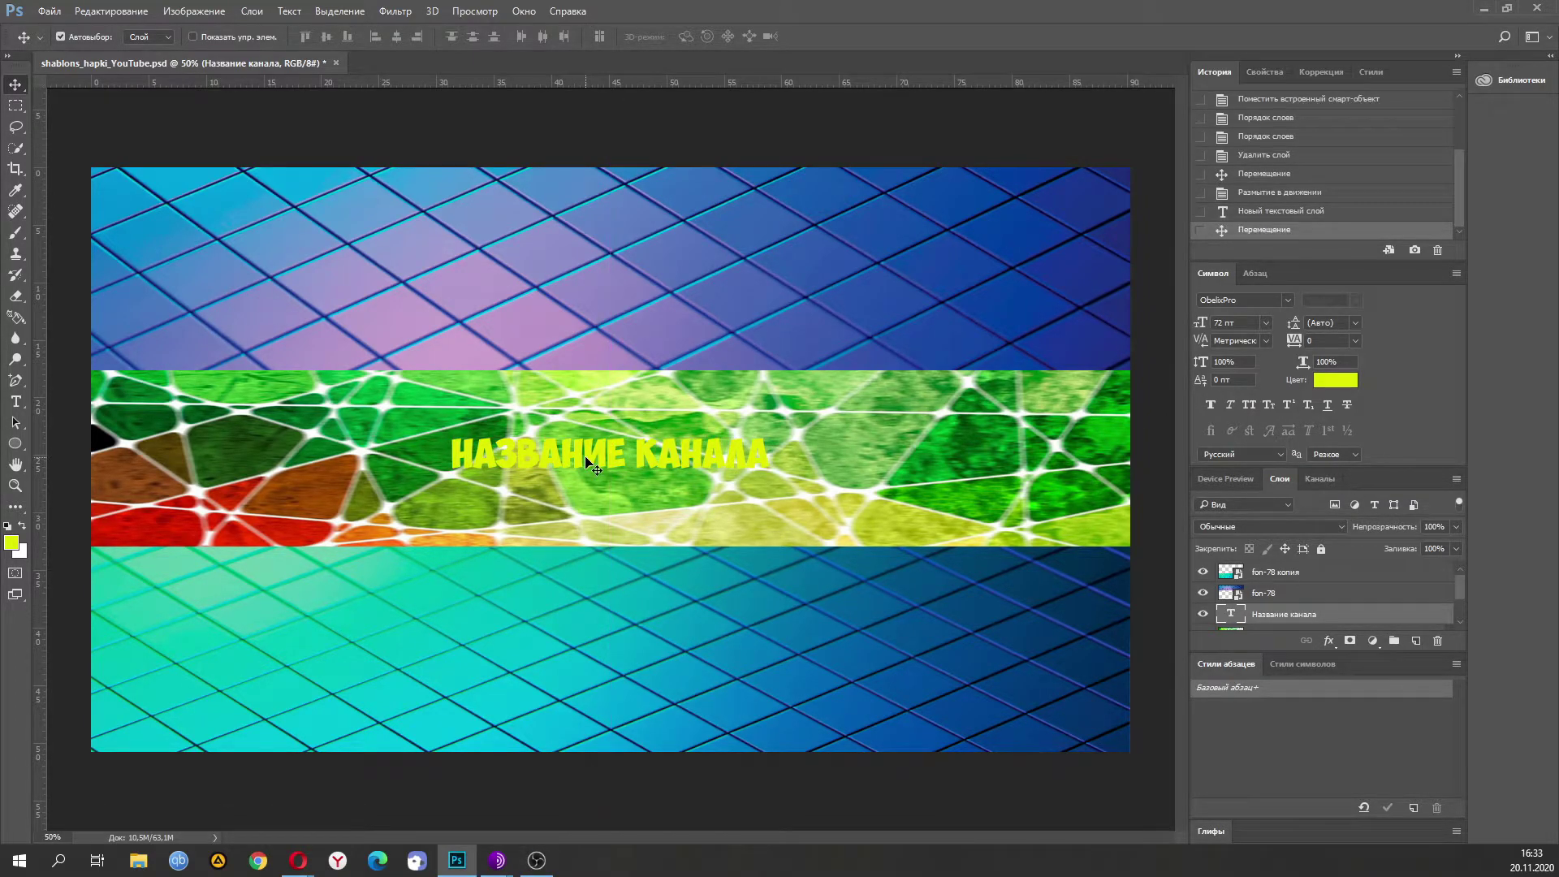
pyautogui.hotkey('ctrl', 't')
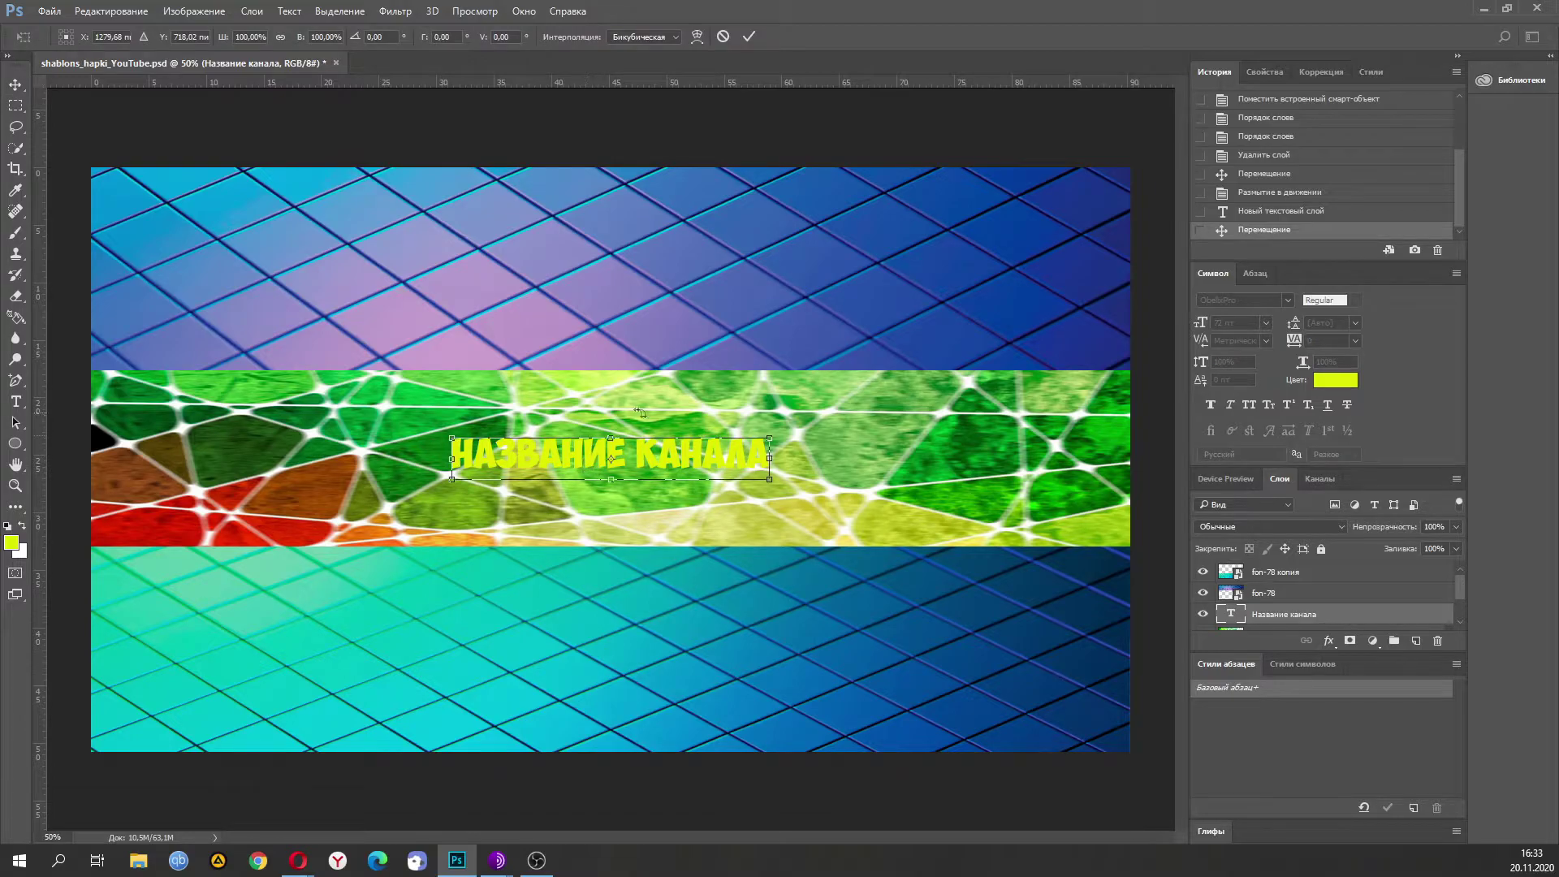
pyautogui.moveTo(771, 440); pyautogui.dragTo(894, 391)
pyautogui.moveTo(454, 477); pyautogui.dragTo(317, 488)
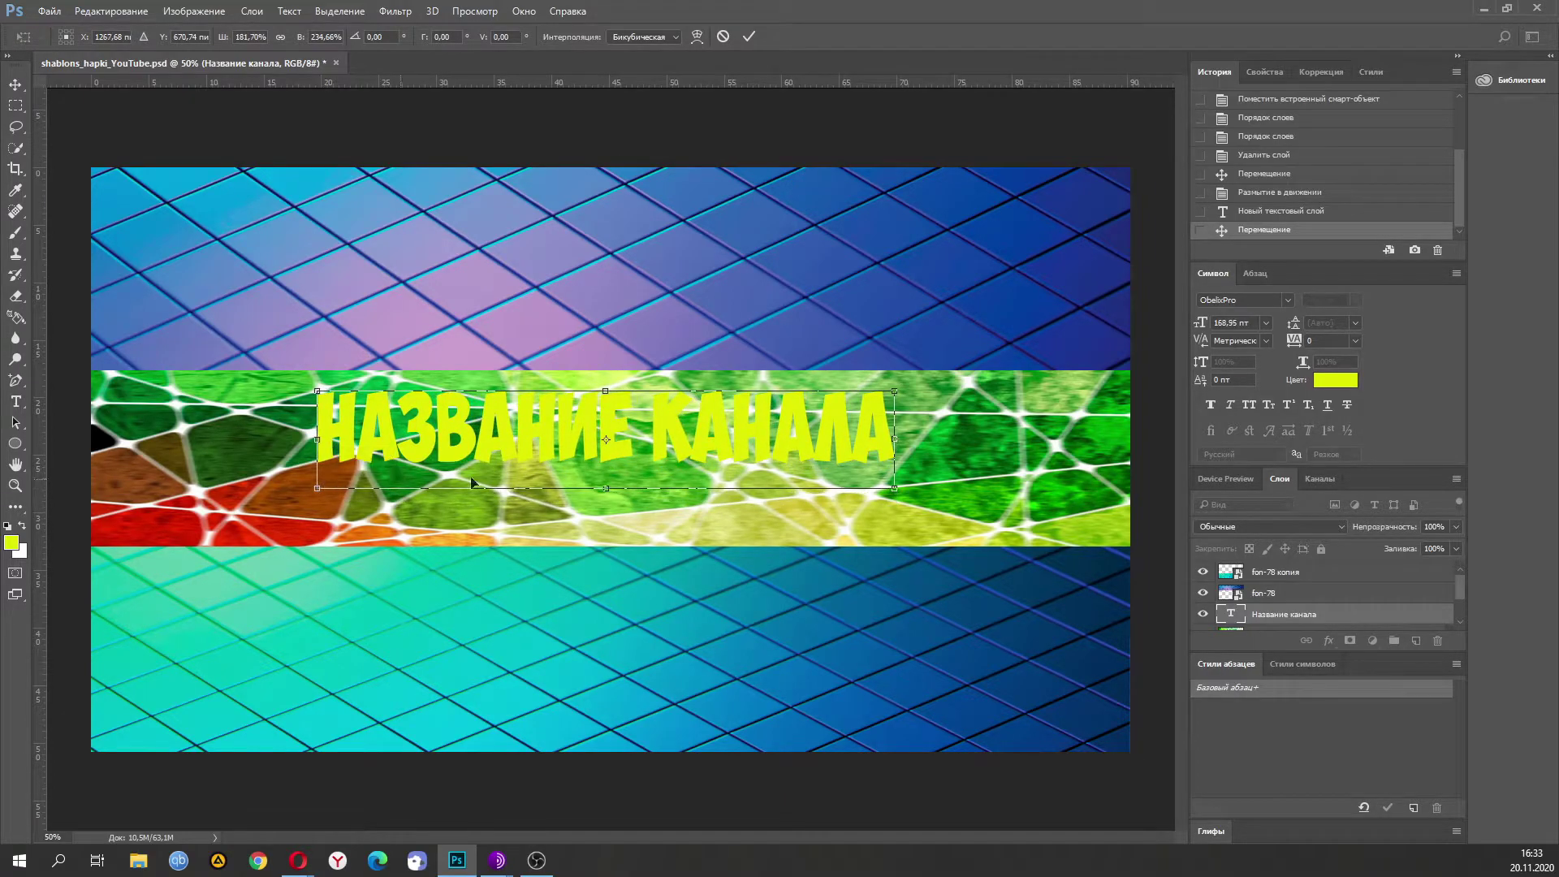
pyautogui.moveTo(747, 437)
pyautogui.mouseDown()
pyautogui.moveTo(741, 475)
pyautogui.moveTo(733, 462)
pyautogui.moveTo(752, 461)
pyautogui.mouseUp()
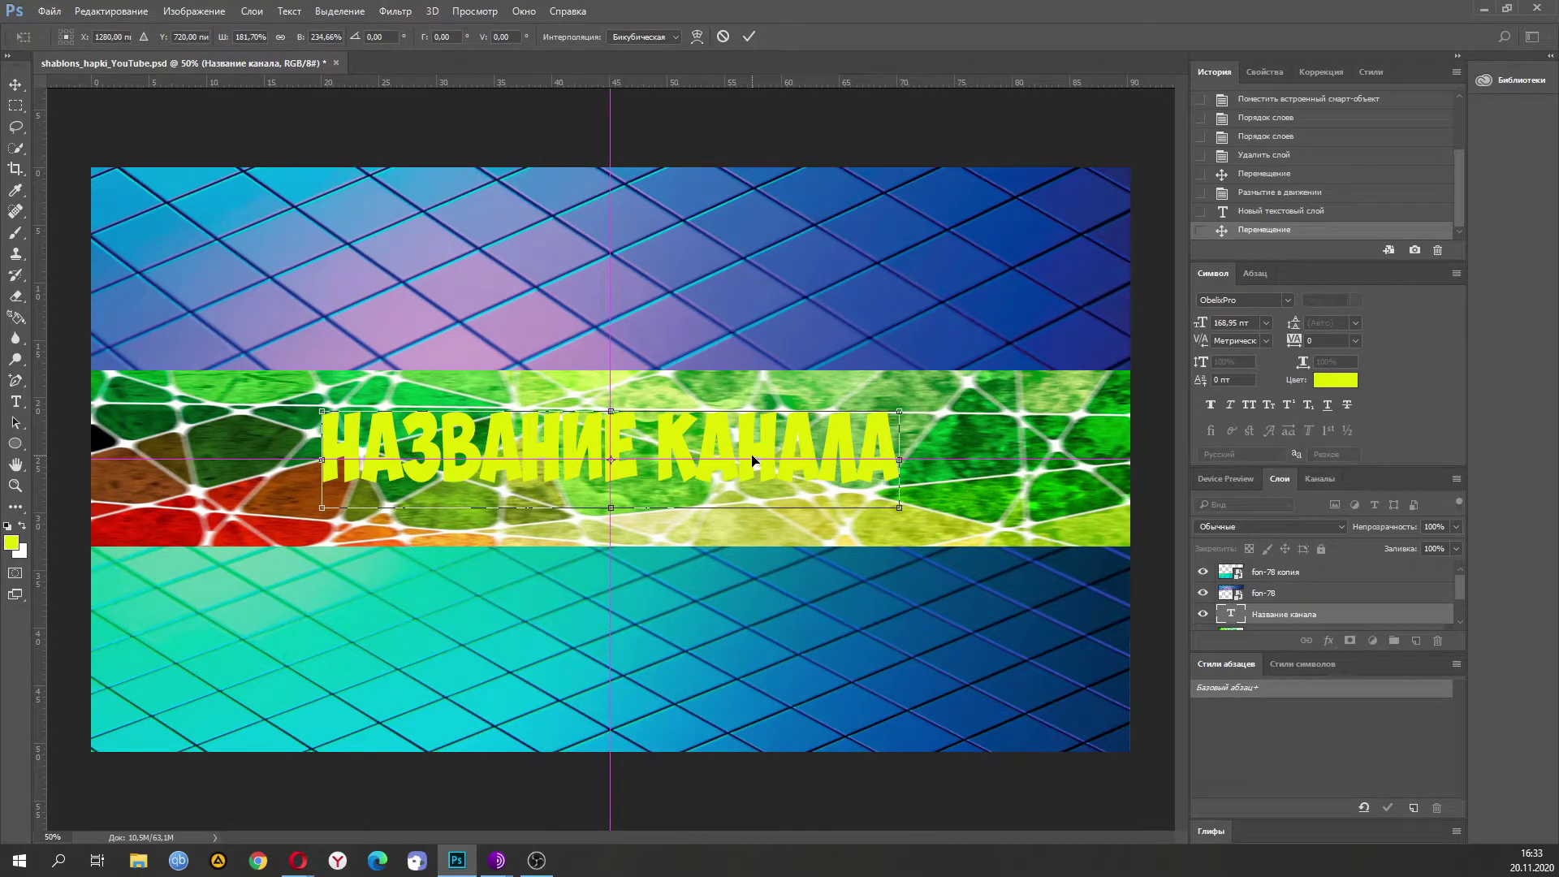
pyautogui.click(15, 85)
pyautogui.press('Return')
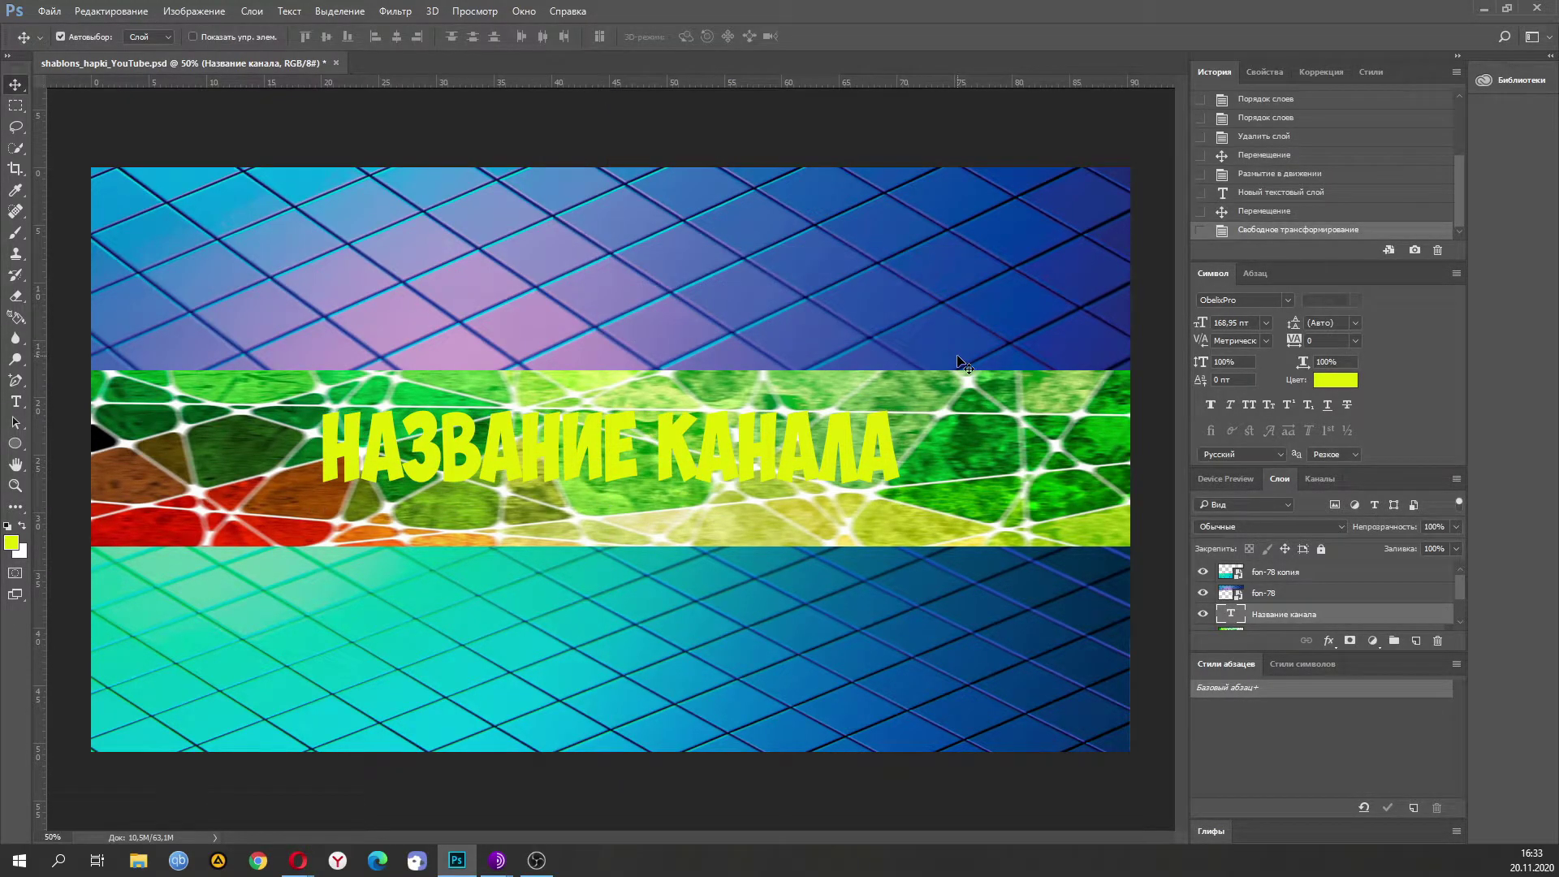
# Warp the channel title with the horizontal Flag style, using bend +14%, horizontal distortion -9% and vertical distortion 0%.
pyautogui.click(16, 401)
pyautogui.moveTo(332, 439); pyautogui.dragTo(902, 442)
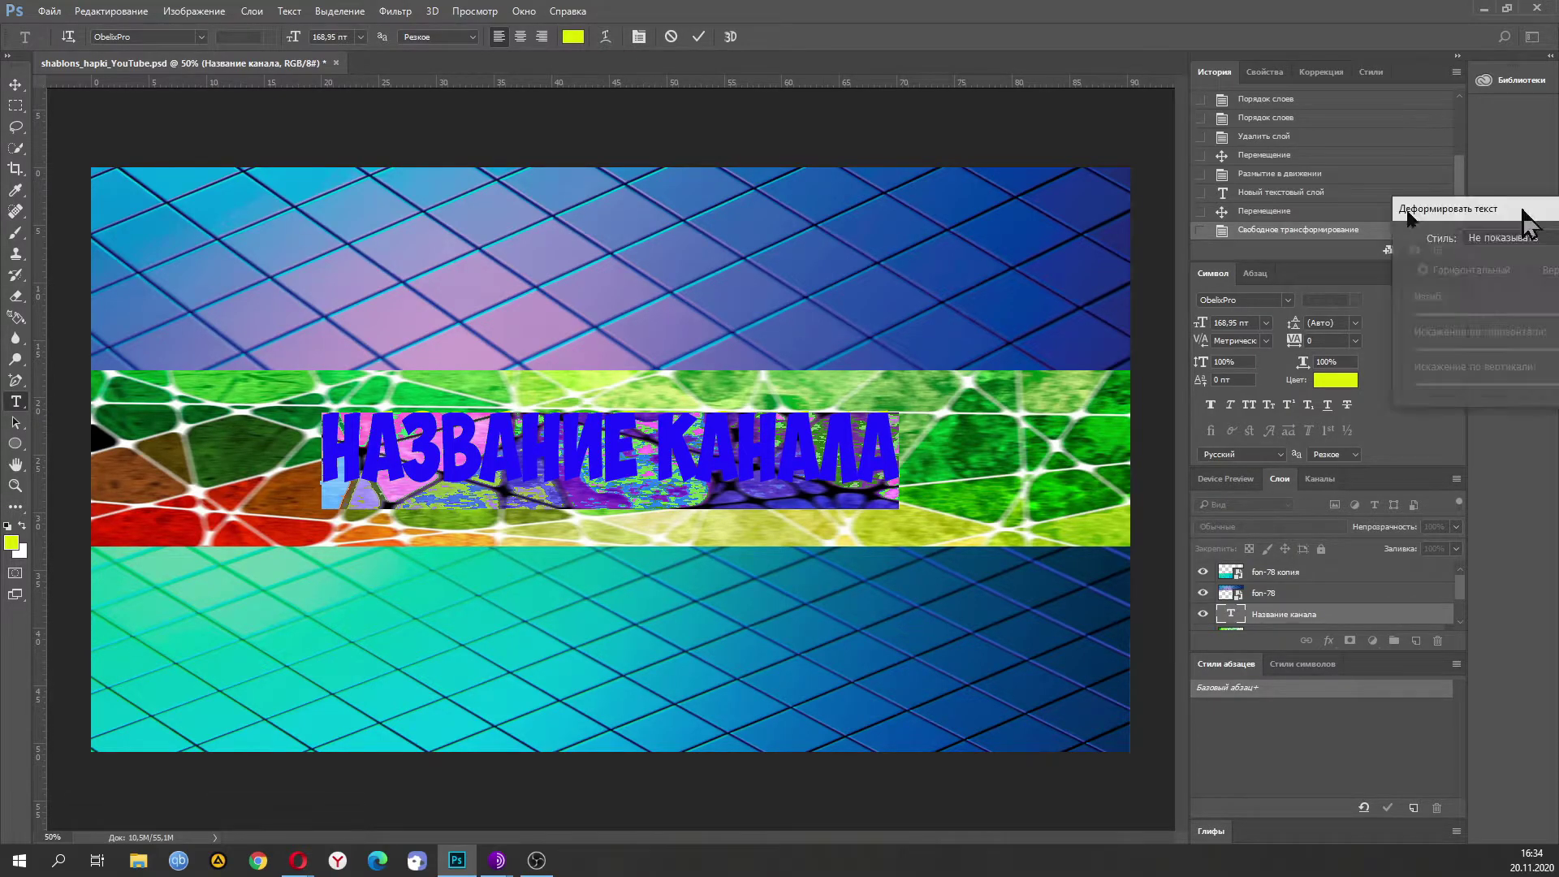
pyautogui.click(1530, 224)
pyautogui.click(663, 239)
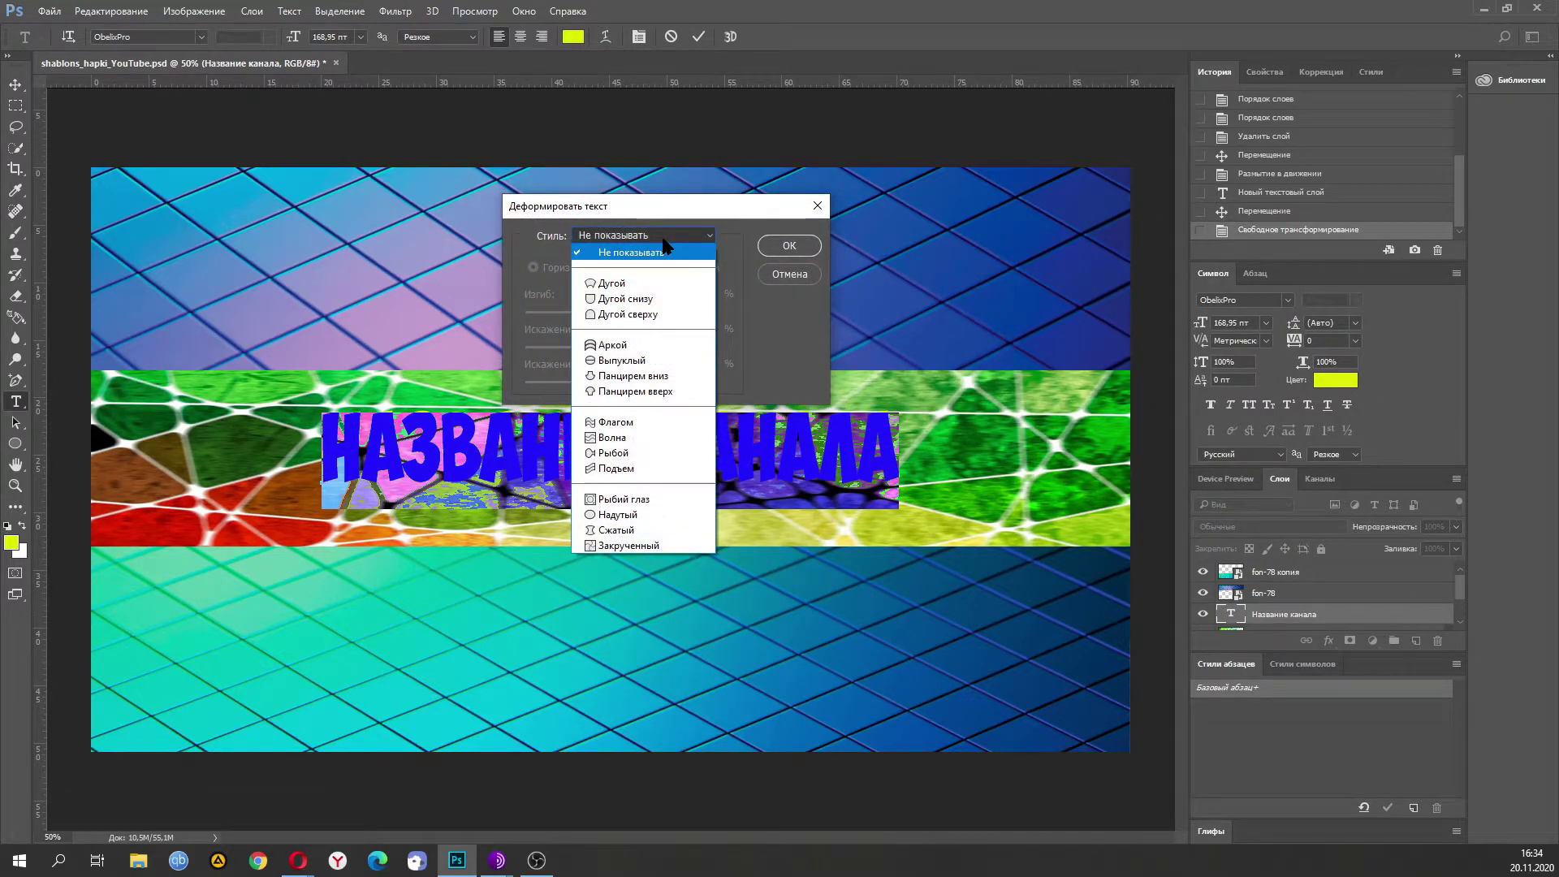
pyautogui.click(637, 423)
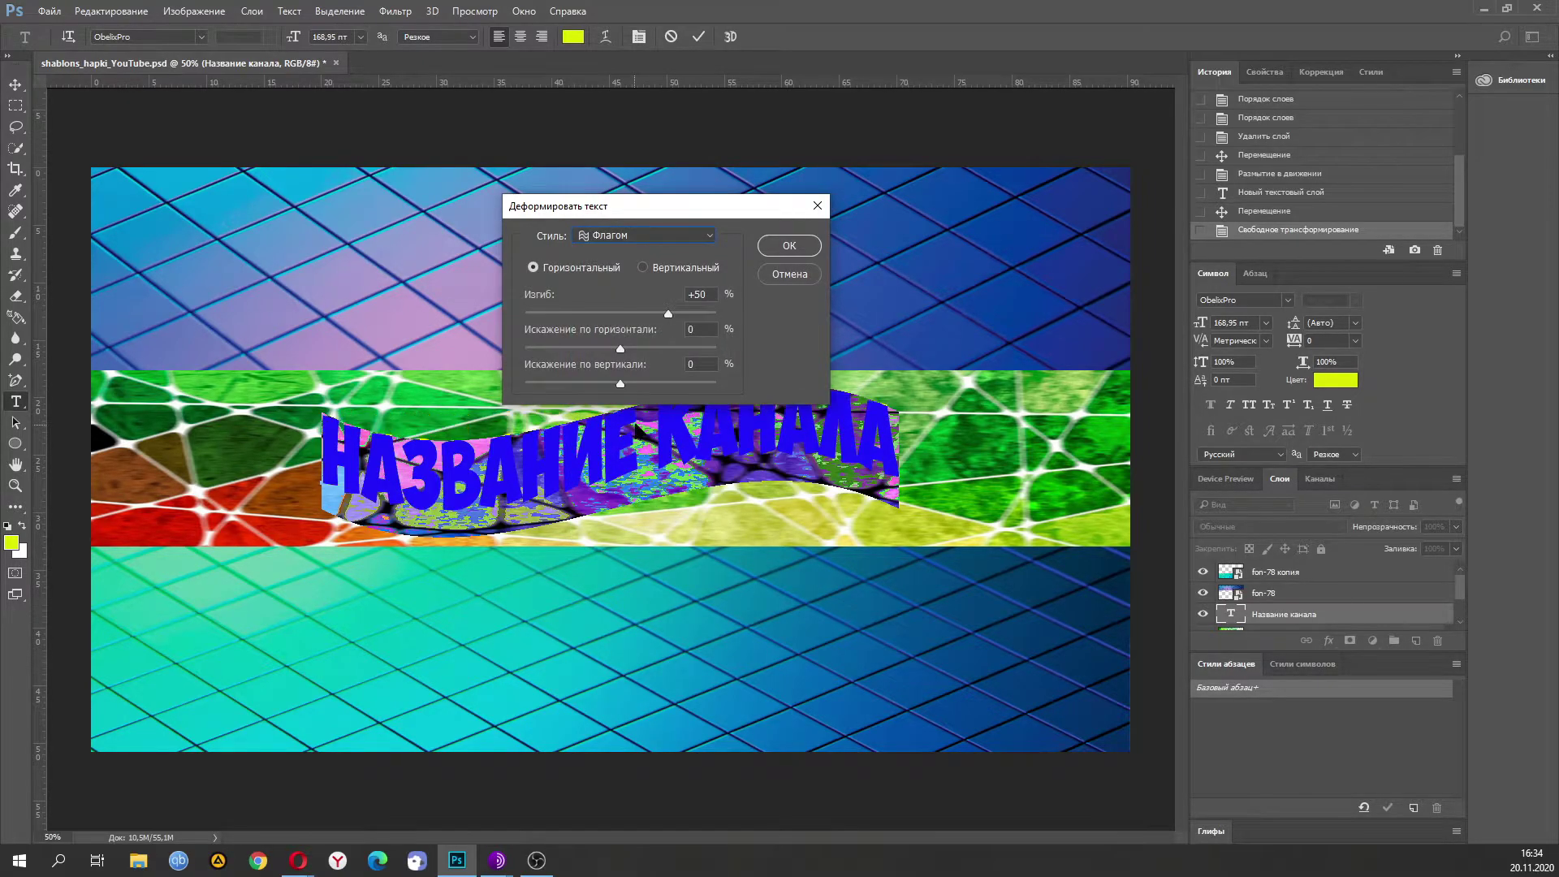
pyautogui.moveTo(668, 314); pyautogui.dragTo(635, 318)
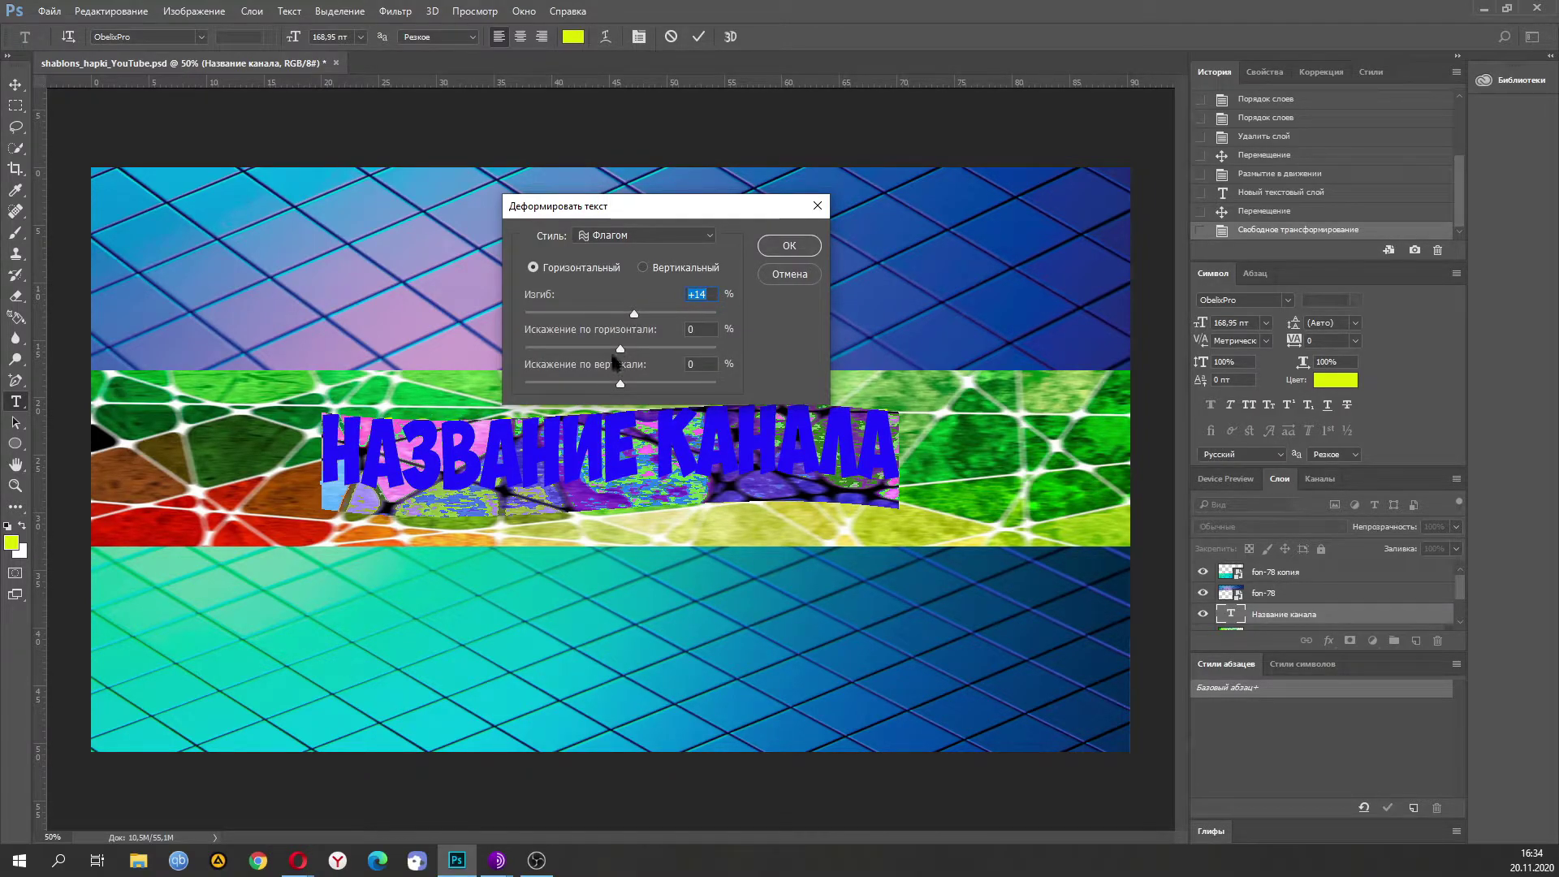
pyautogui.moveTo(620, 352); pyautogui.dragTo(623, 387)
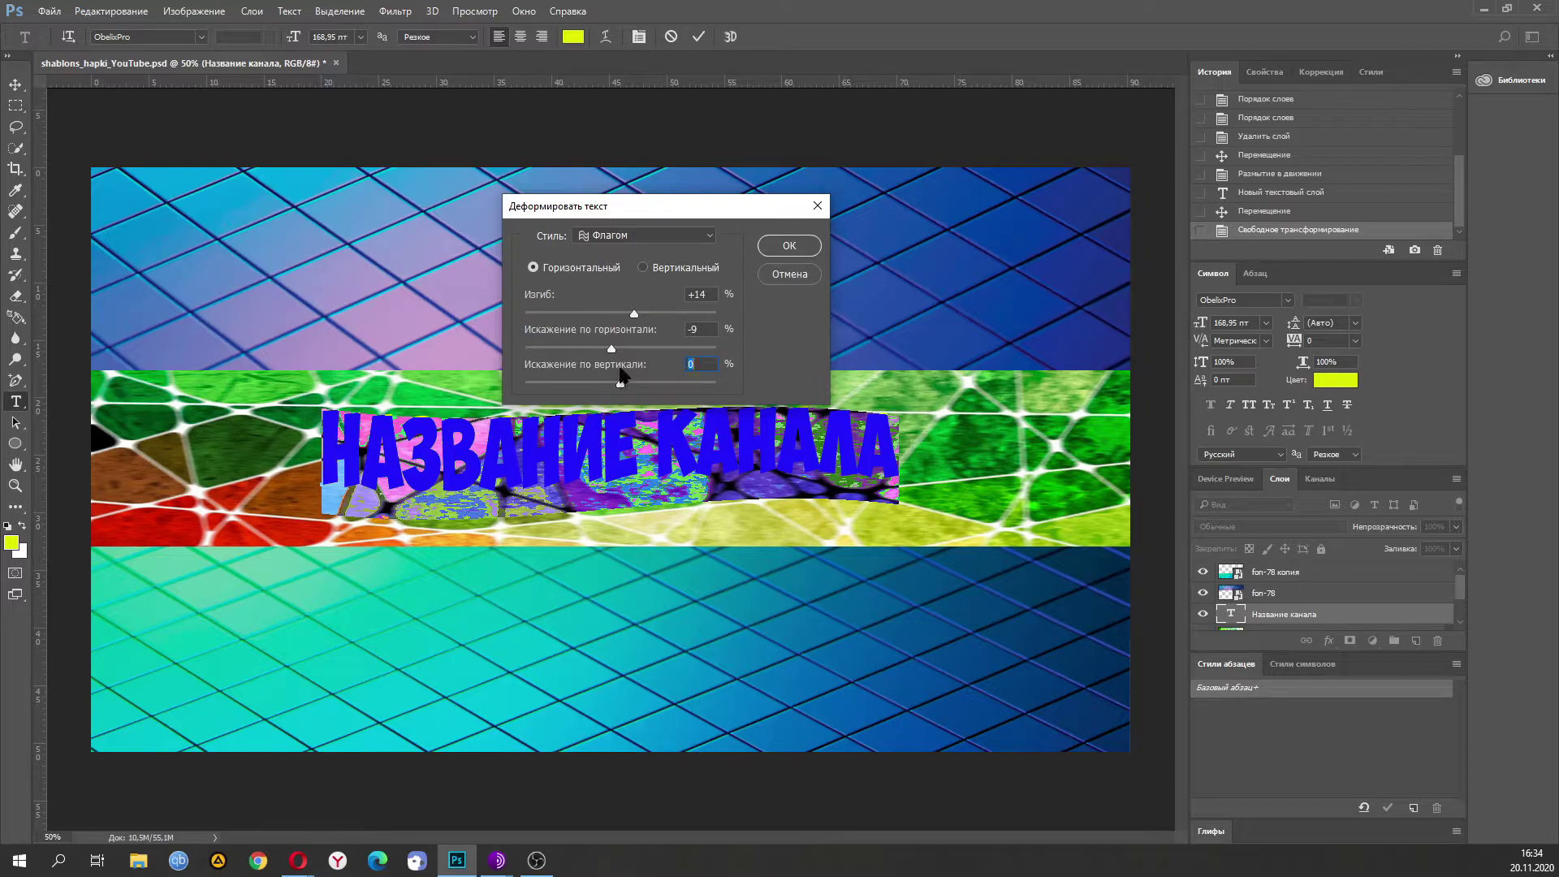
pyautogui.click(790, 246)
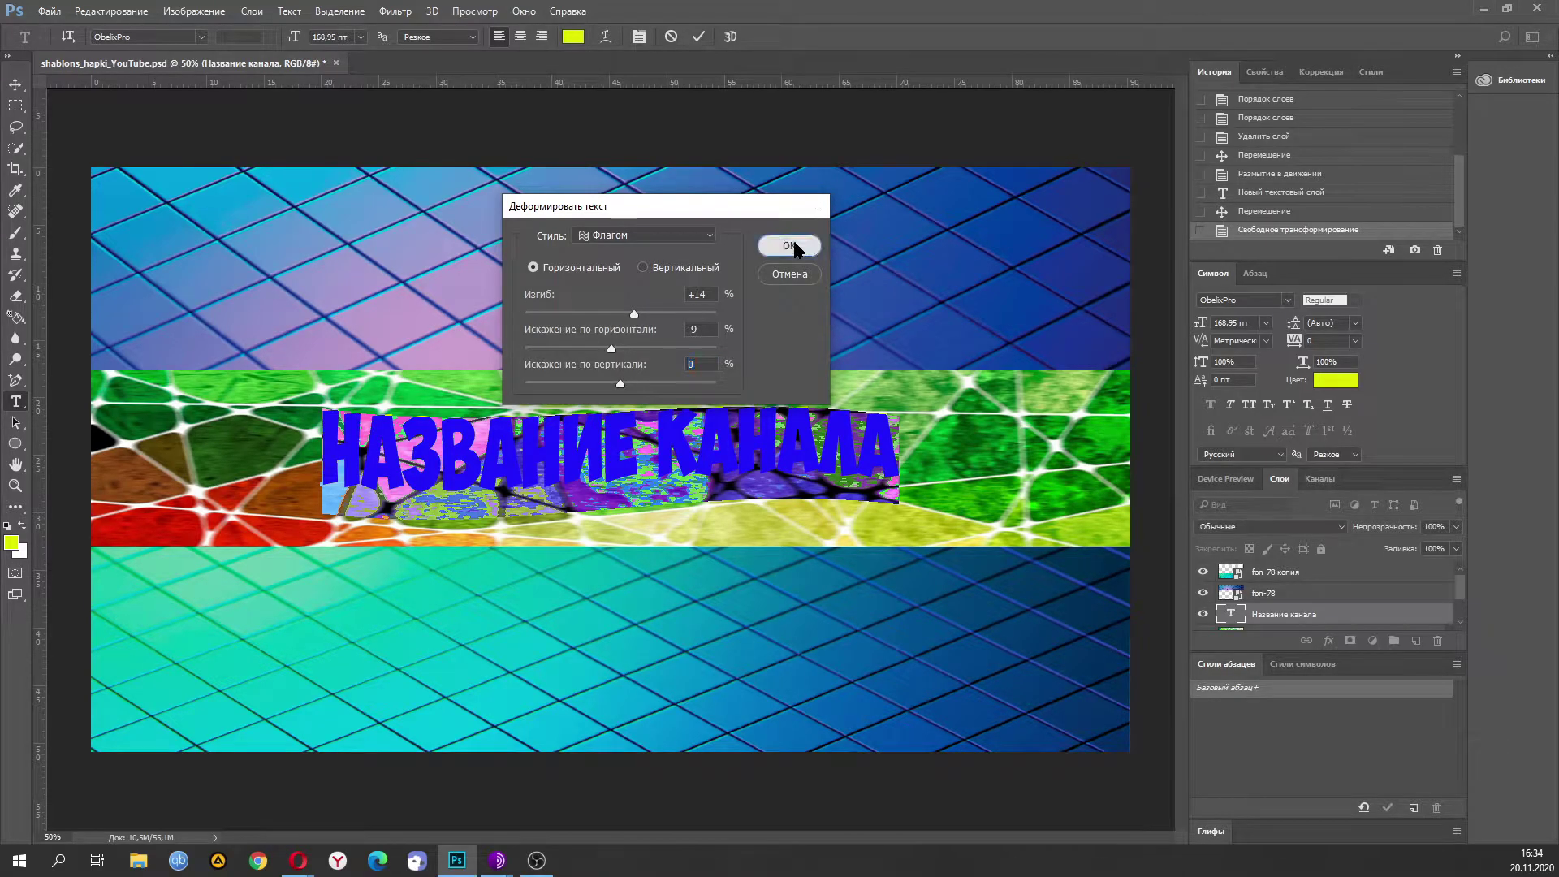
pyautogui.click(15, 85)
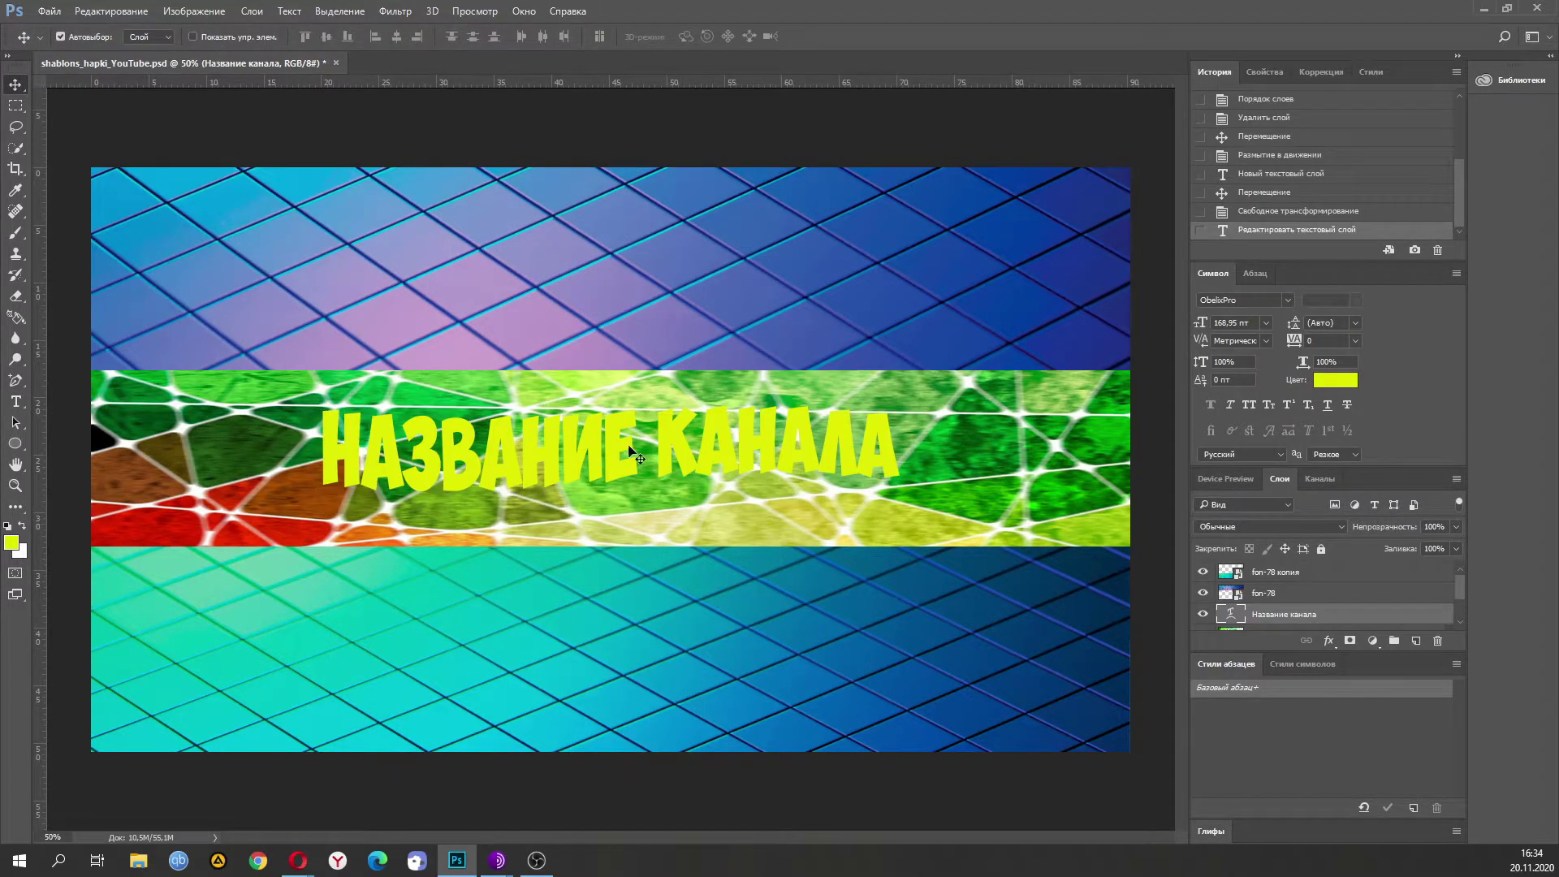
# Scale the channel title to about 110% width and 146% height, positioning it at about X 1280, Y 774 px in the central band.
pyautogui.hotkey('ctrl', 't')
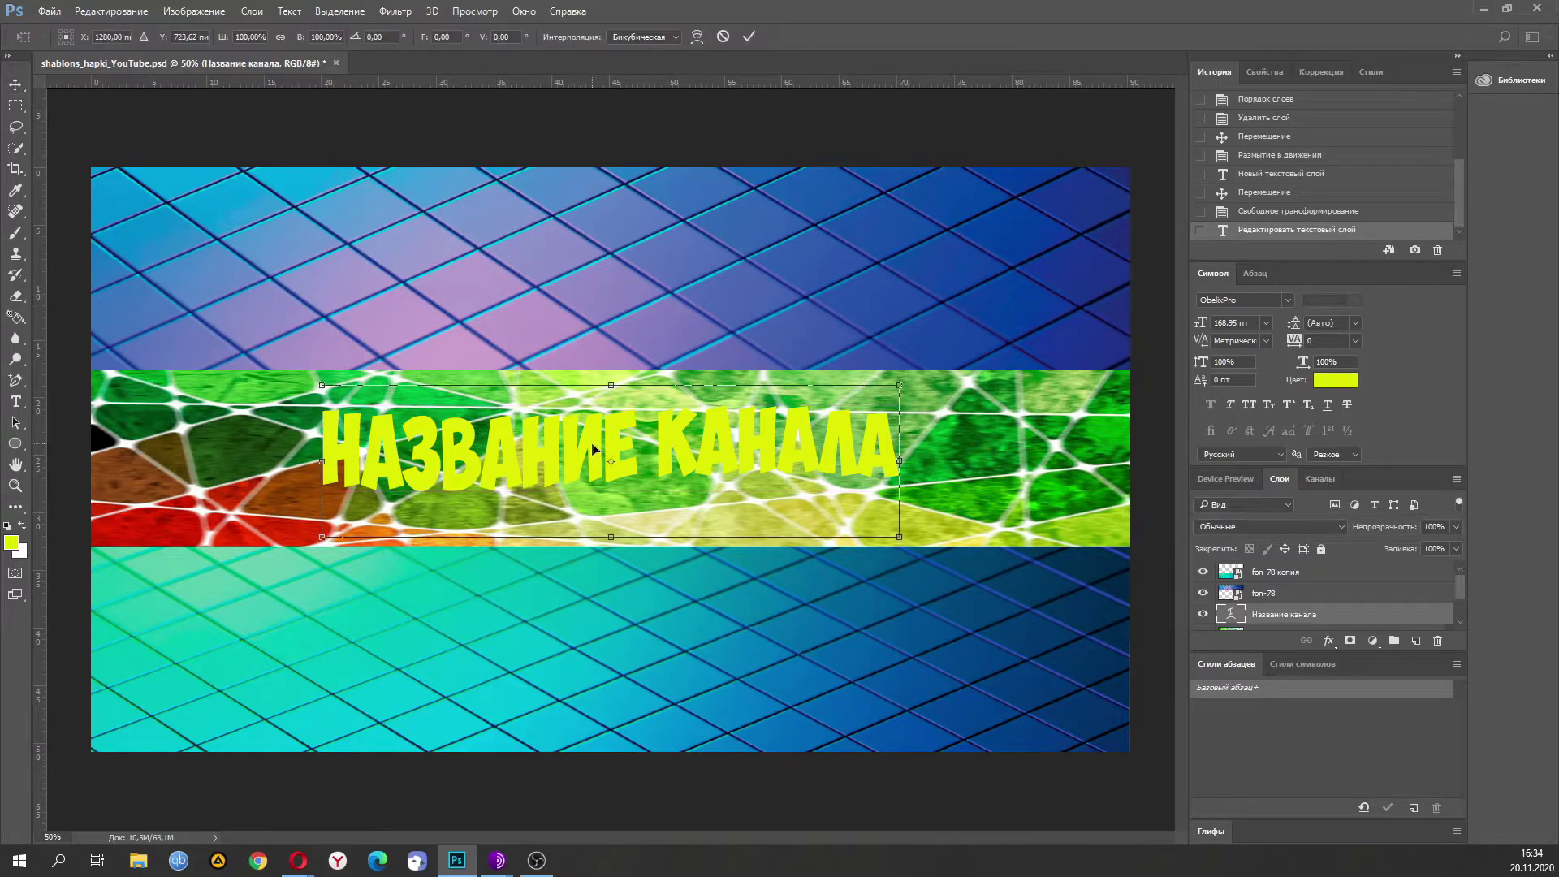
pyautogui.moveTo(898, 383); pyautogui.dragTo(946, 351)
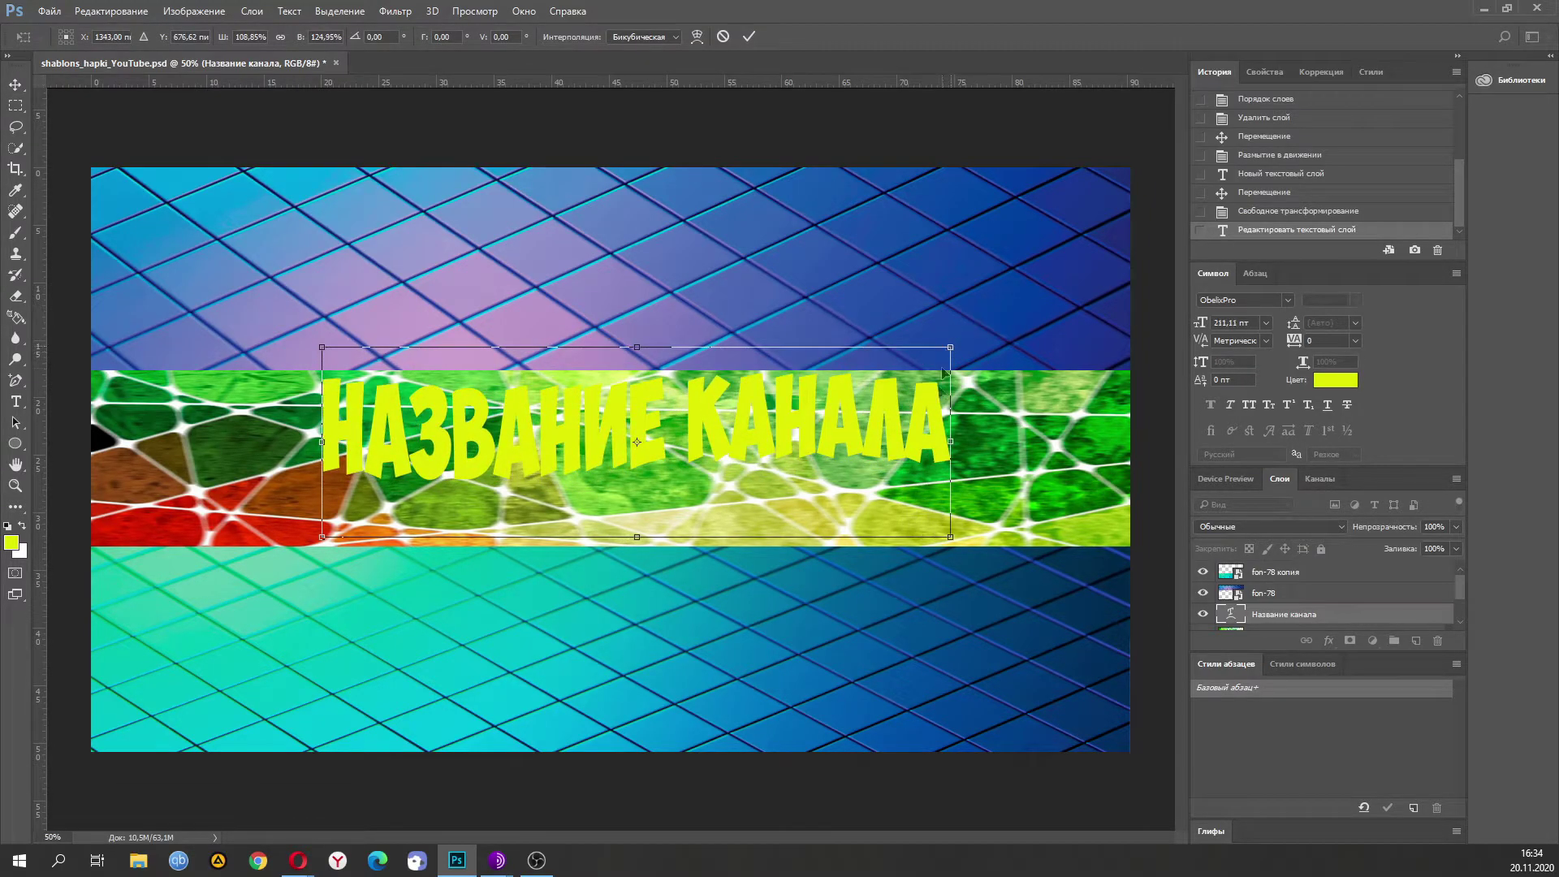
pyautogui.moveTo(951, 540)
pyautogui.mouseDown()
pyautogui.moveTo(967, 560)
pyautogui.moveTo(933, 573)
pyautogui.moveTo(954, 568)
pyautogui.mouseUp()
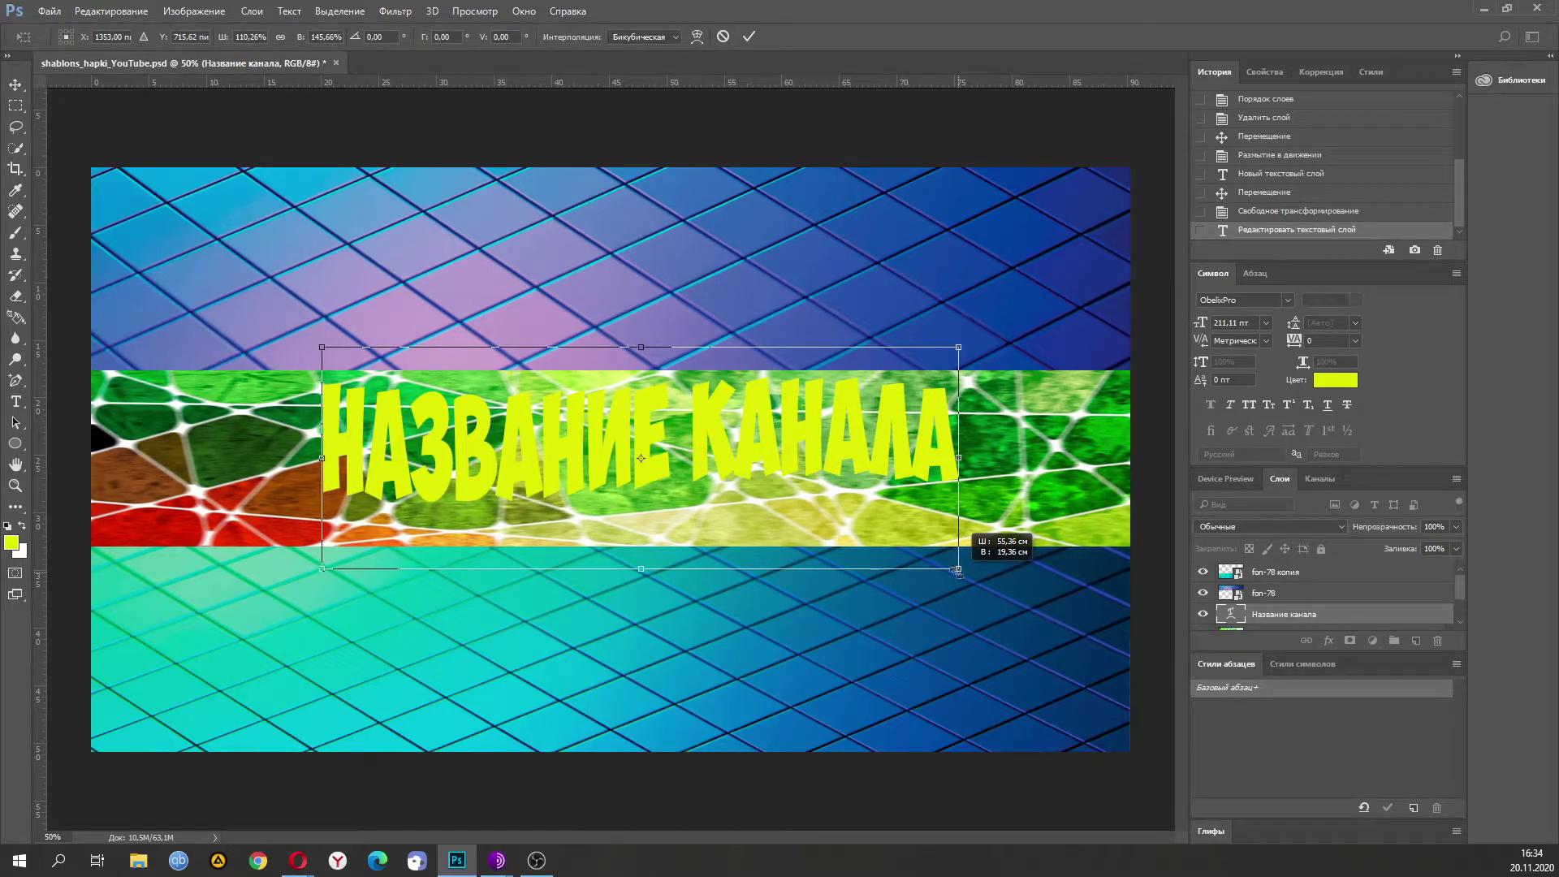
pyautogui.moveTo(767, 445); pyautogui.dragTo(738, 460)
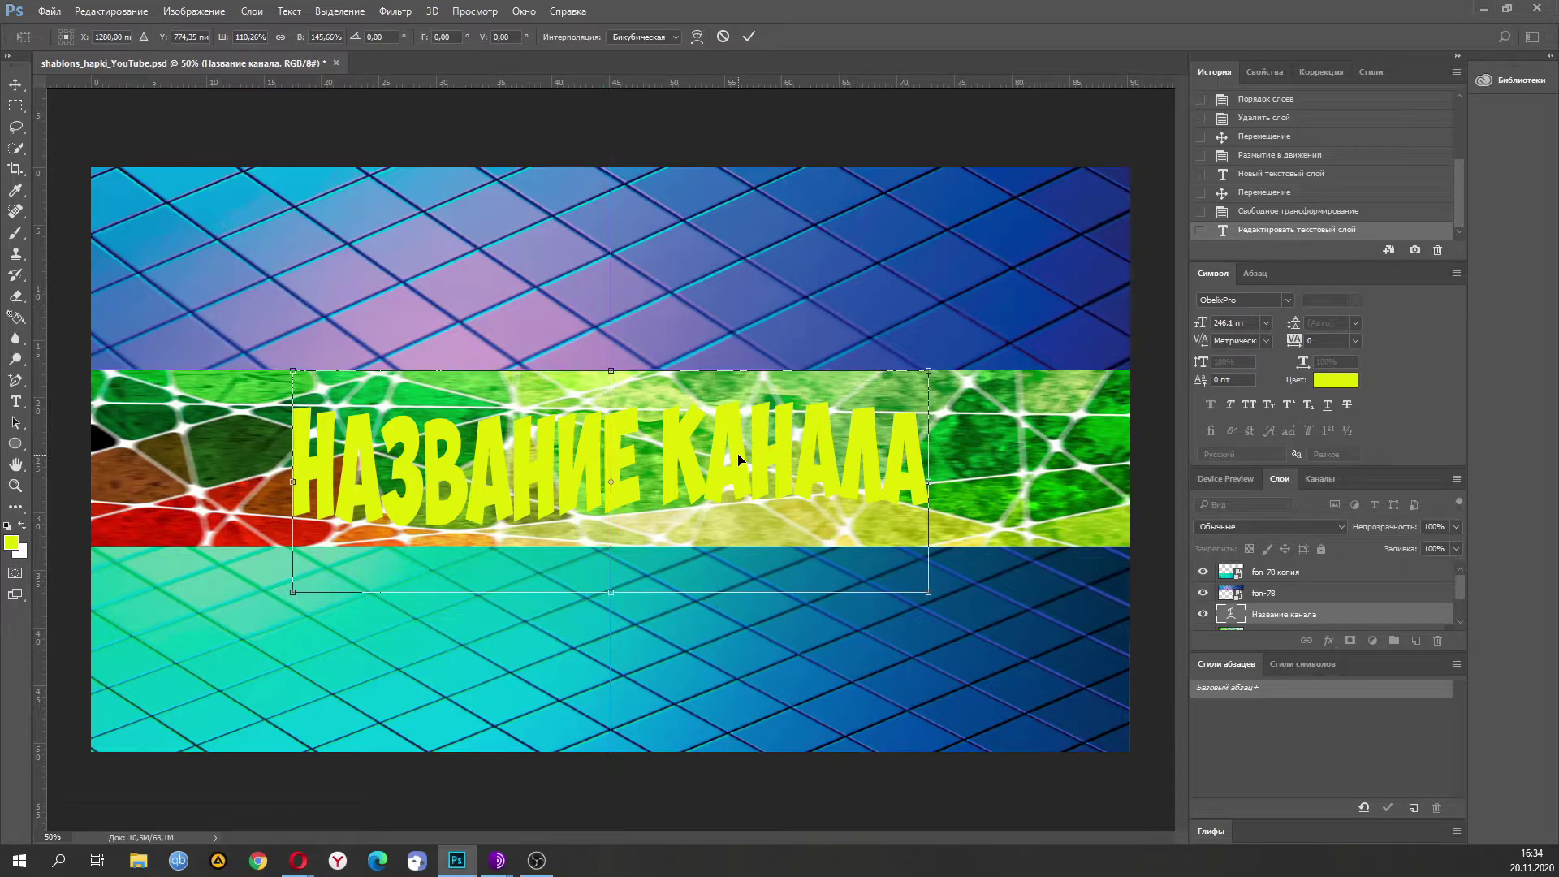
pyautogui.click(16, 84)
pyautogui.click(677, 331)
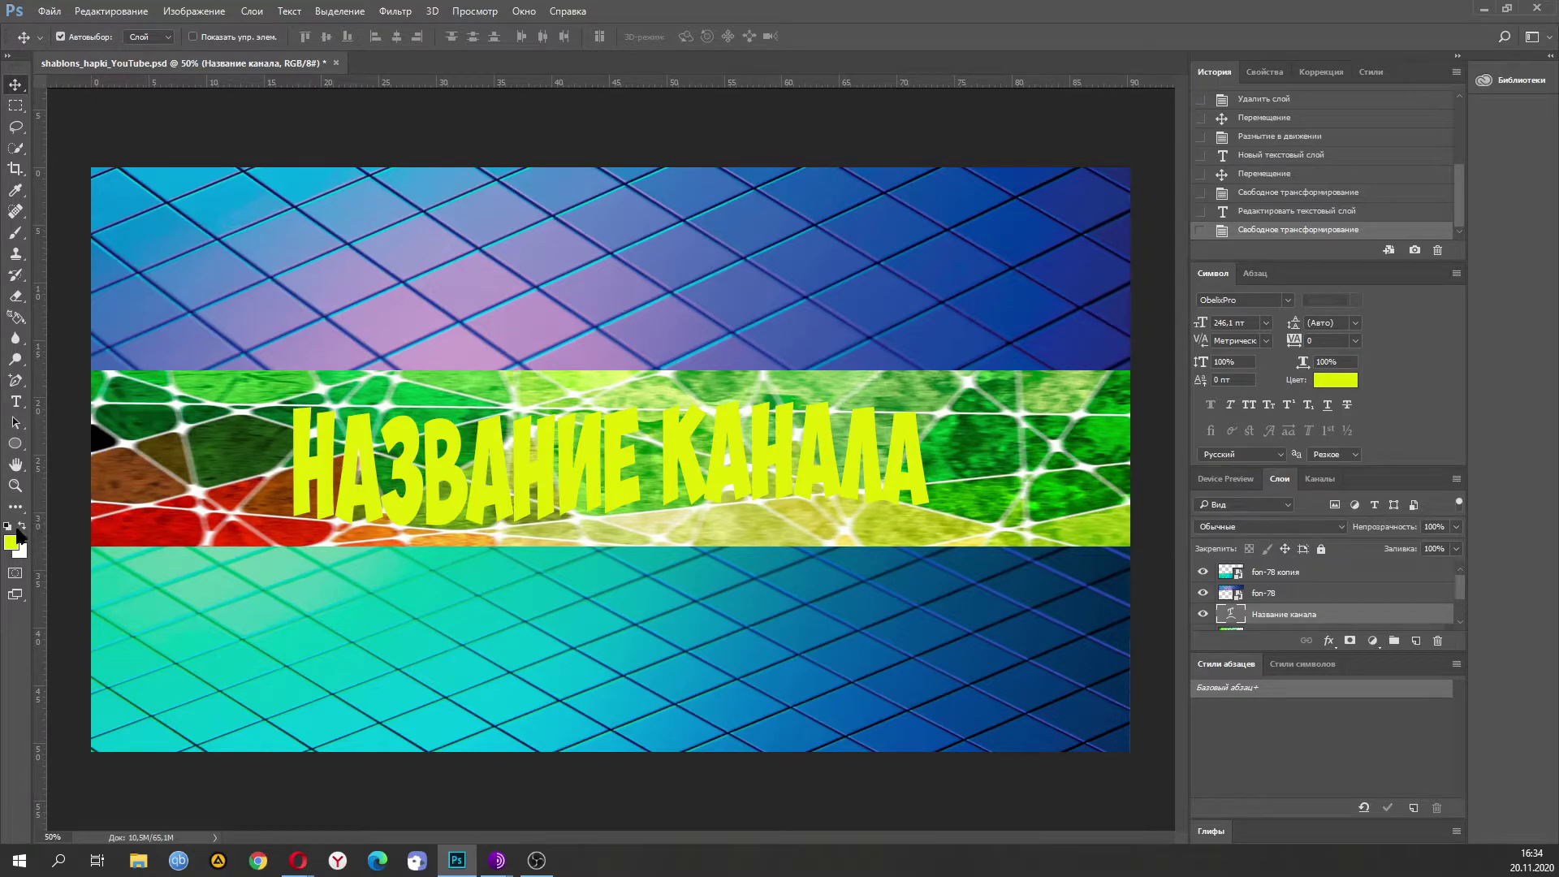
# Recolor all of the channel title text to purple #450da1.
pyautogui.click(16, 401)
pyautogui.click(300, 458)
pyautogui.hotkey('ctrl', 'a')
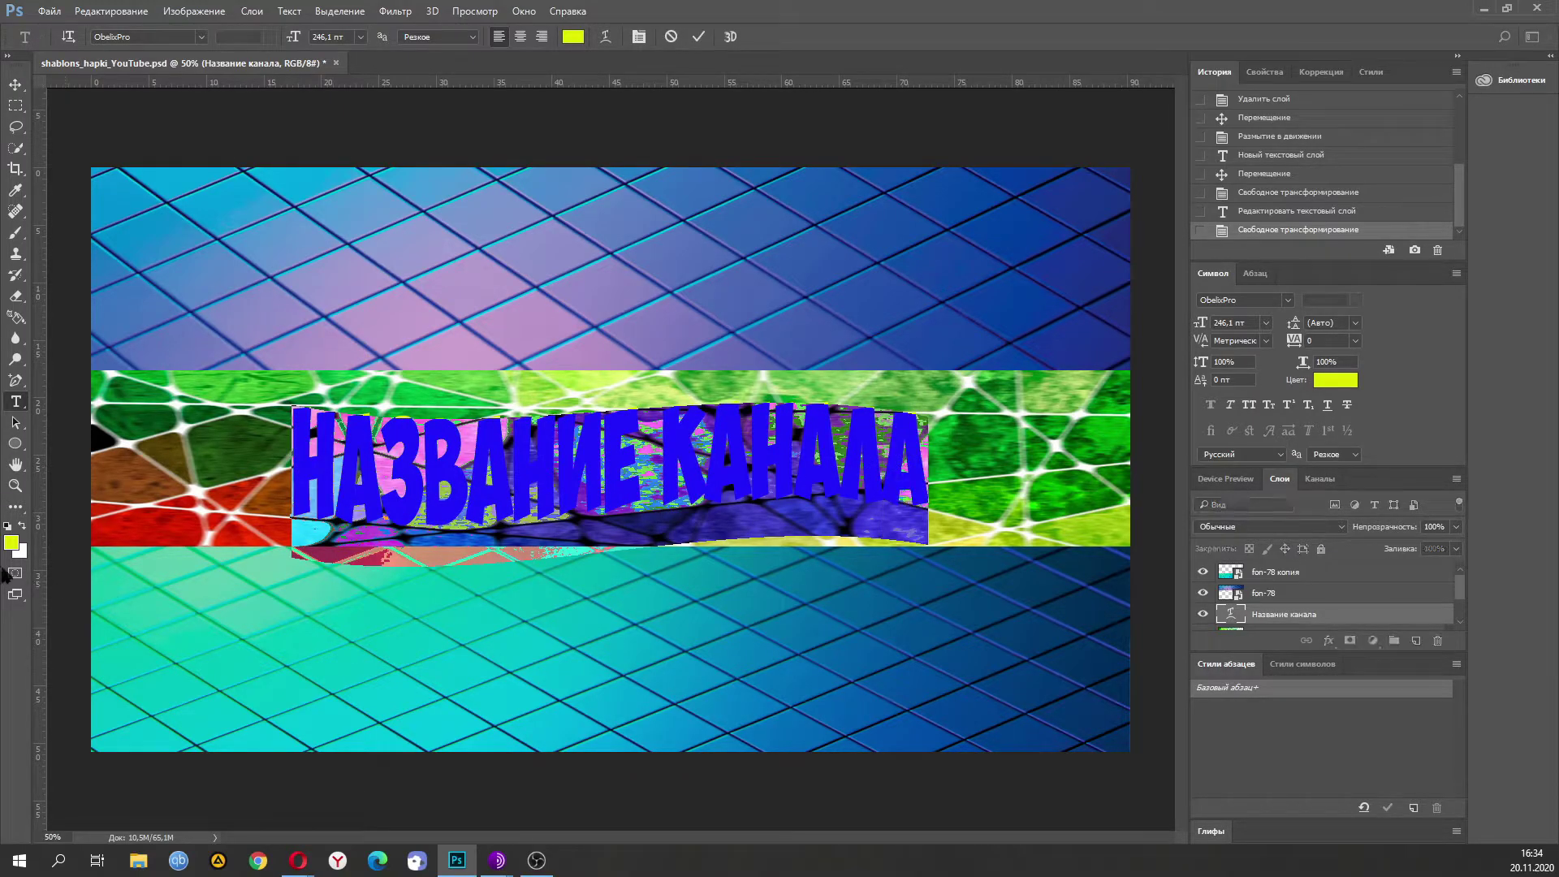
pyautogui.click(13, 543)
pyautogui.moveTo(682, 362); pyautogui.dragTo(647, 309)
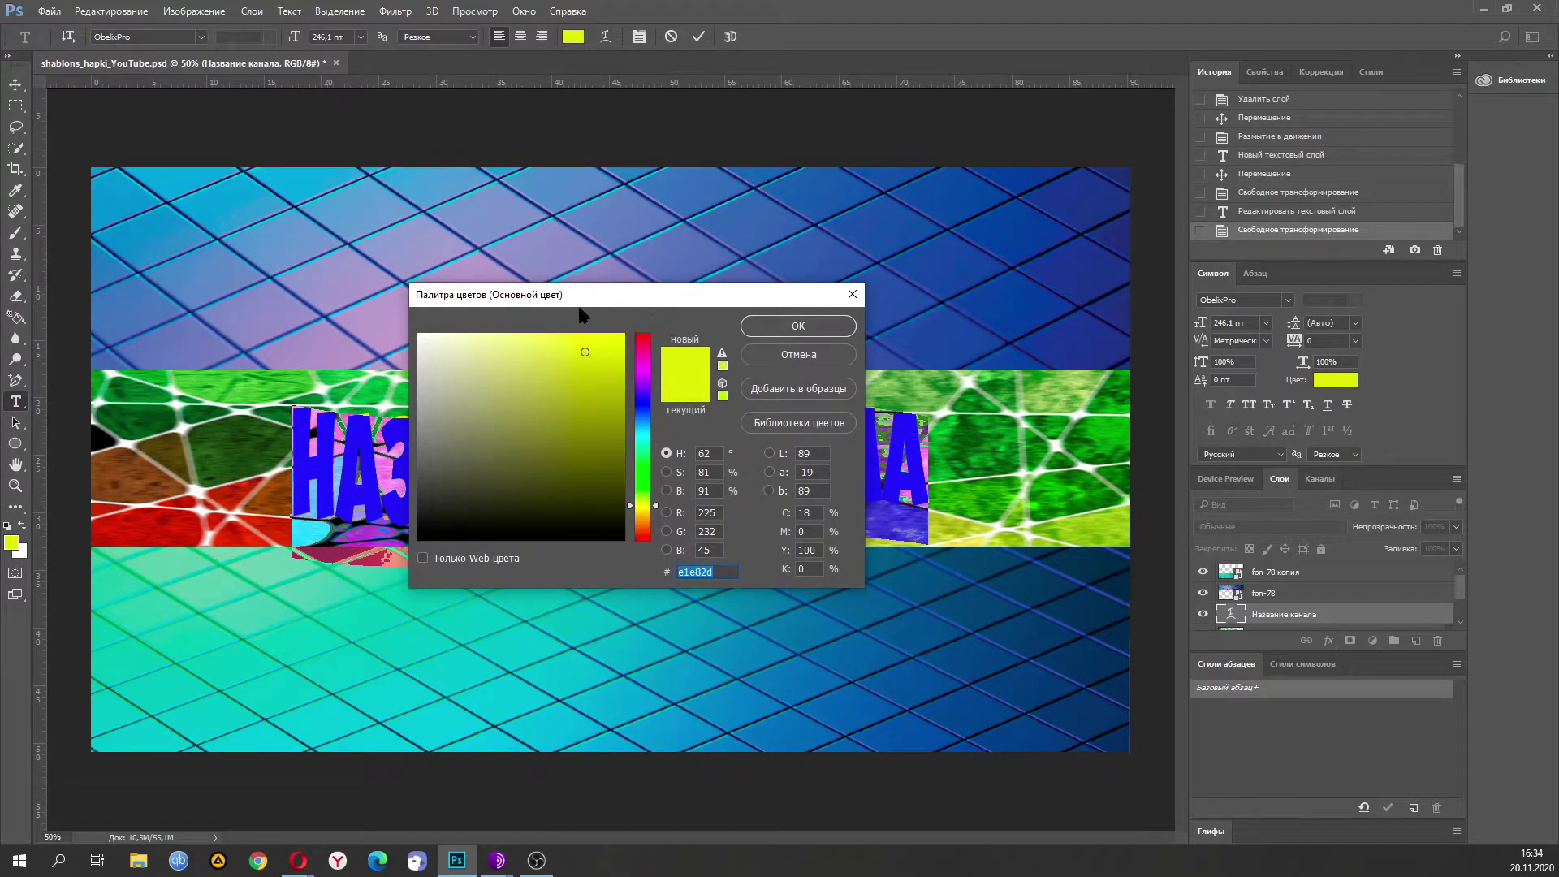
pyautogui.moveTo(646, 393); pyautogui.dragTo(646, 392)
pyautogui.click(609, 411)
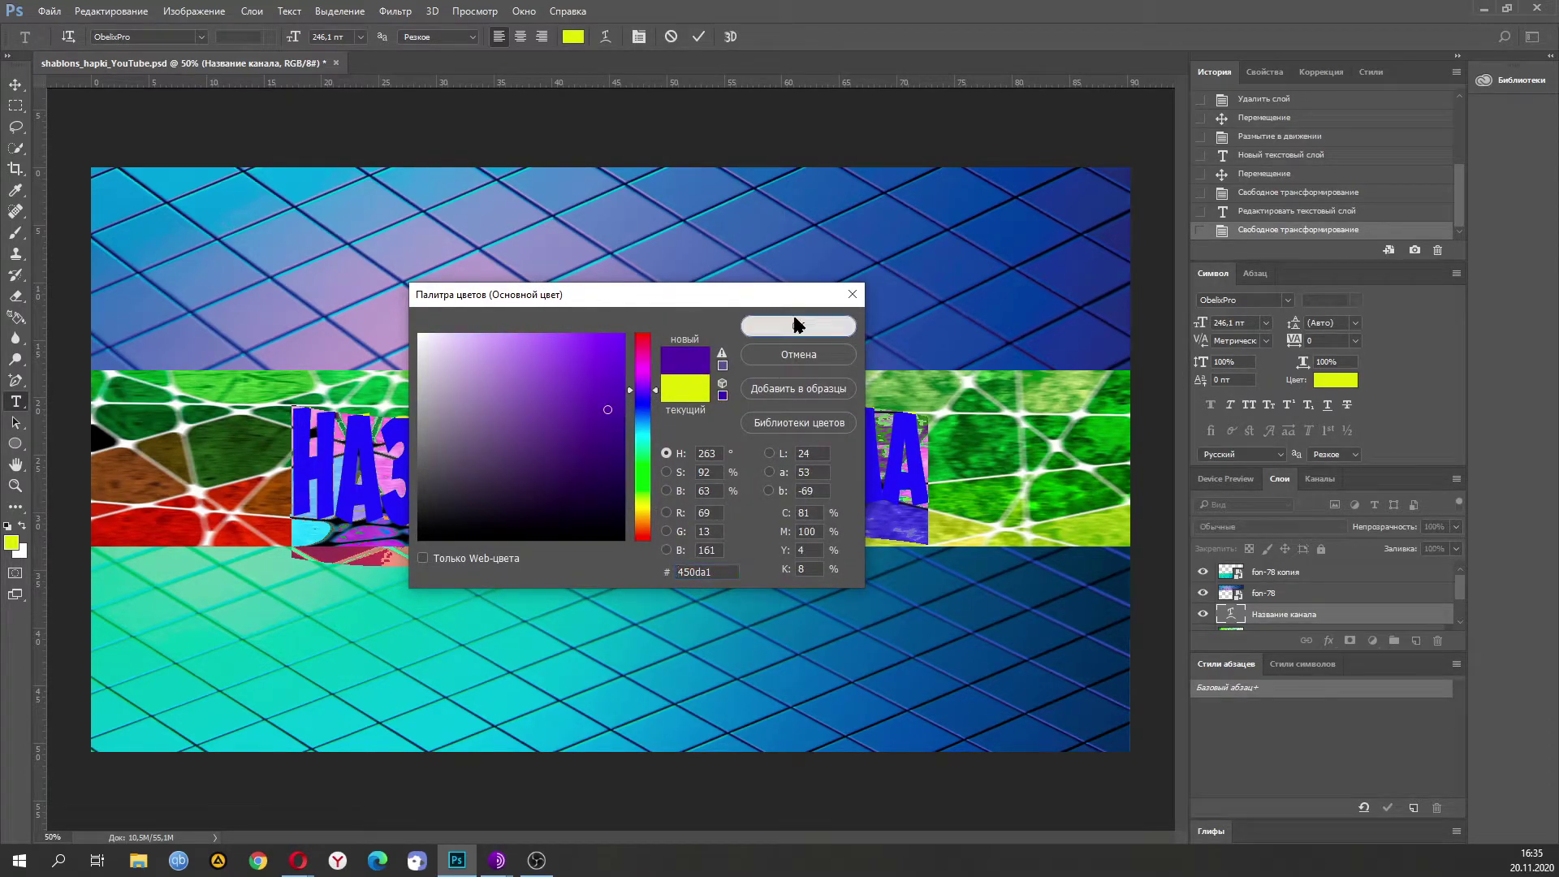
pyautogui.click(798, 326)
pyautogui.click(16, 84)
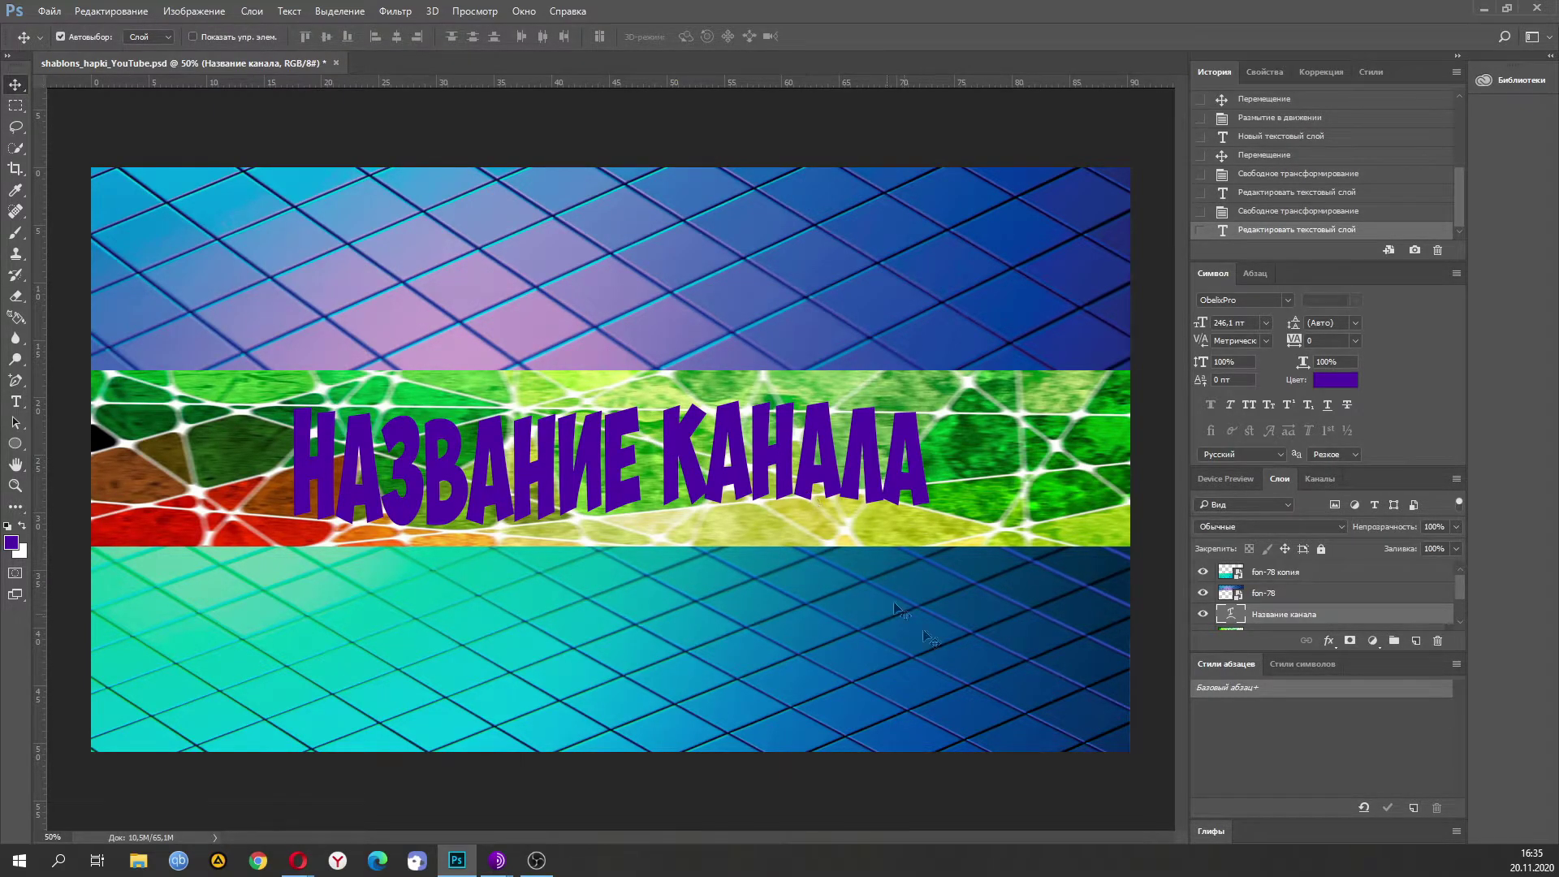
# Add a Bevel & Emboss effect with an inner bevel to the channel title layer and set its size to 7 px.
pyautogui.rightClick(1268, 617)
pyautogui.click(931, 151)
pyautogui.press('h')
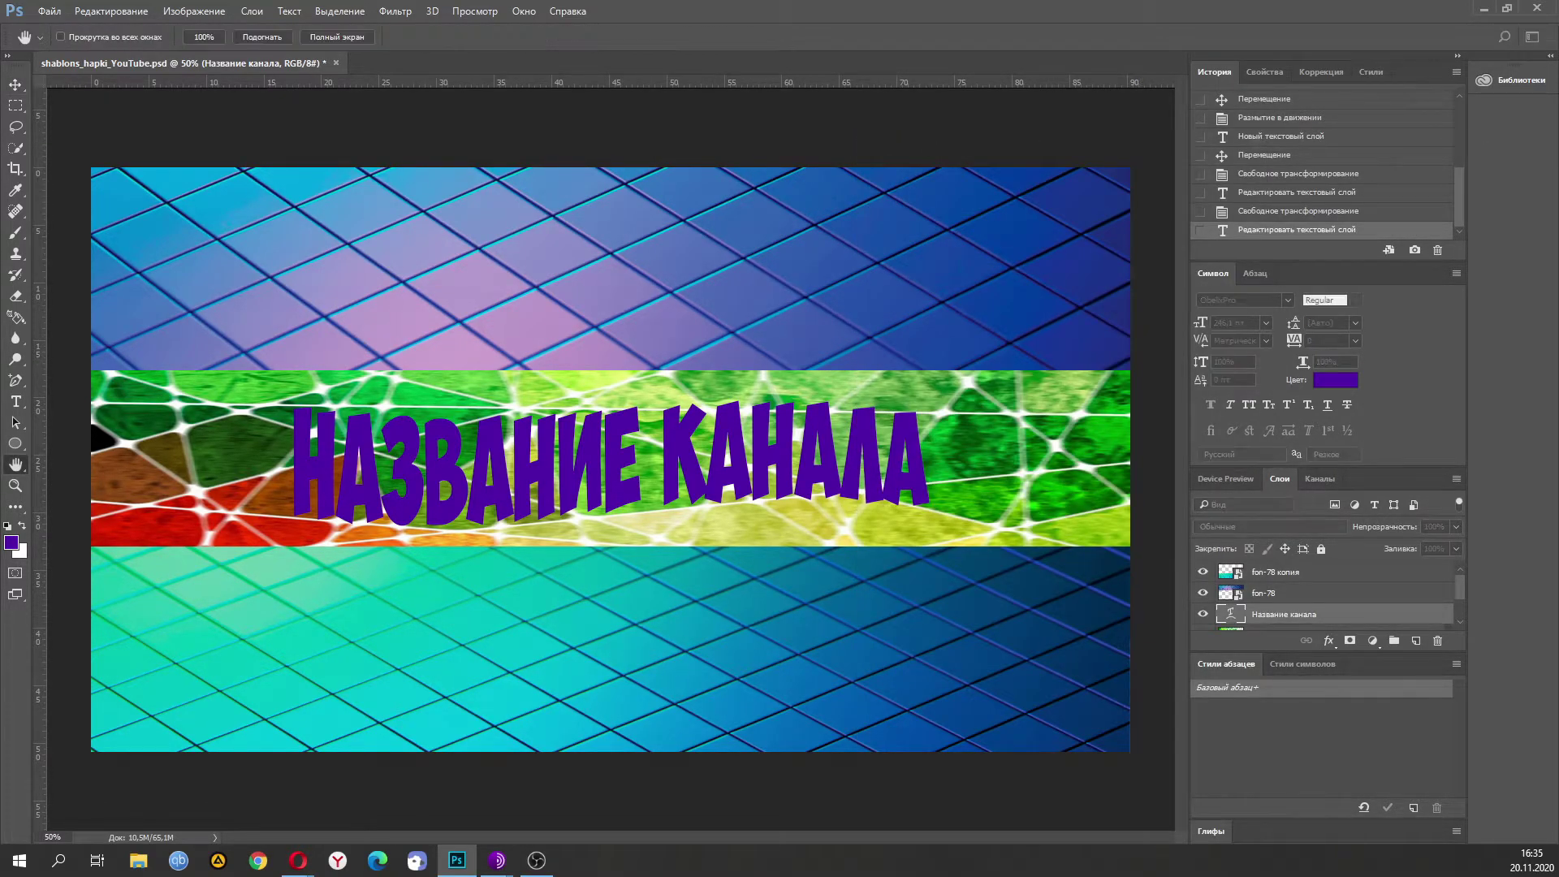
pyautogui.moveTo(981, 250); pyautogui.dragTo(961, 153)
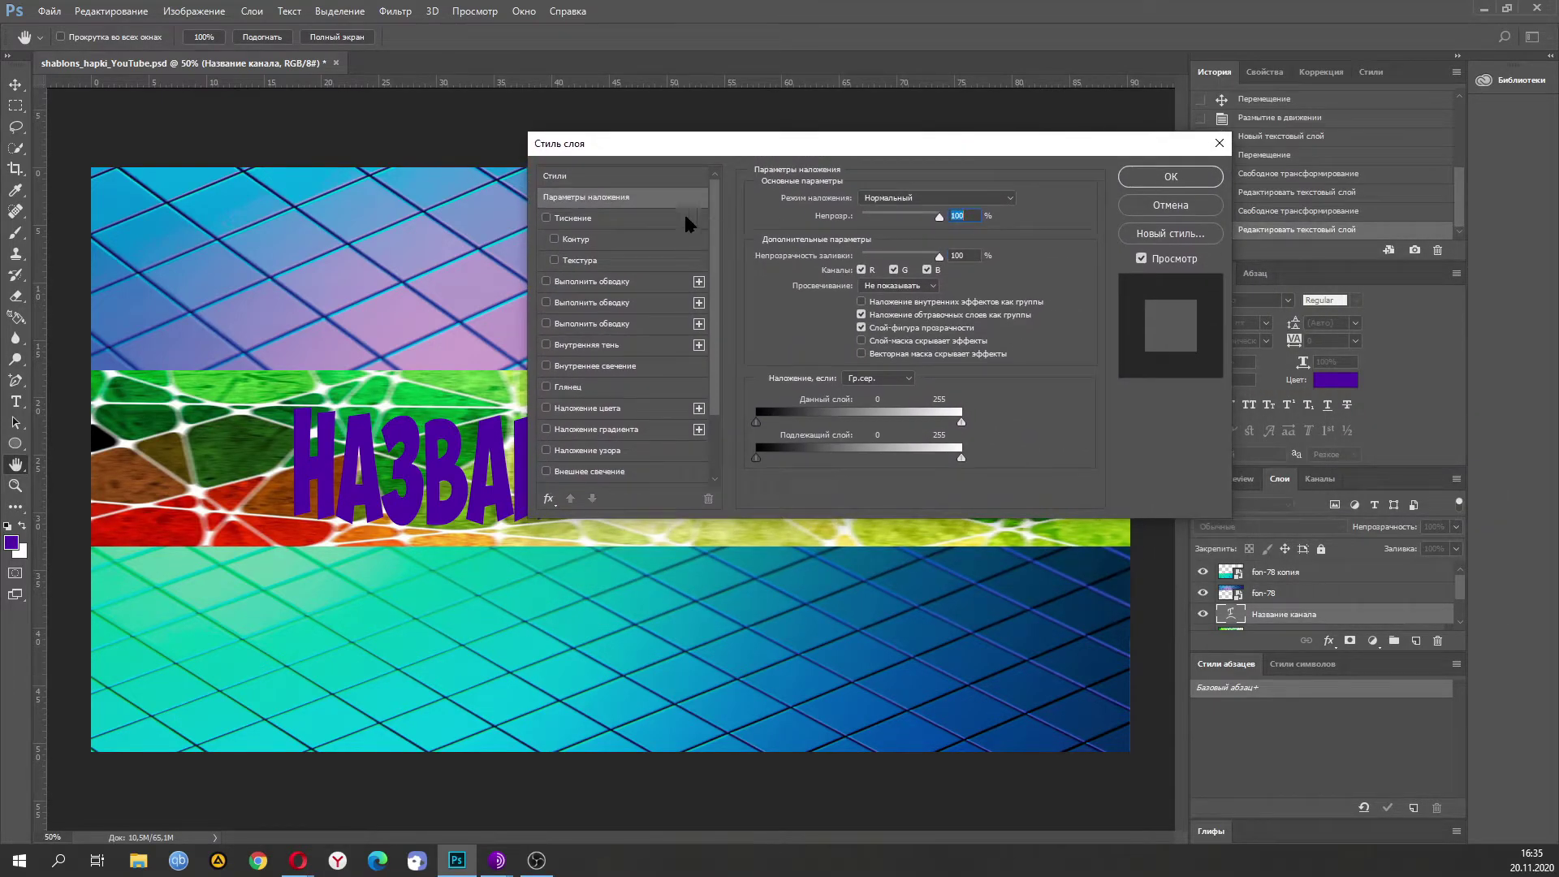
pyautogui.click(545, 218)
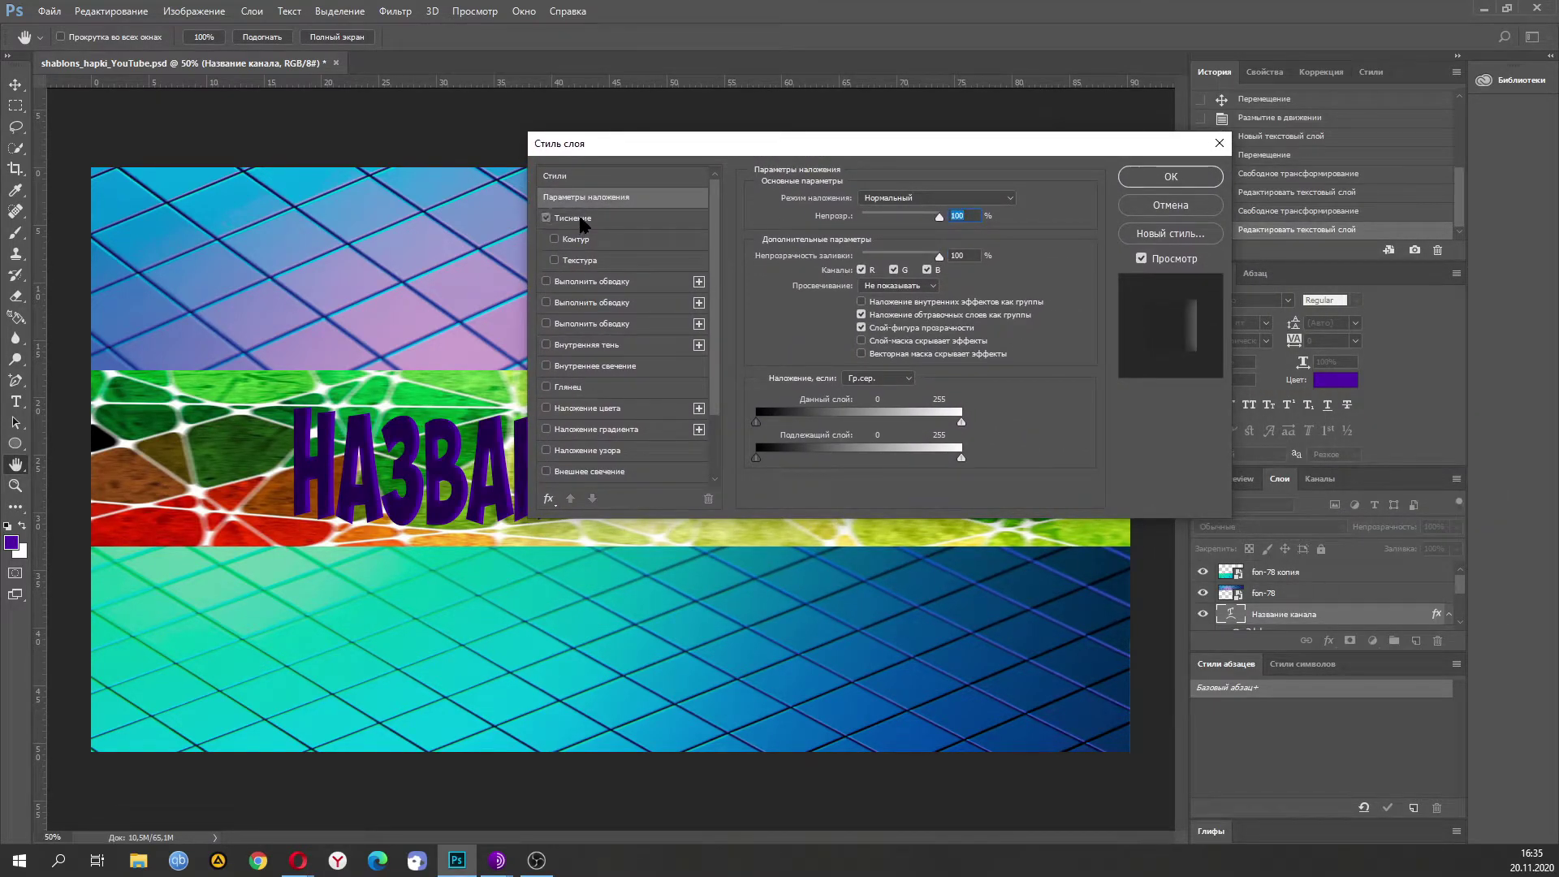
pyautogui.click(584, 221)
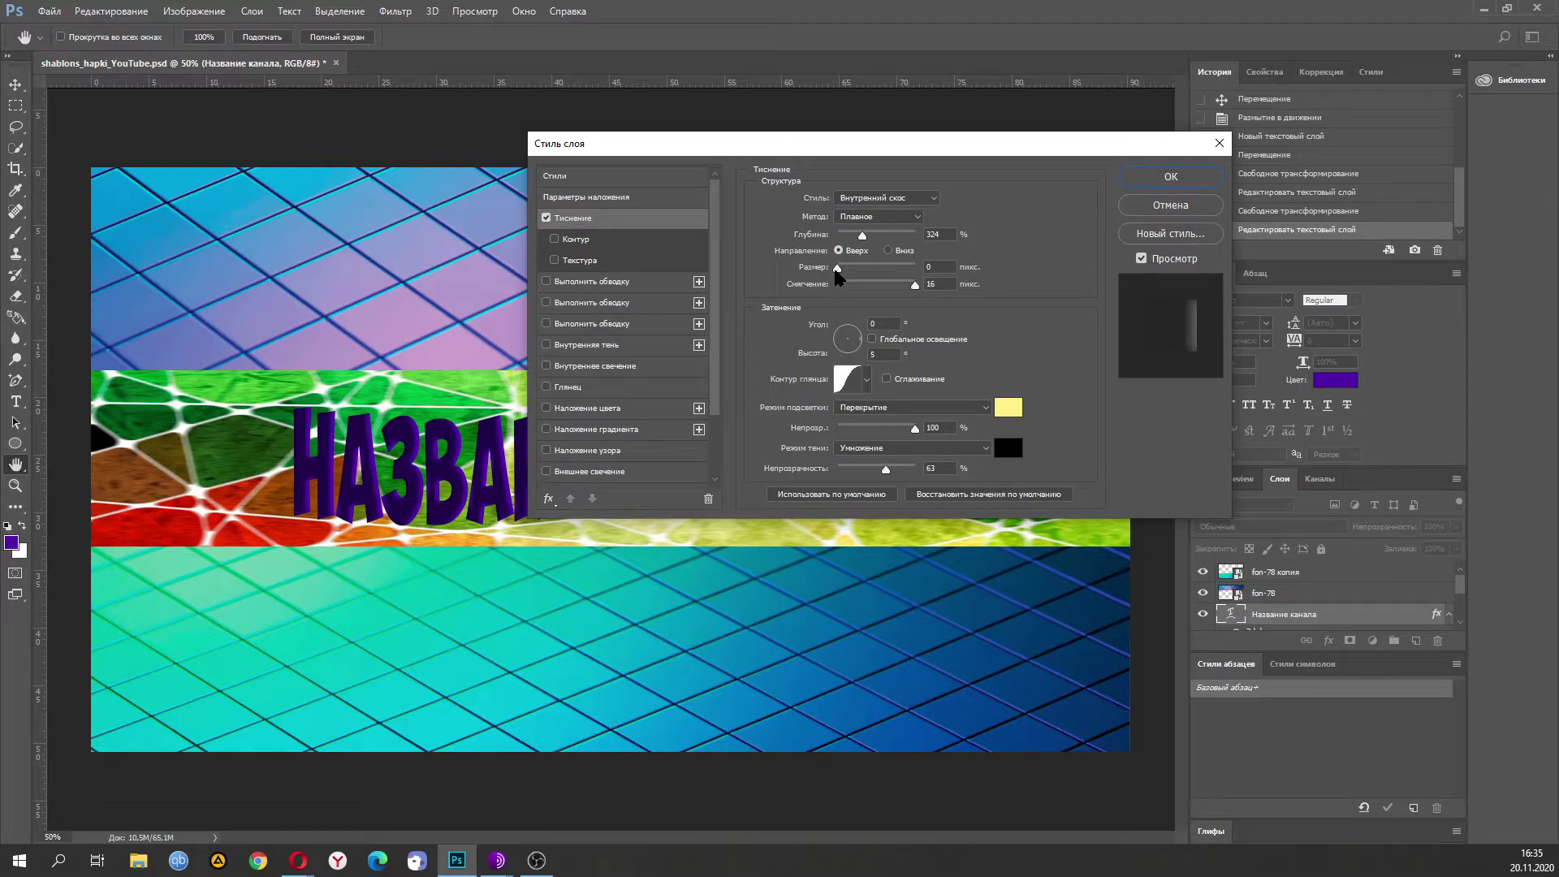
pyautogui.moveTo(837, 275); pyautogui.dragTo(851, 270)
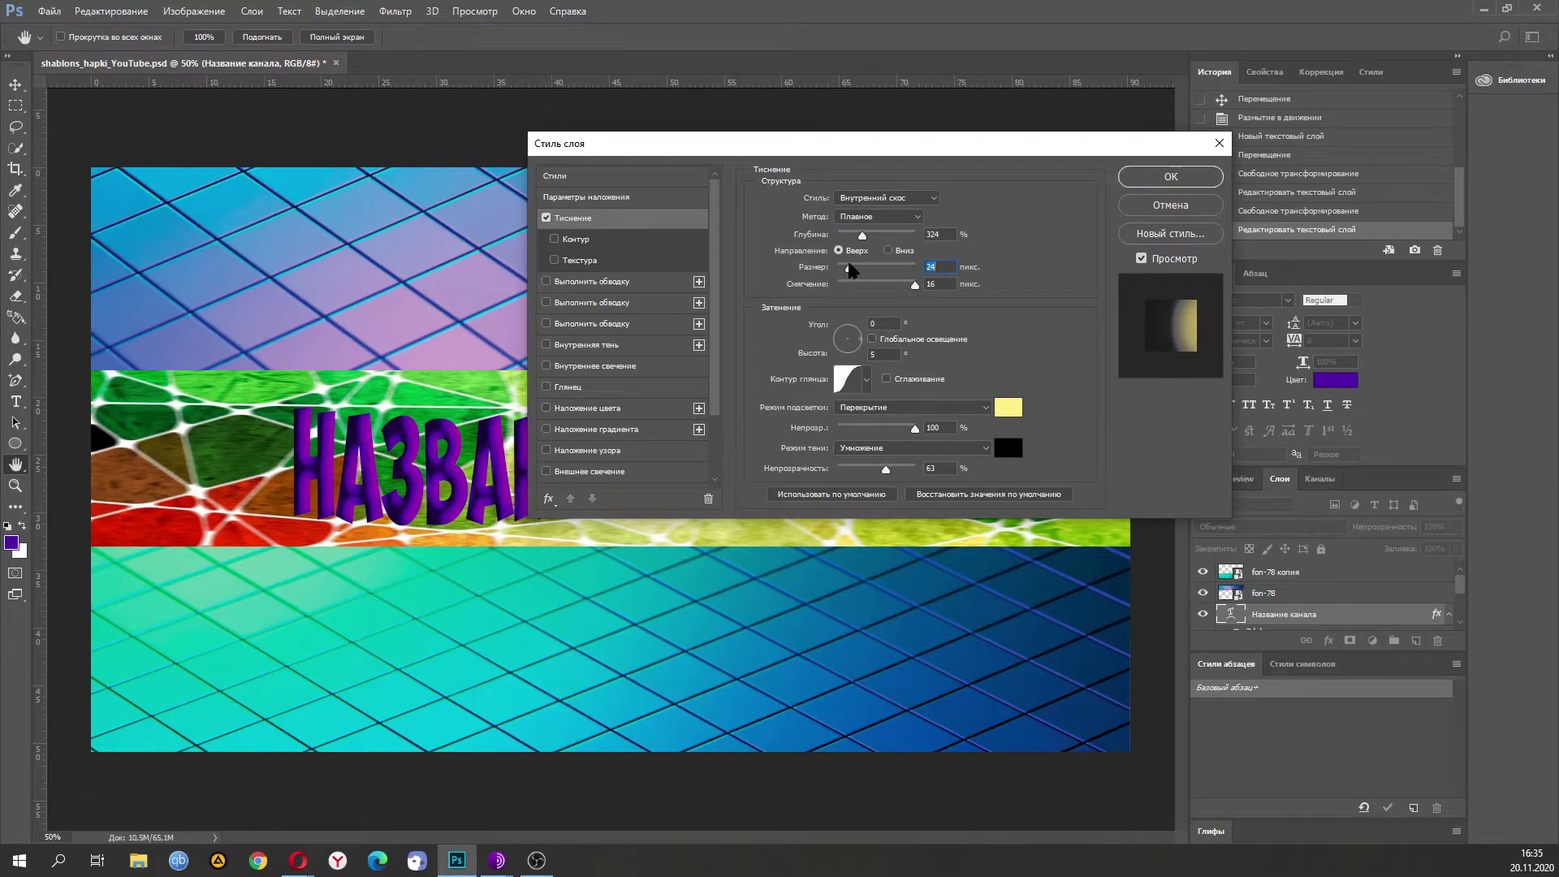
pyautogui.moveTo(851, 150); pyautogui.dragTo(1016, 292)
pyautogui.moveTo(1007, 408)
pyautogui.mouseDown()
pyautogui.moveTo(1021, 414)
pyautogui.moveTo(1005, 413)
pyautogui.mouseUp()
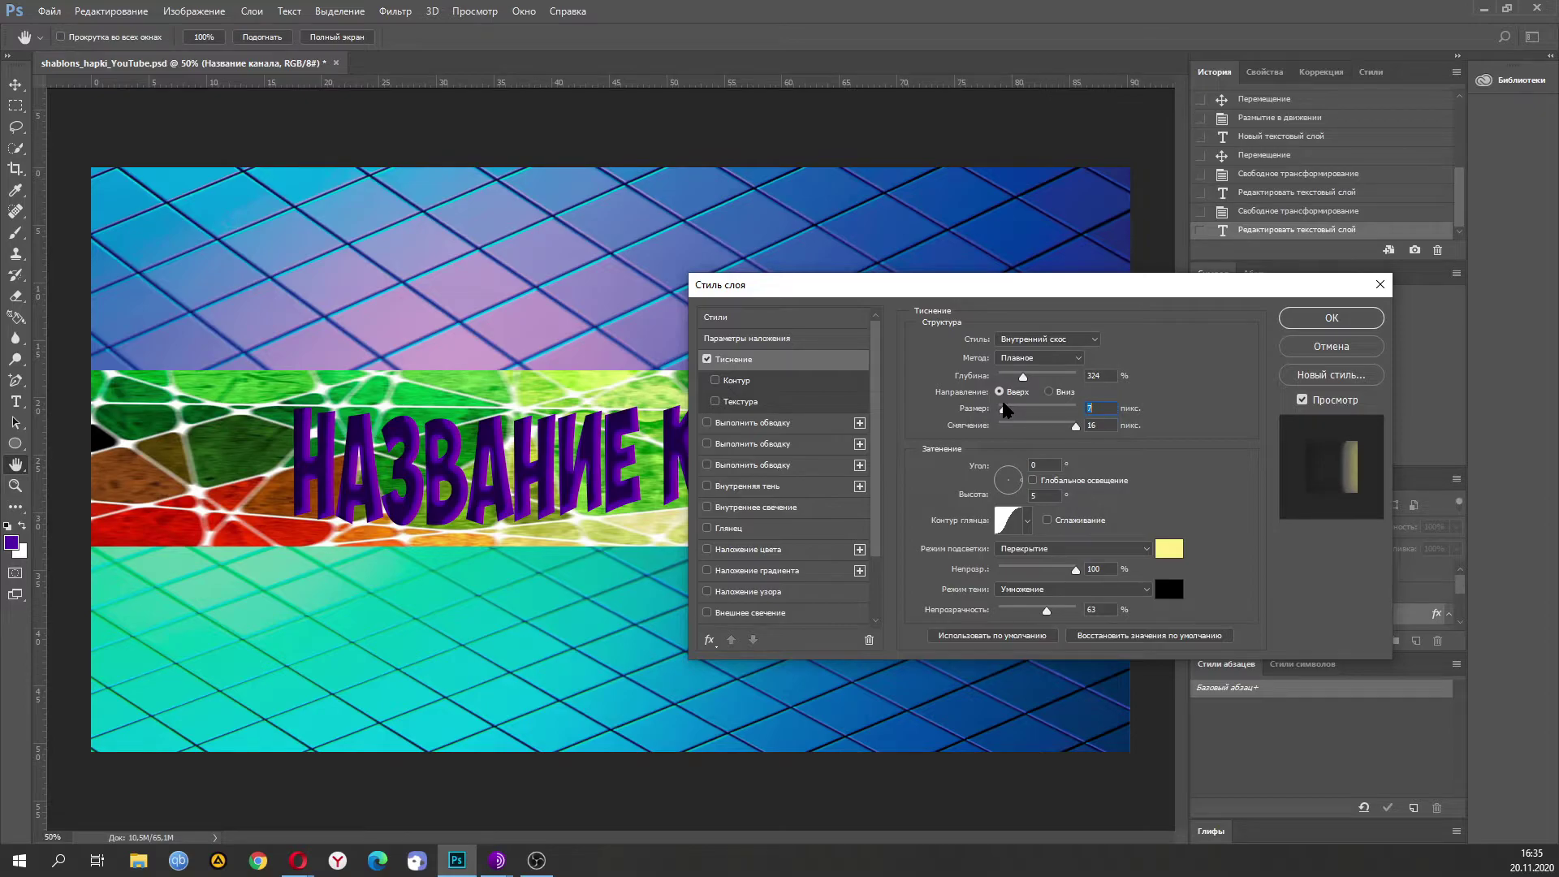
# Add a light outside Stroke effect to the channel title with a size of 6 px.
pyautogui.click(708, 423)
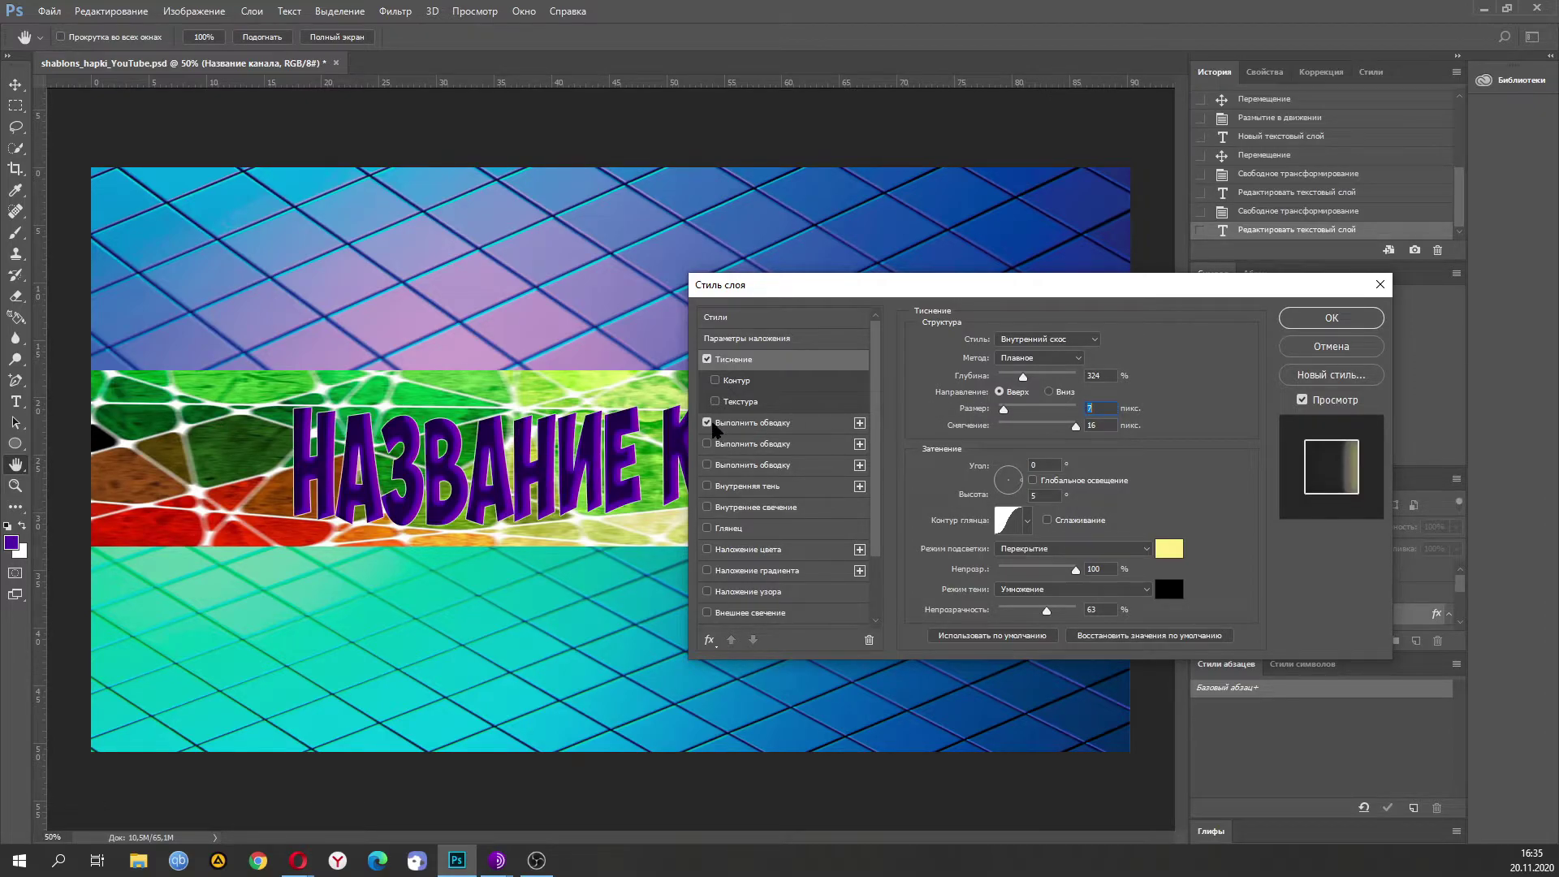
pyautogui.click(733, 423)
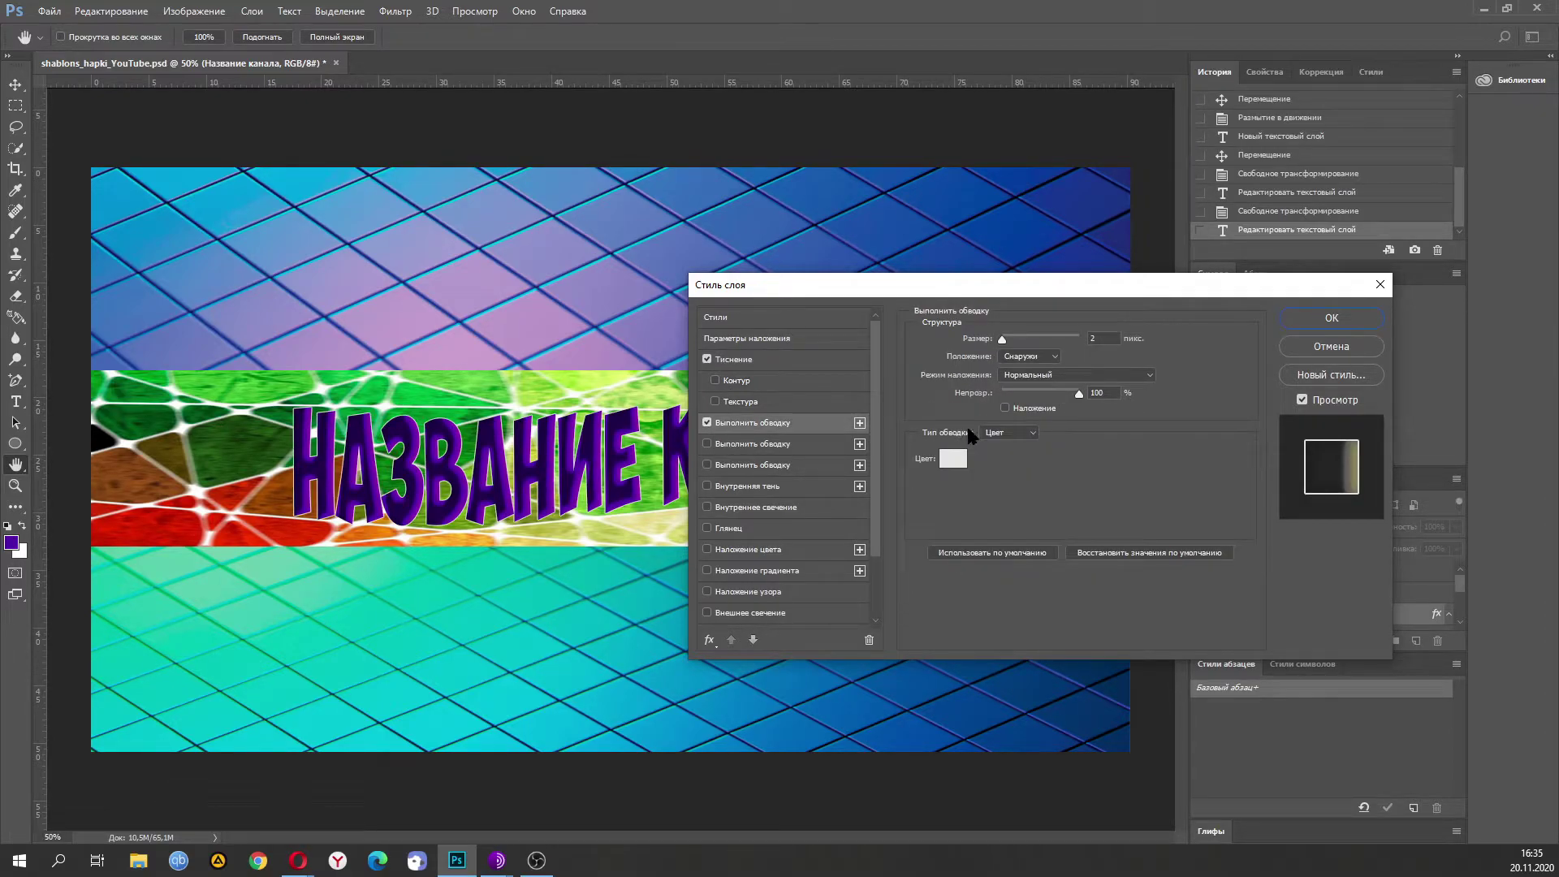
pyautogui.moveTo(1003, 341); pyautogui.dragTo(1007, 339)
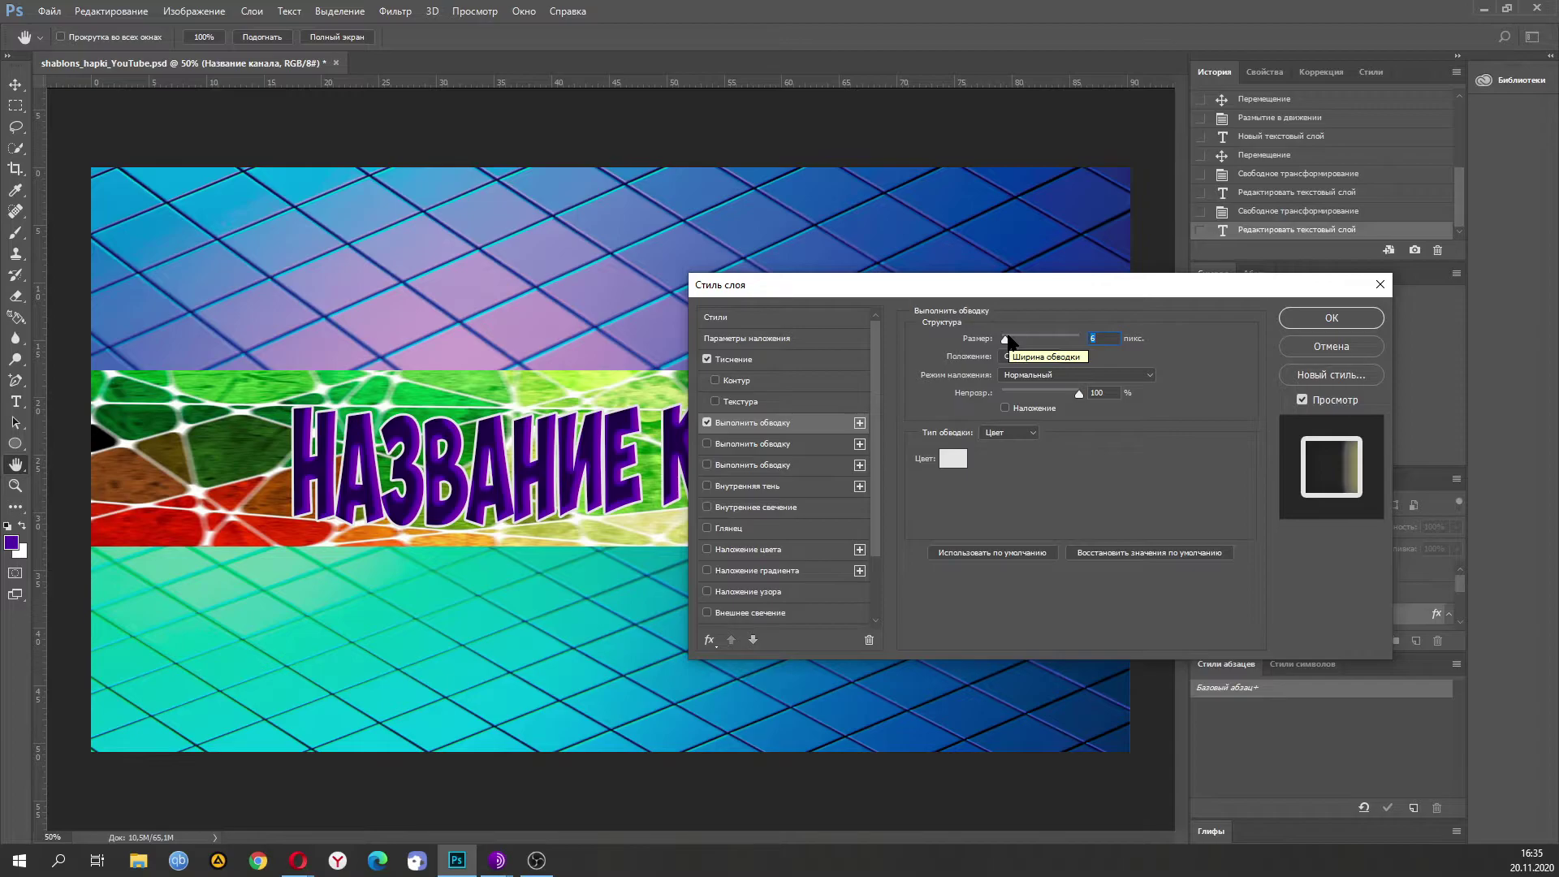
# Compare the black and red stroke effects on the channel title in place of the light stroke.
pyautogui.click(707, 424)
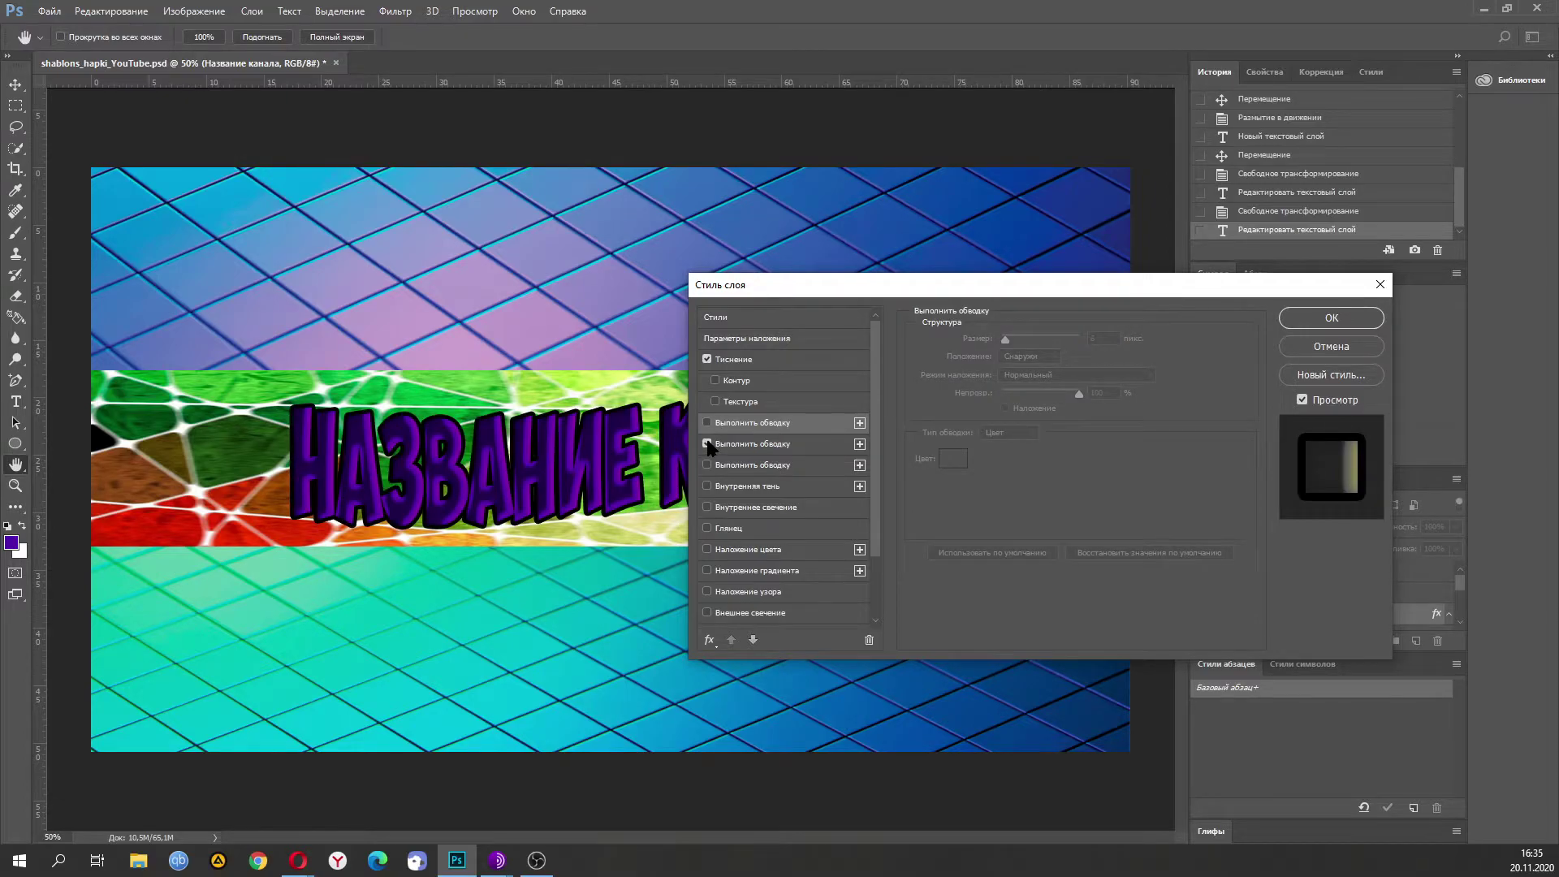
pyautogui.click(707, 444)
pyautogui.click(707, 465)
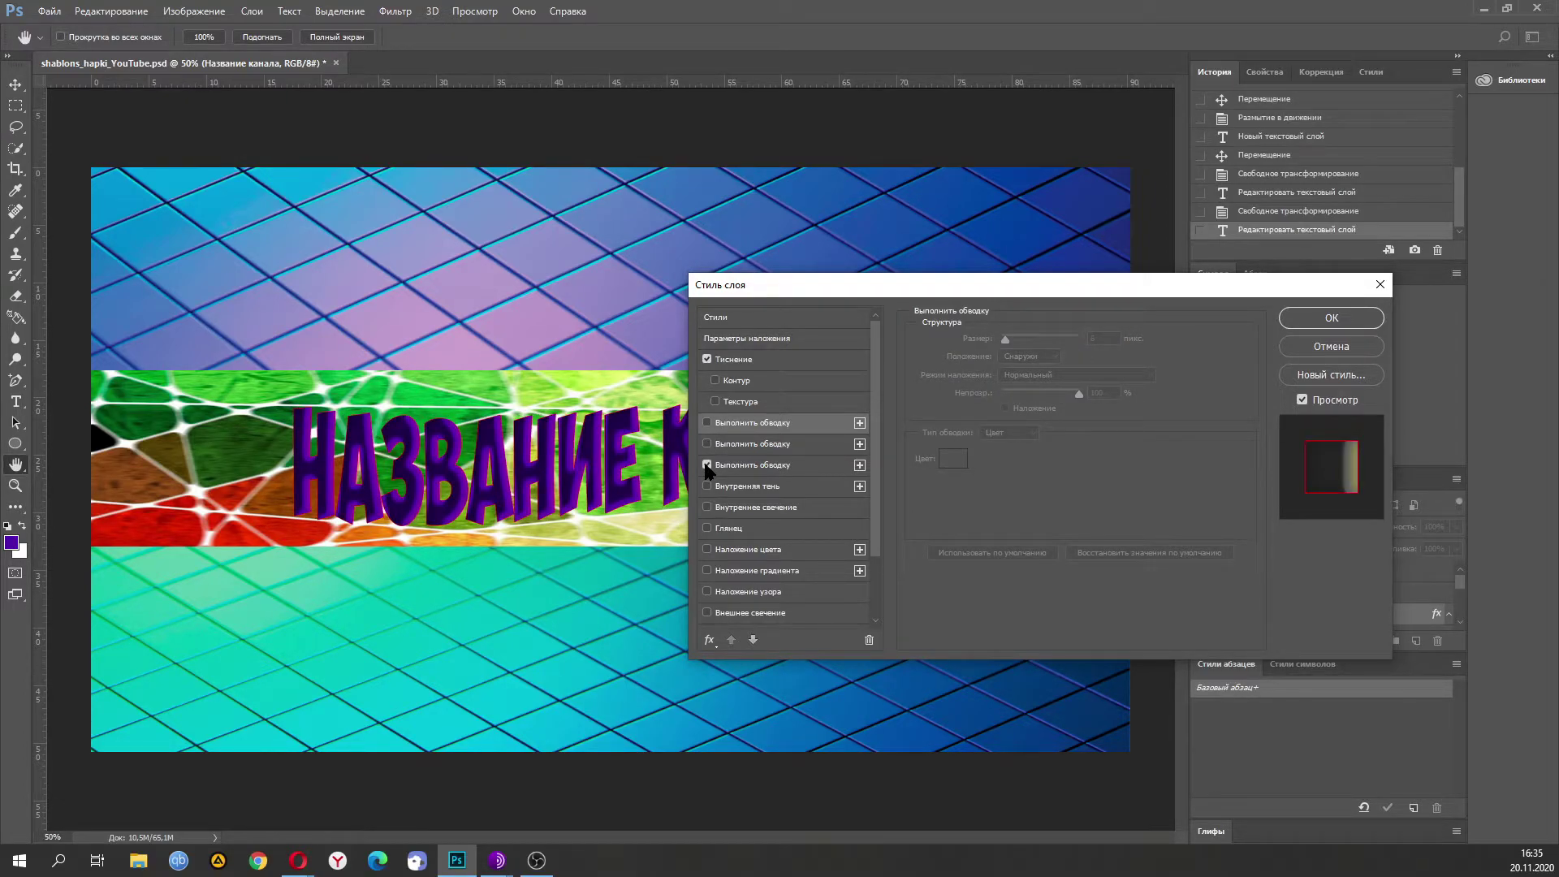
pyautogui.click(708, 466)
pyautogui.click(729, 424)
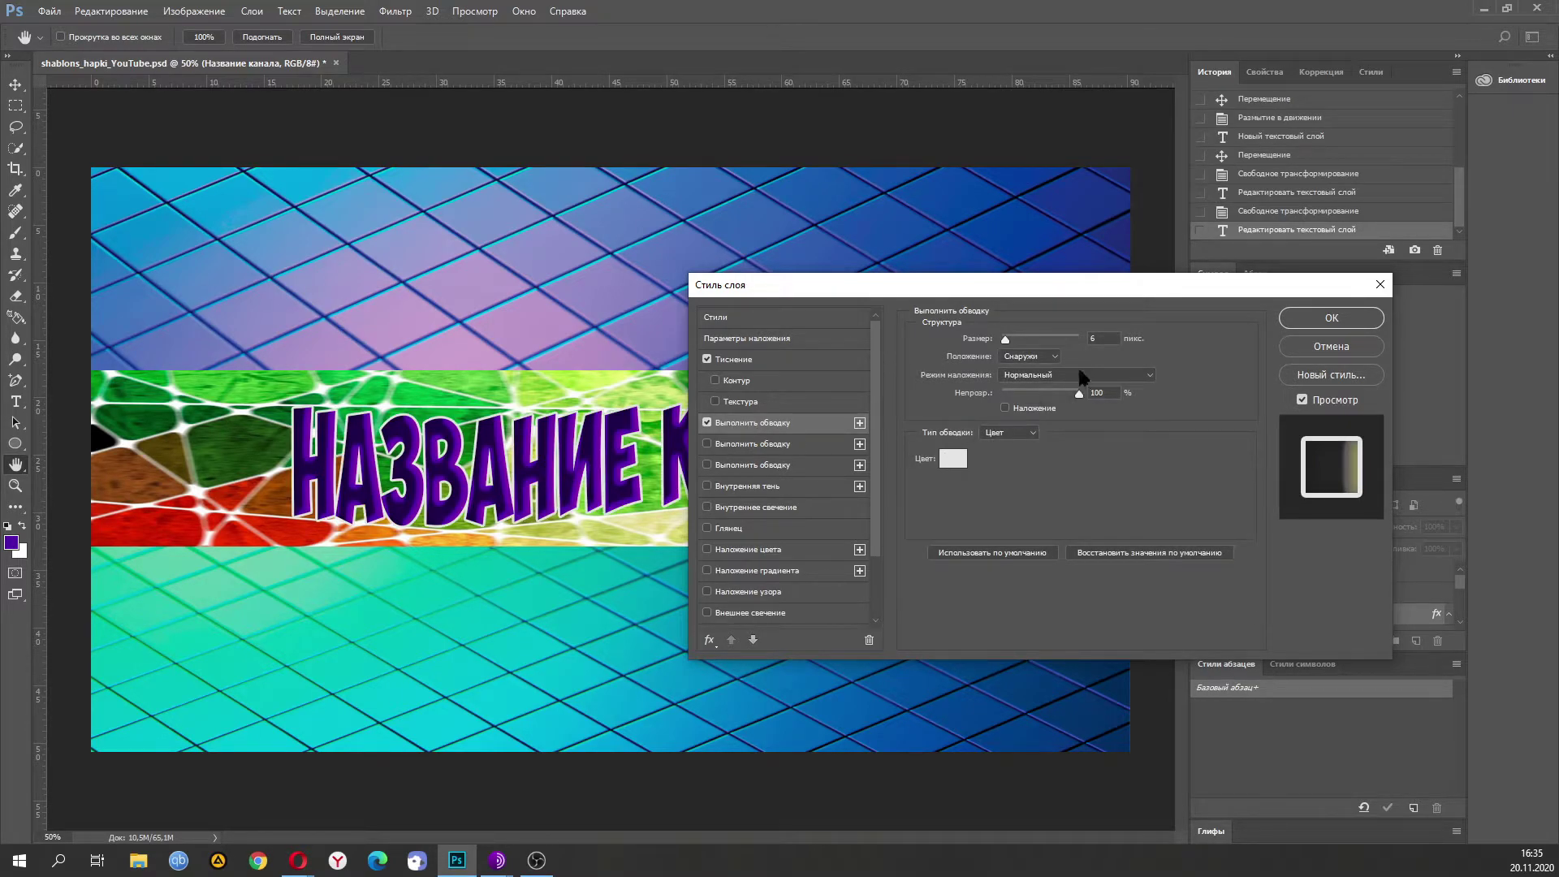
# Add an Outer Glow effect to the channel title and set the glow color to blue #1236e9.
pyautogui.moveTo(984, 286); pyautogui.dragTo(933, 182)
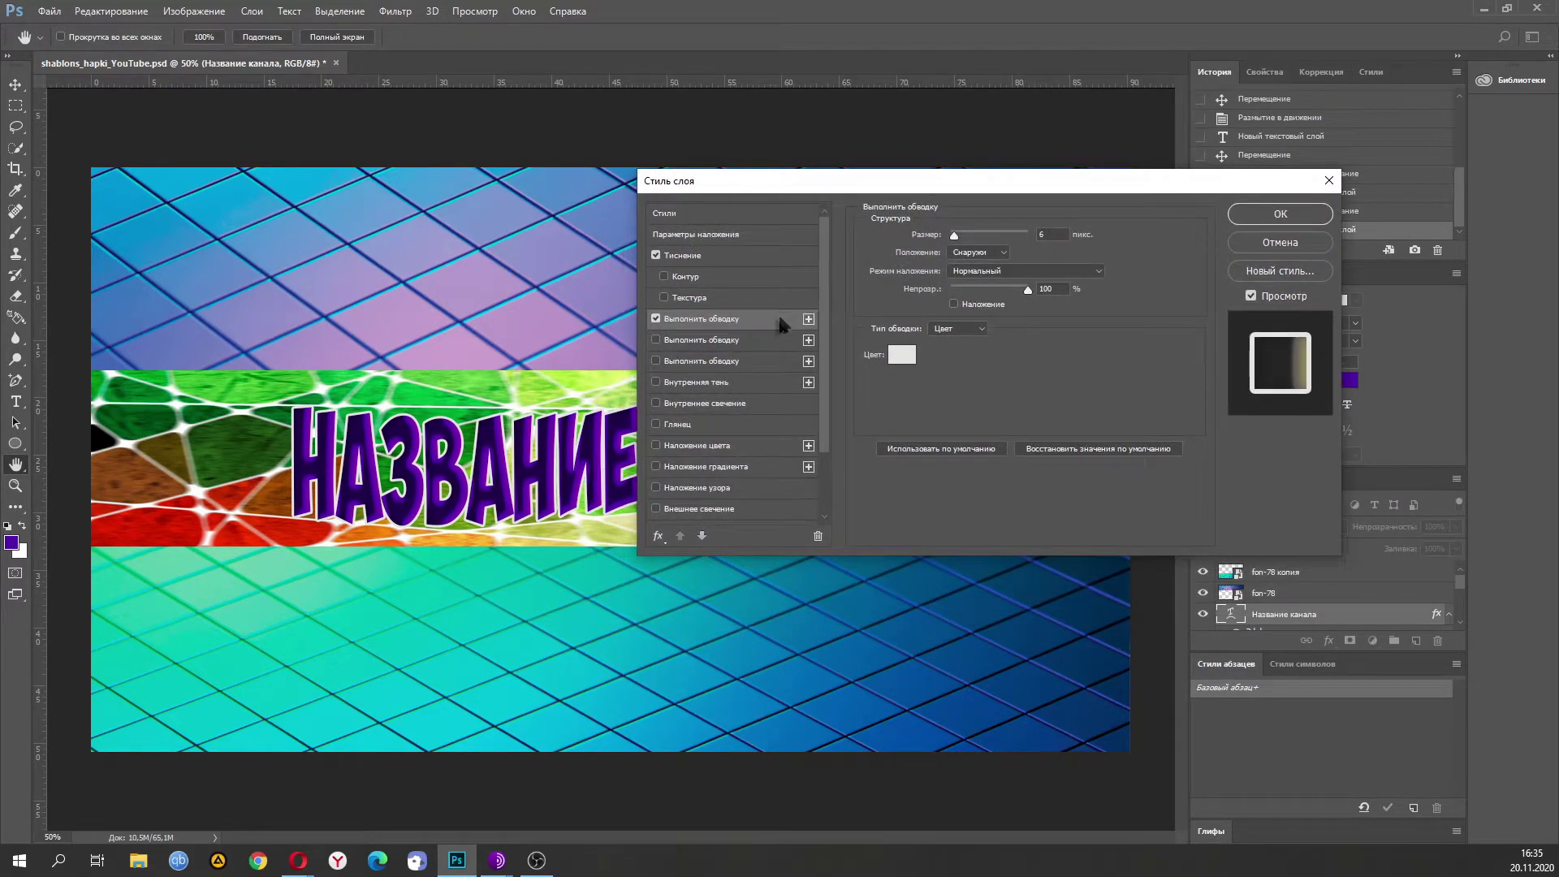
pyautogui.click(656, 488)
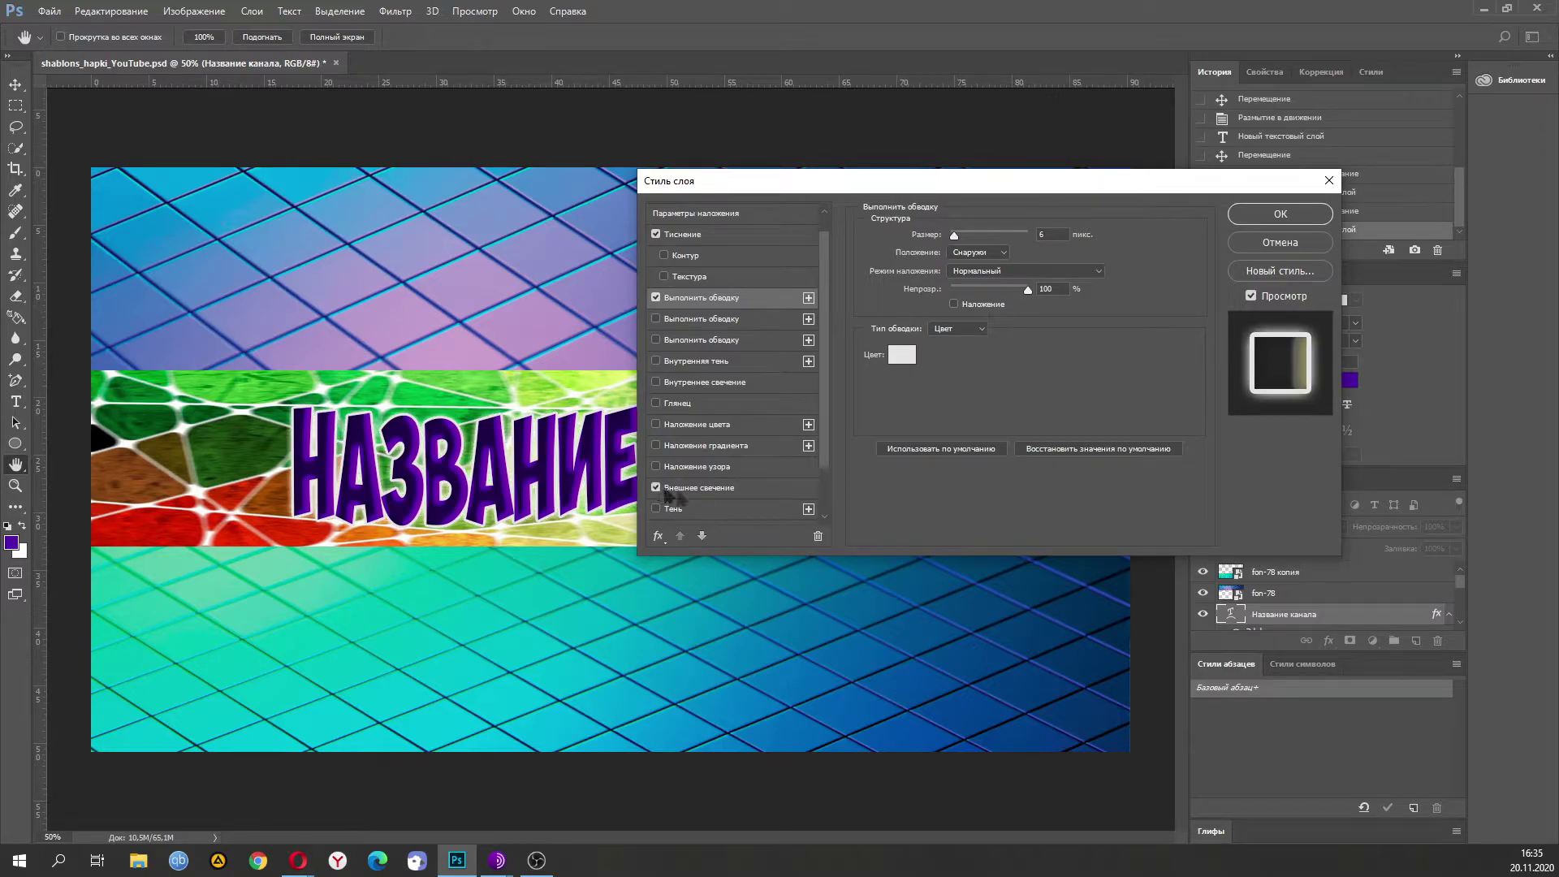
pyautogui.click(713, 487)
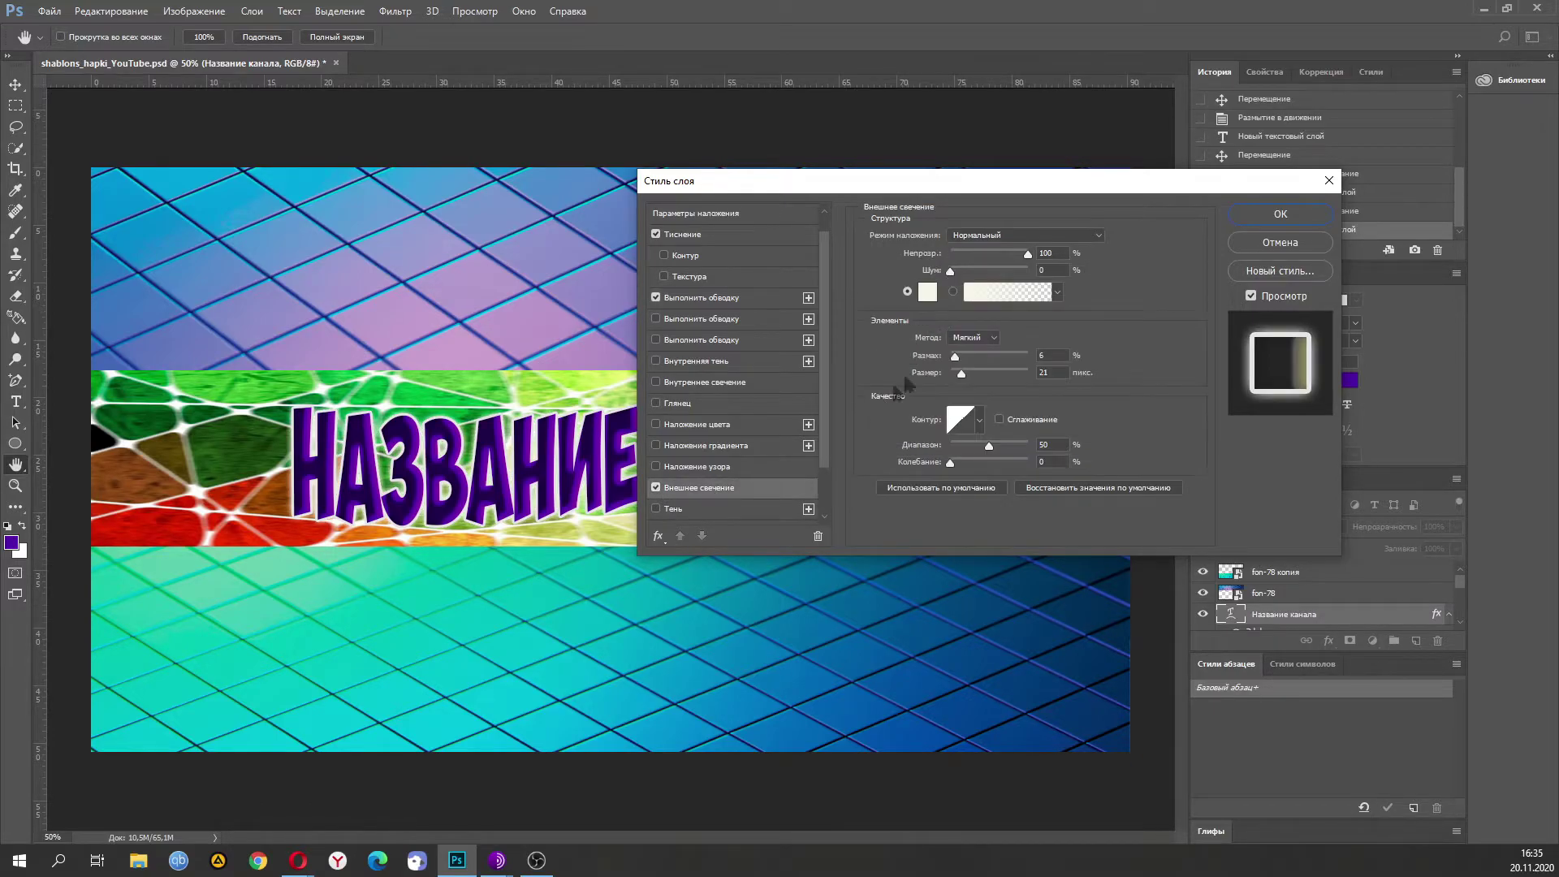
pyautogui.click(926, 295)
pyautogui.click(608, 351)
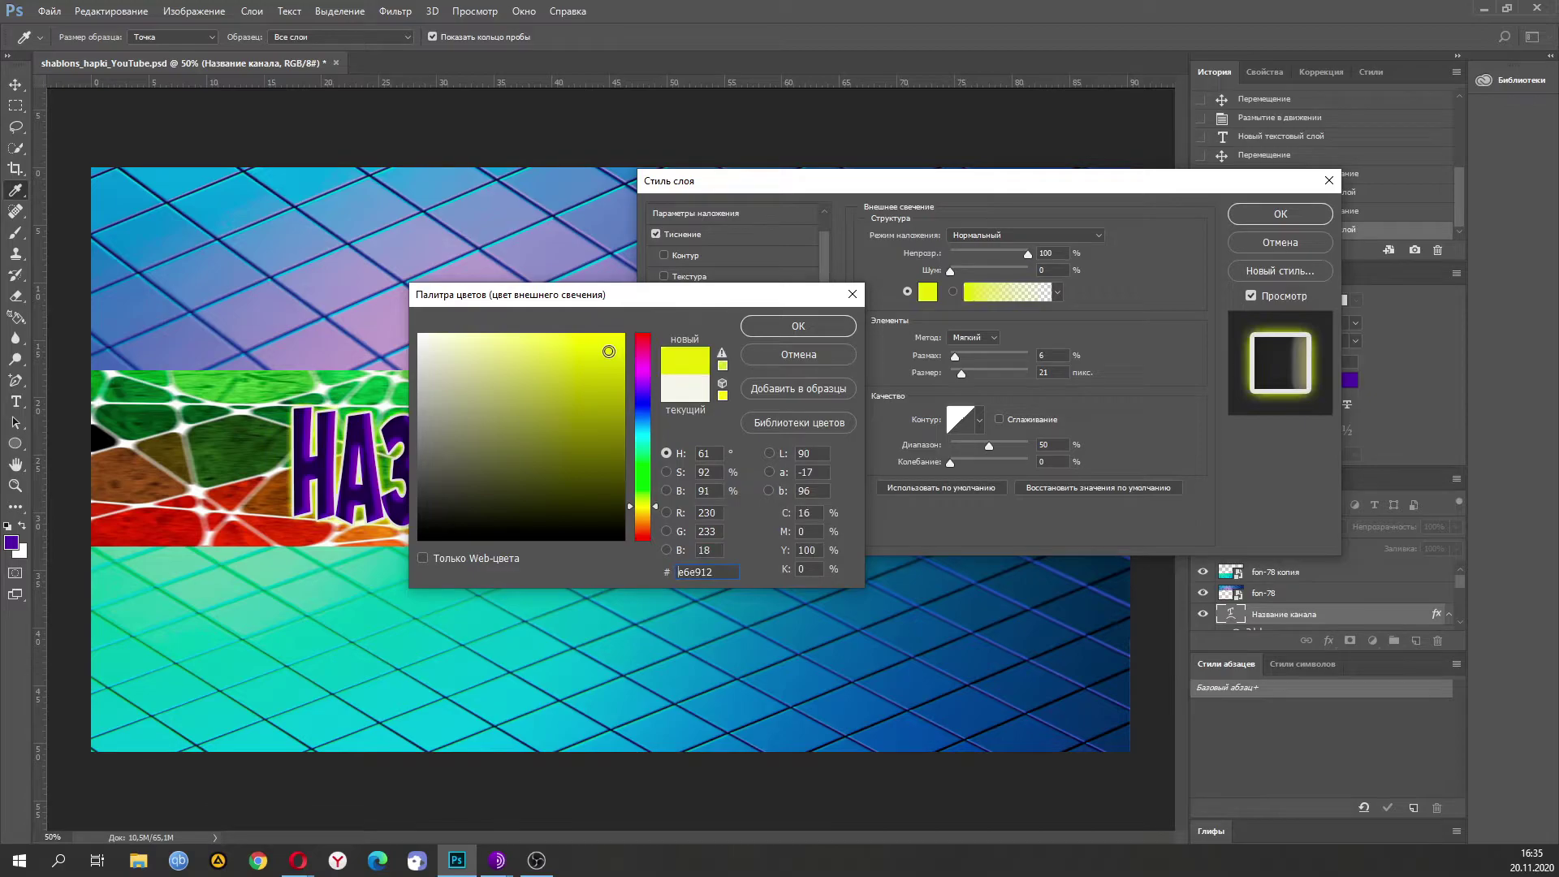
pyautogui.moveTo(688, 299); pyautogui.dragTo(974, 217)
pyautogui.click(928, 330)
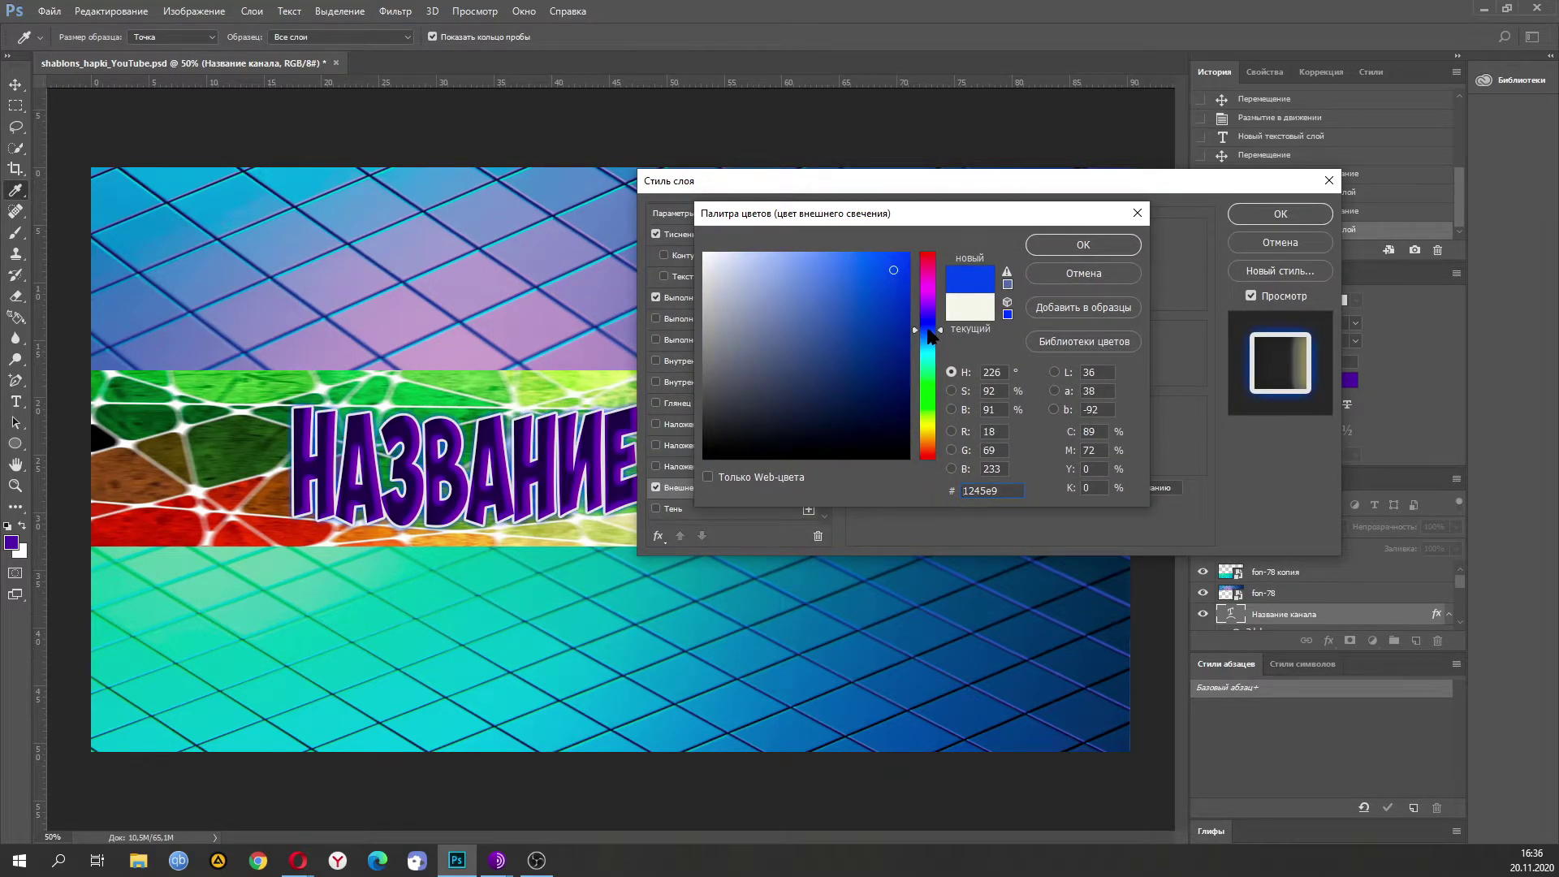
pyautogui.moveTo(928, 333); pyautogui.dragTo(928, 327)
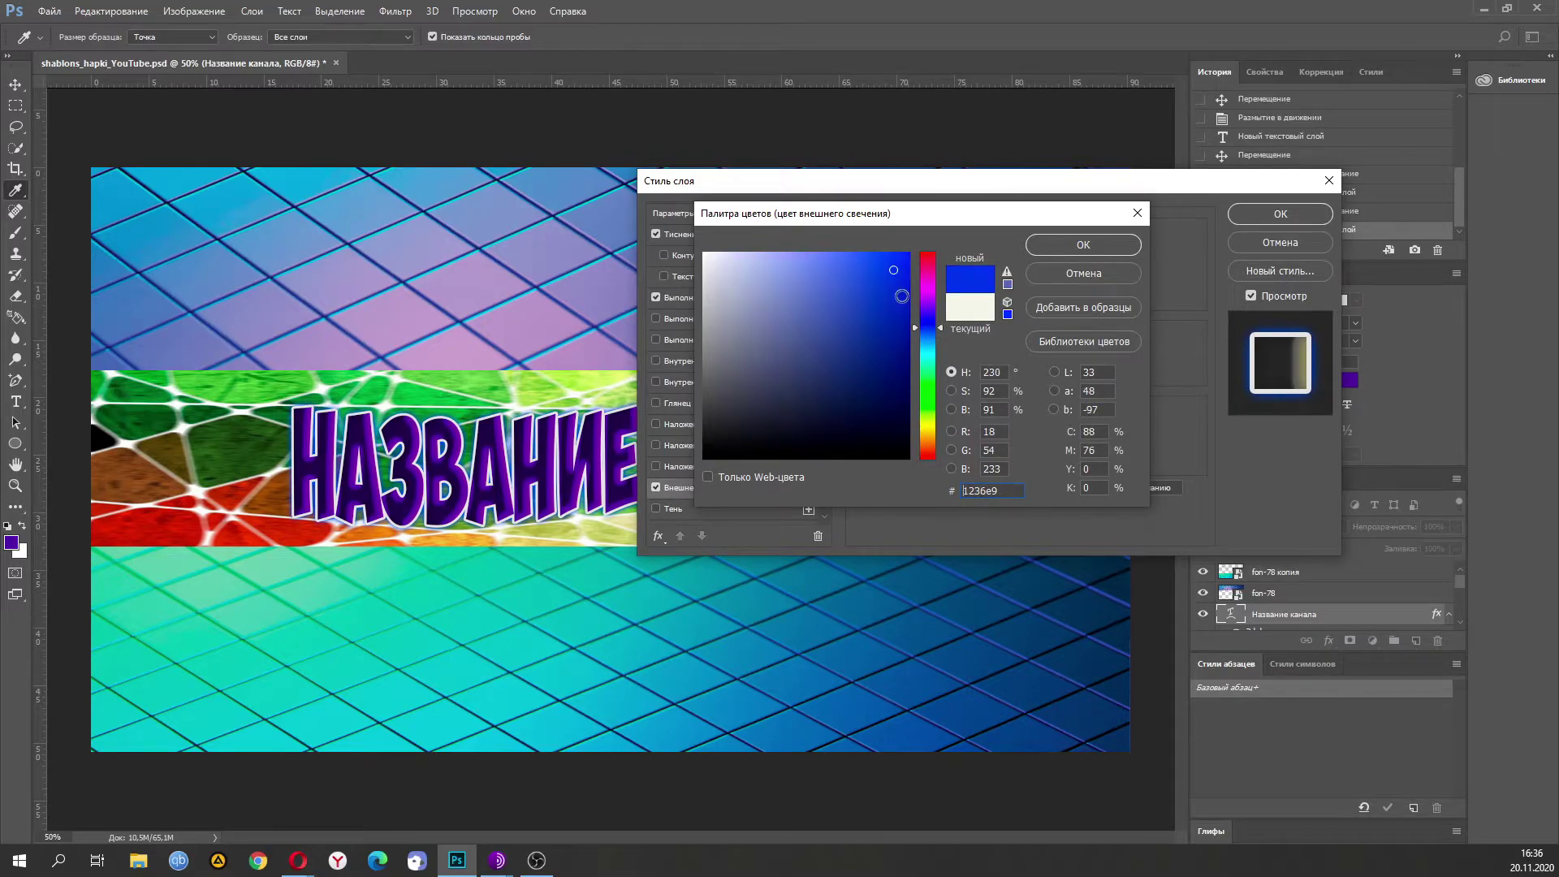
pyautogui.click(1070, 242)
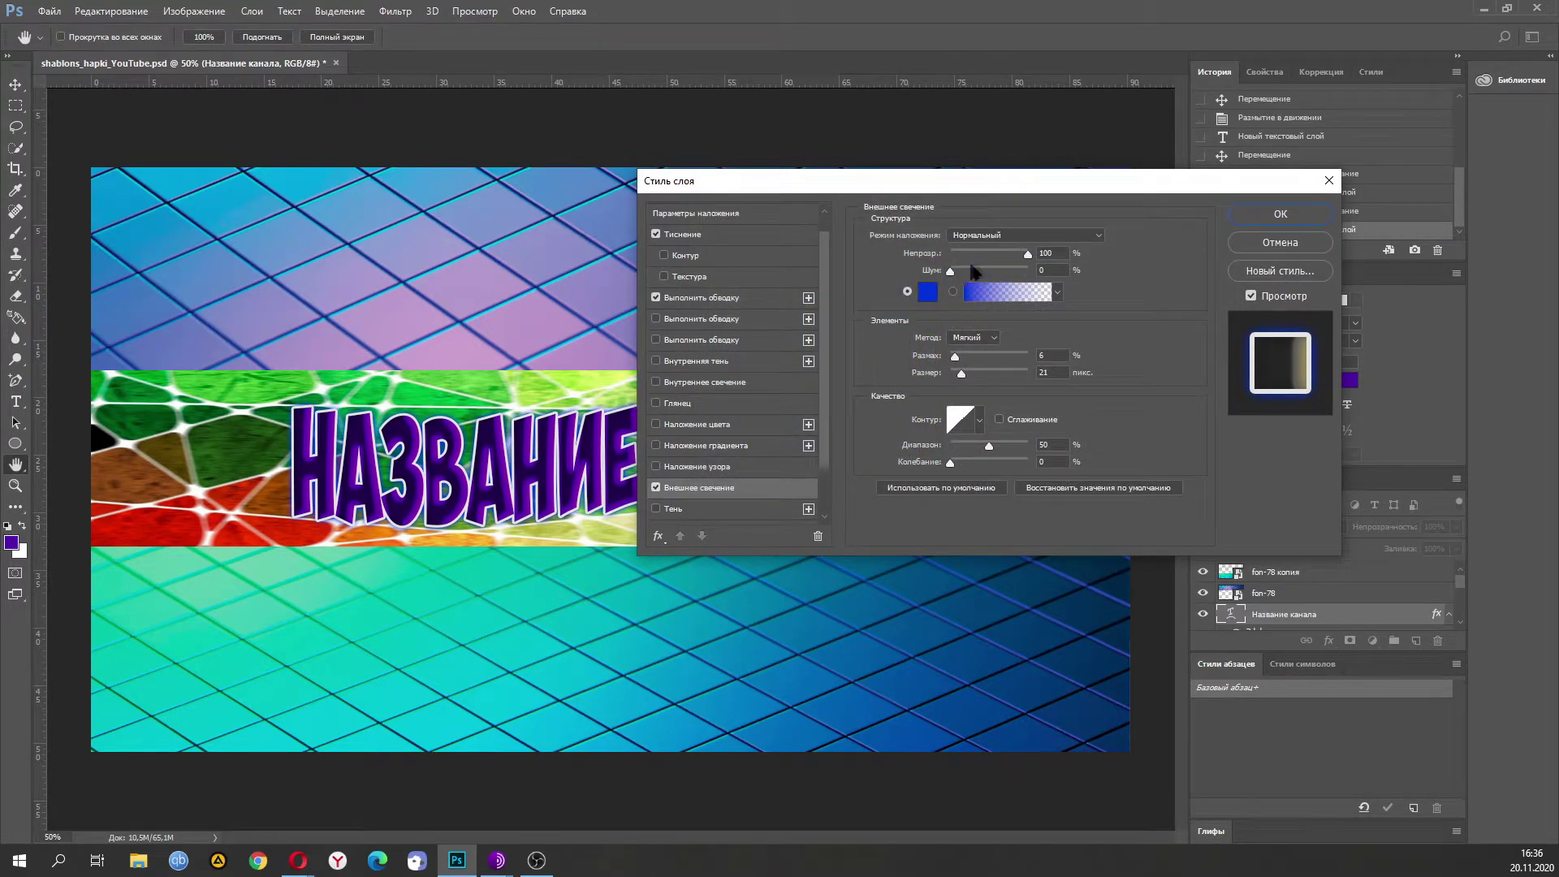
# Set the title's outer glow to a spread of 43% and a size of 29 px.
pyautogui.moveTo(955, 355)
pyautogui.mouseDown()
pyautogui.moveTo(978, 358)
pyautogui.moveTo(968, 380)
pyautogui.mouseUp()
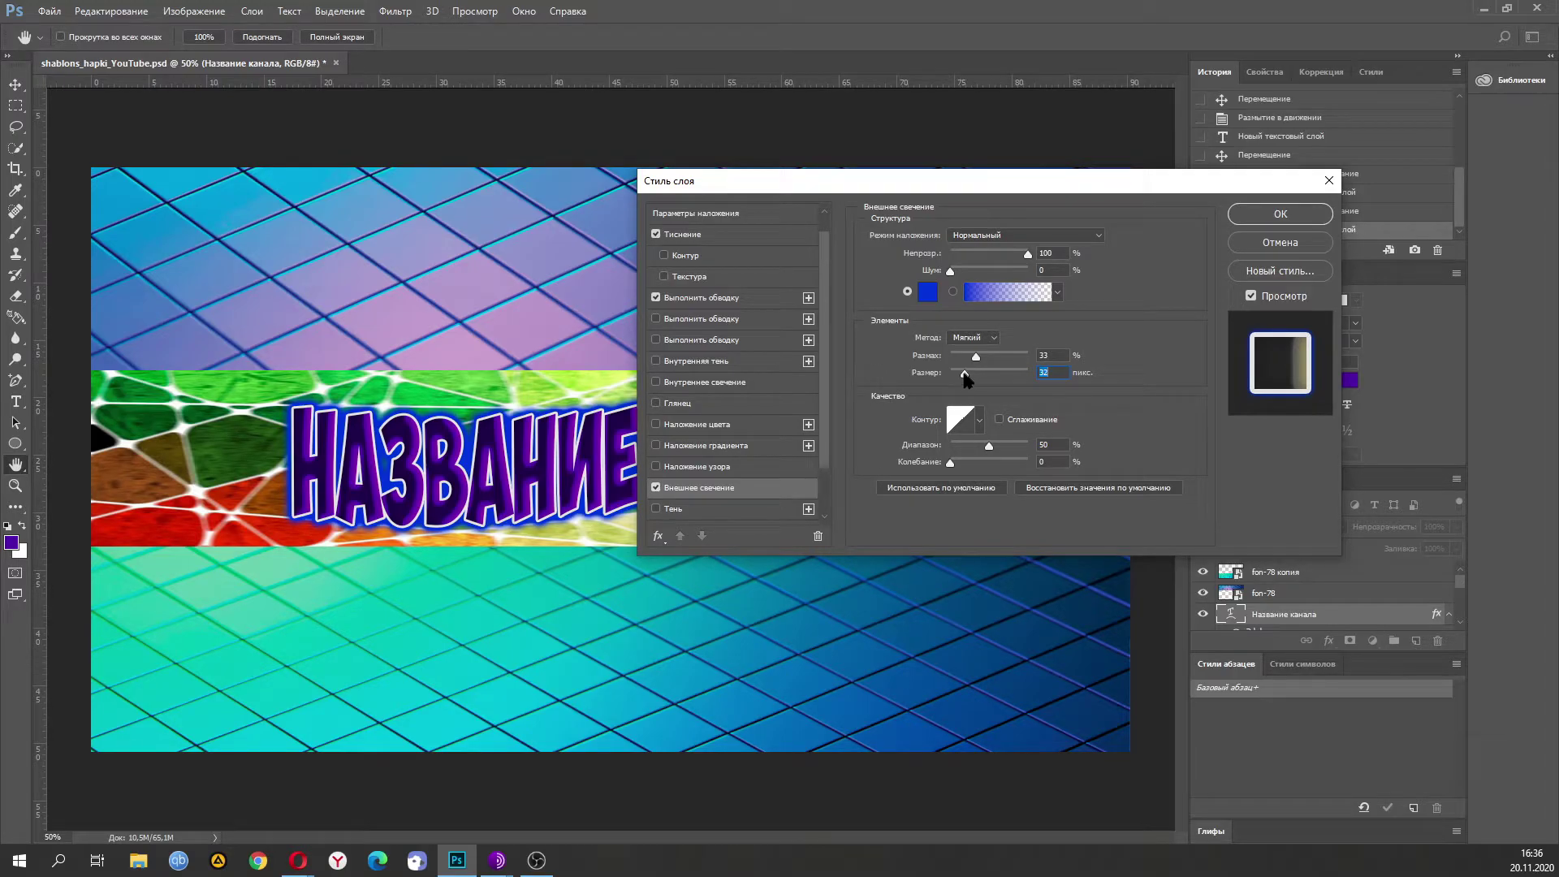
pyautogui.moveTo(976, 358); pyautogui.dragTo(991, 358)
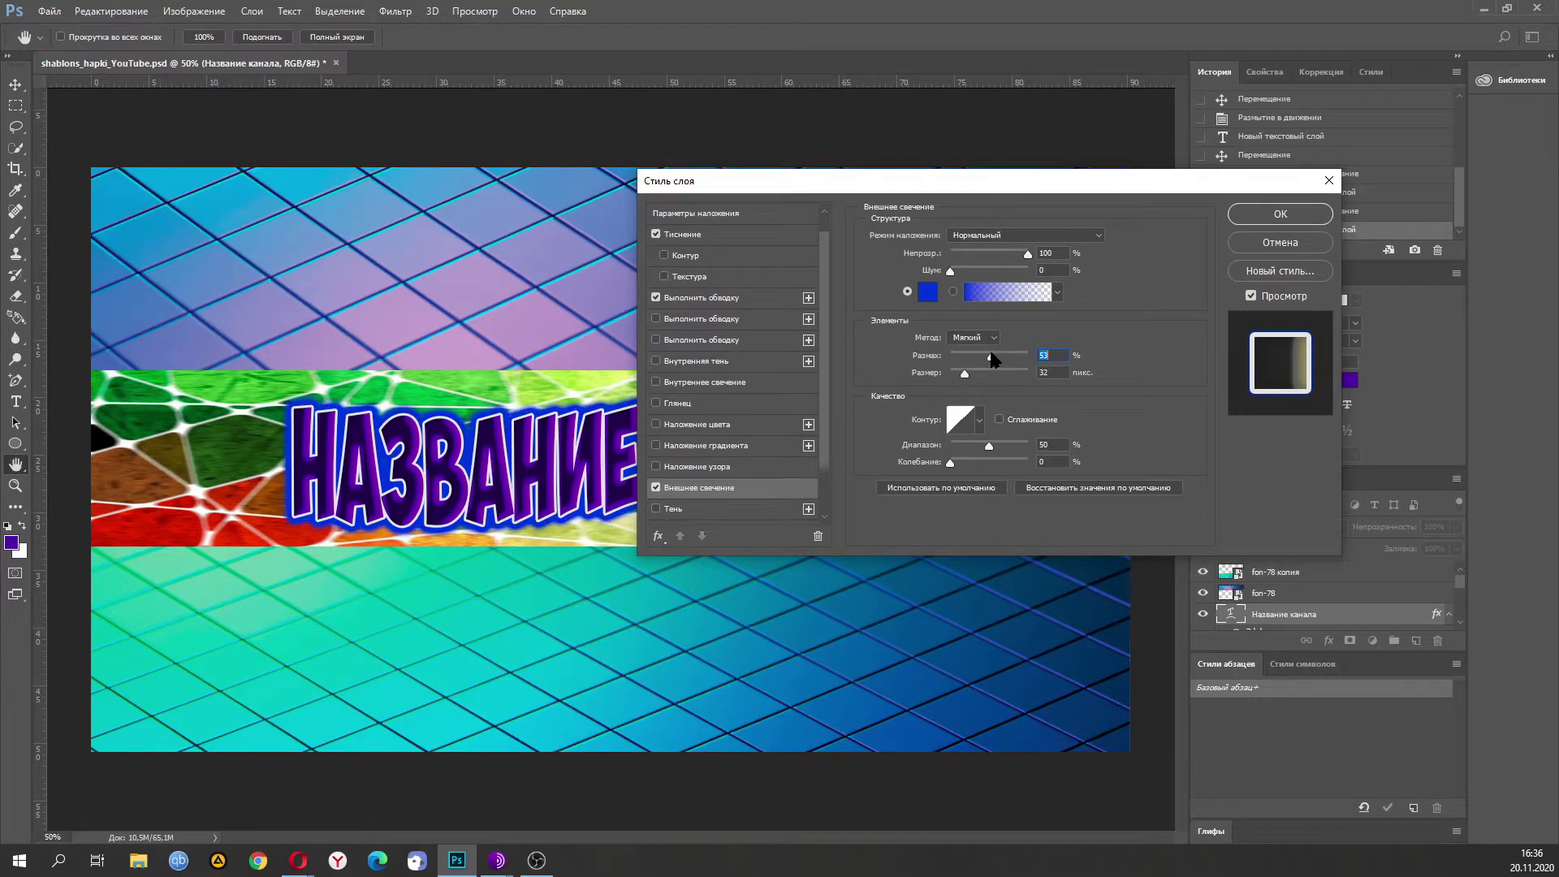
pyautogui.moveTo(1013, 195)
pyautogui.mouseDown()
pyautogui.moveTo(1122, 211)
pyautogui.moveTo(995, 621)
pyautogui.moveTo(1009, 191)
pyautogui.mouseUp()
pyautogui.moveTo(958, 373)
pyautogui.mouseDown()
pyautogui.moveTo(974, 352)
pyautogui.moveTo(959, 376)
pyautogui.mouseUp()
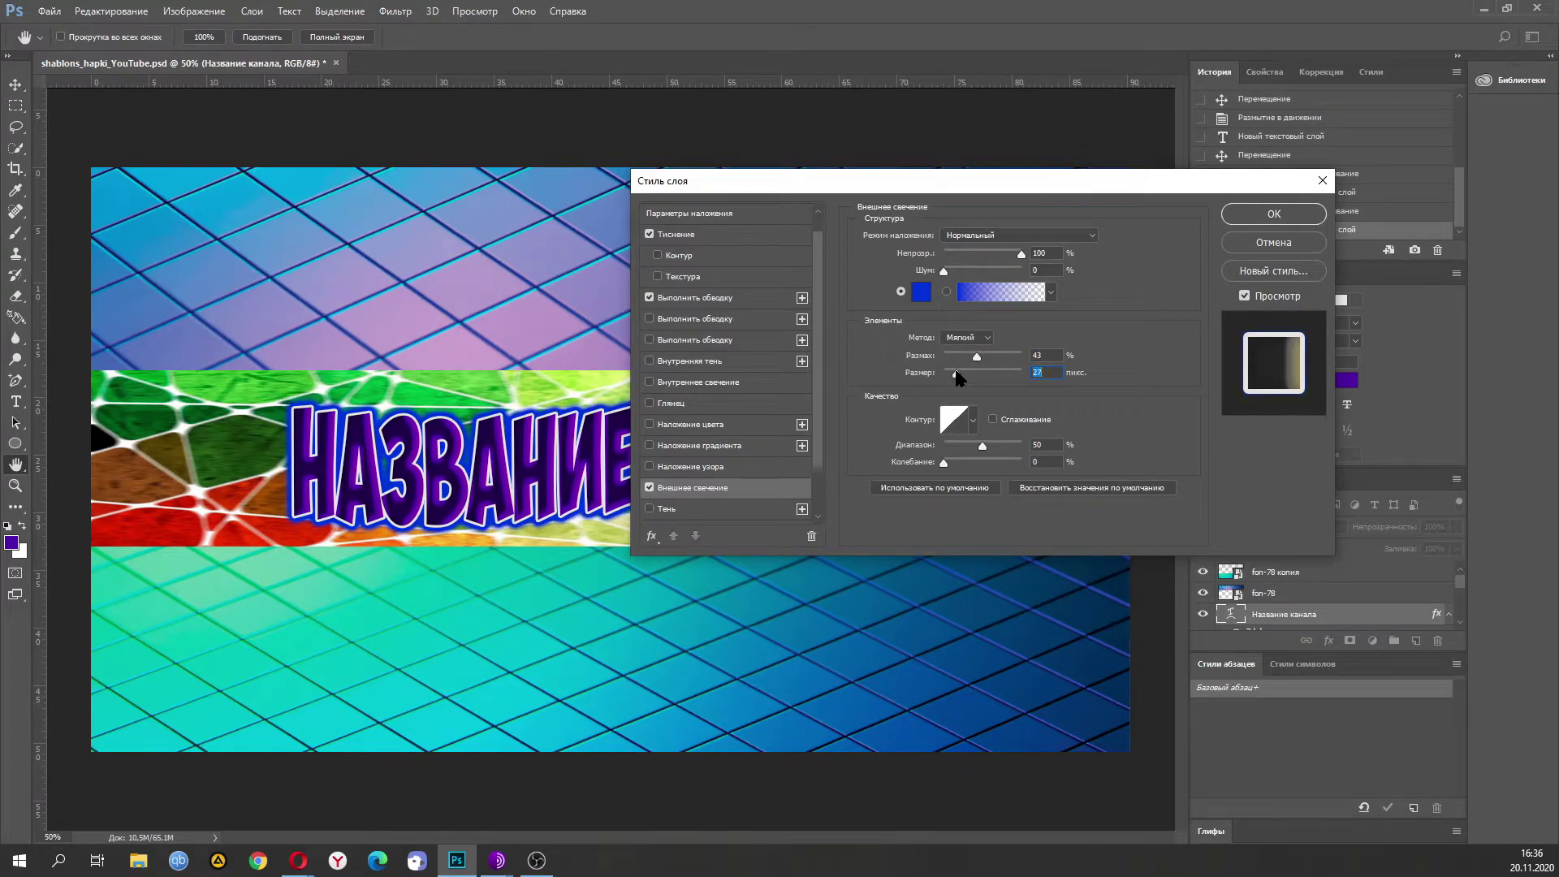
# Add a black Drop Shadow effect to the channel title and apply the layer style.
pyautogui.scroll(-2, 747, 372)
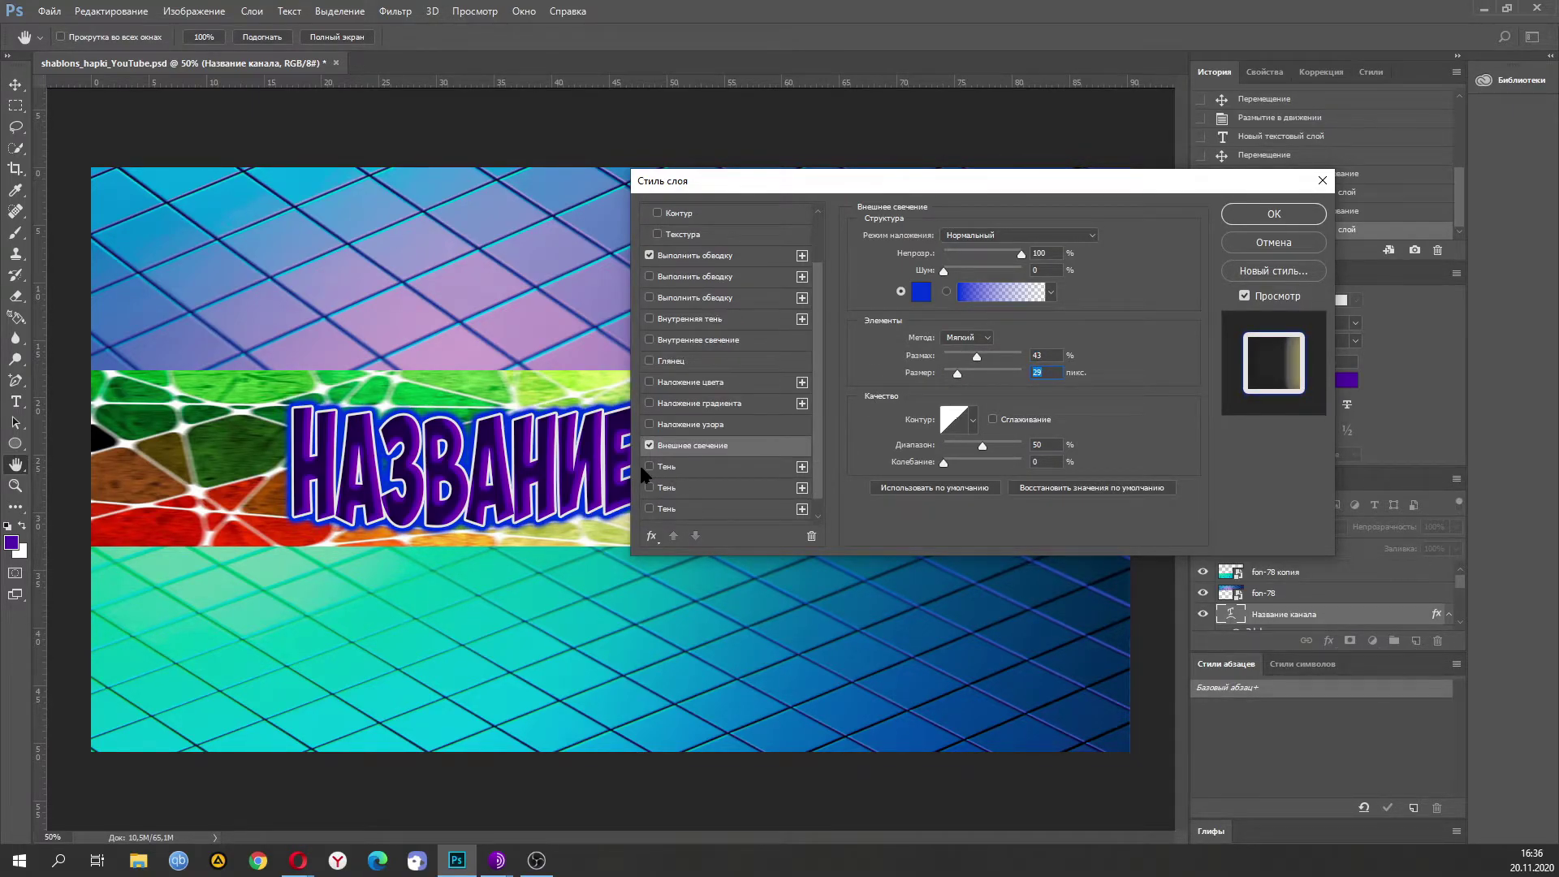
pyautogui.click(650, 473)
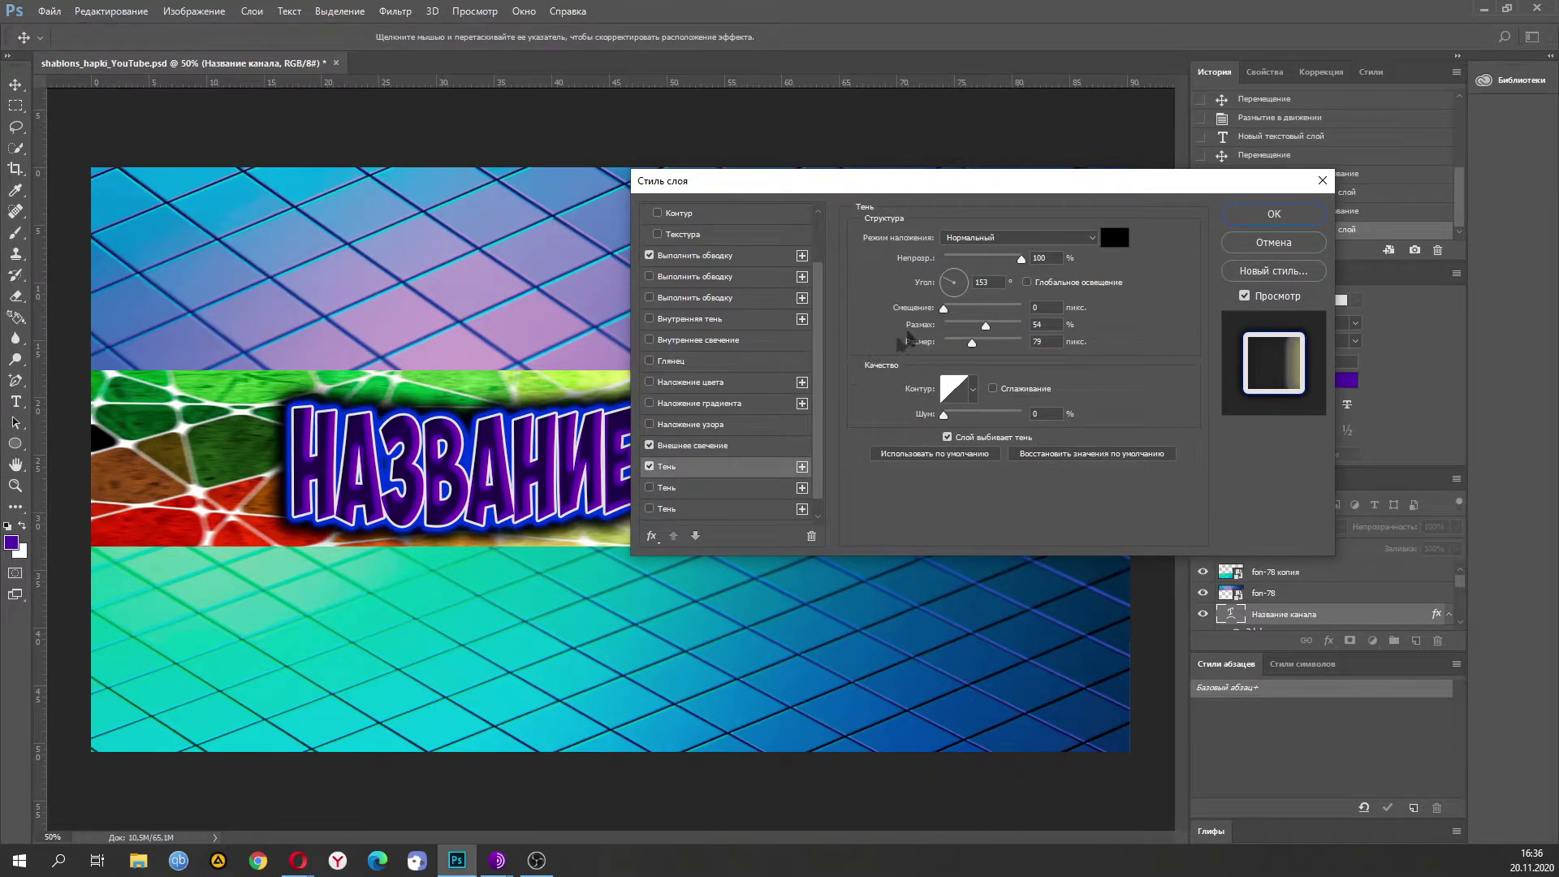
pyautogui.moveTo(1010, 195); pyautogui.dragTo(1028, 240)
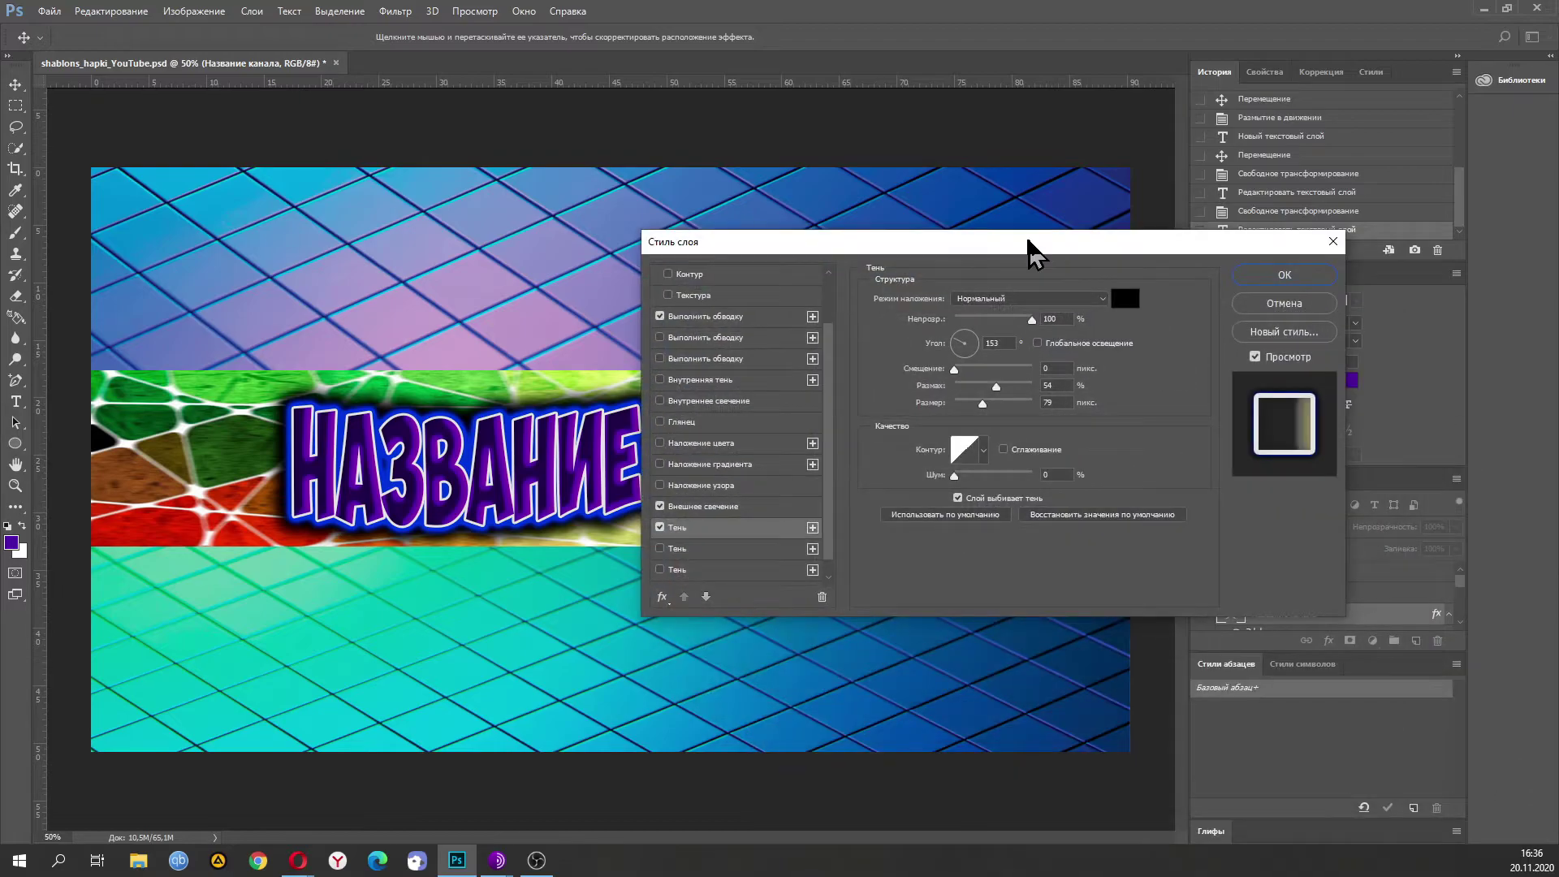
pyautogui.click(1291, 275)
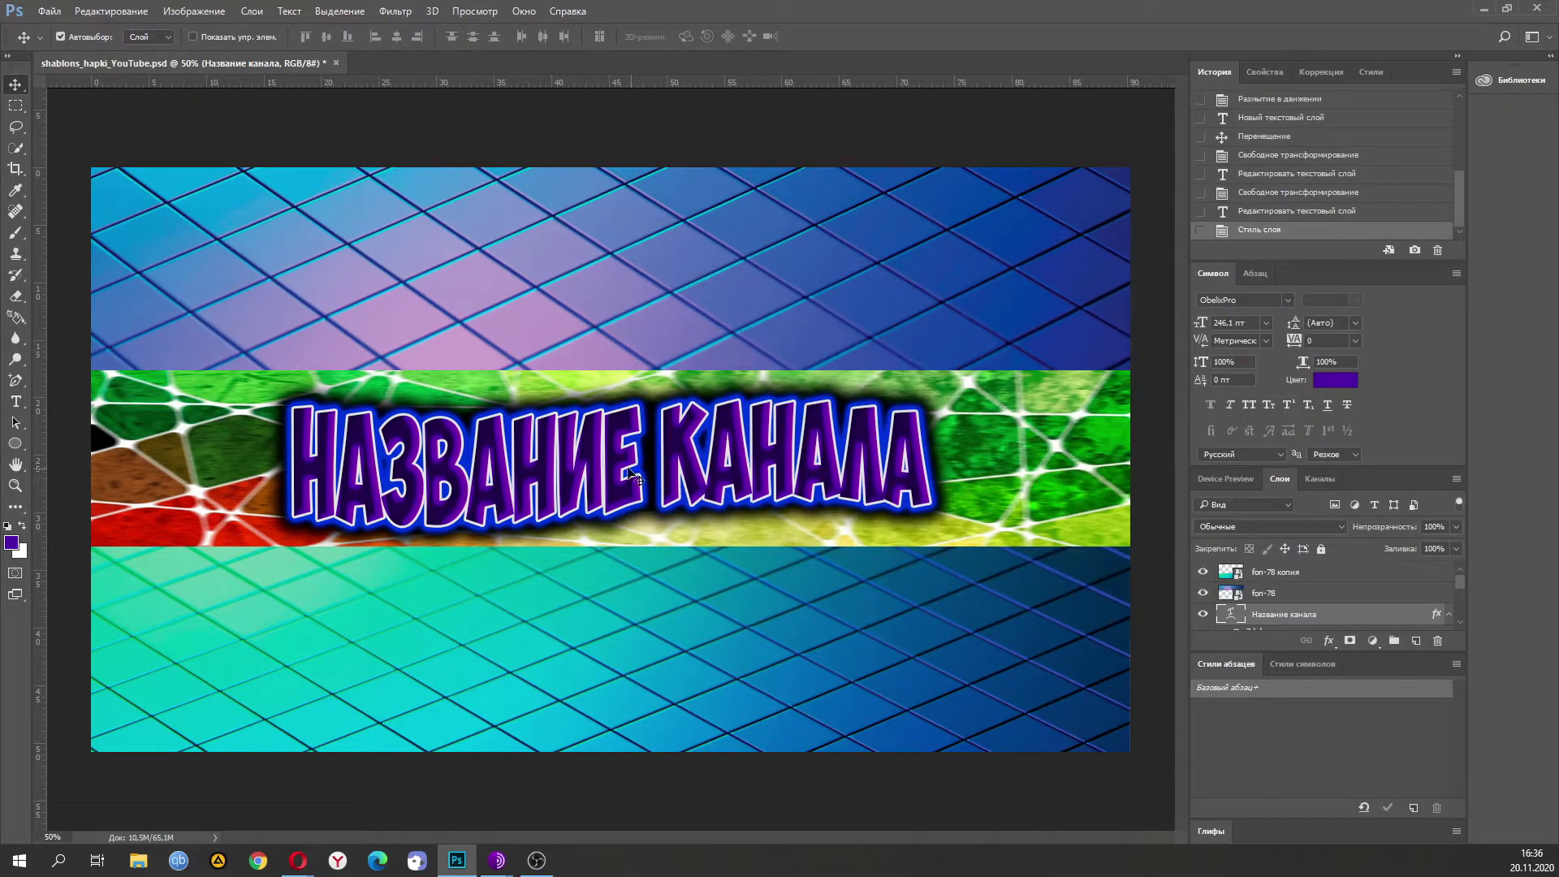
# Flatten the channel title vertically to about 80.68% of its height with a free transform, keeping it inside the central band.
pyautogui.hotkey('ctrl', 't')
pyautogui.moveTo(611, 371); pyautogui.dragTo(613, 389)
pyautogui.moveTo(611, 591); pyautogui.dragTo(615, 565)
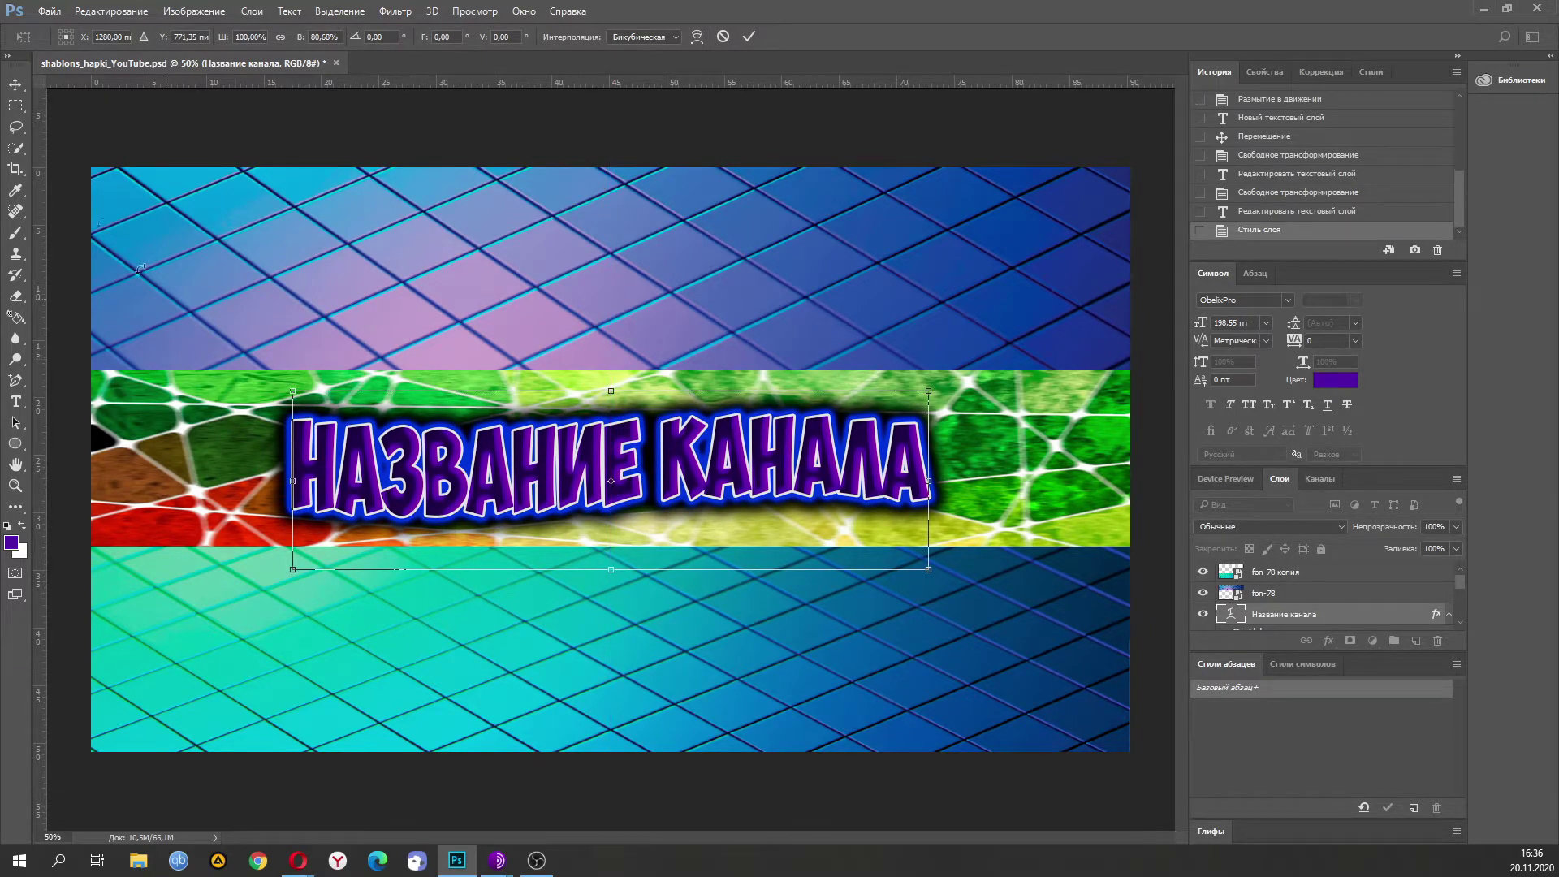
pyautogui.click(16, 86)
pyautogui.click(695, 329)
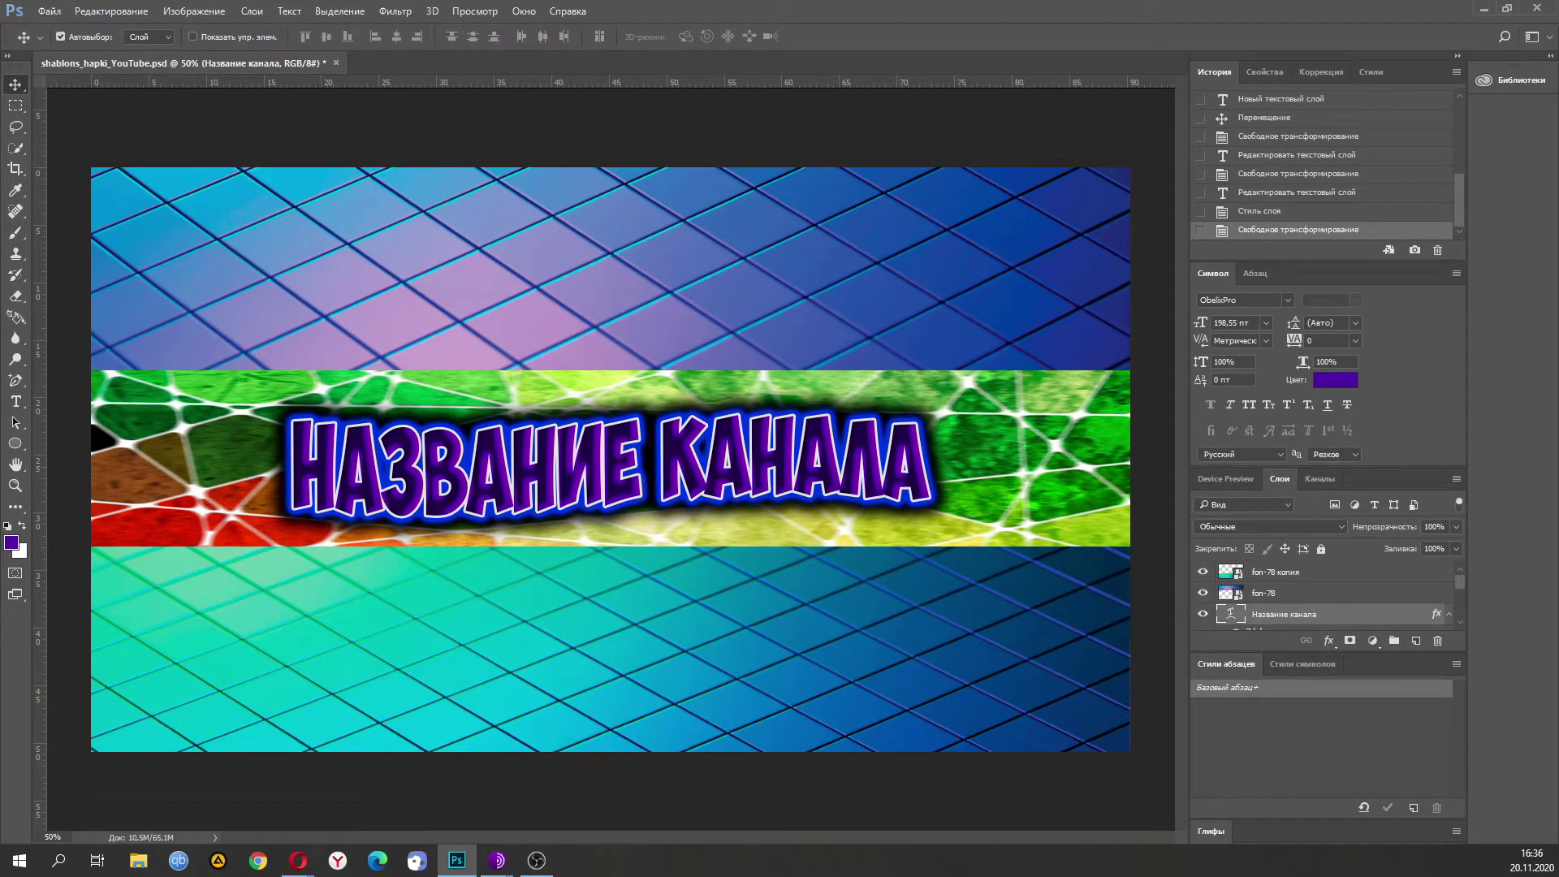
# Place the red subscribe button image in the banner, scaled to about 30% width and 43% height at the central band's right end.
pyautogui.hotkey('alt', 'Tab')
pyautogui.moveTo(1340, 361); pyautogui.dragTo(680, 523)
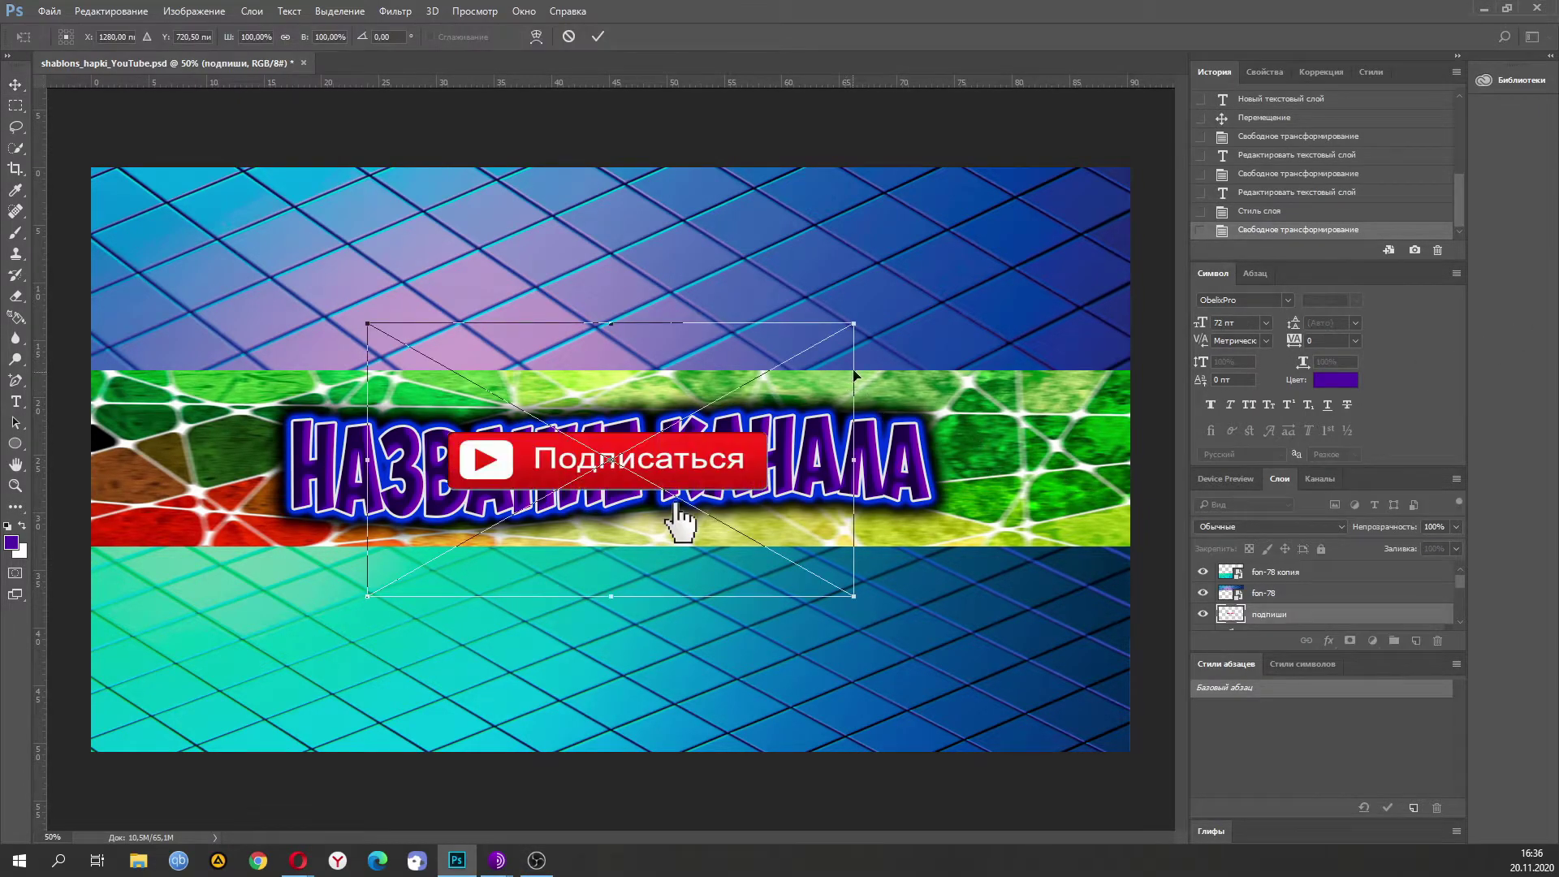
pyautogui.moveTo(852, 324); pyautogui.dragTo(1102, 513)
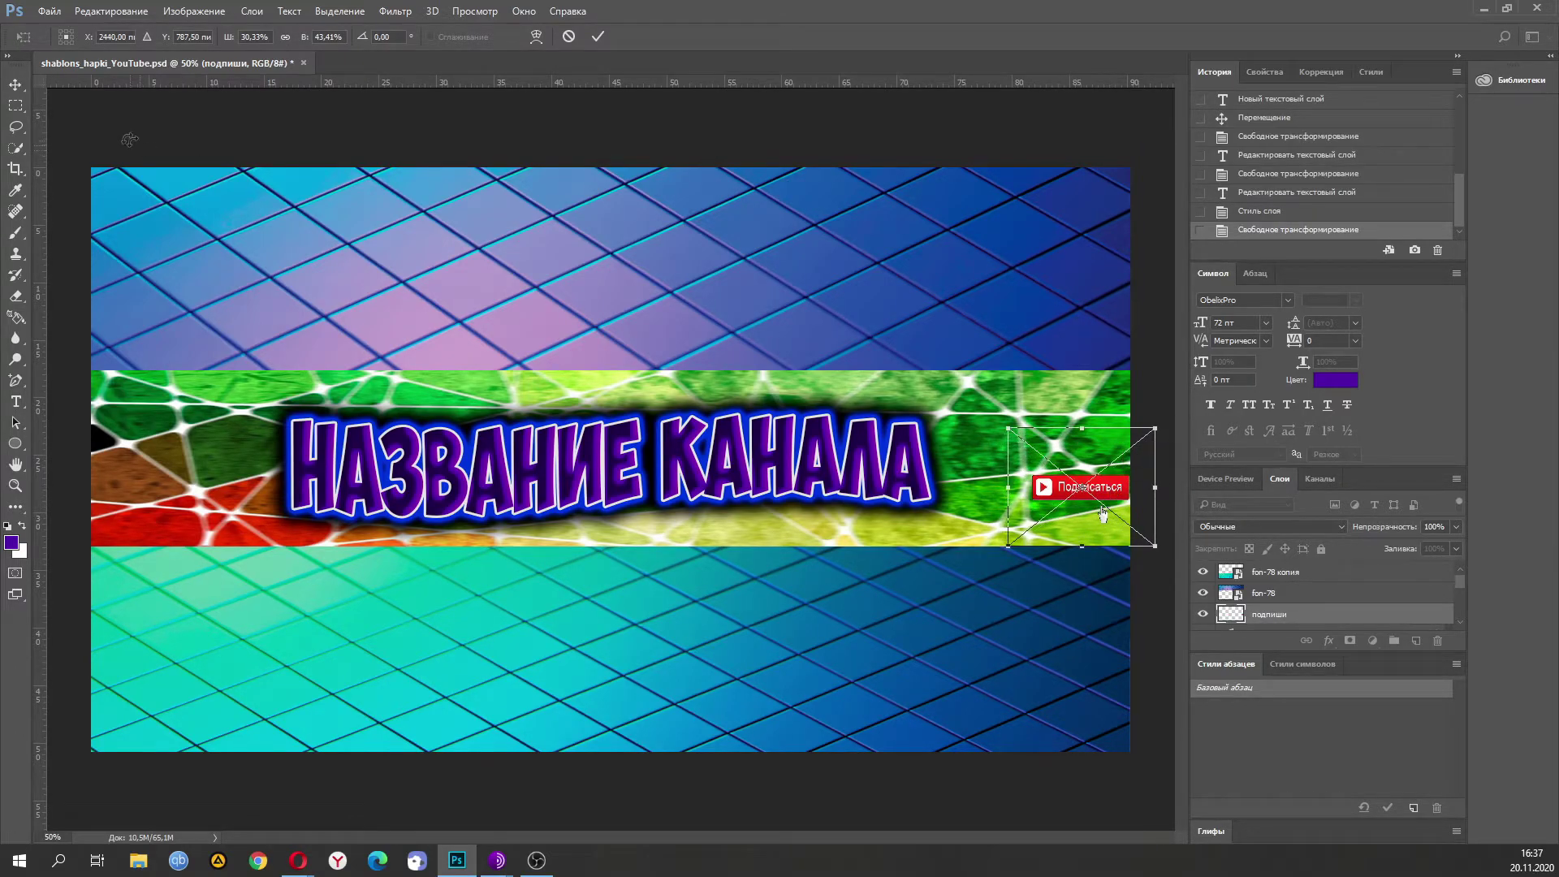
pyautogui.click(15, 84)
pyautogui.click(661, 325)
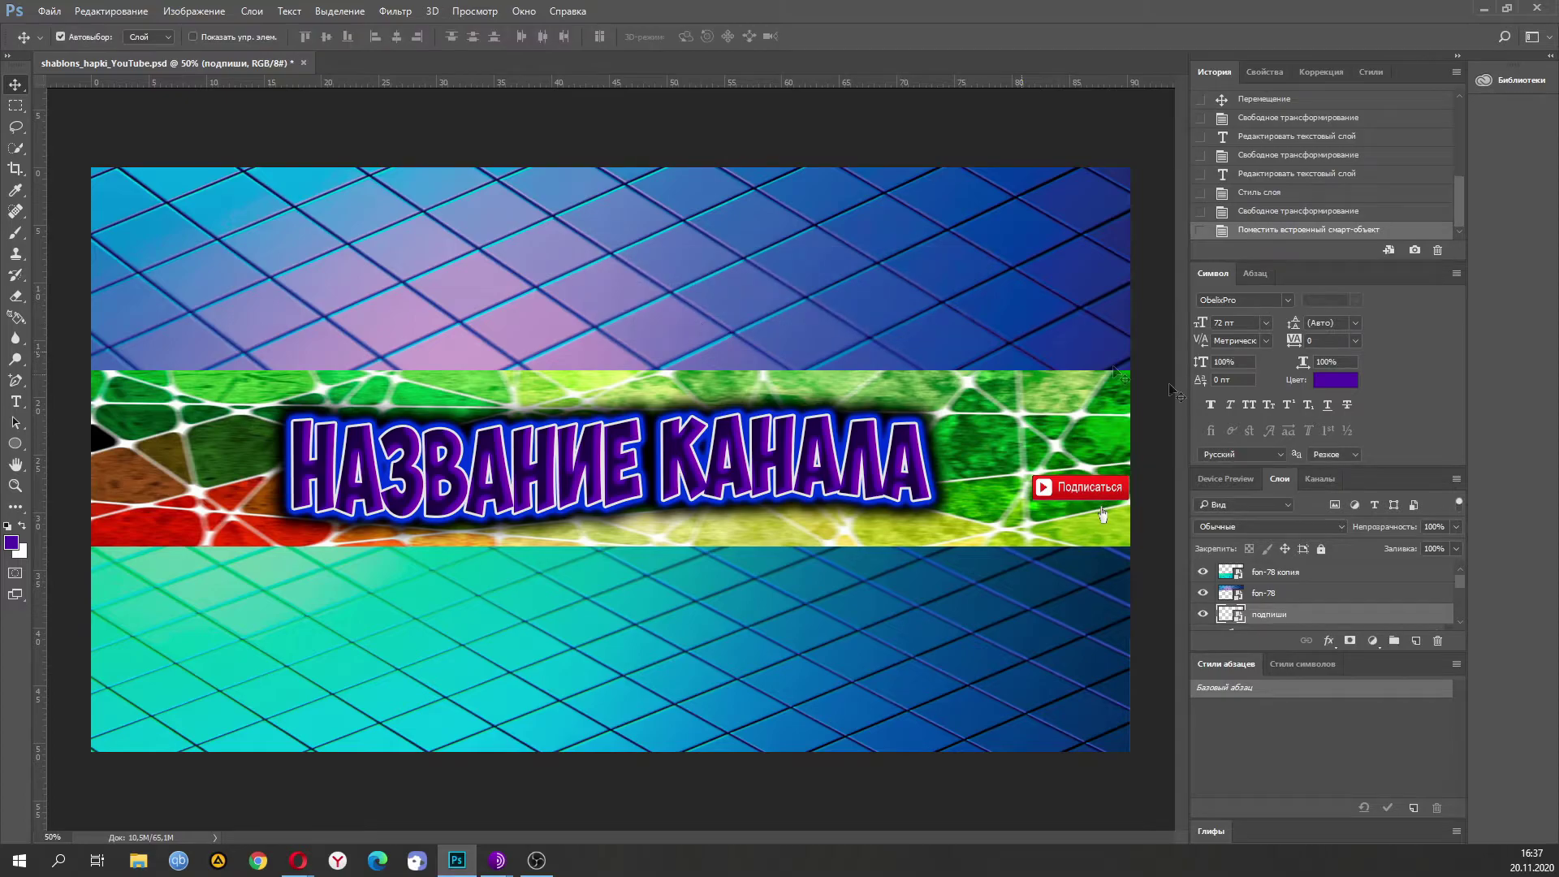
# Add a Bevel & Emboss effect to the subscribe button layer and set its size to 250 px.
pyautogui.rightClick(1251, 619)
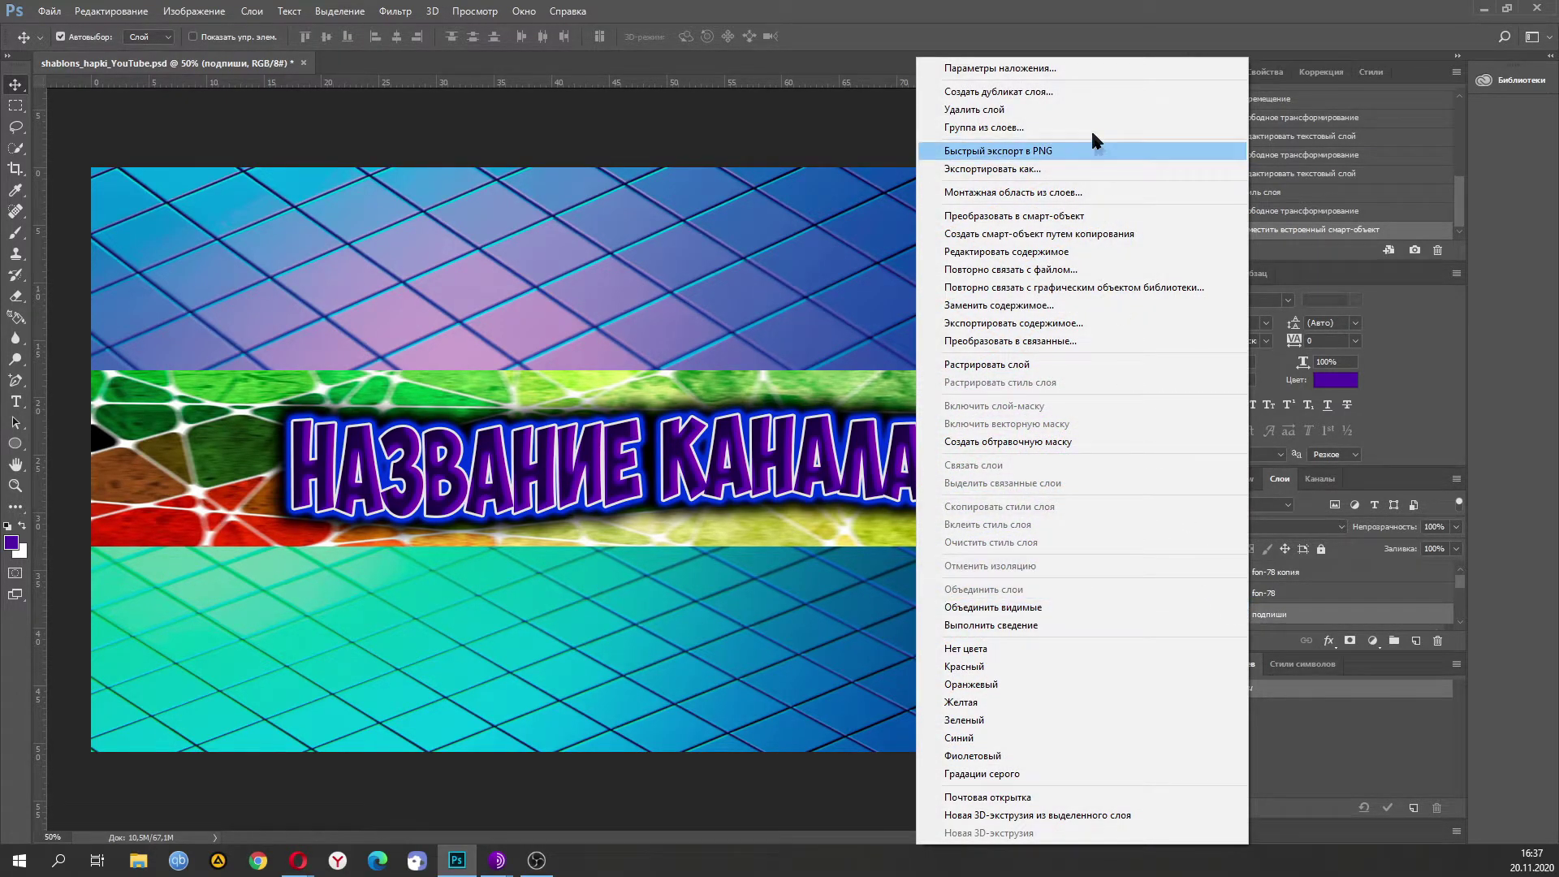
pyautogui.press('Escape')
pyautogui.press('h')
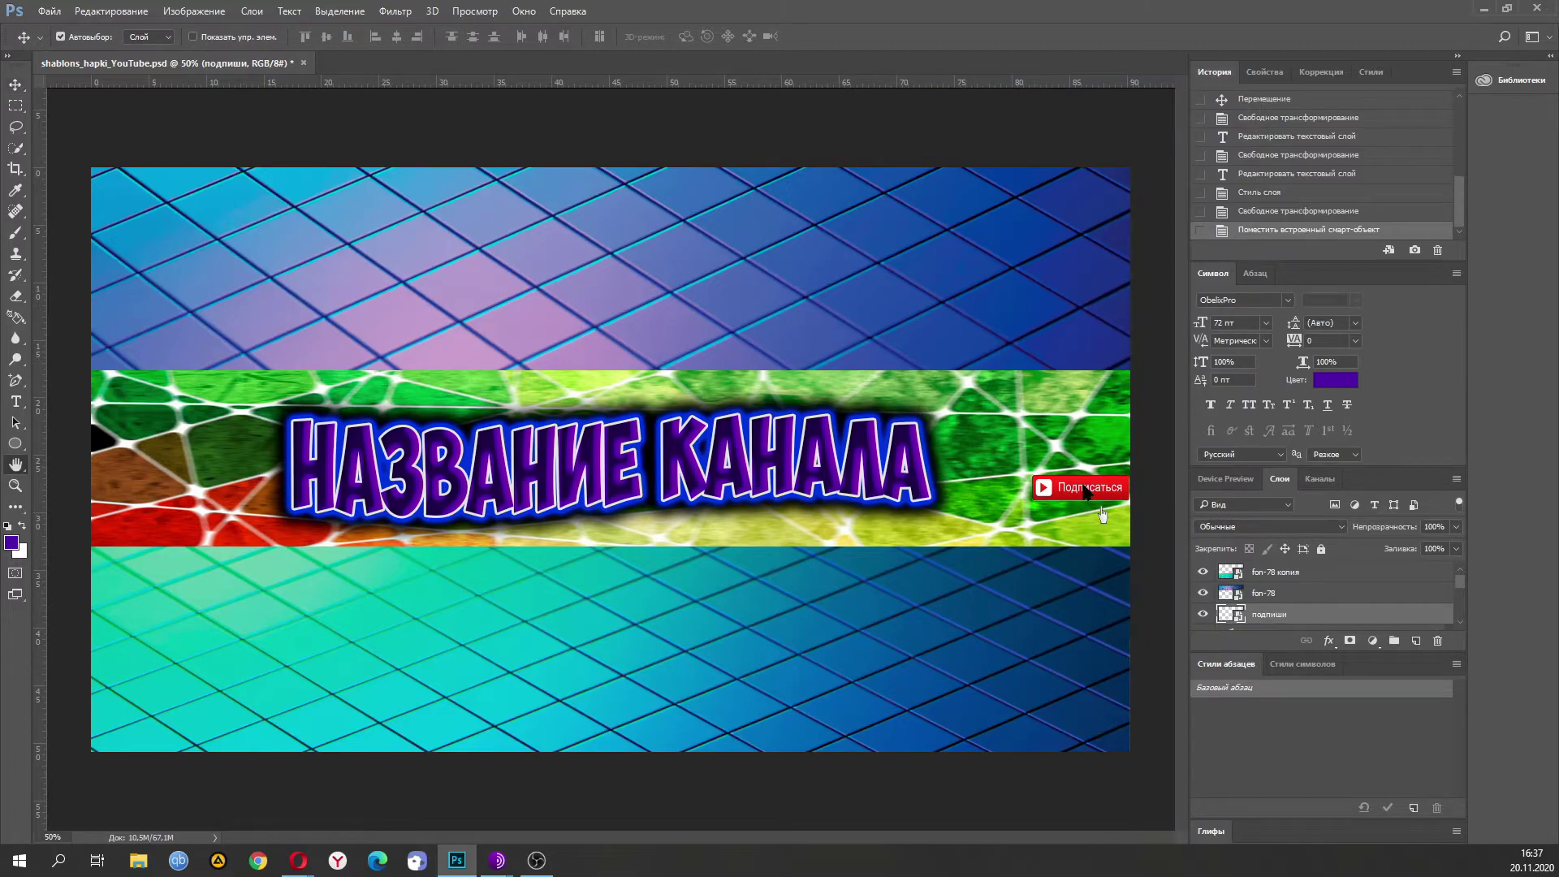
pyautogui.doubleClick(1339, 614)
pyautogui.moveTo(1041, 250); pyautogui.dragTo(613, 230)
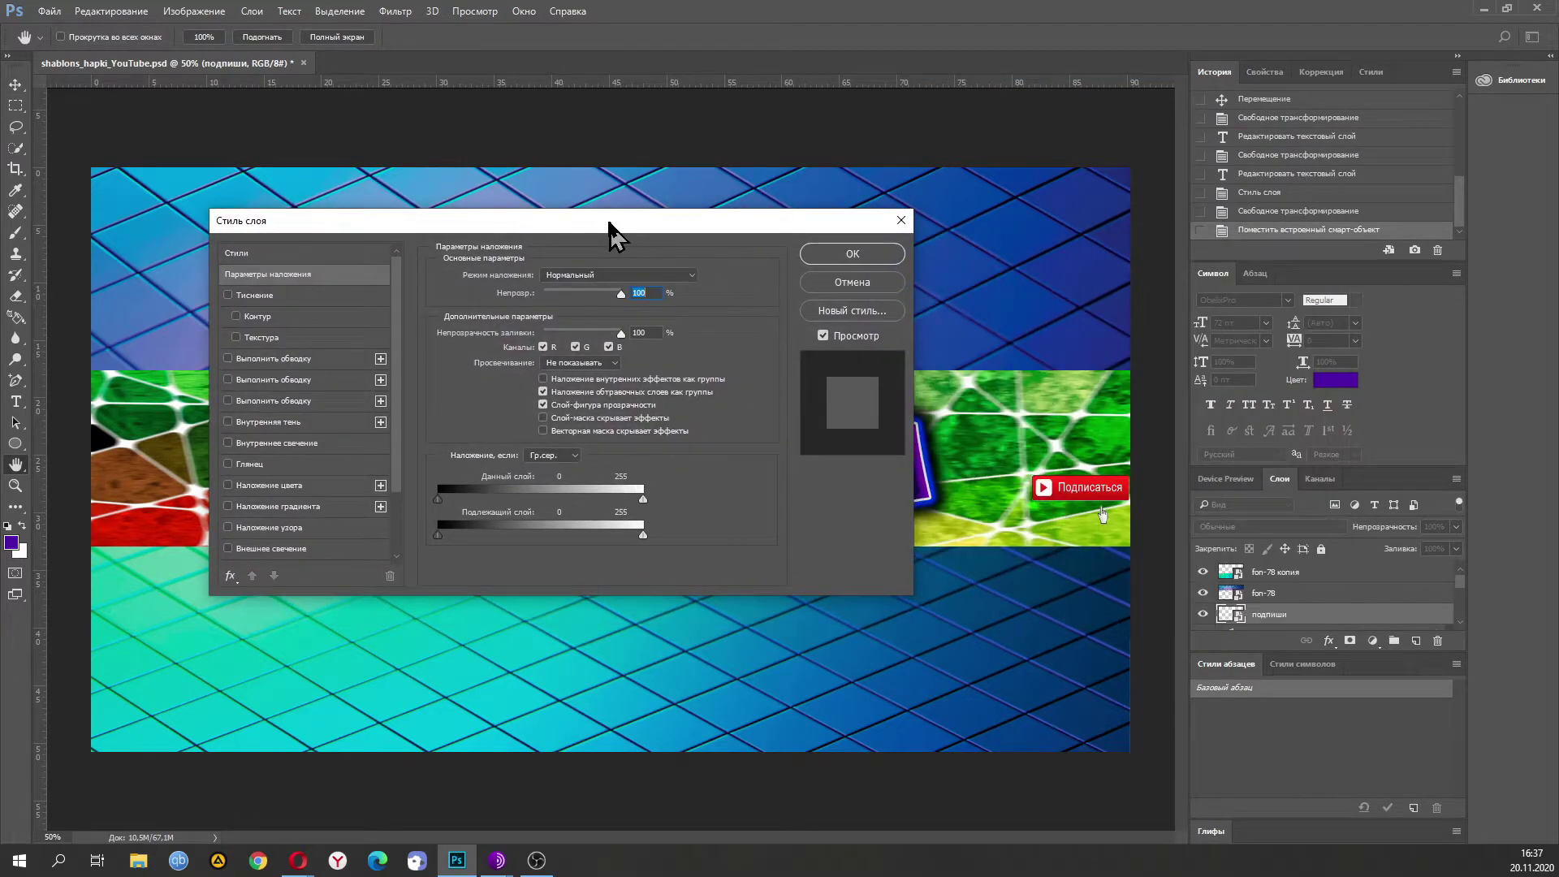
pyautogui.click(229, 295)
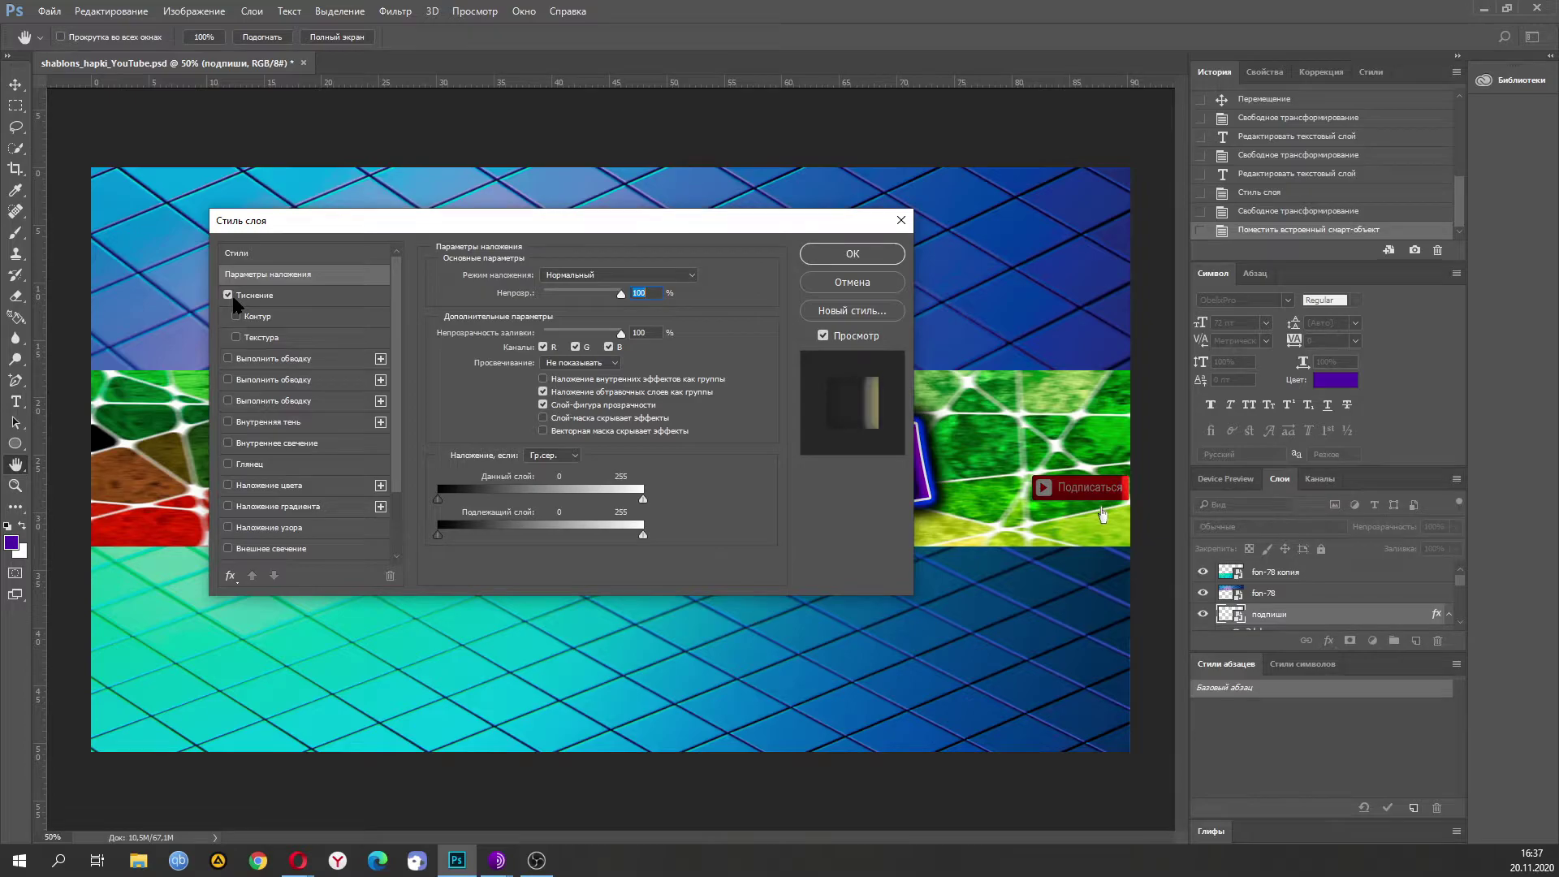
pyautogui.click(313, 293)
pyautogui.moveTo(524, 346); pyautogui.dragTo(599, 347)
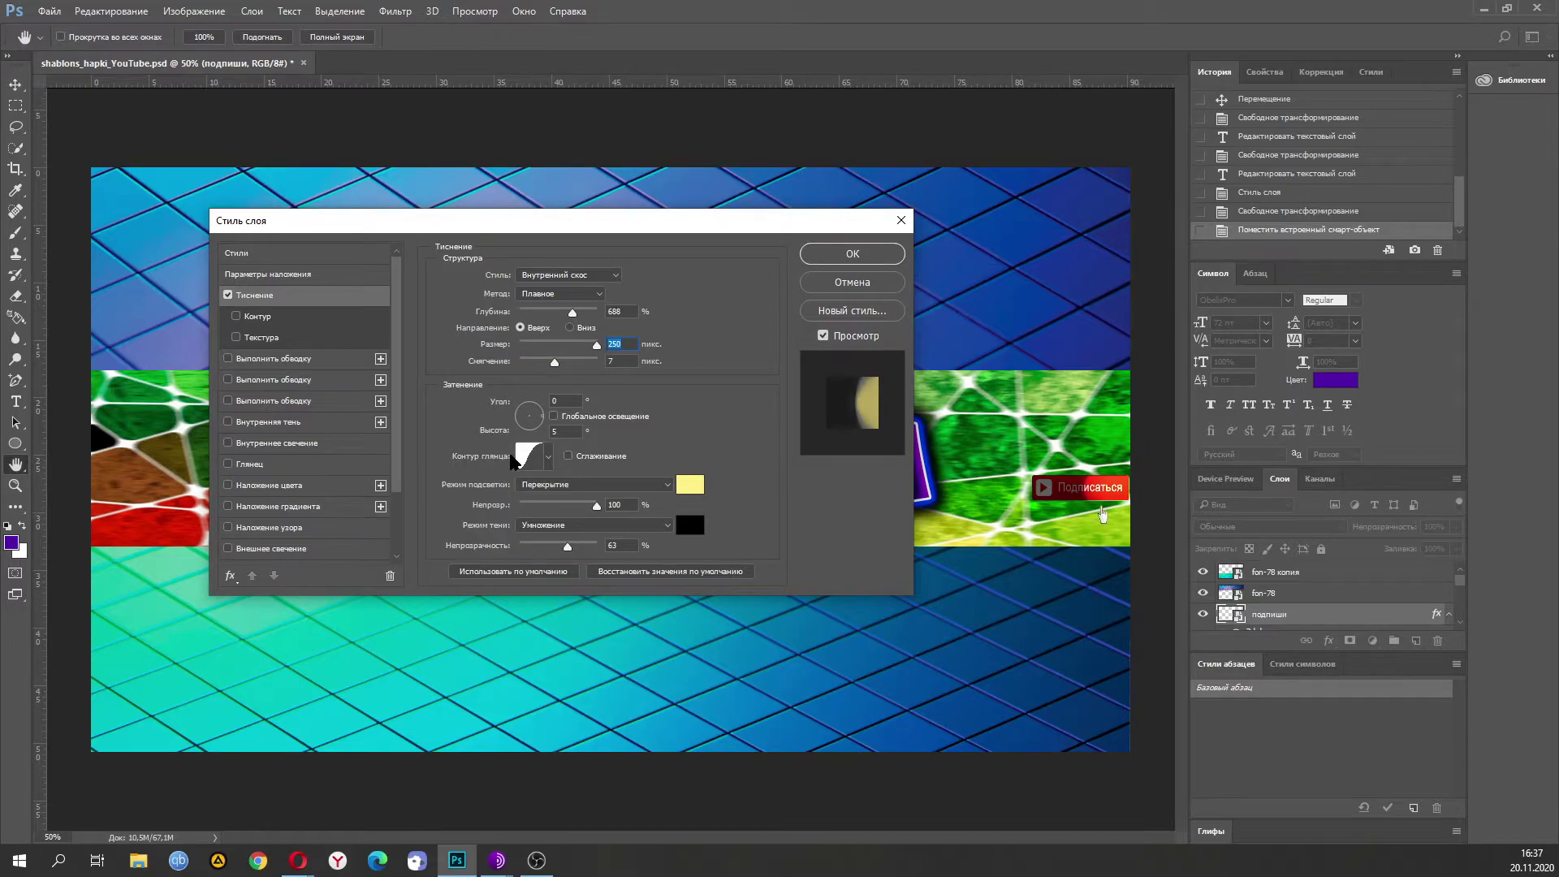
# Try several gloss contours for the subscribe button's bevel.
pyautogui.click(549, 457)
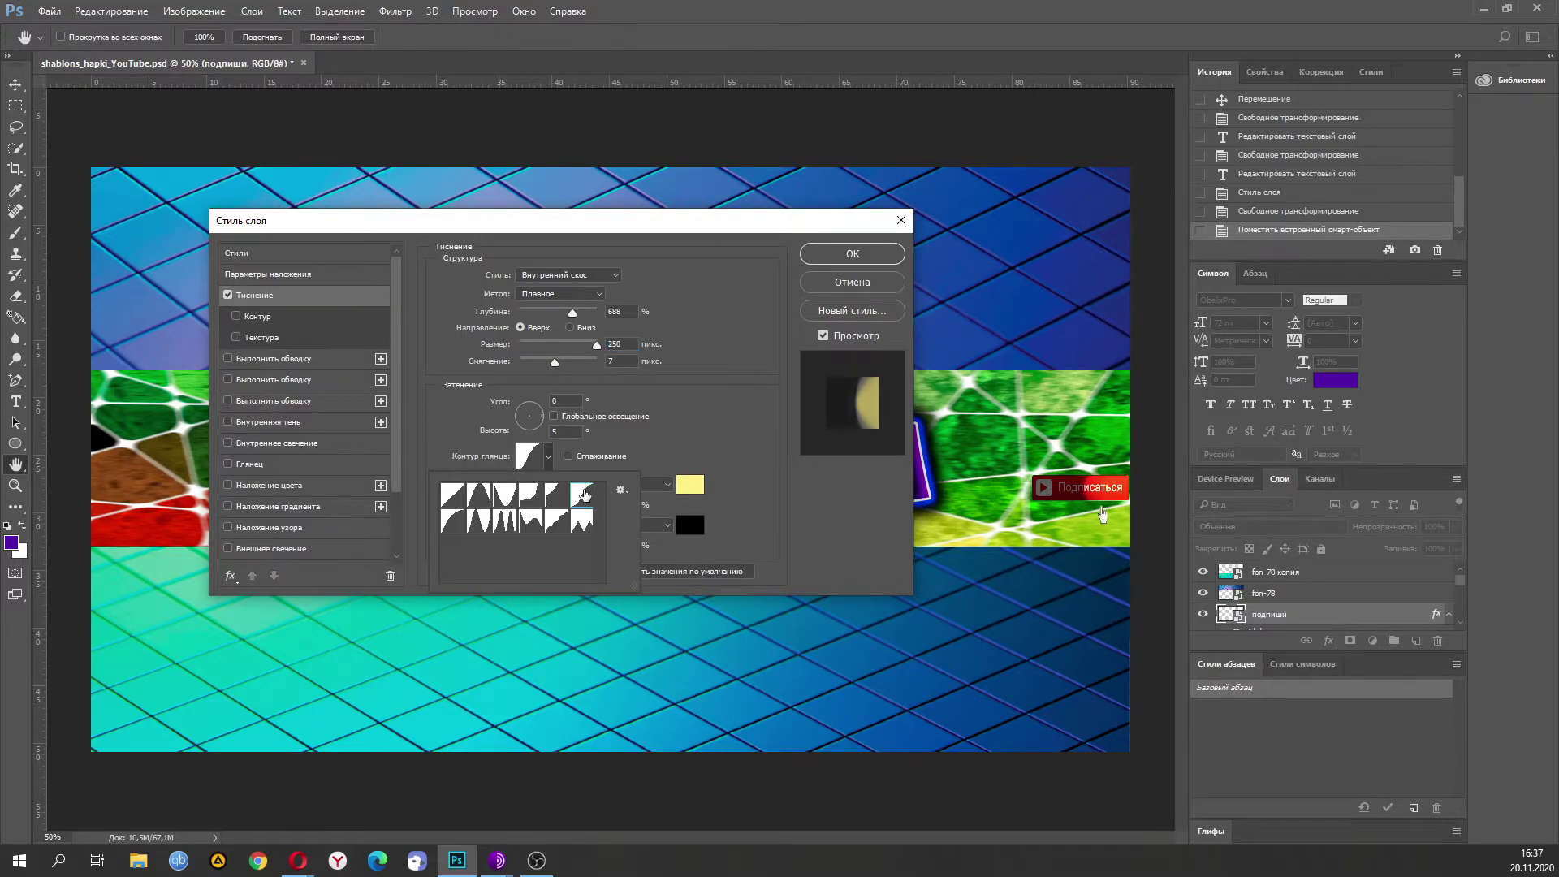
pyautogui.click(682, 412)
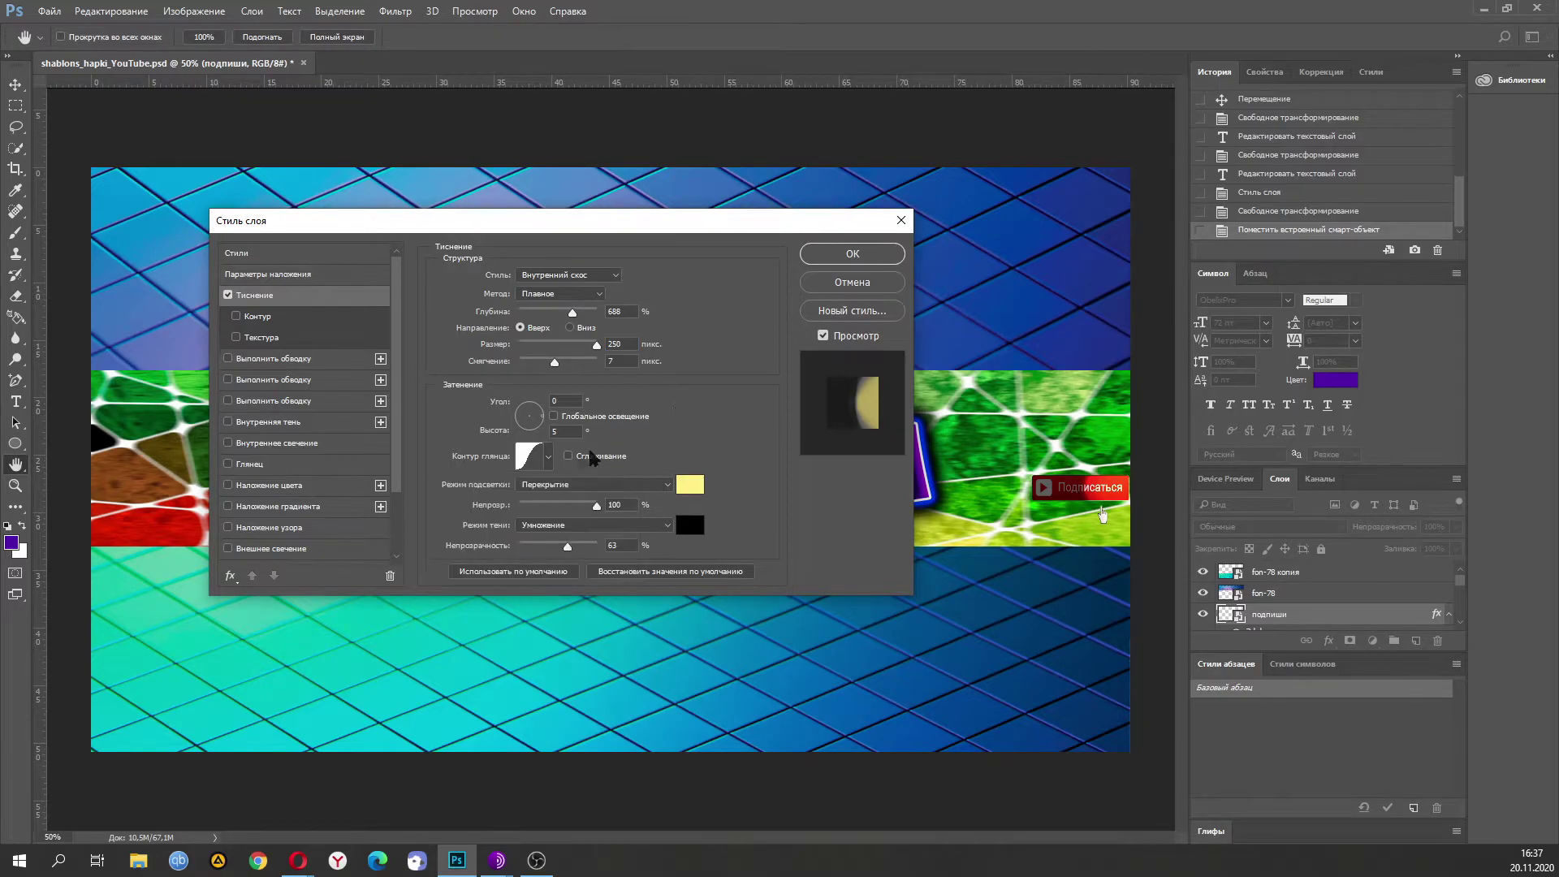
pyautogui.click(549, 457)
pyautogui.click(482, 495)
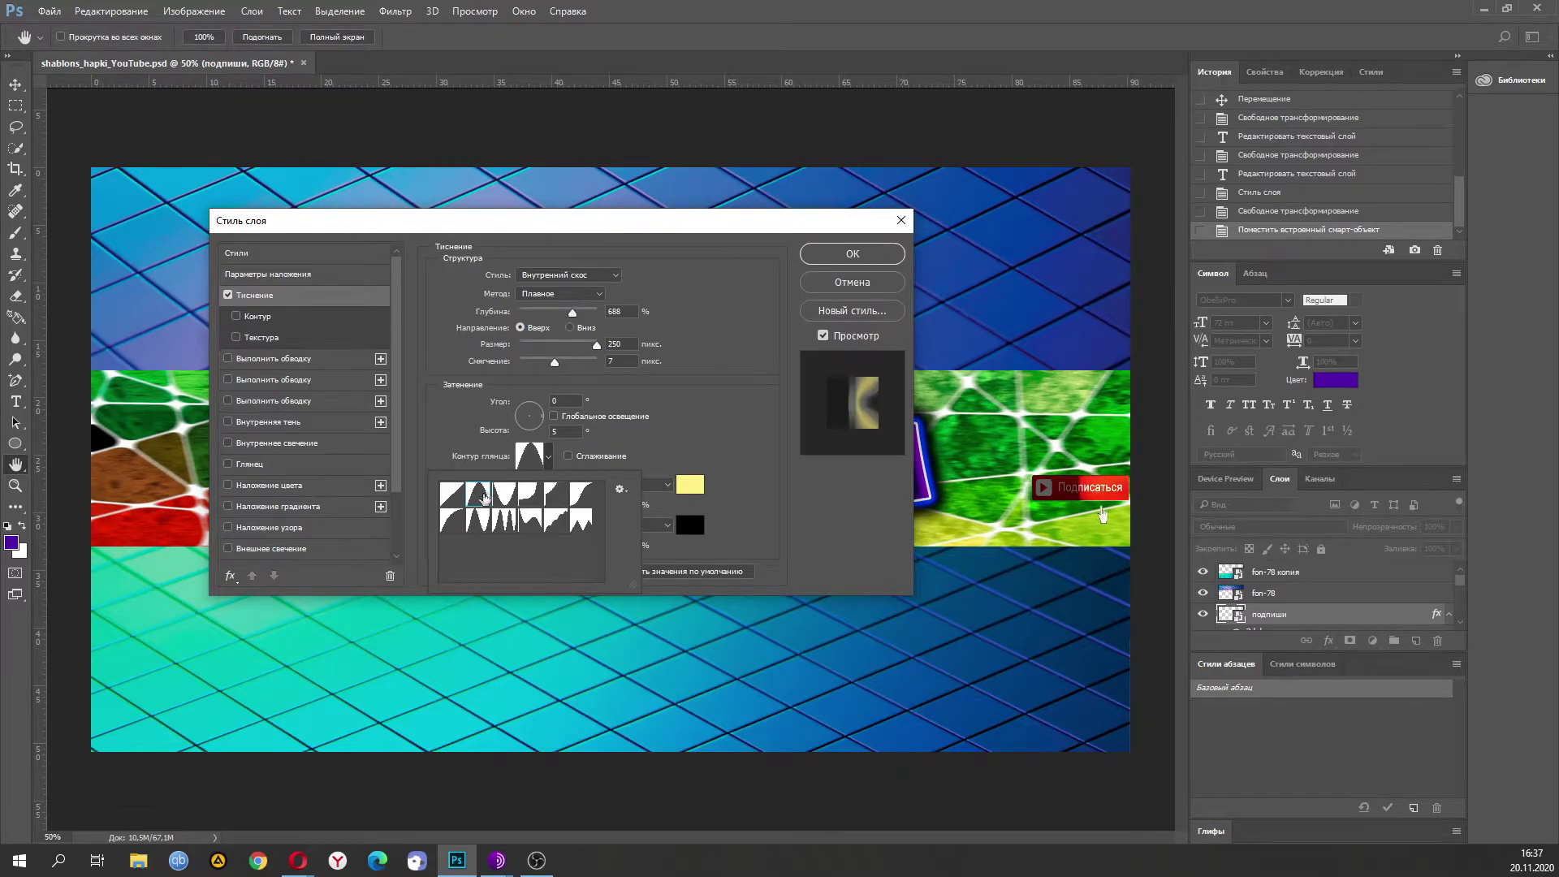
pyautogui.click(582, 496)
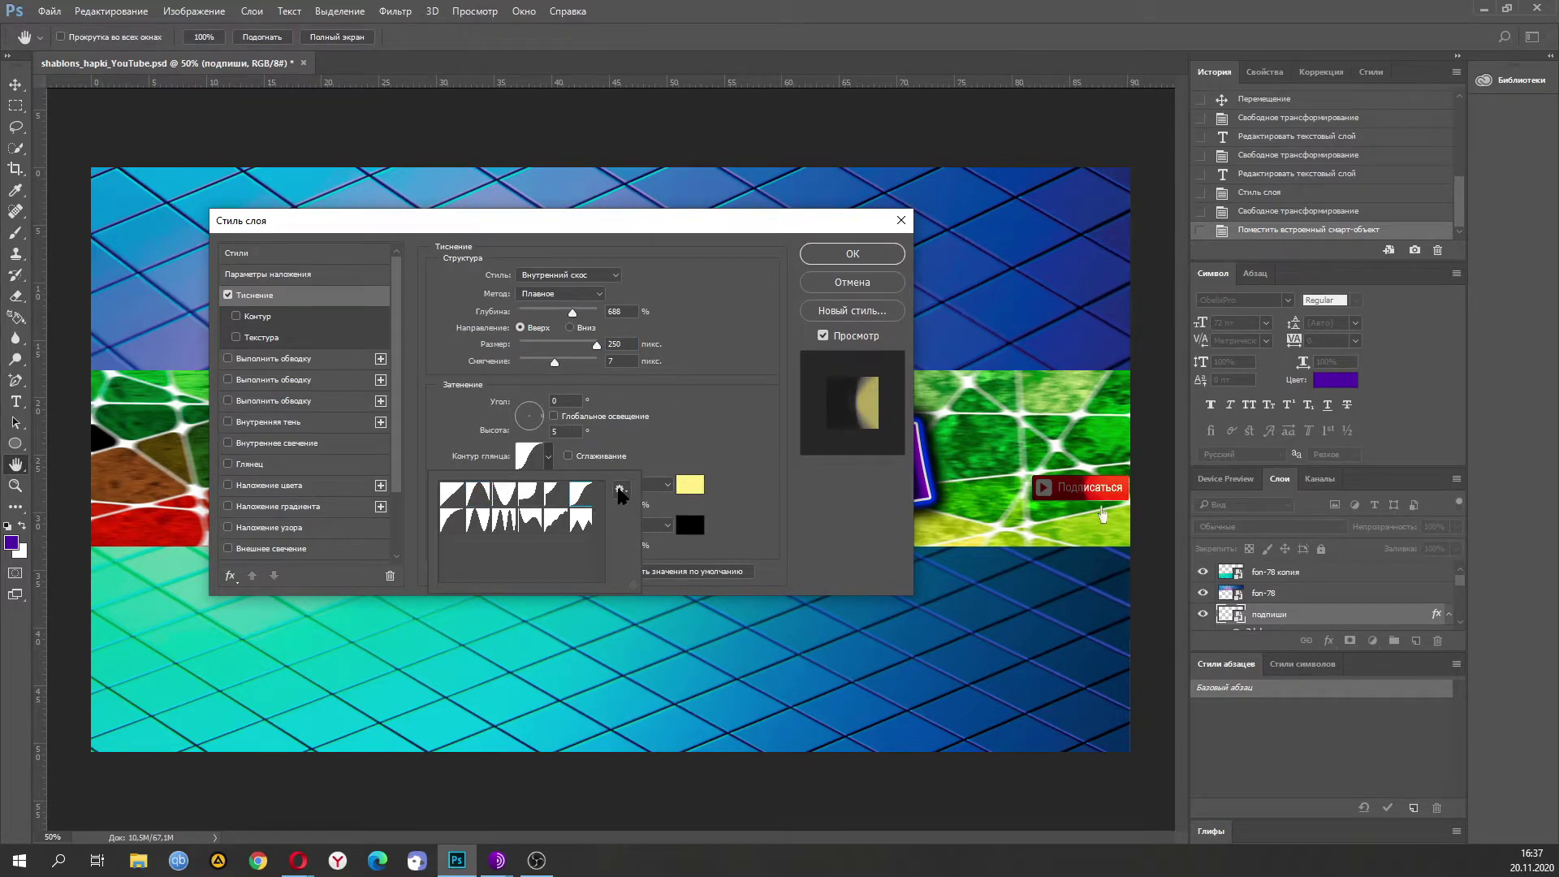
pyautogui.click(531, 521)
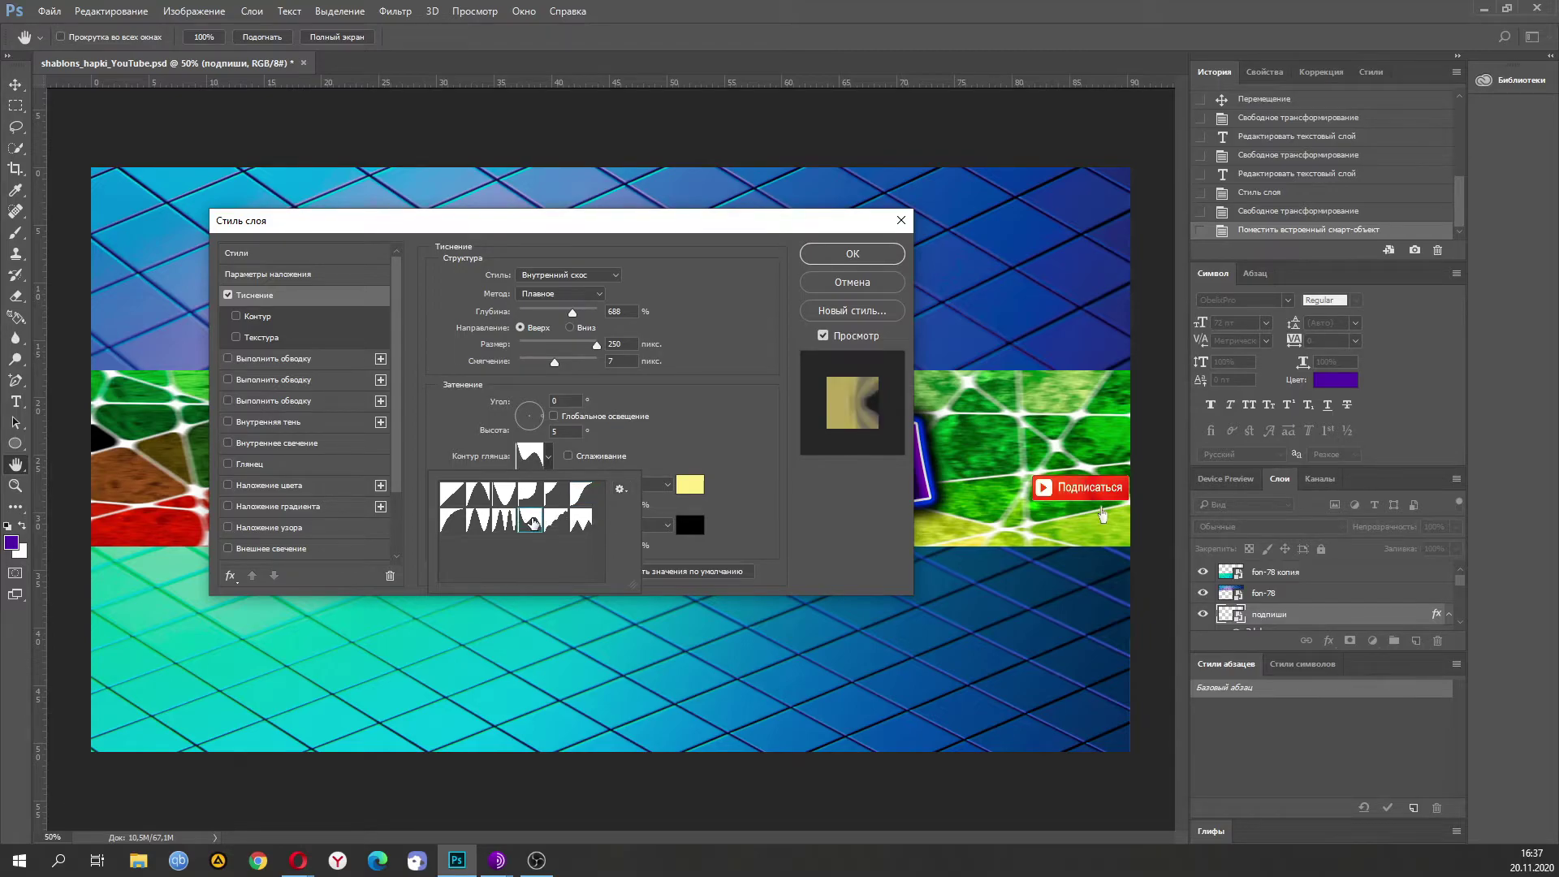
pyautogui.click(622, 379)
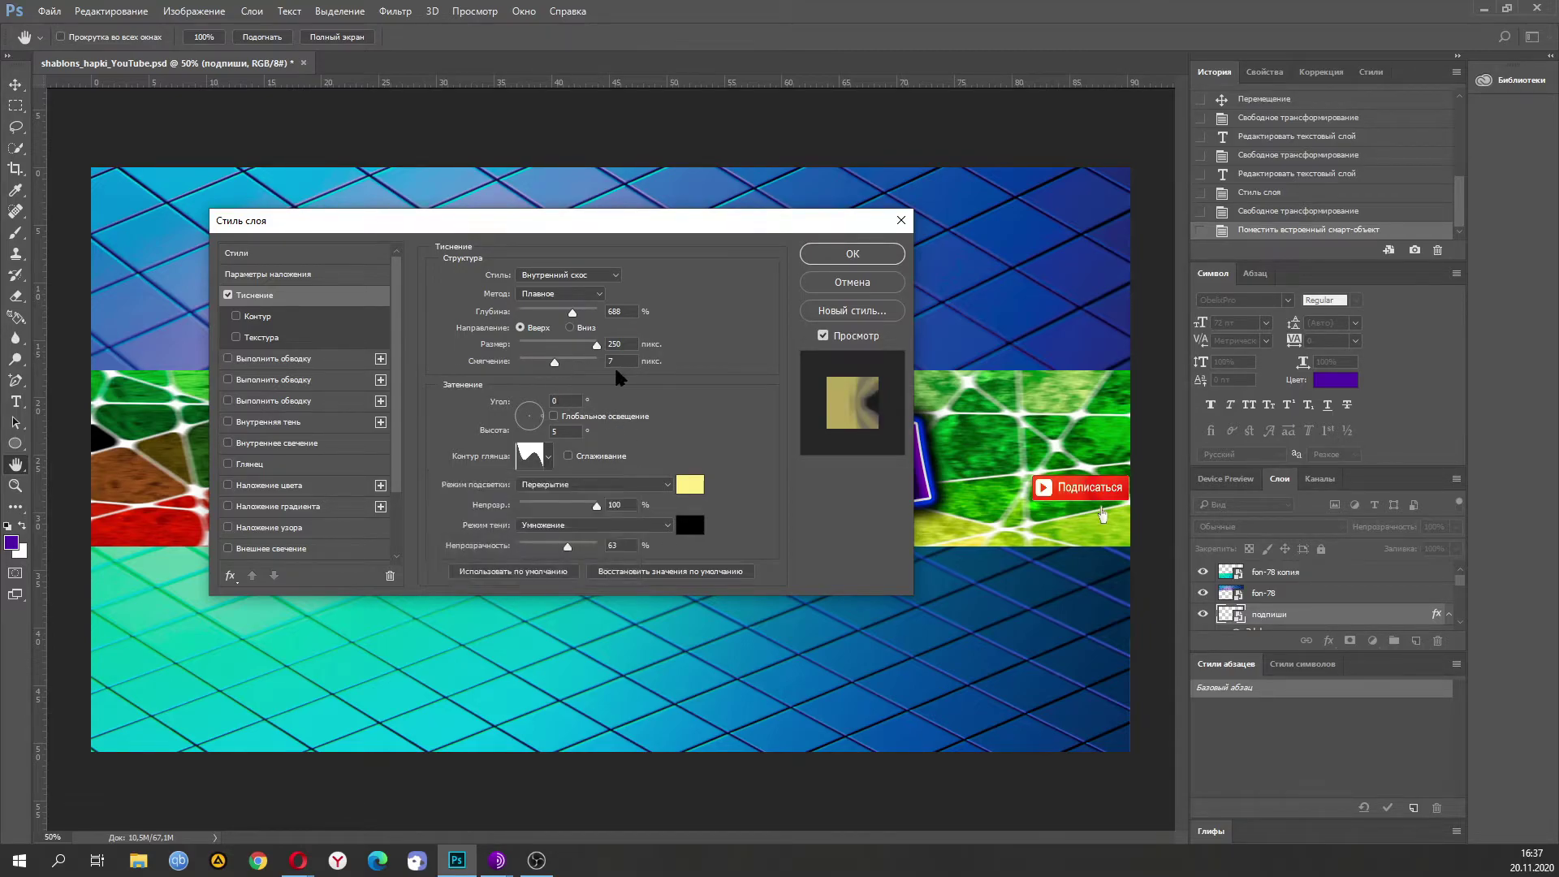
# Set the button's bevel to 1000% depth, 0 px soften and 4 px size, with a linear gloss contour.
pyautogui.moveTo(555, 363)
pyautogui.mouseDown()
pyautogui.moveTo(519, 362)
pyautogui.moveTo(585, 345)
pyautogui.moveTo(513, 345)
pyautogui.moveTo(576, 345)
pyautogui.moveTo(611, 312)
pyautogui.moveTo(578, 345)
pyautogui.mouseUp()
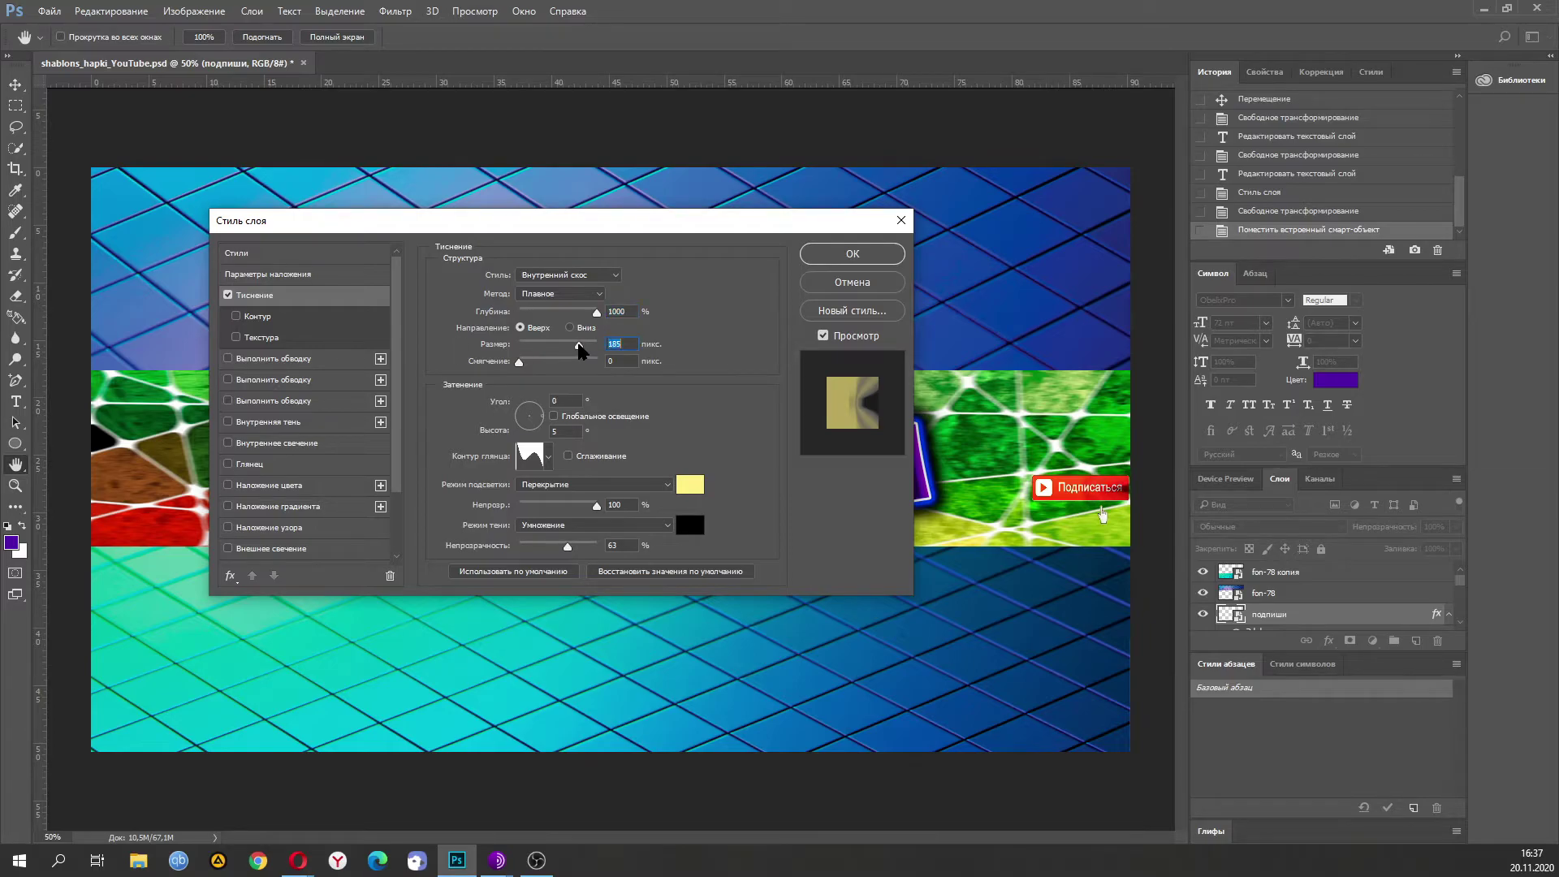
pyautogui.click(543, 457)
pyautogui.click(451, 496)
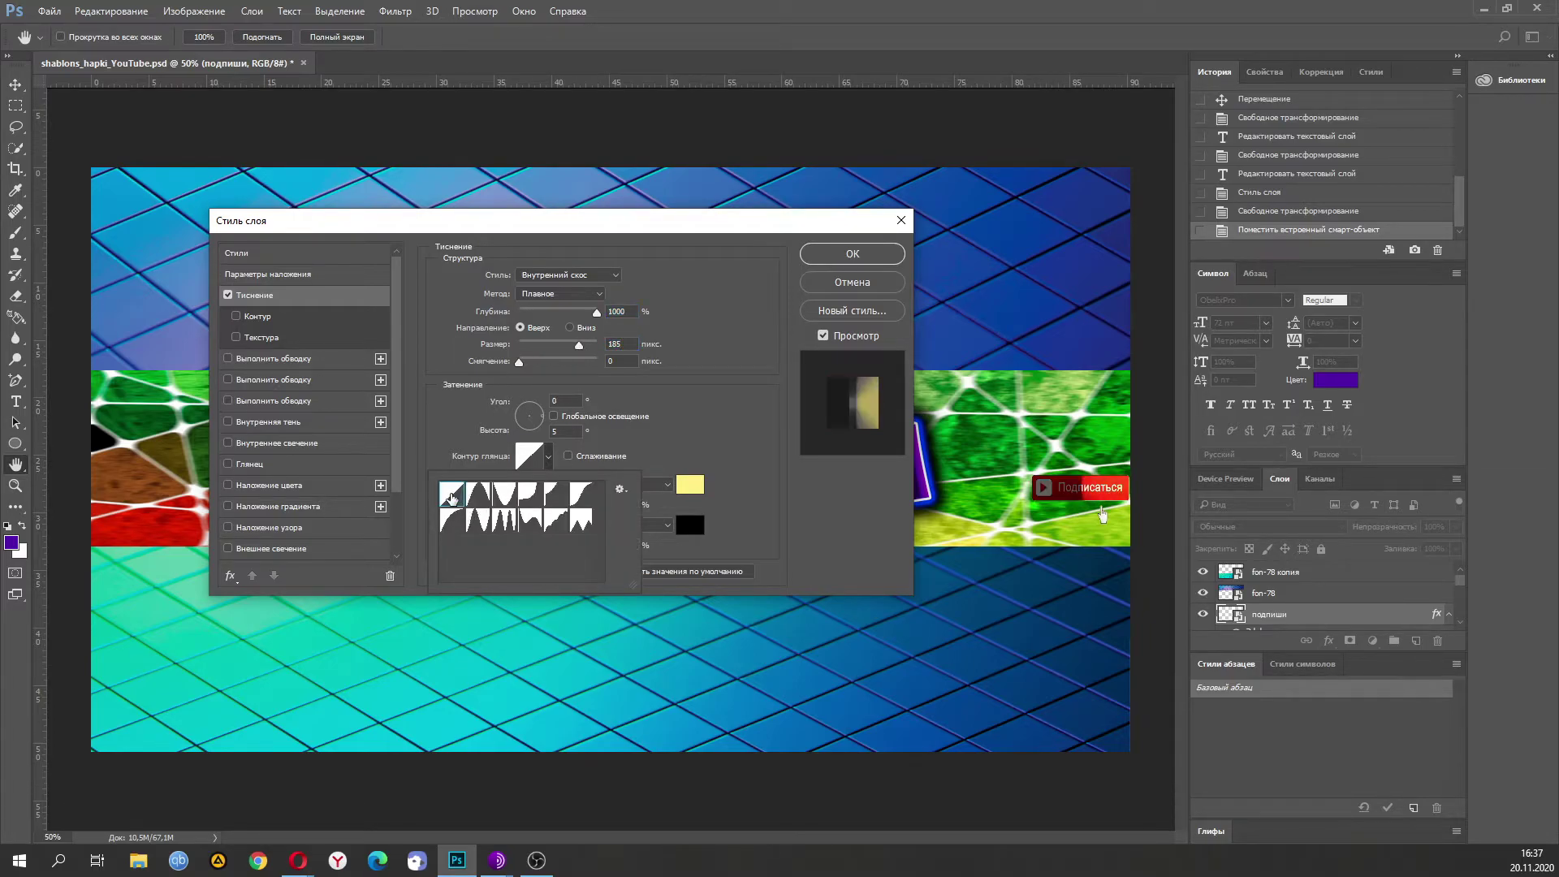
pyautogui.moveTo(579, 345); pyautogui.dragTo(522, 351)
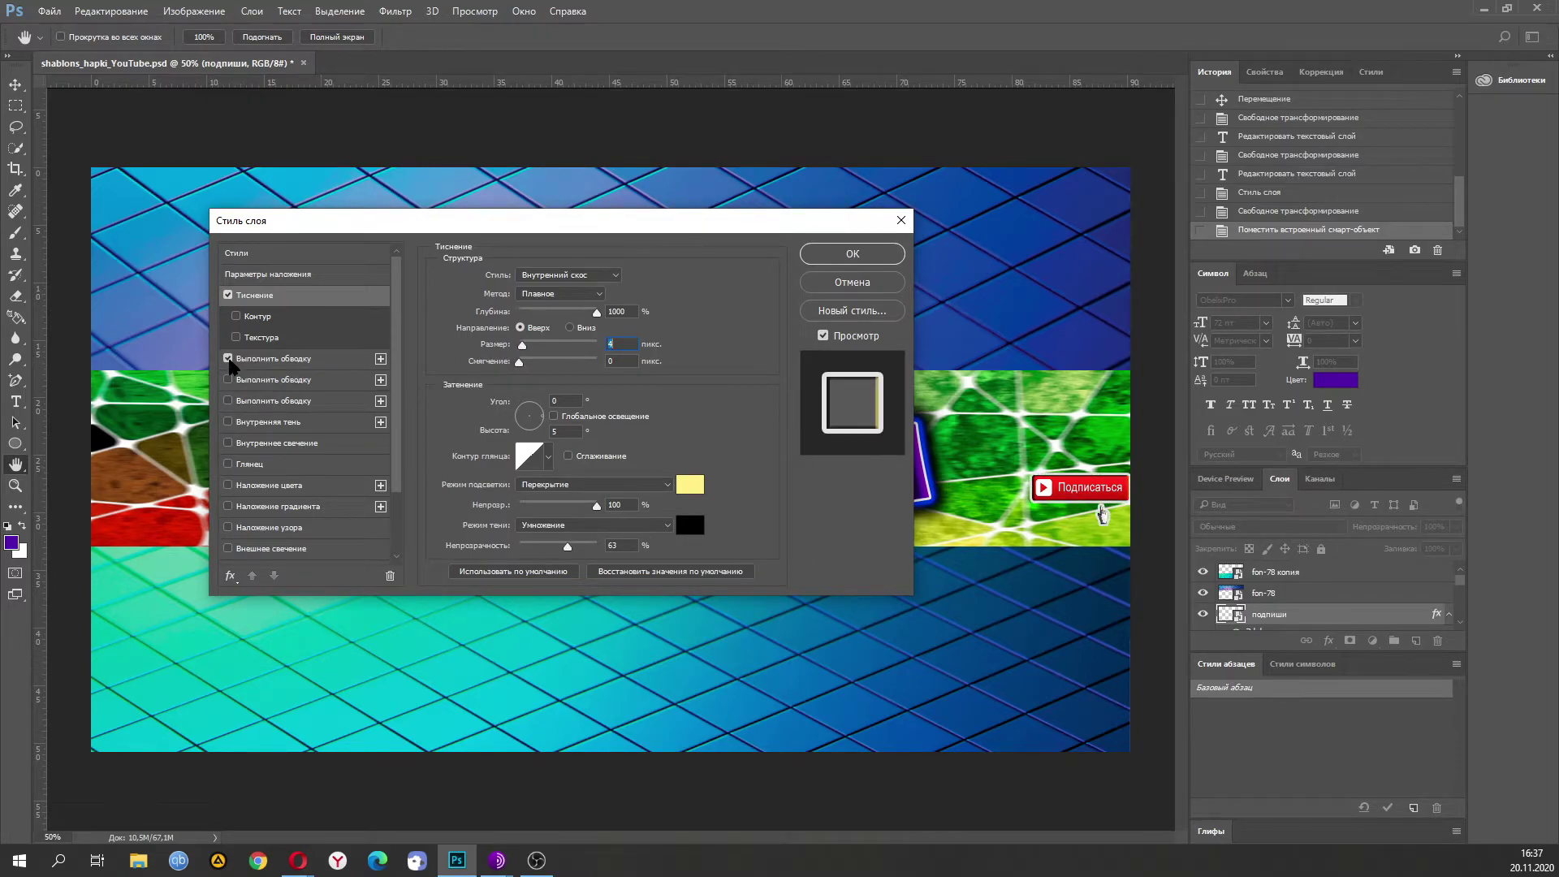
# Leave the subscribe button's strokes off and add a black Drop Shadow with a reduced spread and a size of 8 px.
pyautogui.click(229, 380)
pyautogui.click(229, 380)
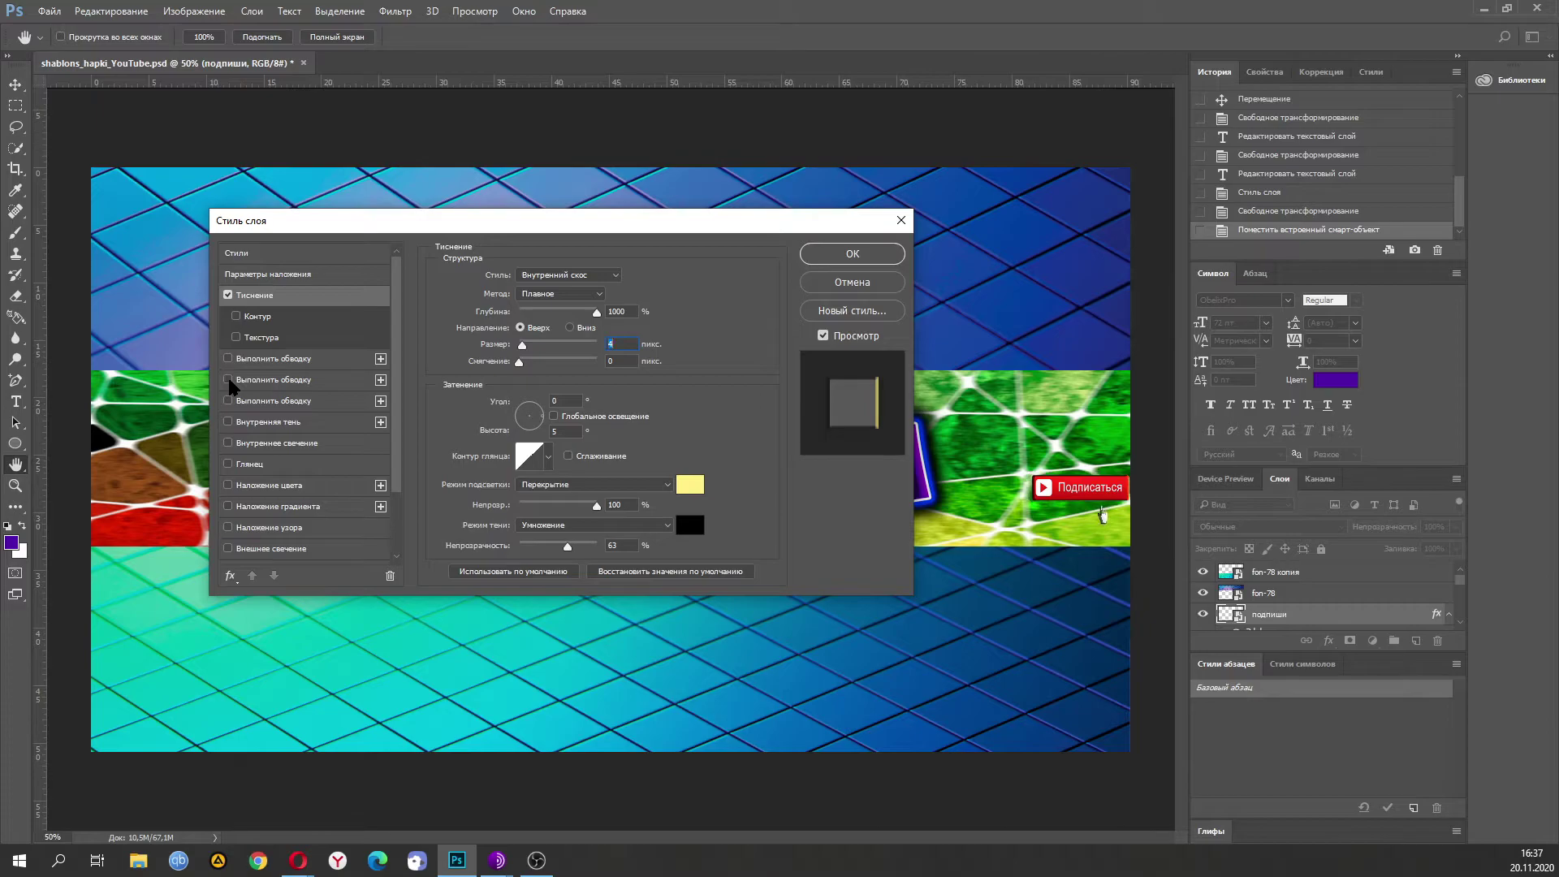
pyautogui.scroll(-4, 290, 434)
pyautogui.click(228, 489)
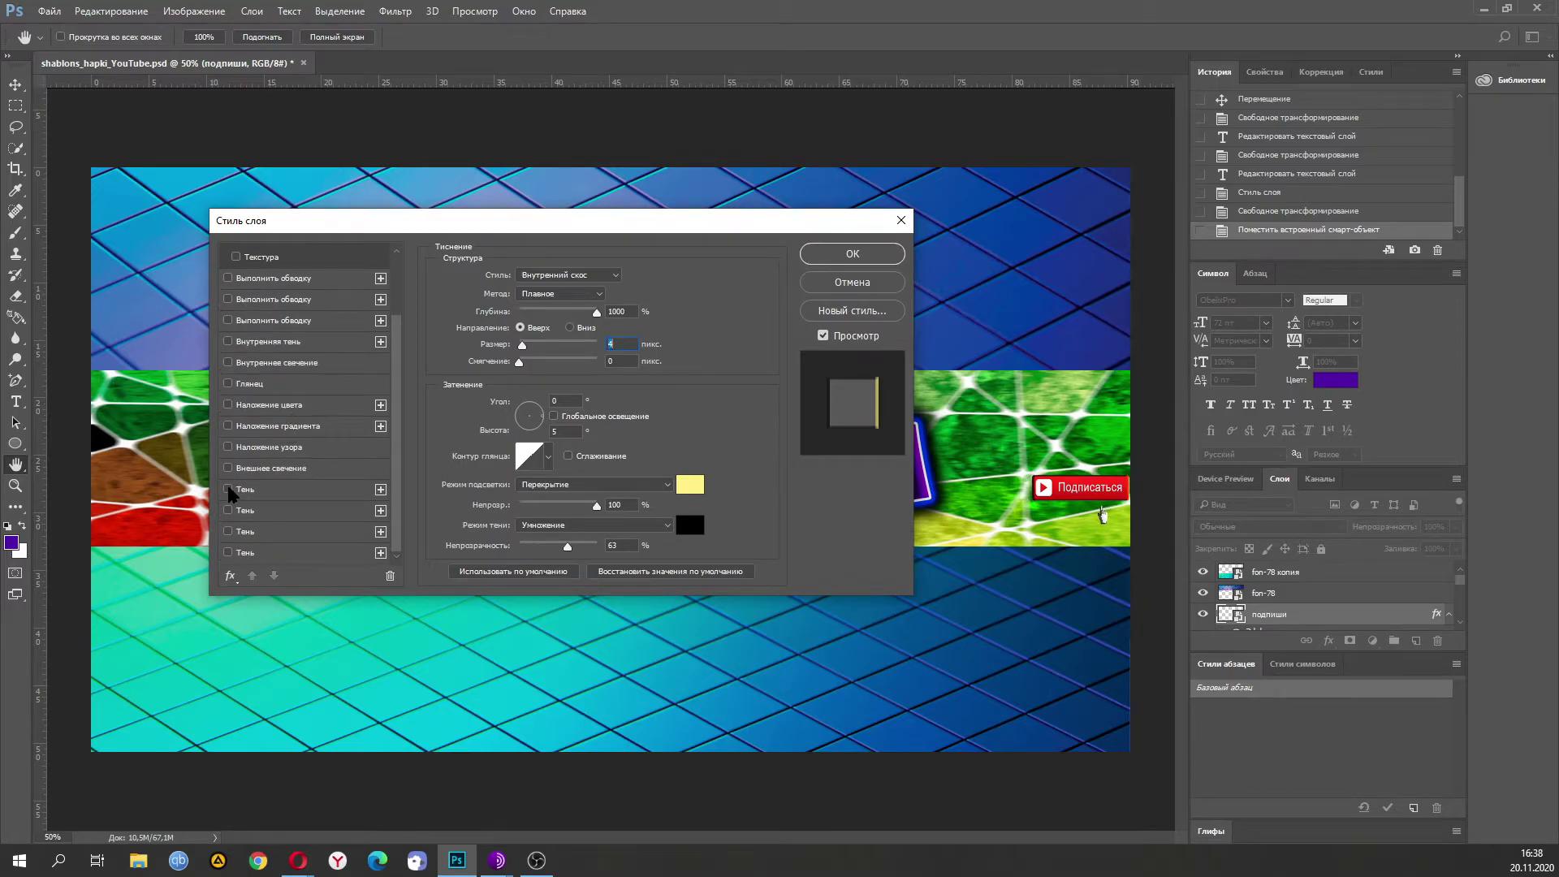
pyautogui.click(274, 493)
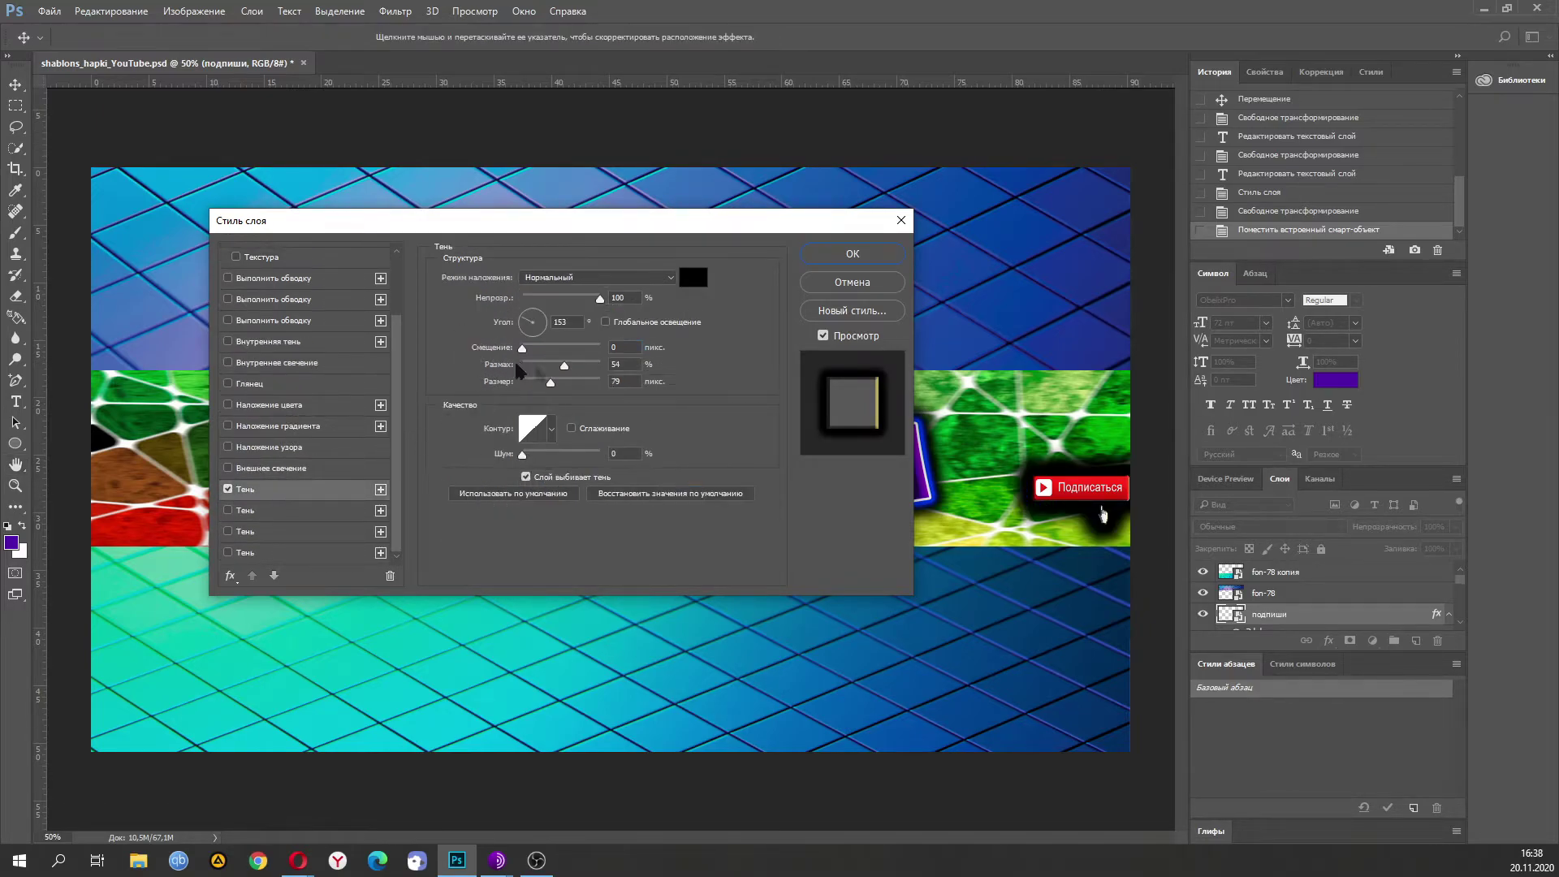
pyautogui.moveTo(537, 366)
pyautogui.mouseDown()
pyautogui.moveTo(529, 381)
pyautogui.moveTo(536, 367)
pyautogui.mouseUp()
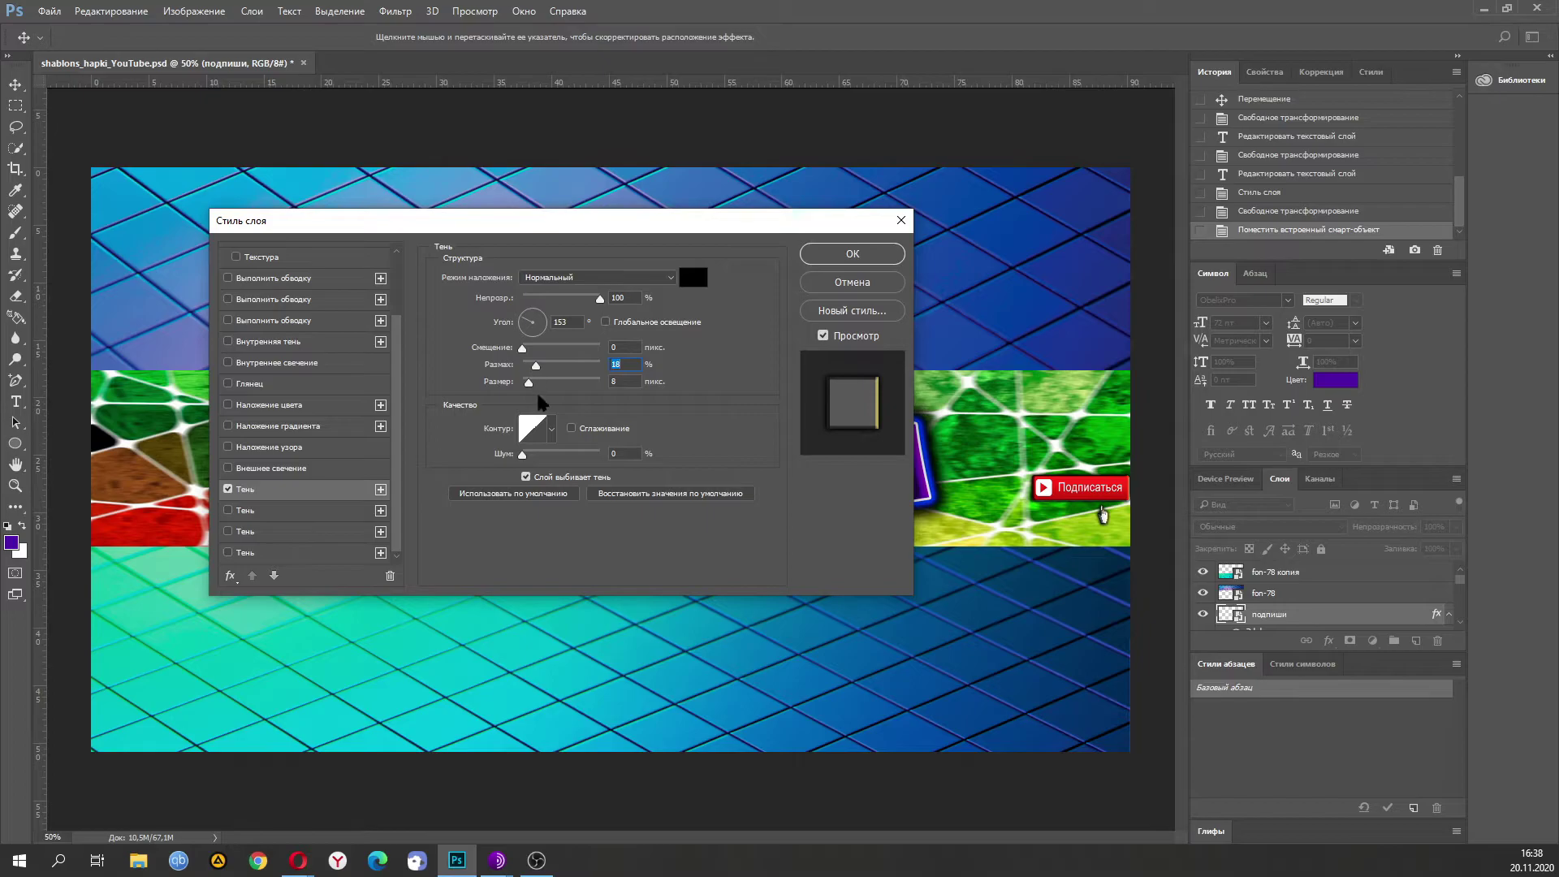
# Test the Blend If ranges on the subscribe button, restore them to 0–255, and apply the layer style.
pyautogui.scroll(2, 289, 292)
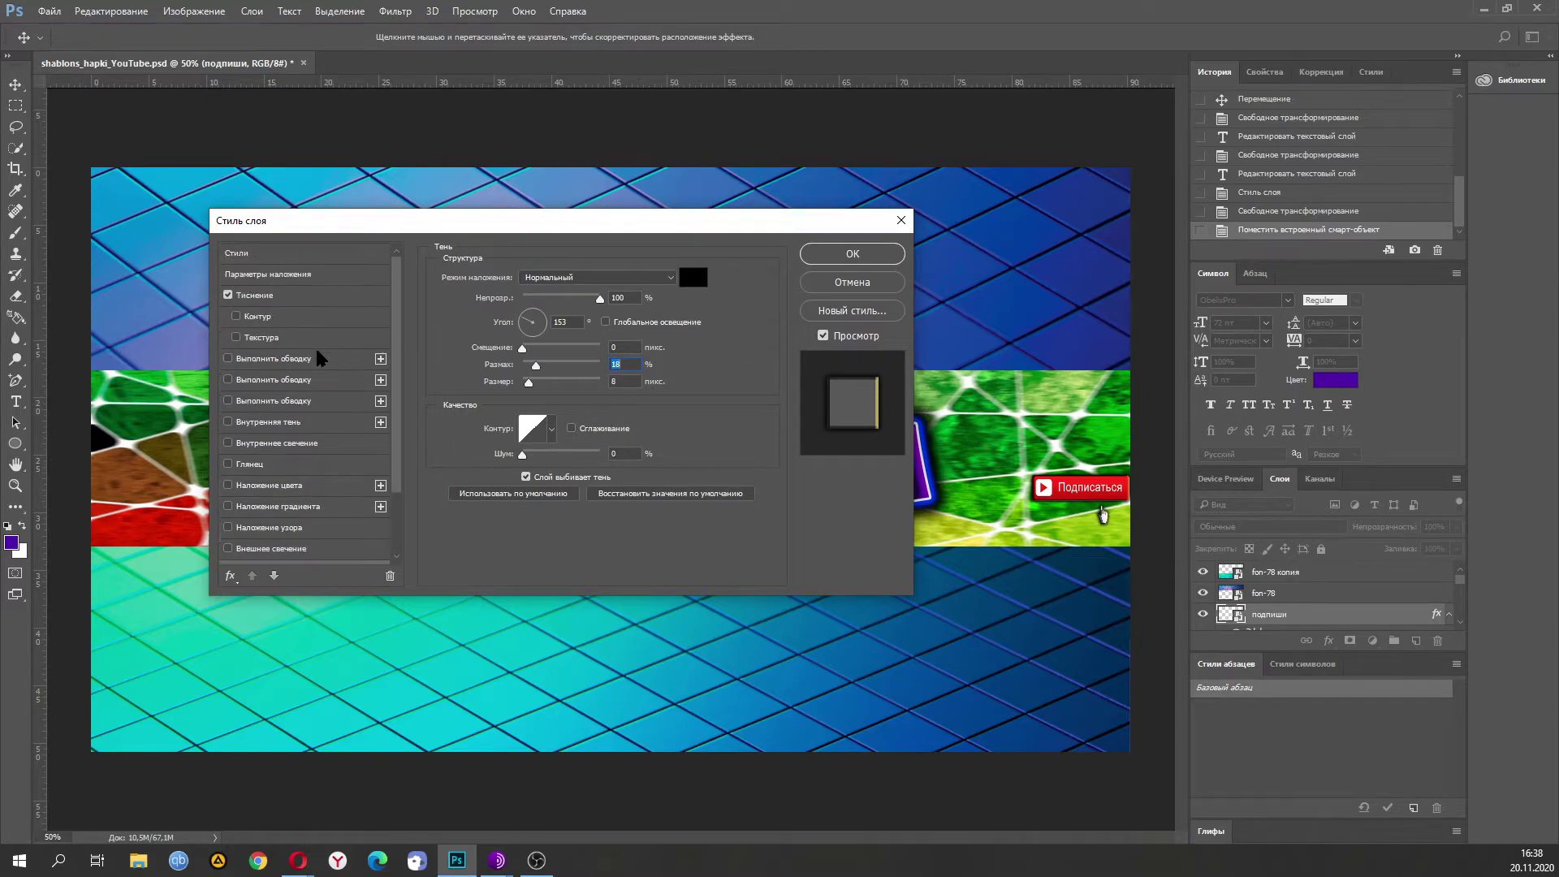
pyautogui.click(288, 273)
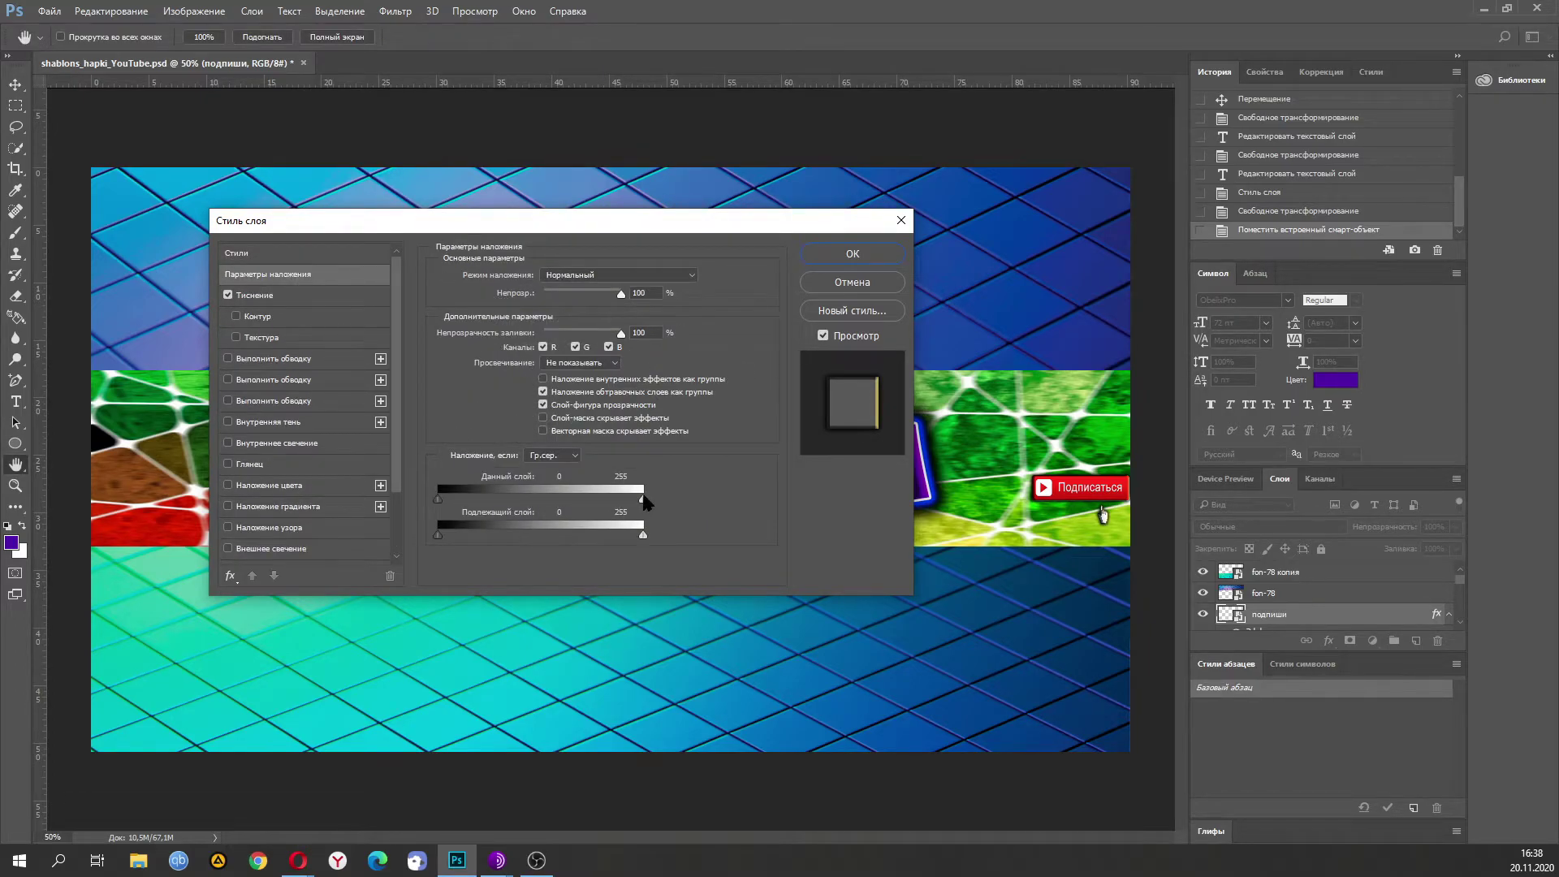
pyautogui.moveTo(643, 498)
pyautogui.mouseDown()
pyautogui.moveTo(467, 497)
pyautogui.moveTo(646, 498)
pyautogui.mouseUp()
pyautogui.moveTo(437, 498); pyautogui.dragTo(544, 493)
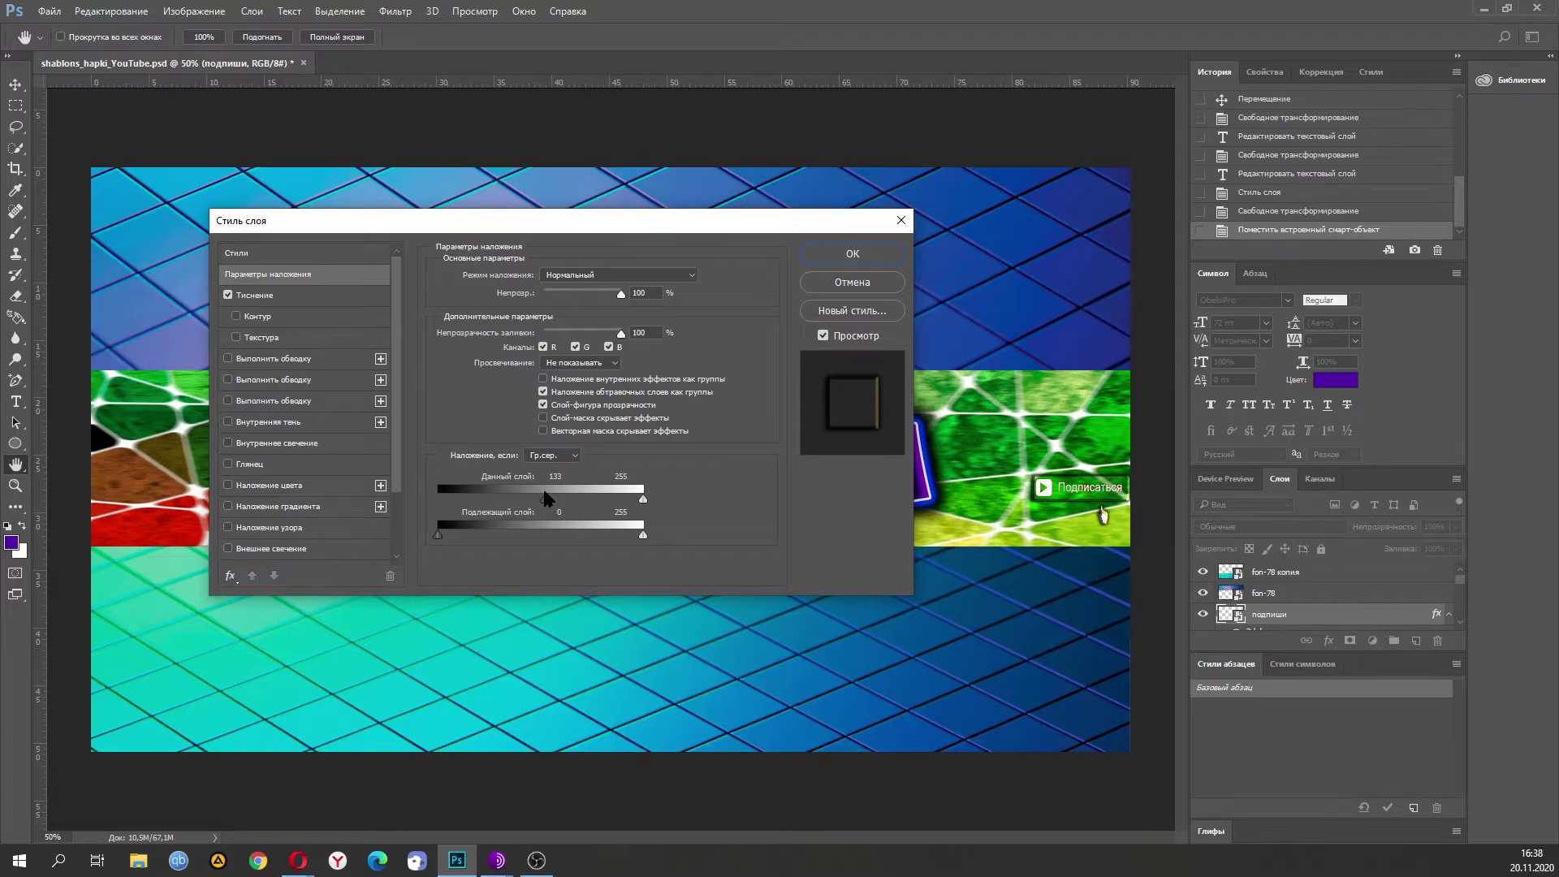
pyautogui.moveTo(546, 497); pyautogui.dragTo(441, 532)
pyautogui.moveTo(643, 535)
pyautogui.mouseDown()
pyautogui.moveTo(524, 536)
pyautogui.moveTo(655, 535)
pyautogui.mouseUp()
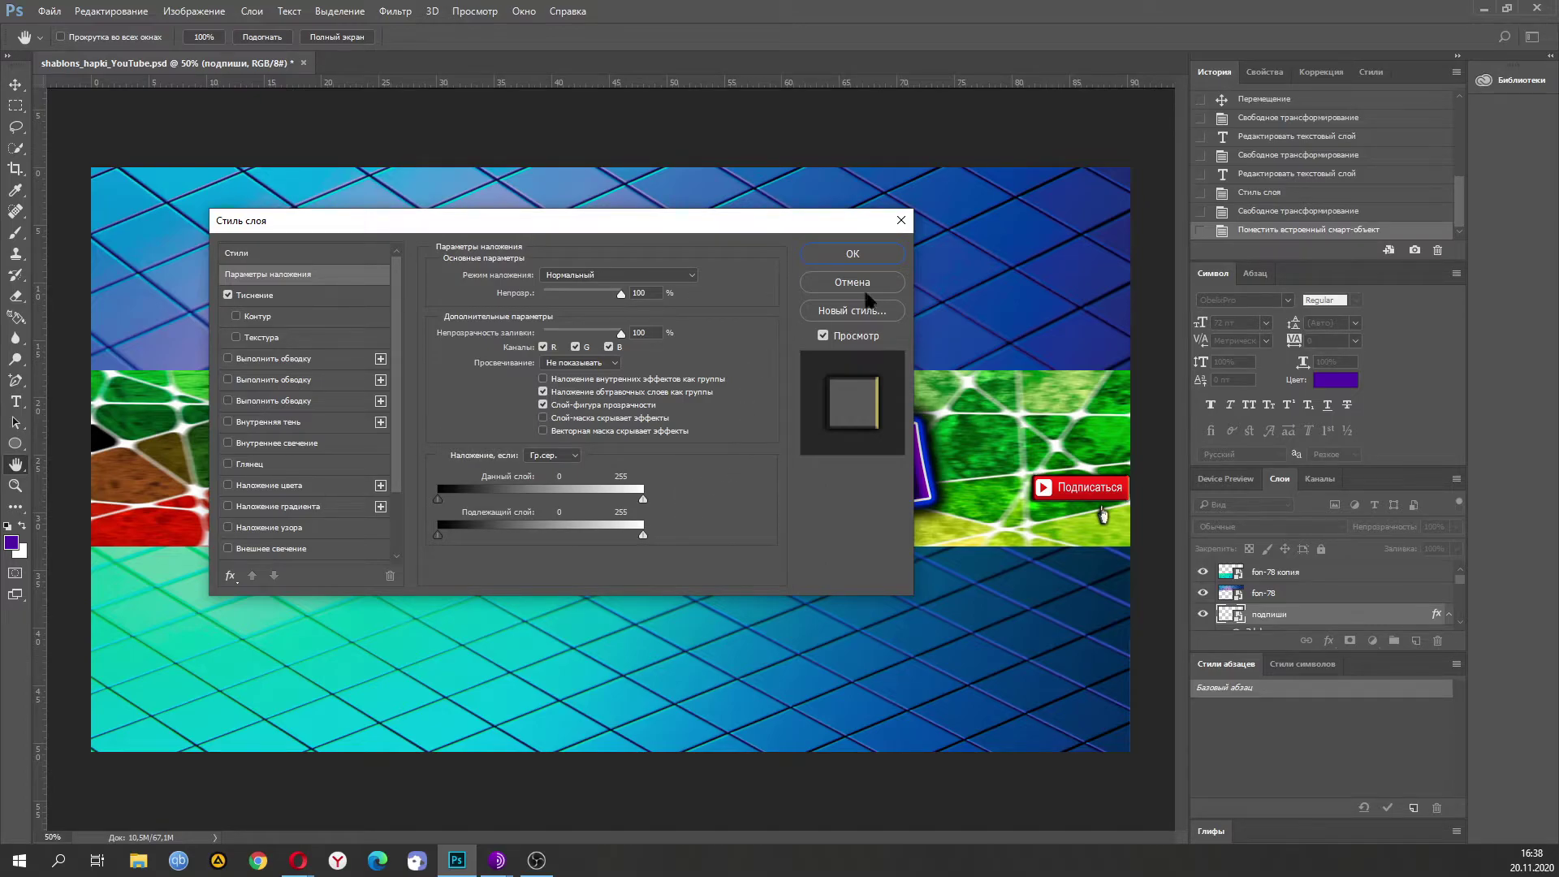
pyautogui.click(853, 254)
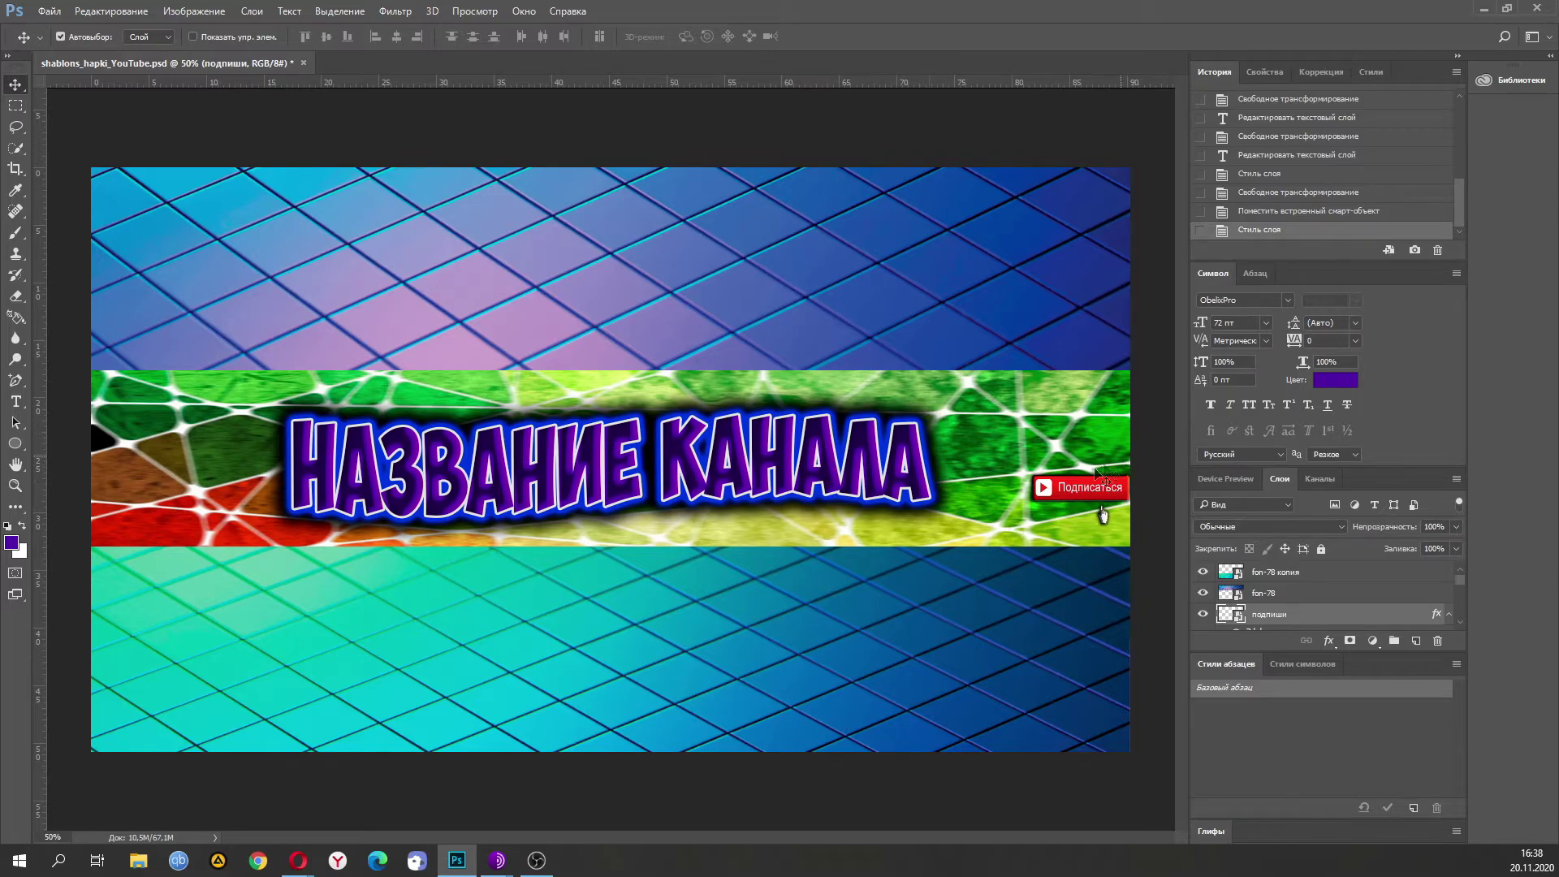
# Apply a Gaussian Blur with a very small radius to the subscribe button layer.
pyautogui.click(395, 11)
pyautogui.moveTo(528, 252)
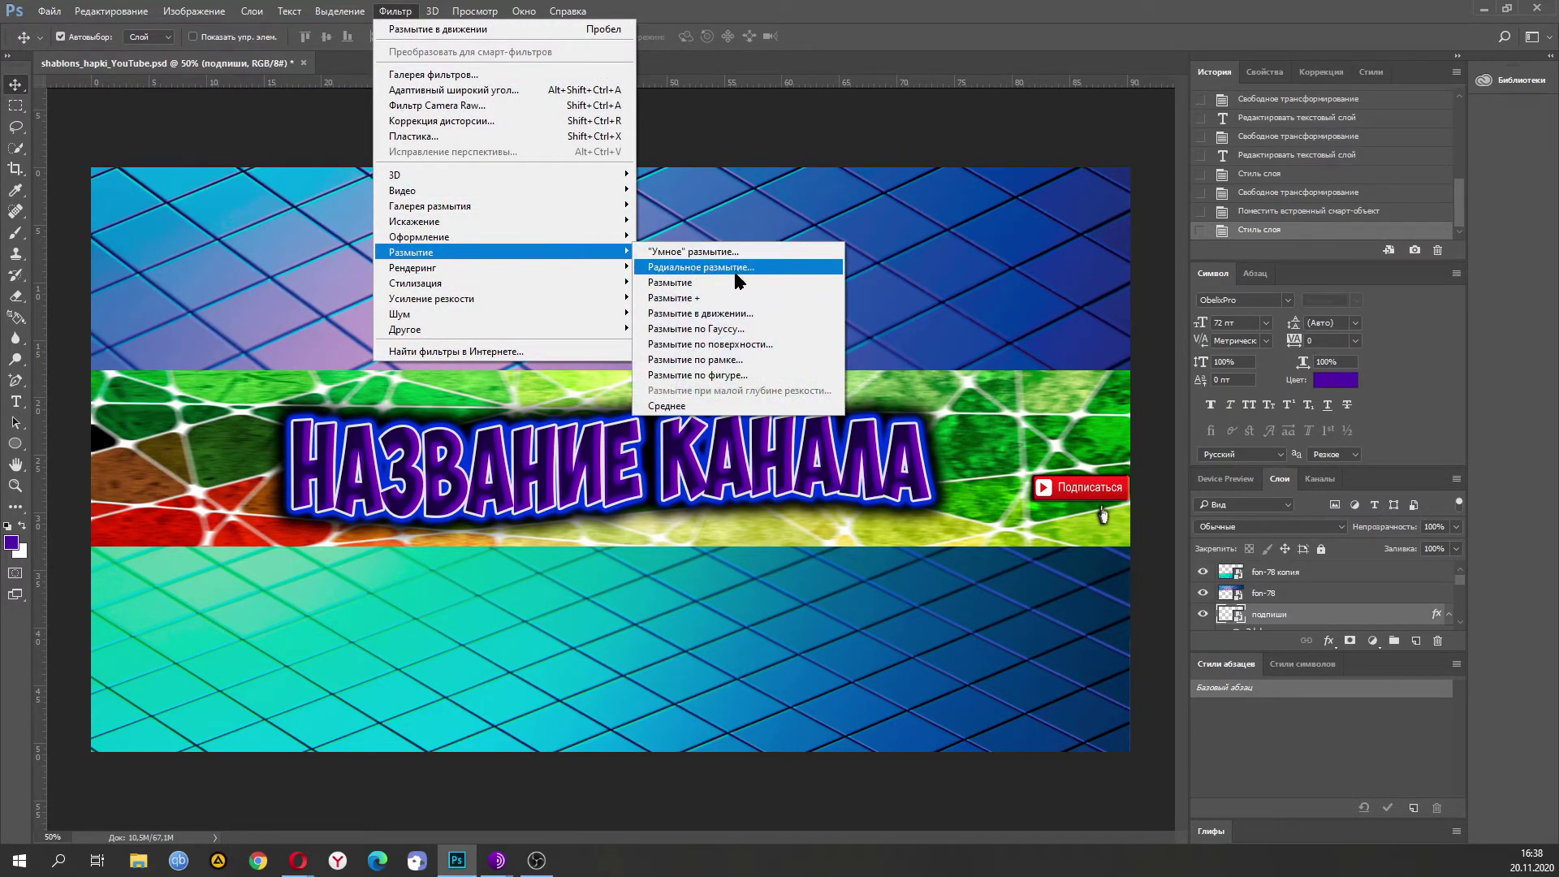
pyautogui.click(728, 329)
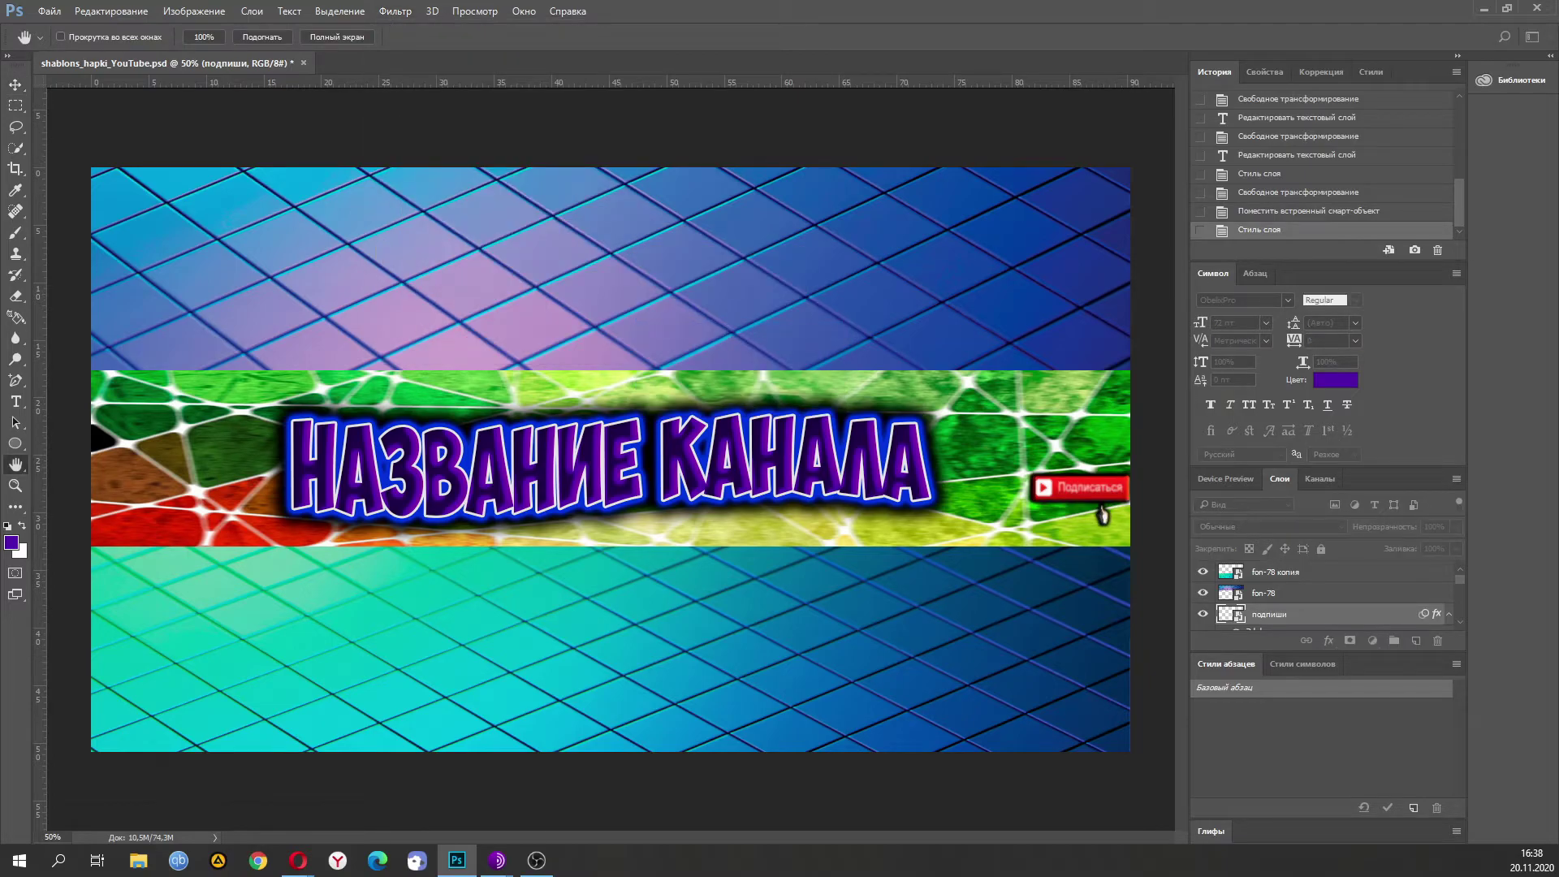
pyautogui.moveTo(693, 352); pyautogui.dragTo(417, 272)
pyautogui.moveTo(374, 514); pyautogui.dragTo(362, 514)
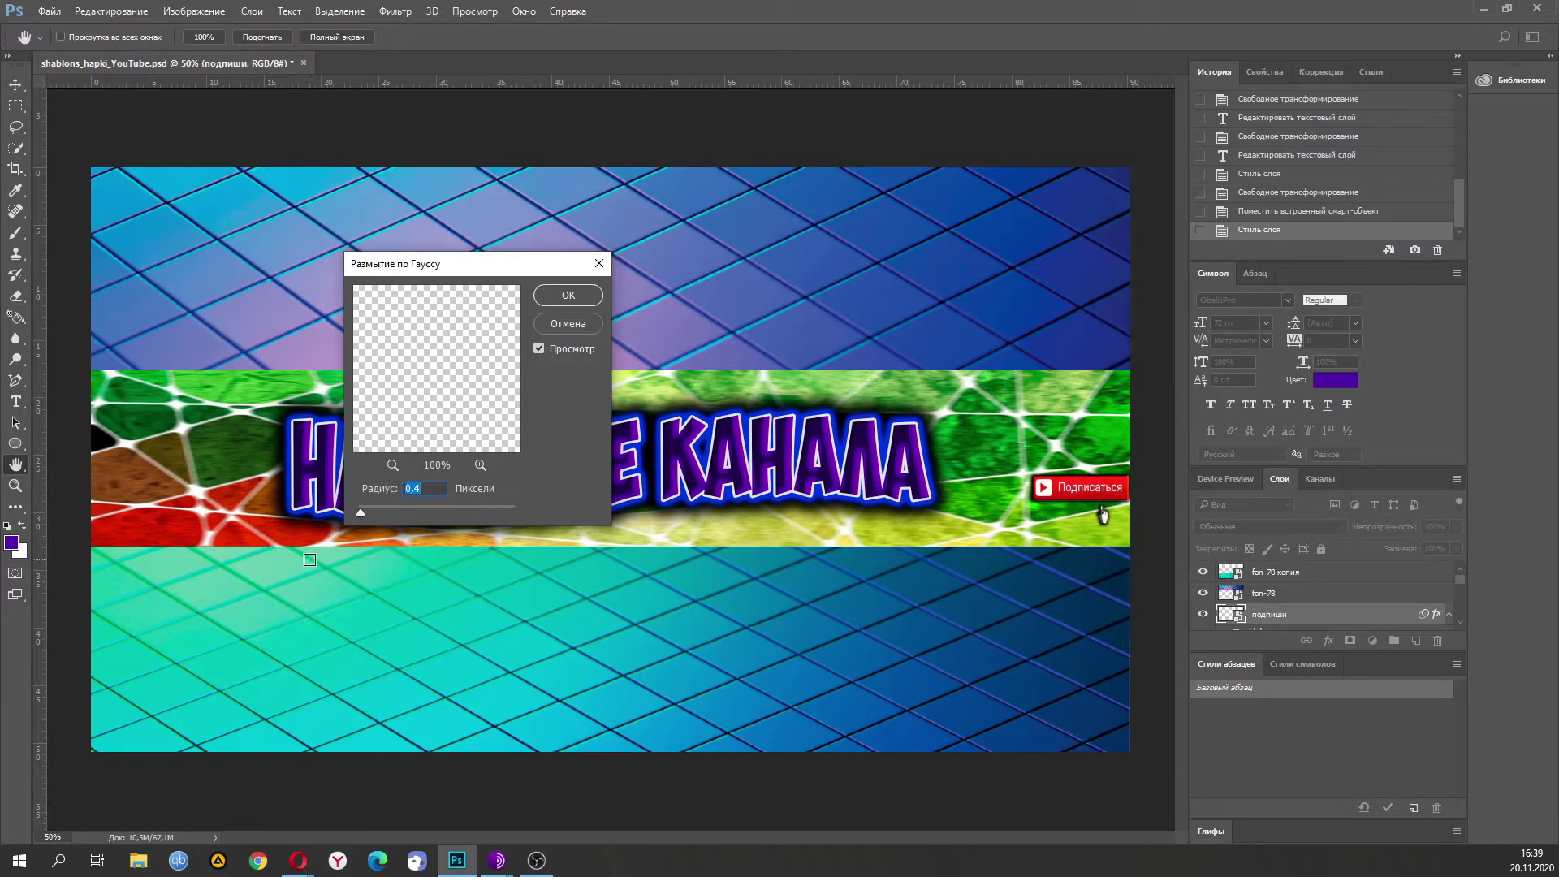
pyautogui.moveTo(361, 515); pyautogui.dragTo(358, 517)
pyautogui.click(361, 513)
pyautogui.click(564, 297)
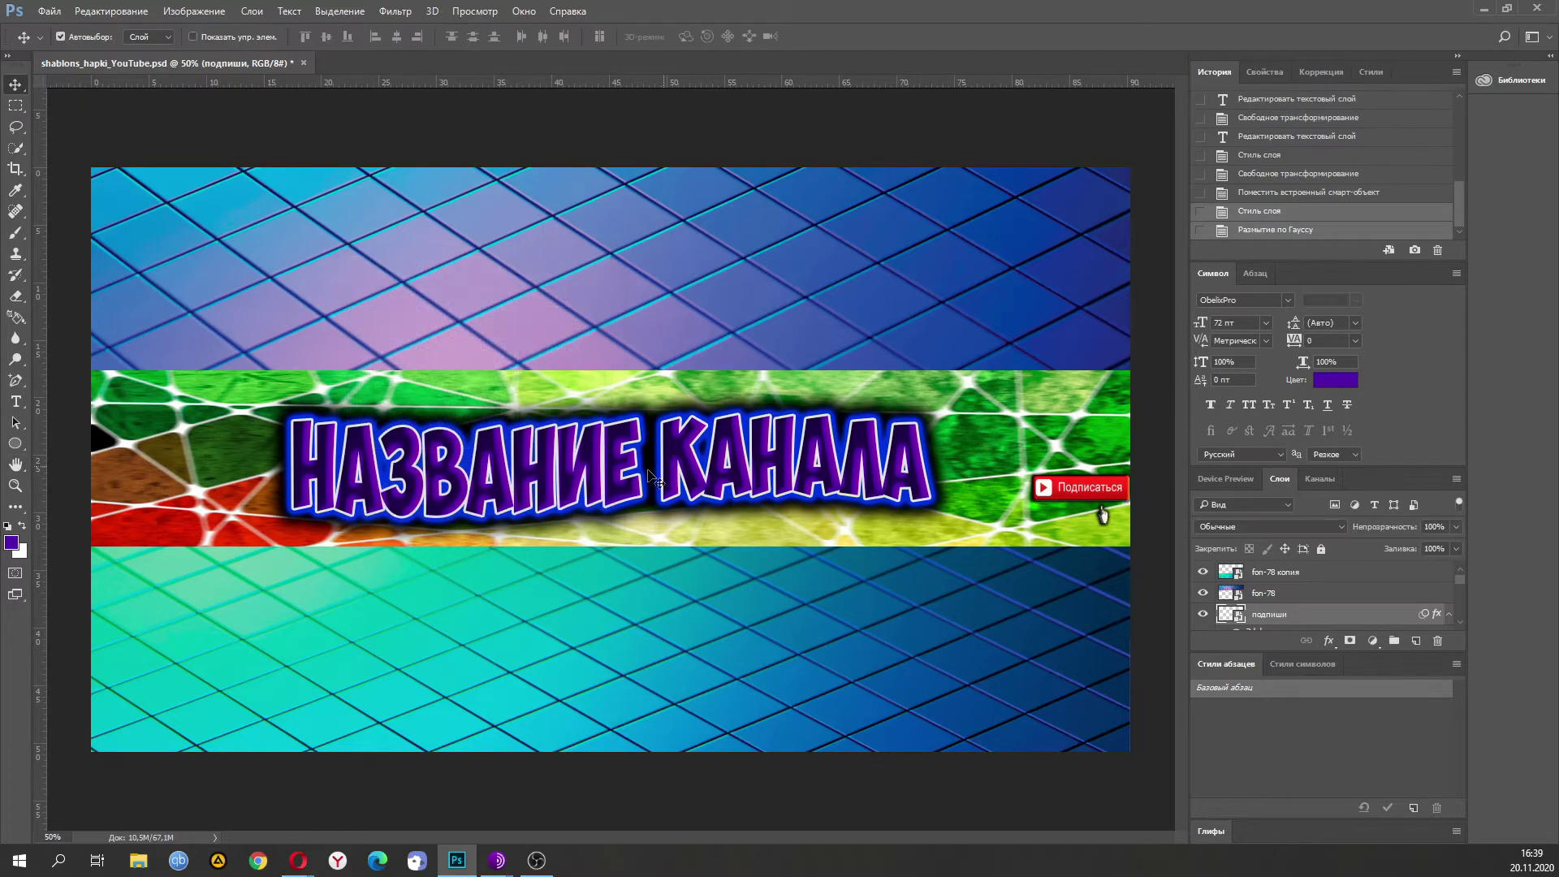
# Convert the channel title text layer to a smart object and apply a Gaussian Blur with a 2.1-pixel radius.
pyautogui.click(395, 11)
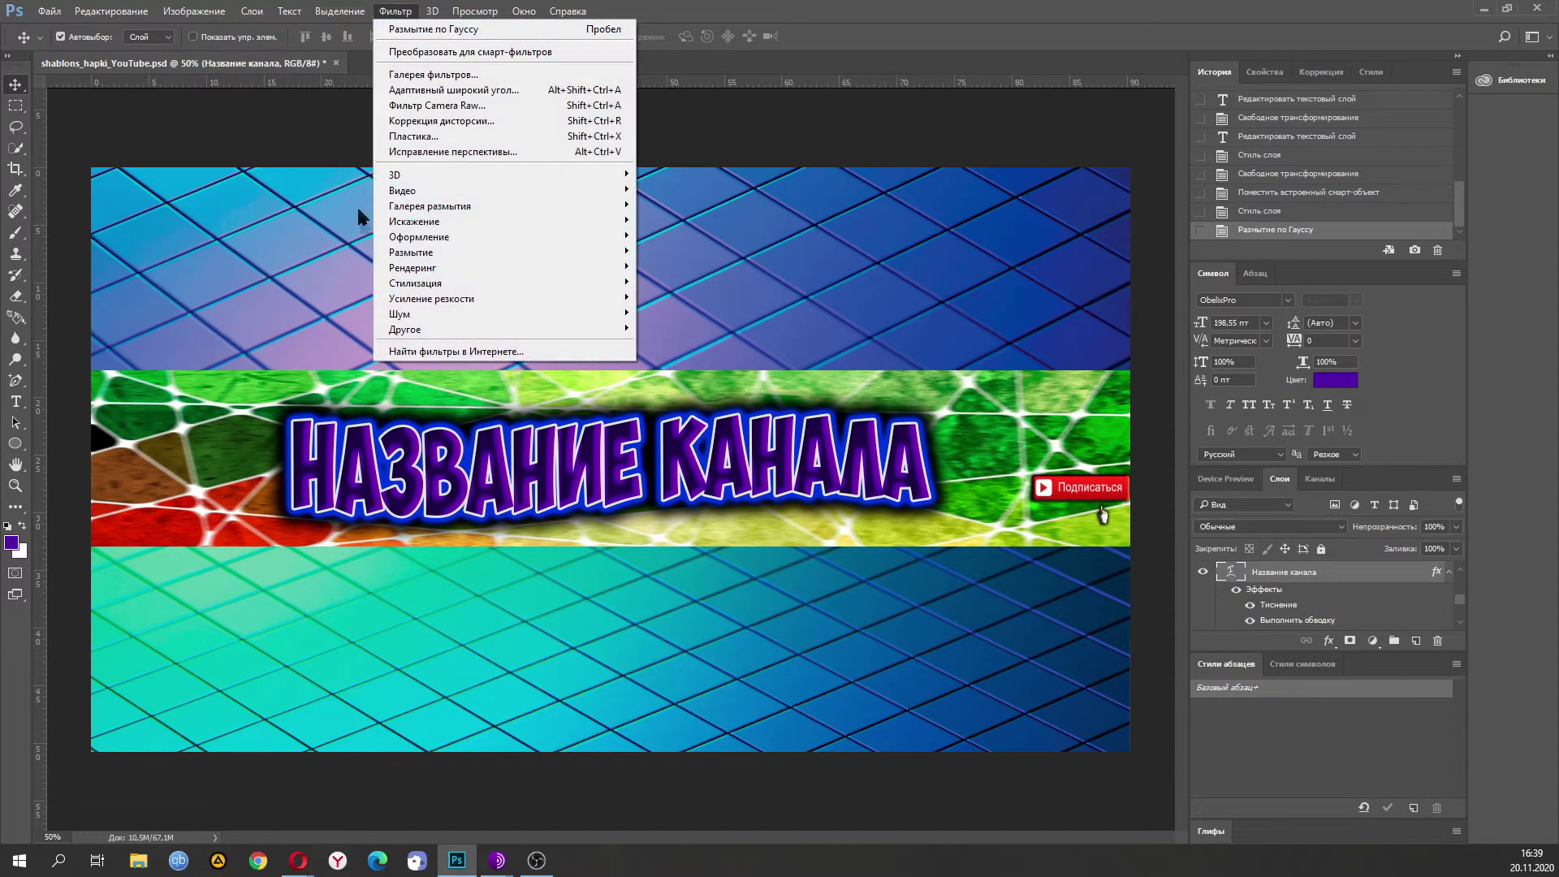
pyautogui.moveTo(469, 267)
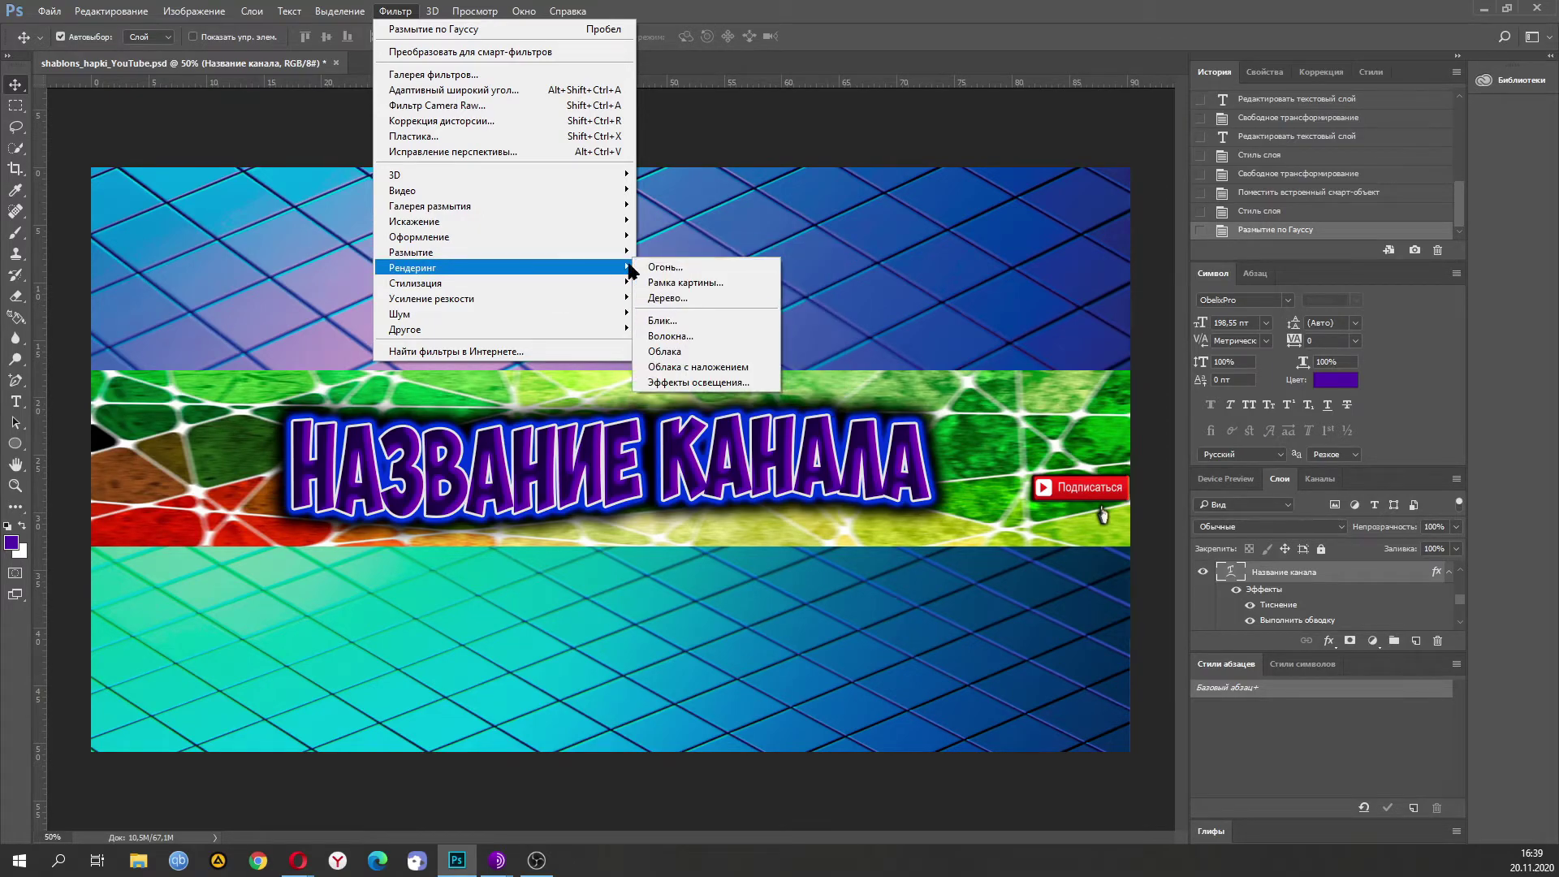
pyautogui.moveTo(597, 253)
pyautogui.click(699, 328)
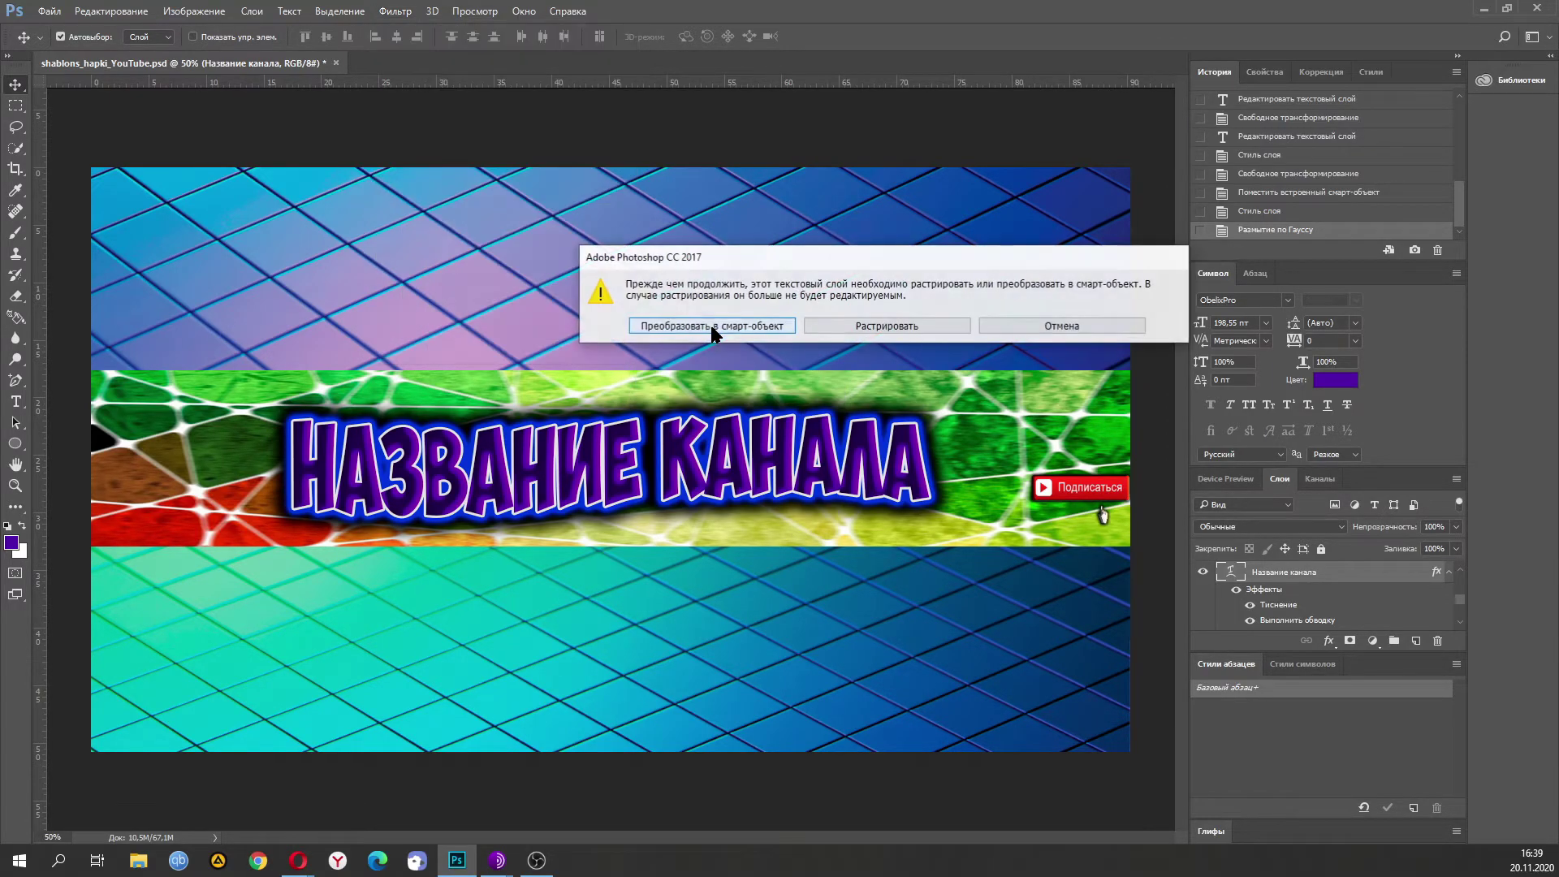
pyautogui.click(700, 328)
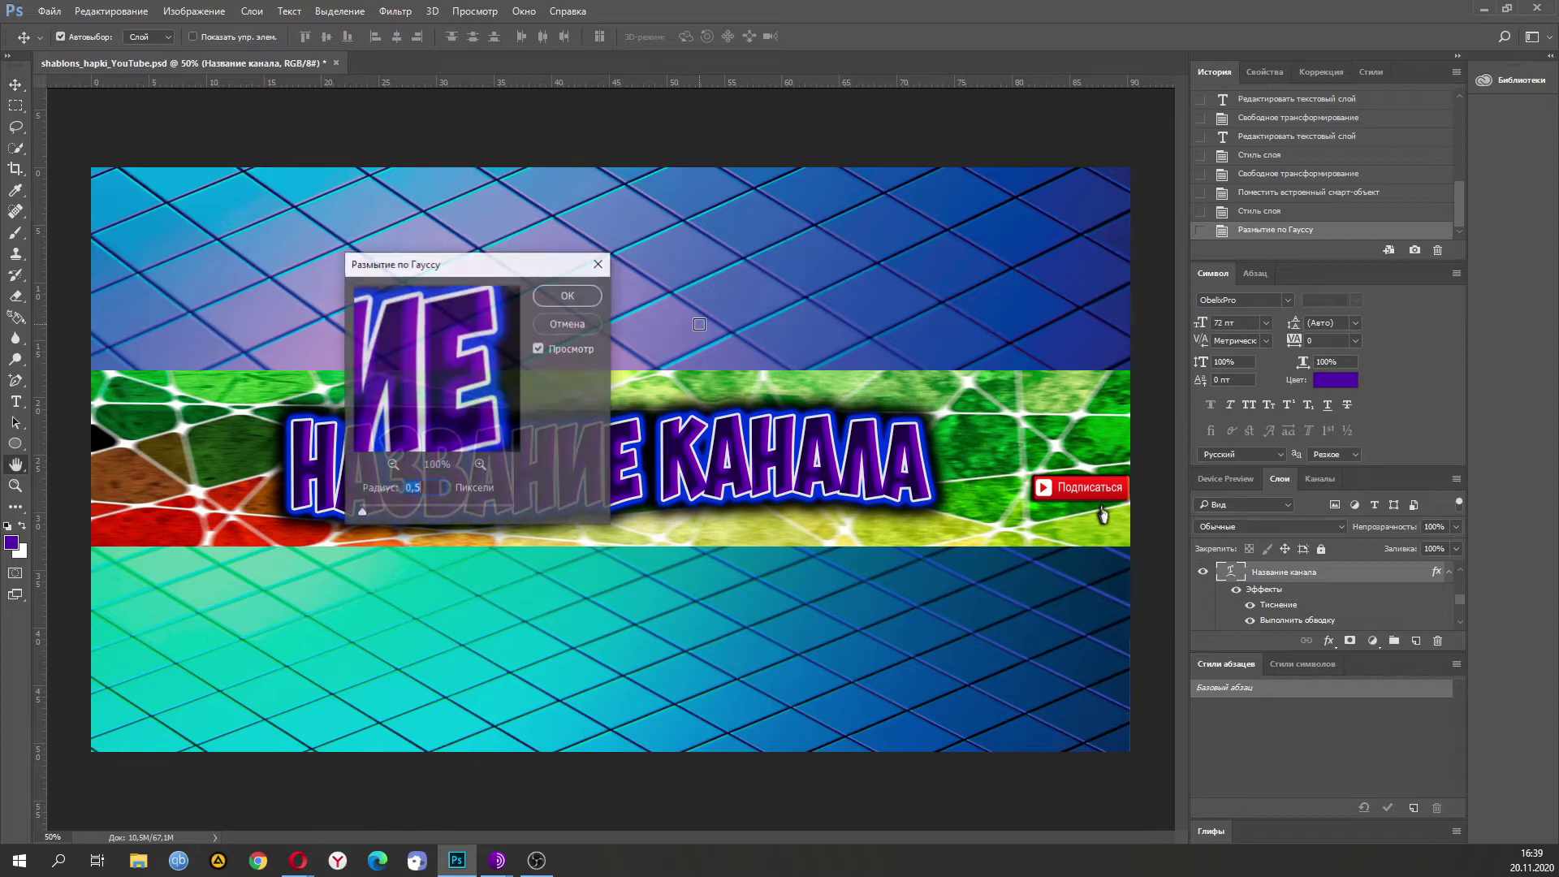
pyautogui.moveTo(363, 511); pyautogui.dragTo(389, 511)
pyautogui.moveTo(477, 265)
pyautogui.mouseDown()
pyautogui.moveTo(685, 636)
pyautogui.moveTo(686, 609)
pyautogui.moveTo(488, 259)
pyautogui.mouseUp()
pyautogui.moveTo(397, 496); pyautogui.dragTo(389, 499)
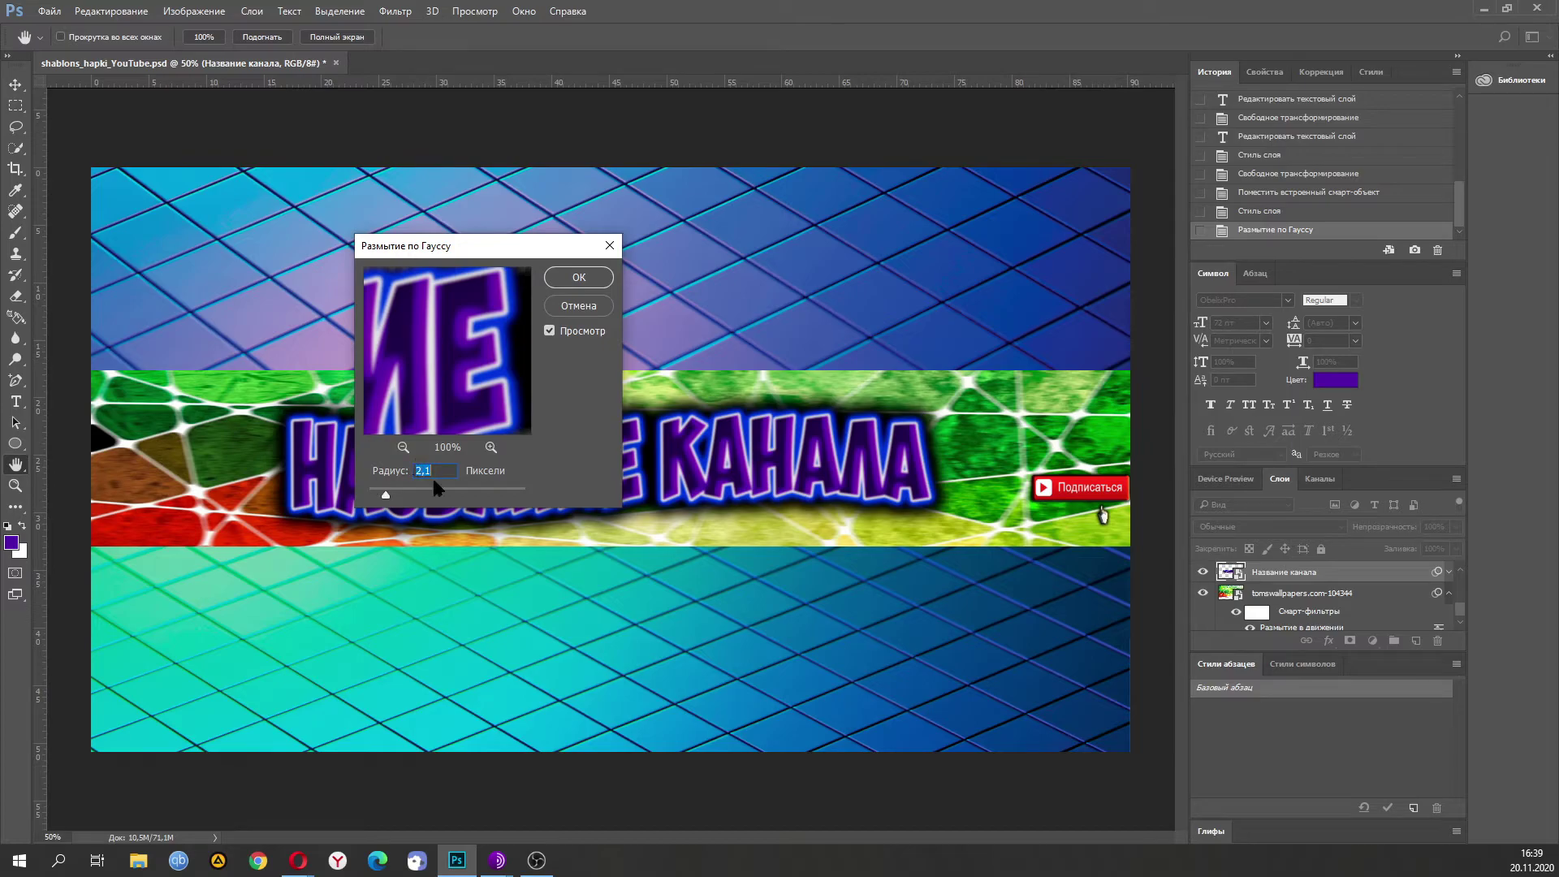
pyautogui.click(574, 281)
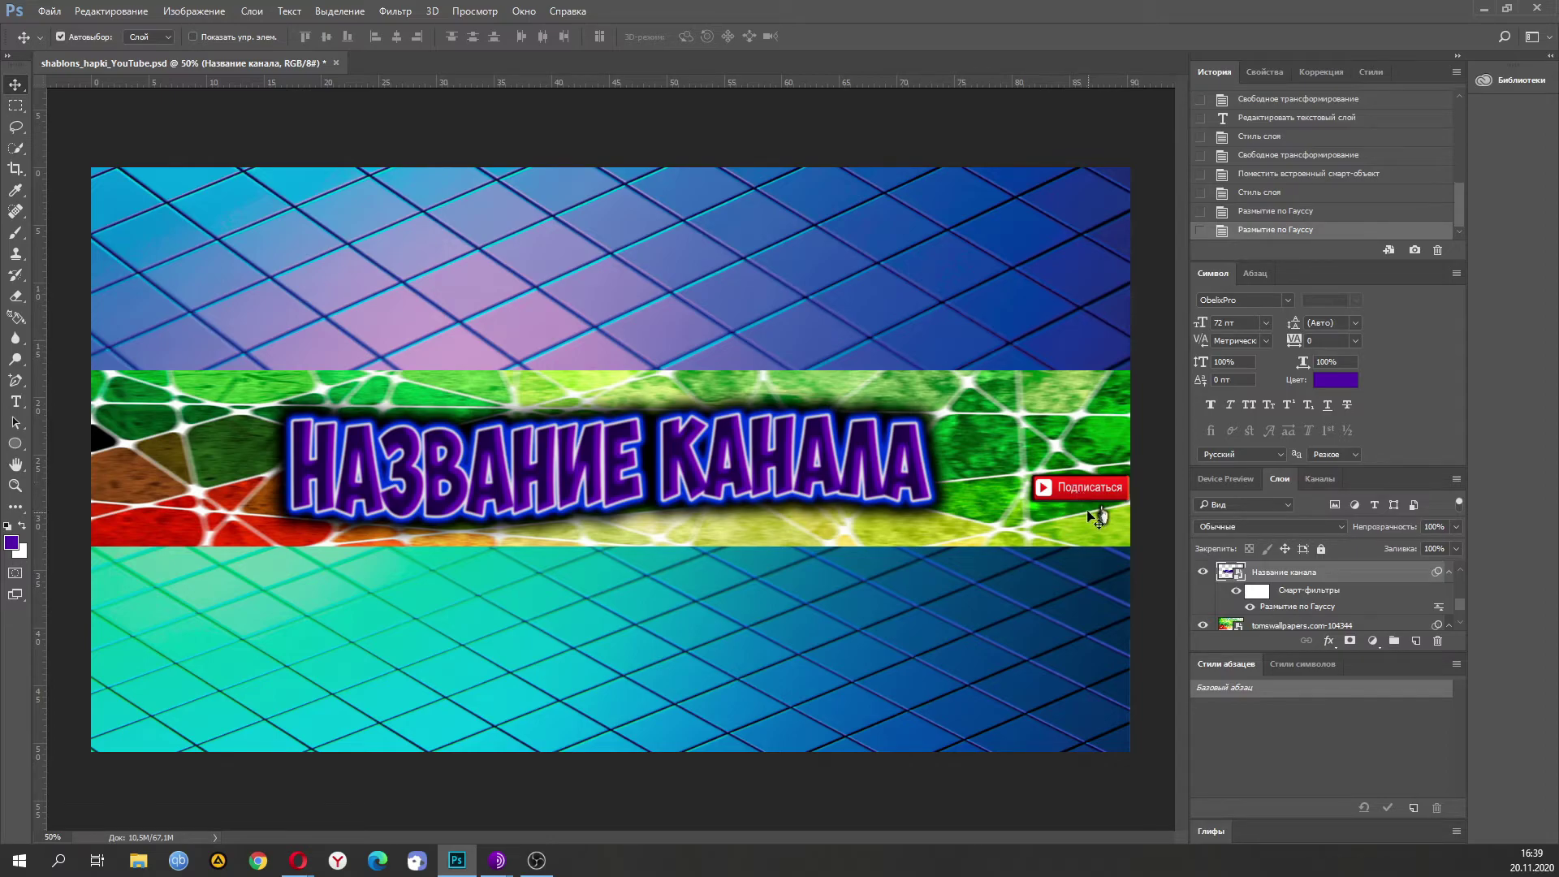
# Save a JPEG copy of the banner to the desktop under the name "название канала".
pyautogui.click(47, 11)
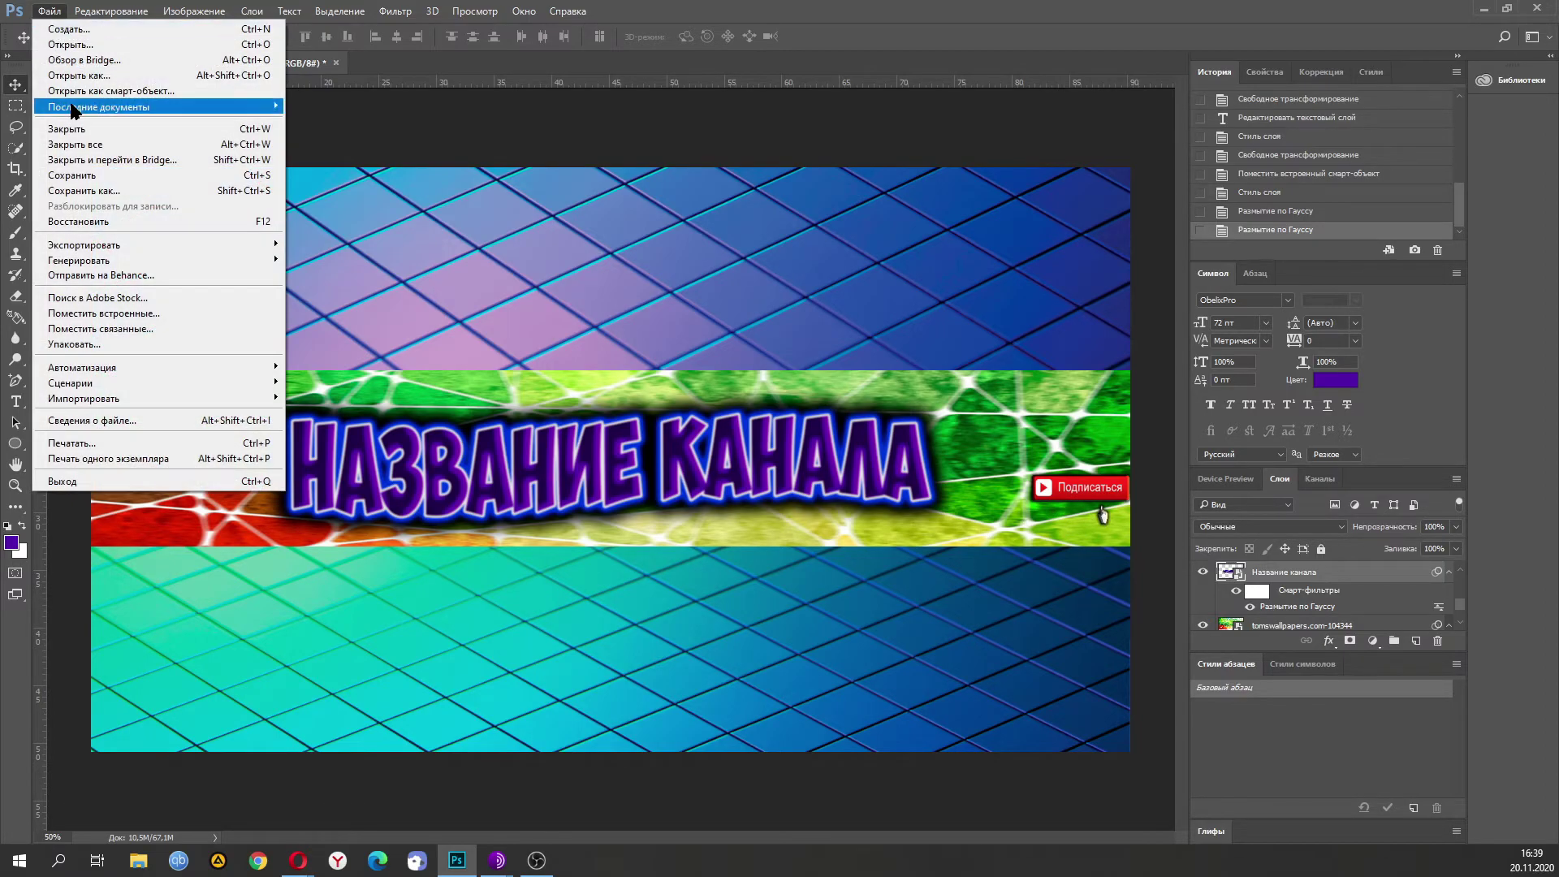
pyautogui.click(100, 193)
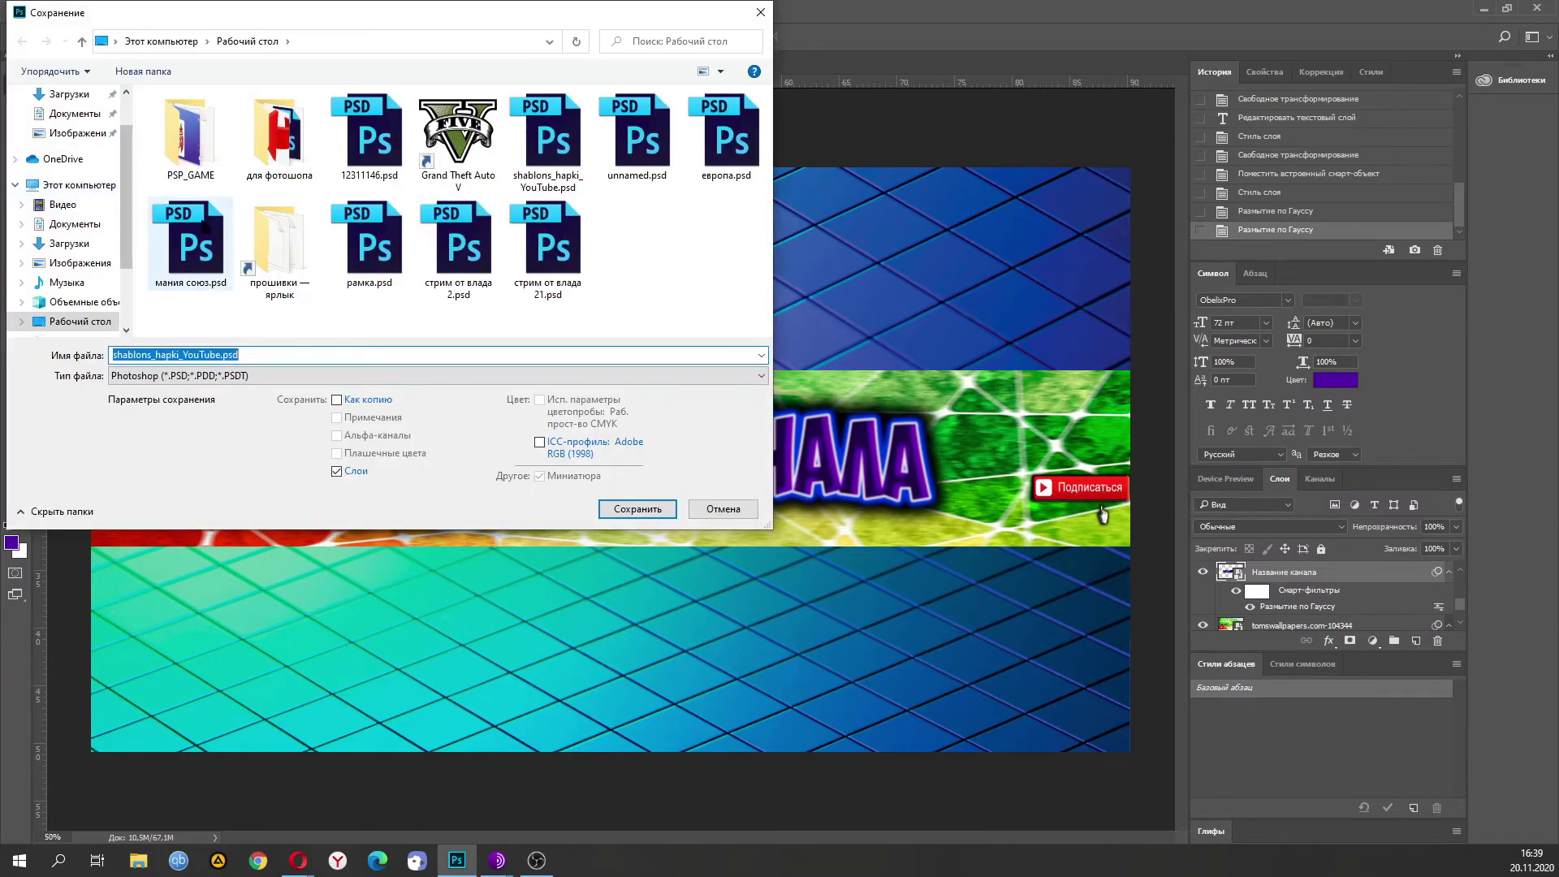
pyautogui.click(258, 376)
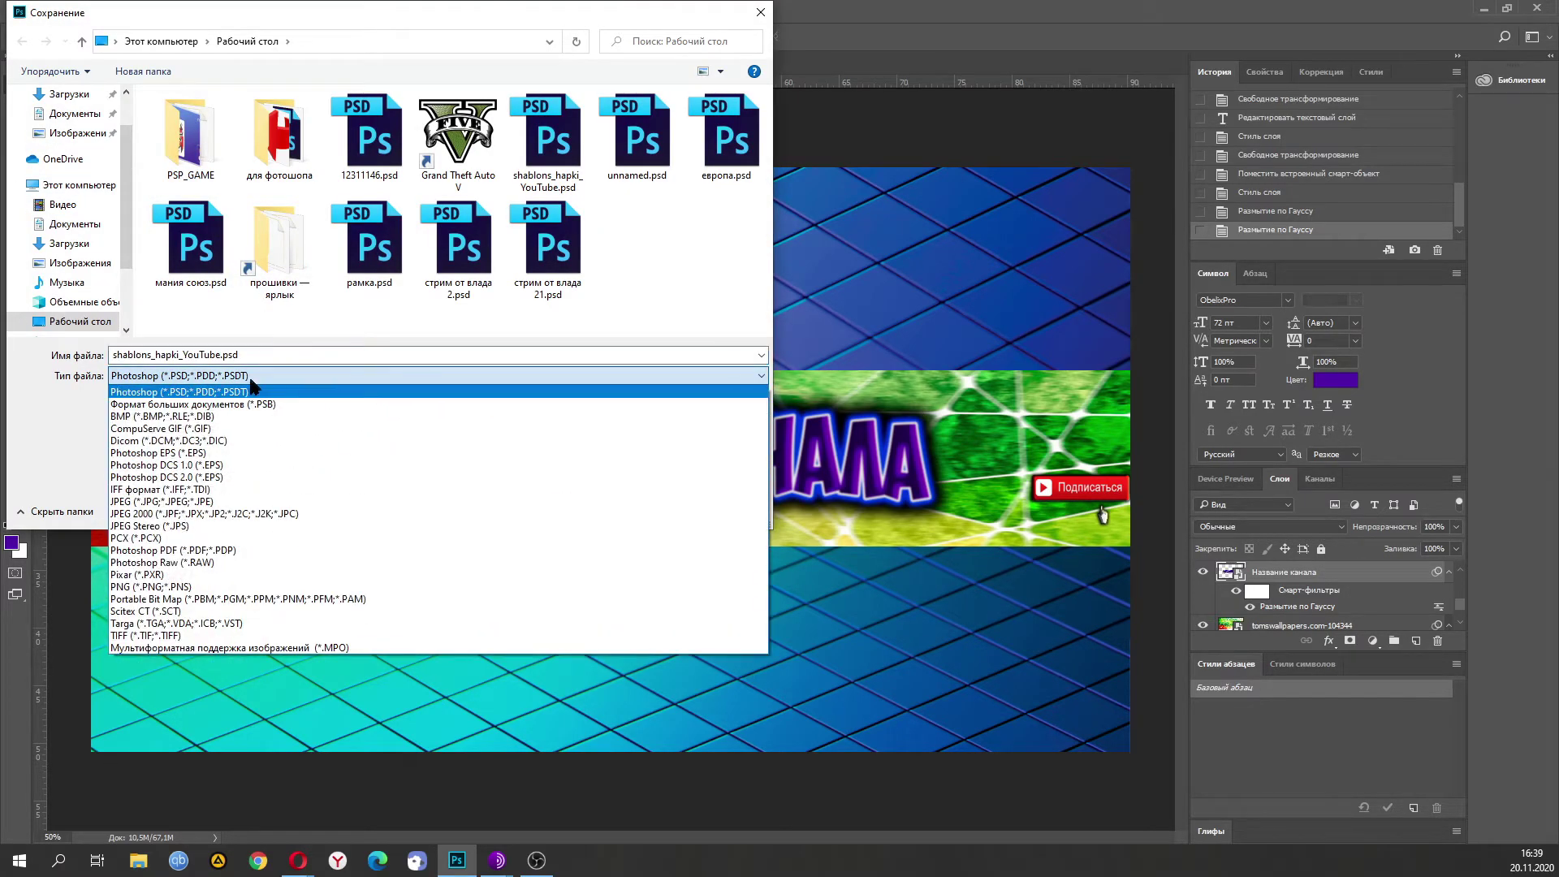
pyautogui.click(192, 502)
pyautogui.doubleClick(262, 351)
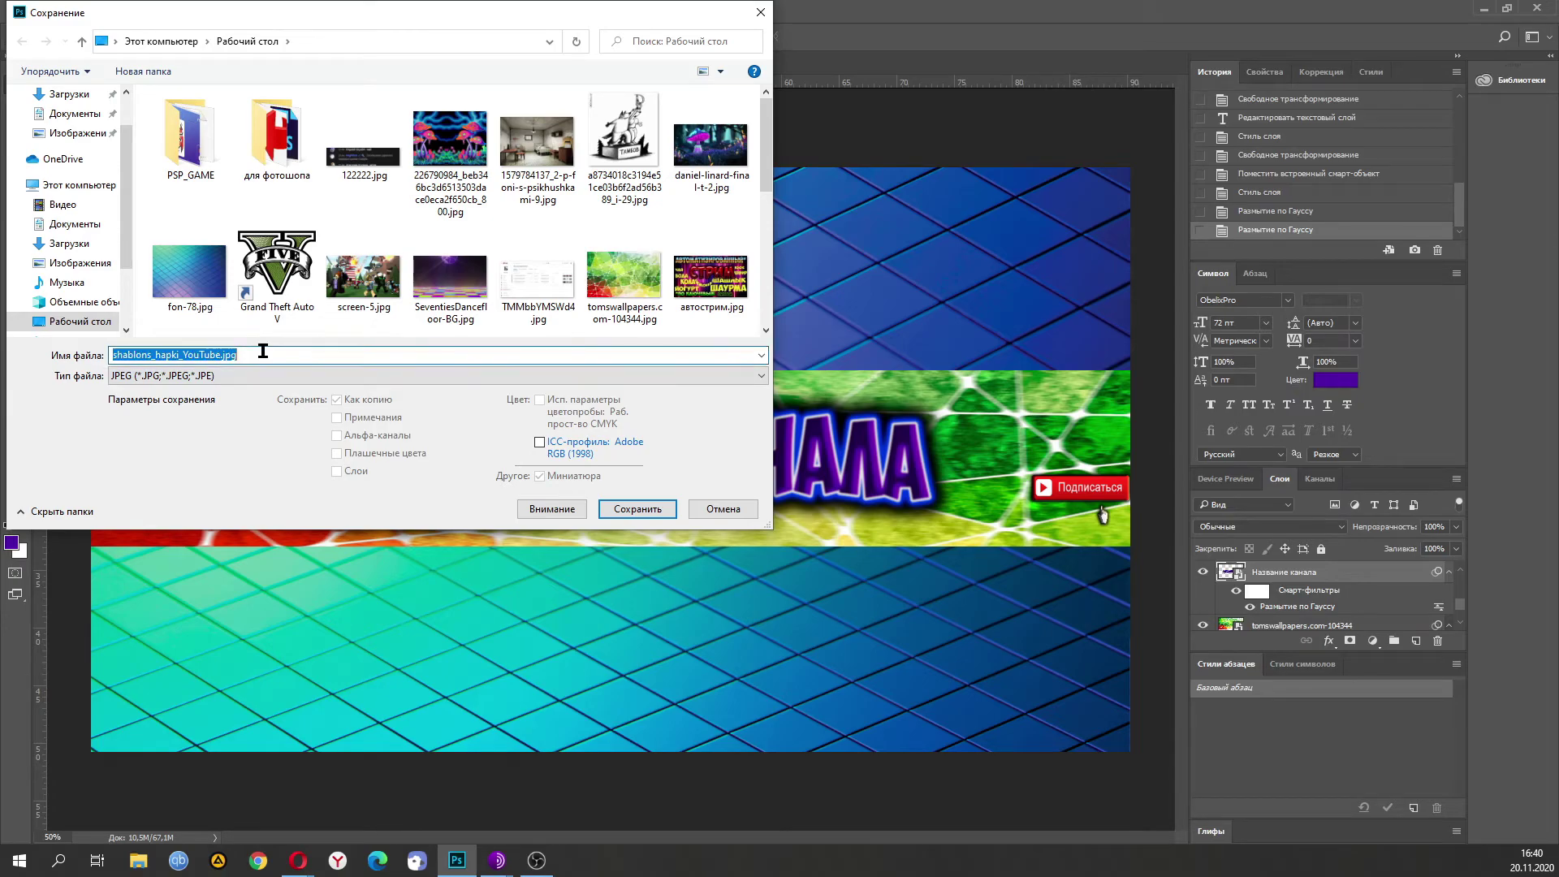
pyautogui.write('на')
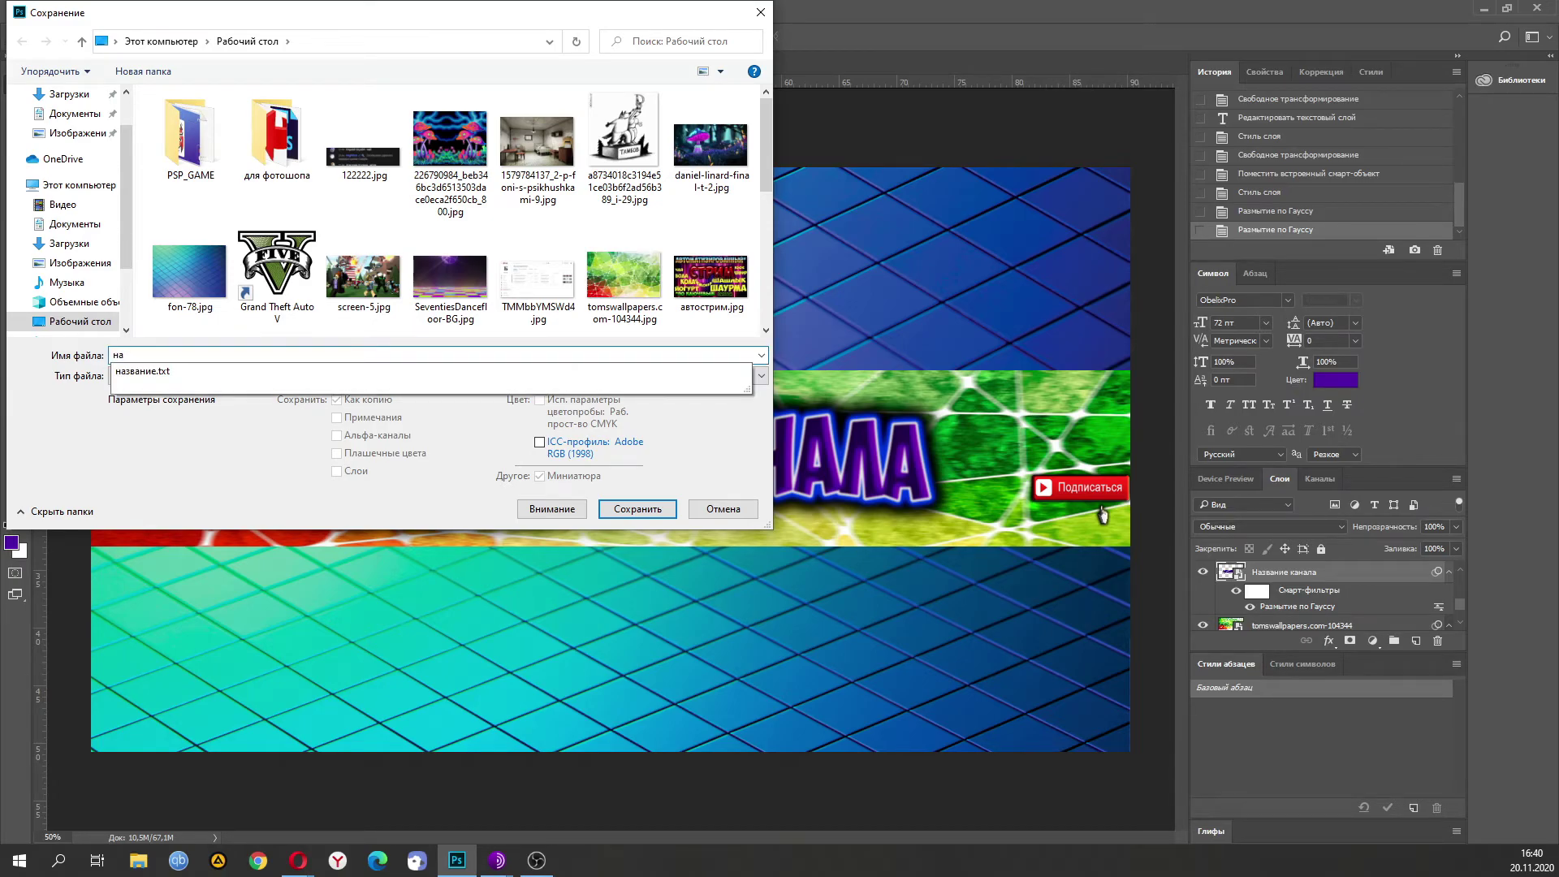
pyautogui.write('звание канала')
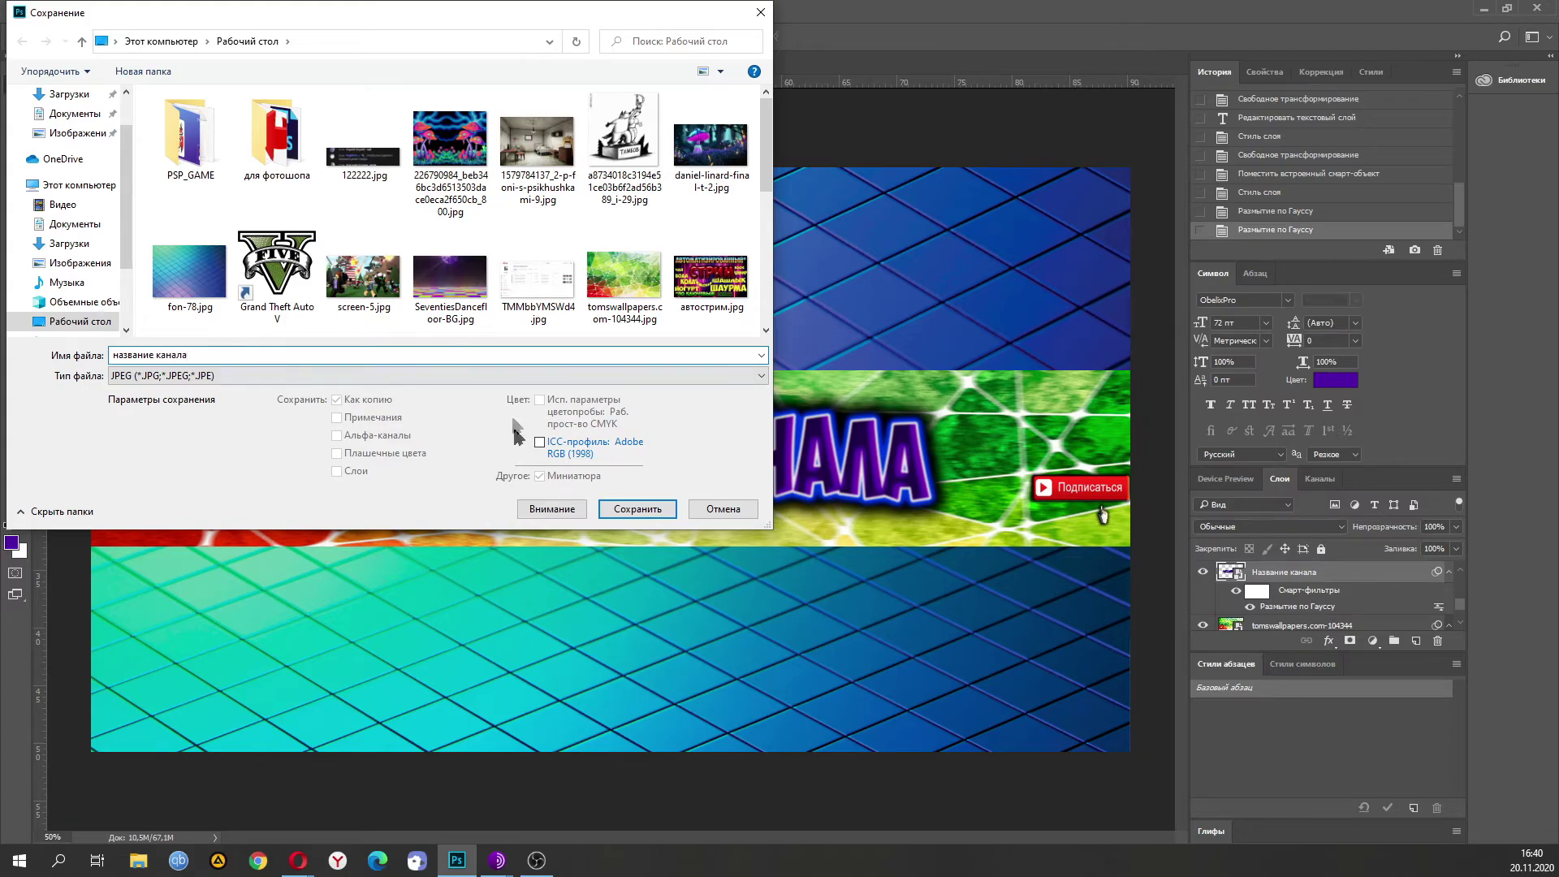
pyautogui.click(621, 512)
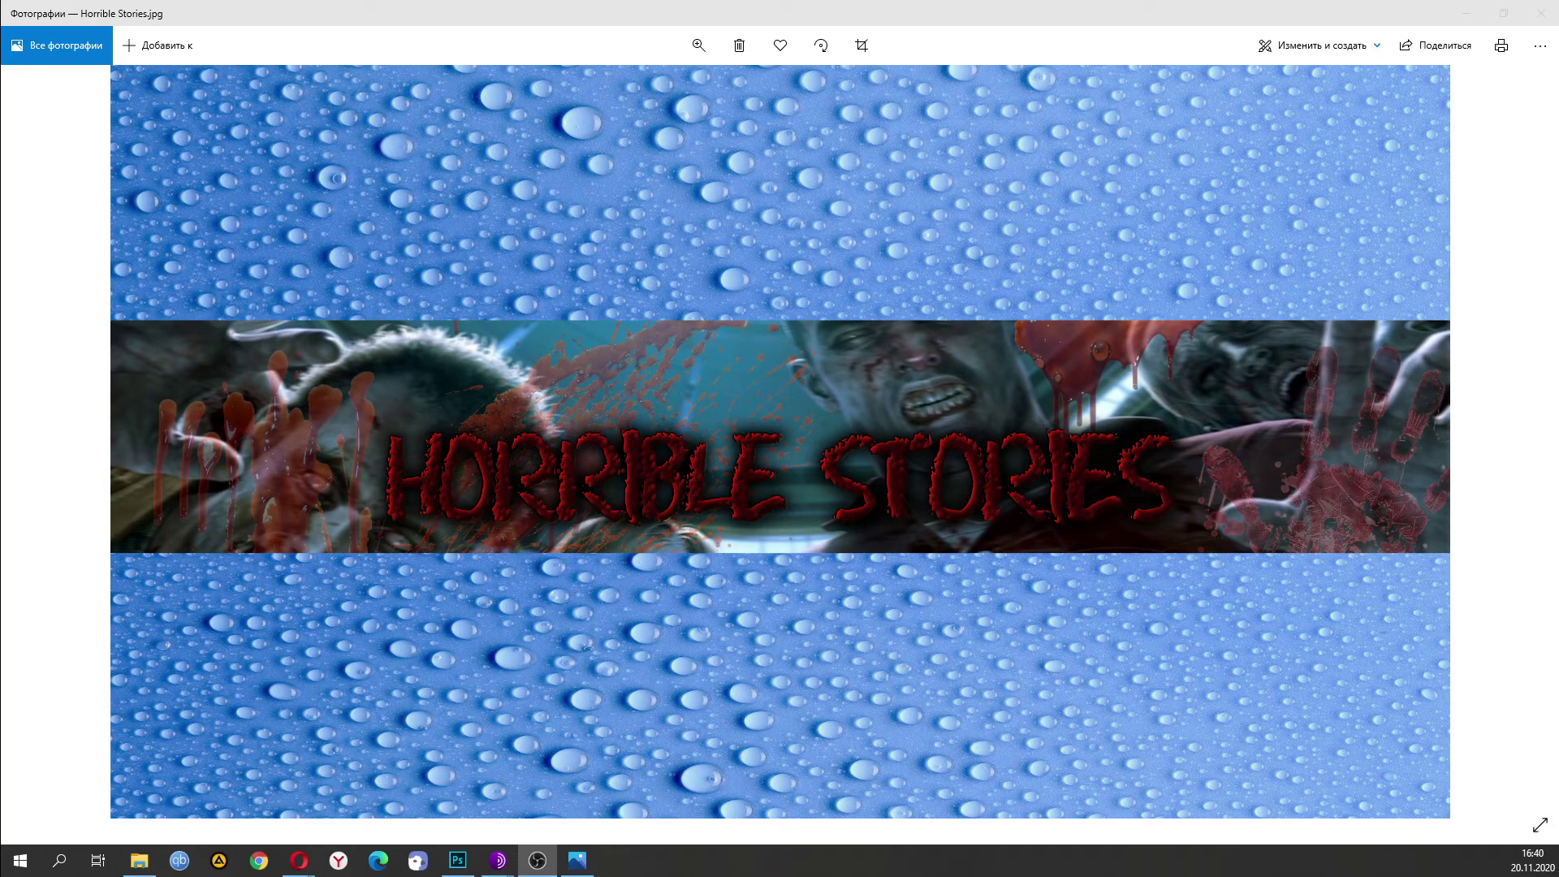
# Look through the finished example banners in Photos, from Horrible Stories.jpg to Учимся всему3.jpg, and shrink the viewer window.
pyautogui.click(639, 137)
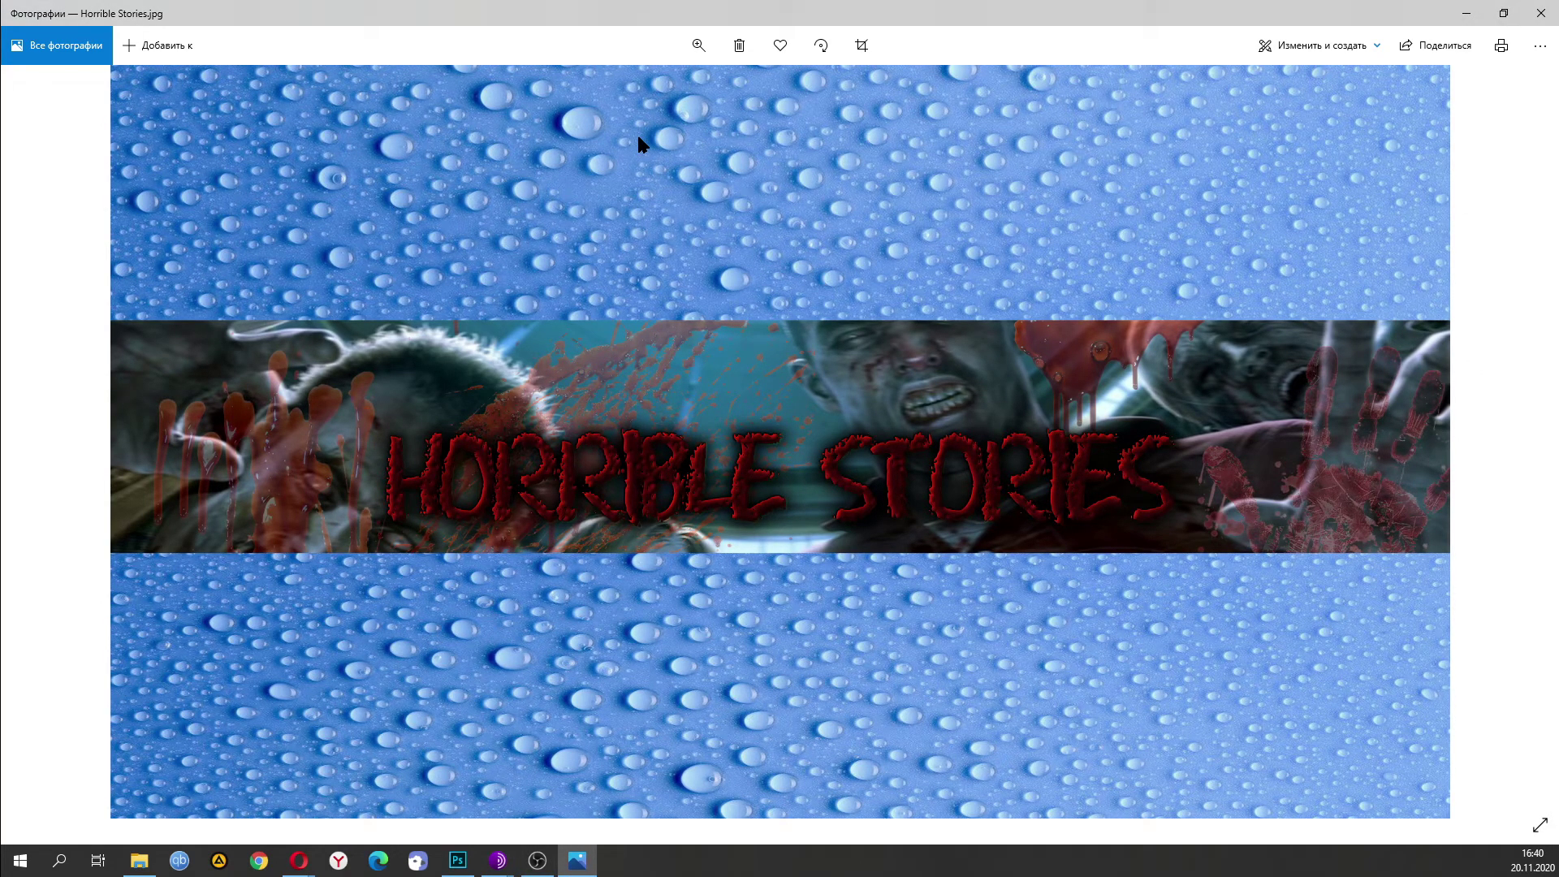
pyautogui.press('Right')
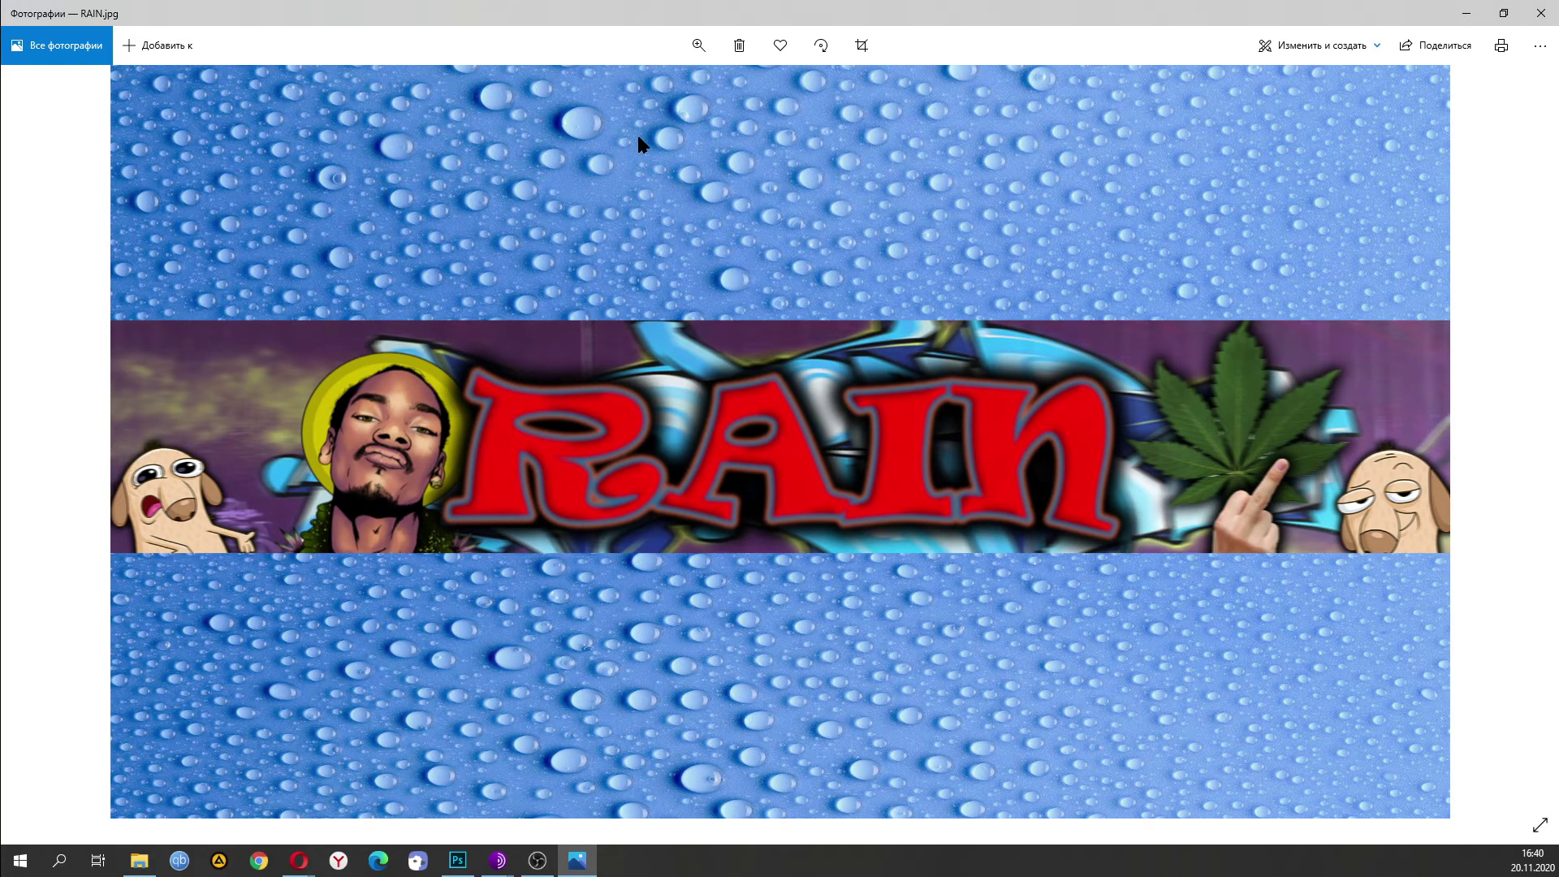
pyautogui.press('Right')
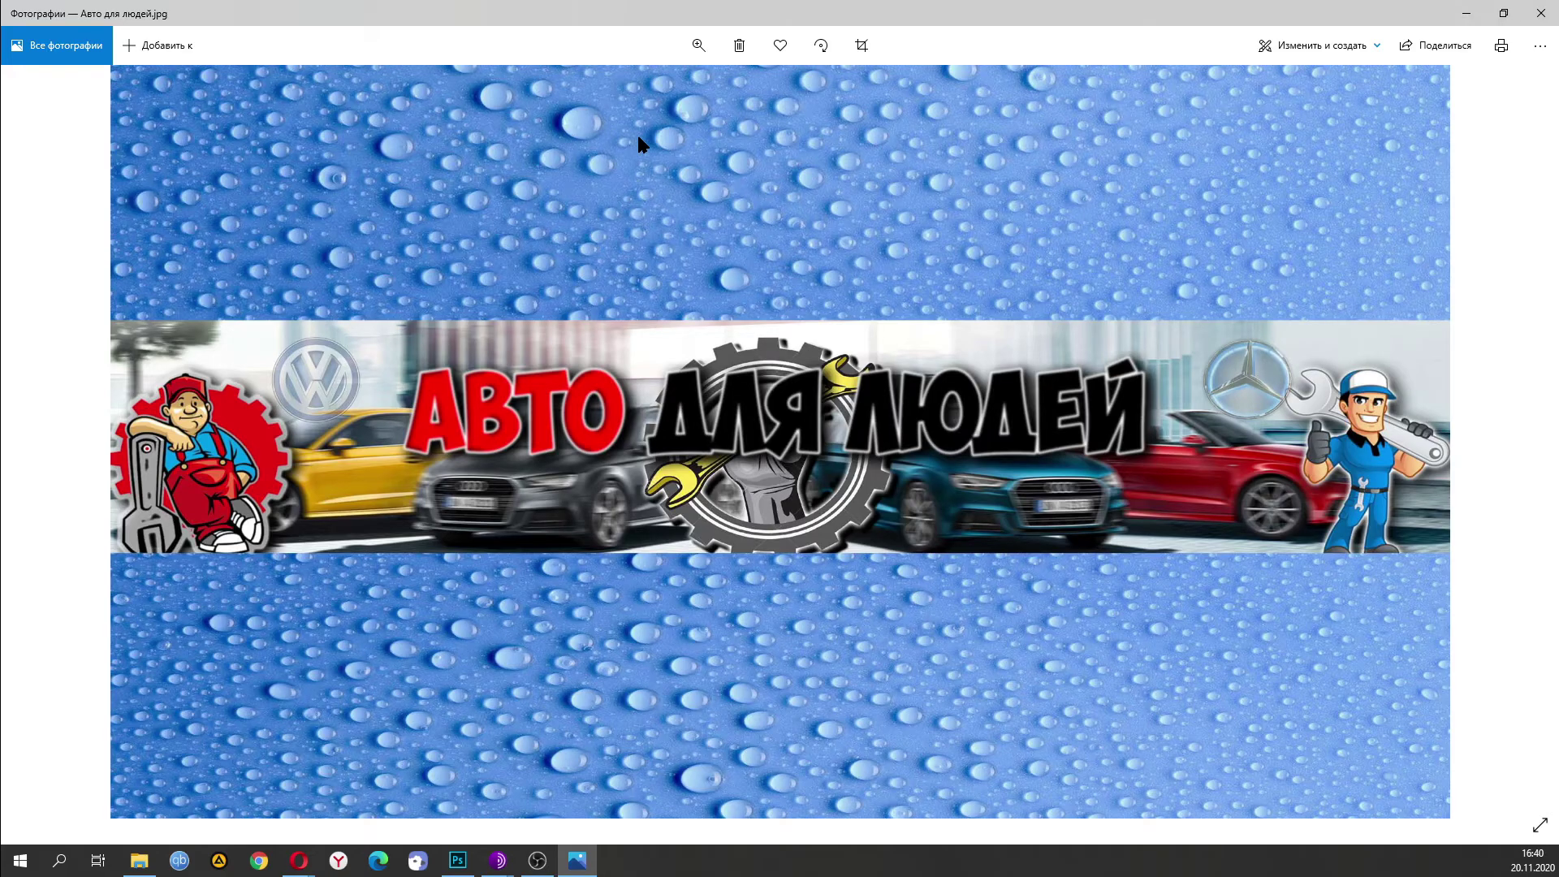
pyautogui.press('Right')
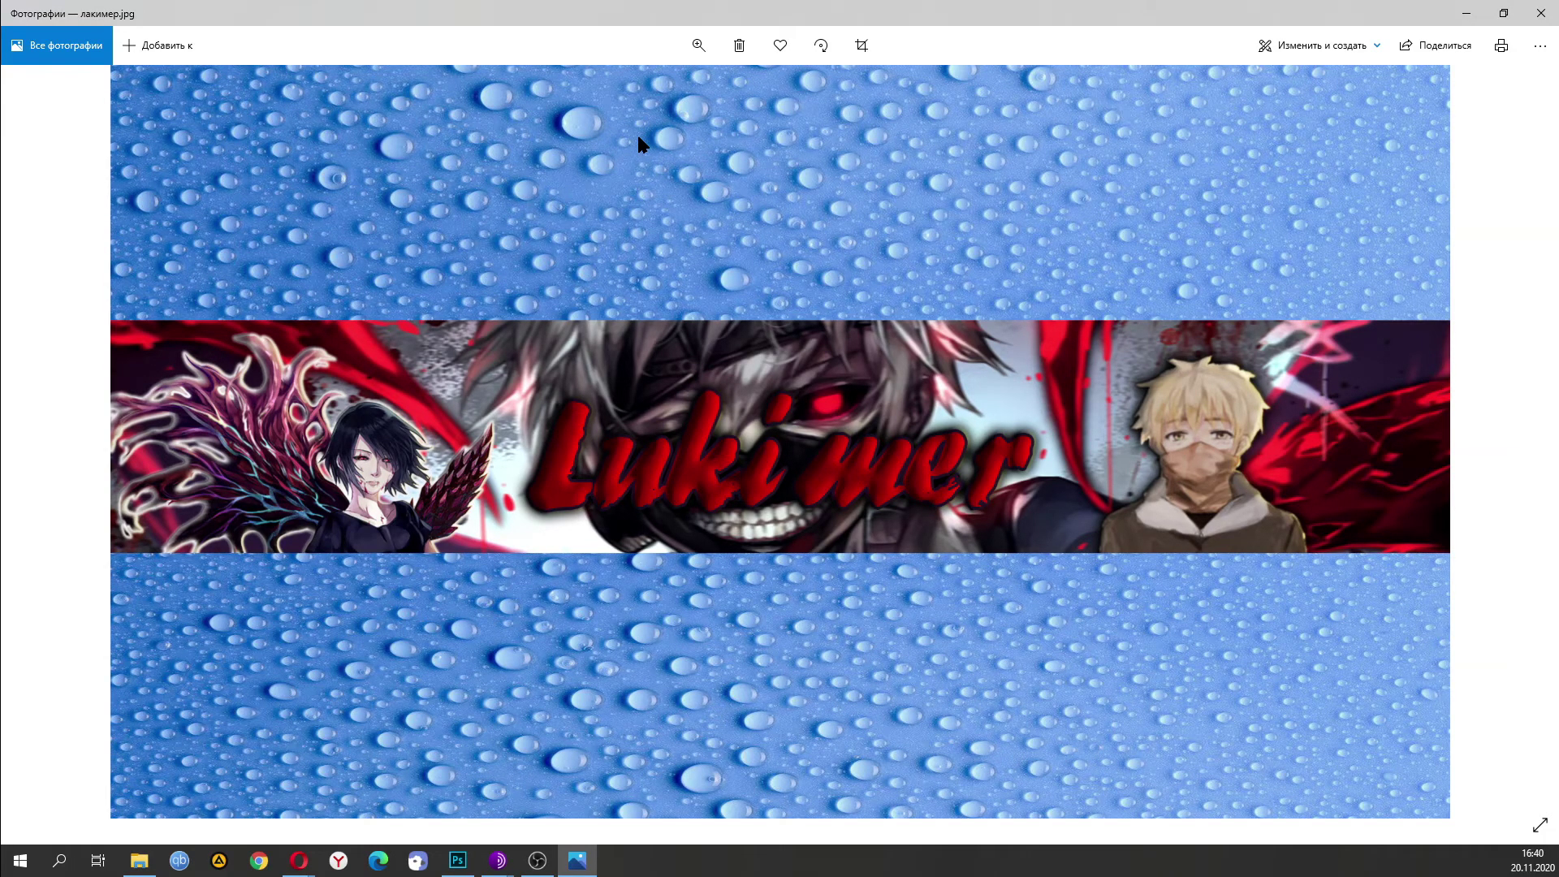
pyautogui.press('Right')
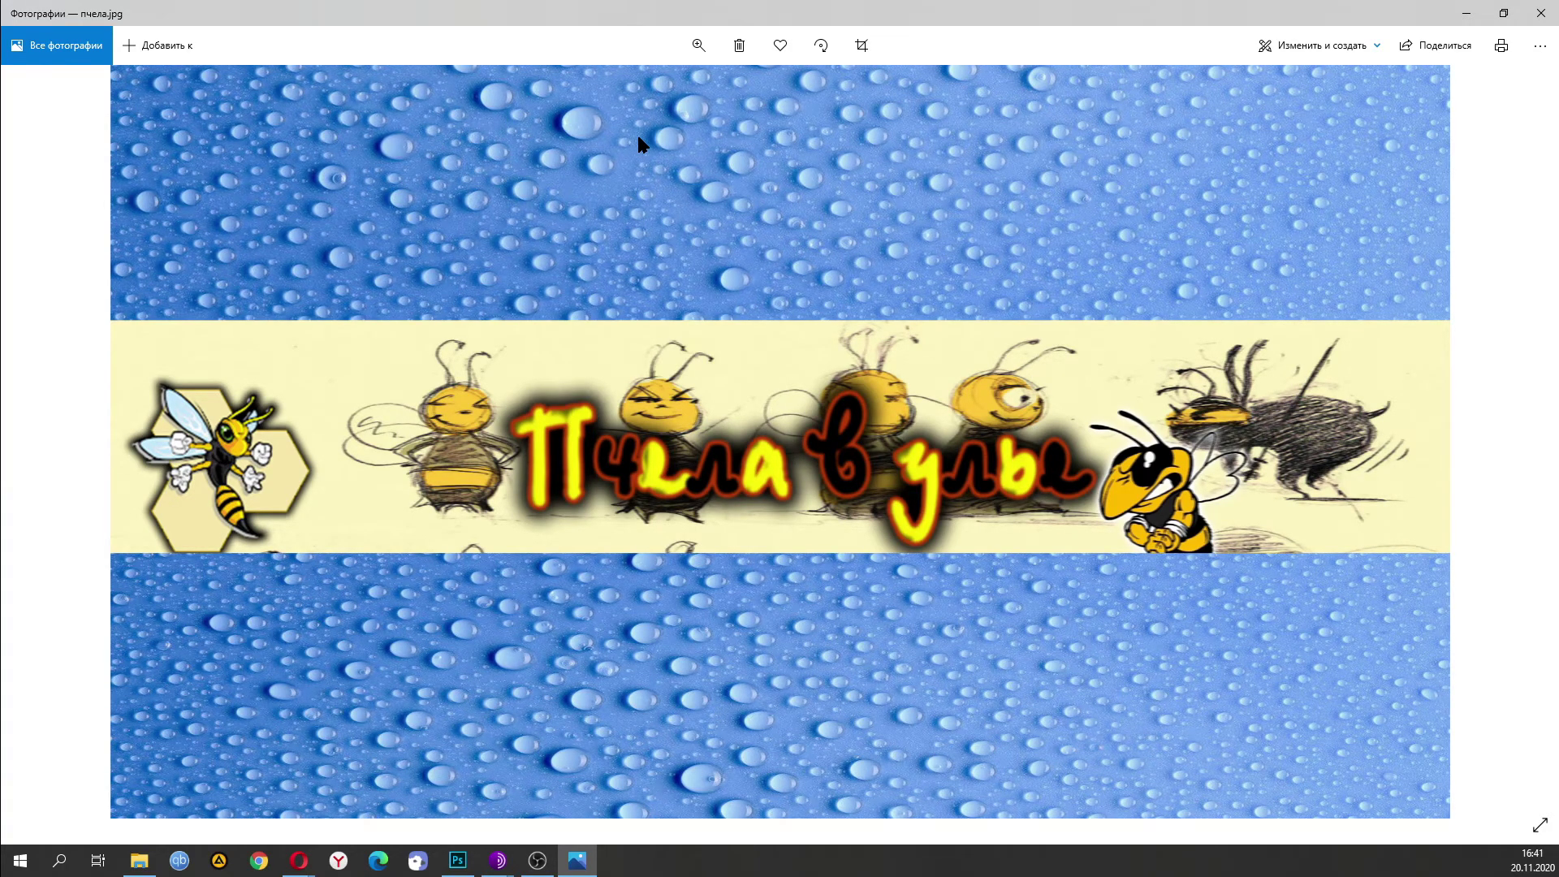
pyautogui.press('Right')
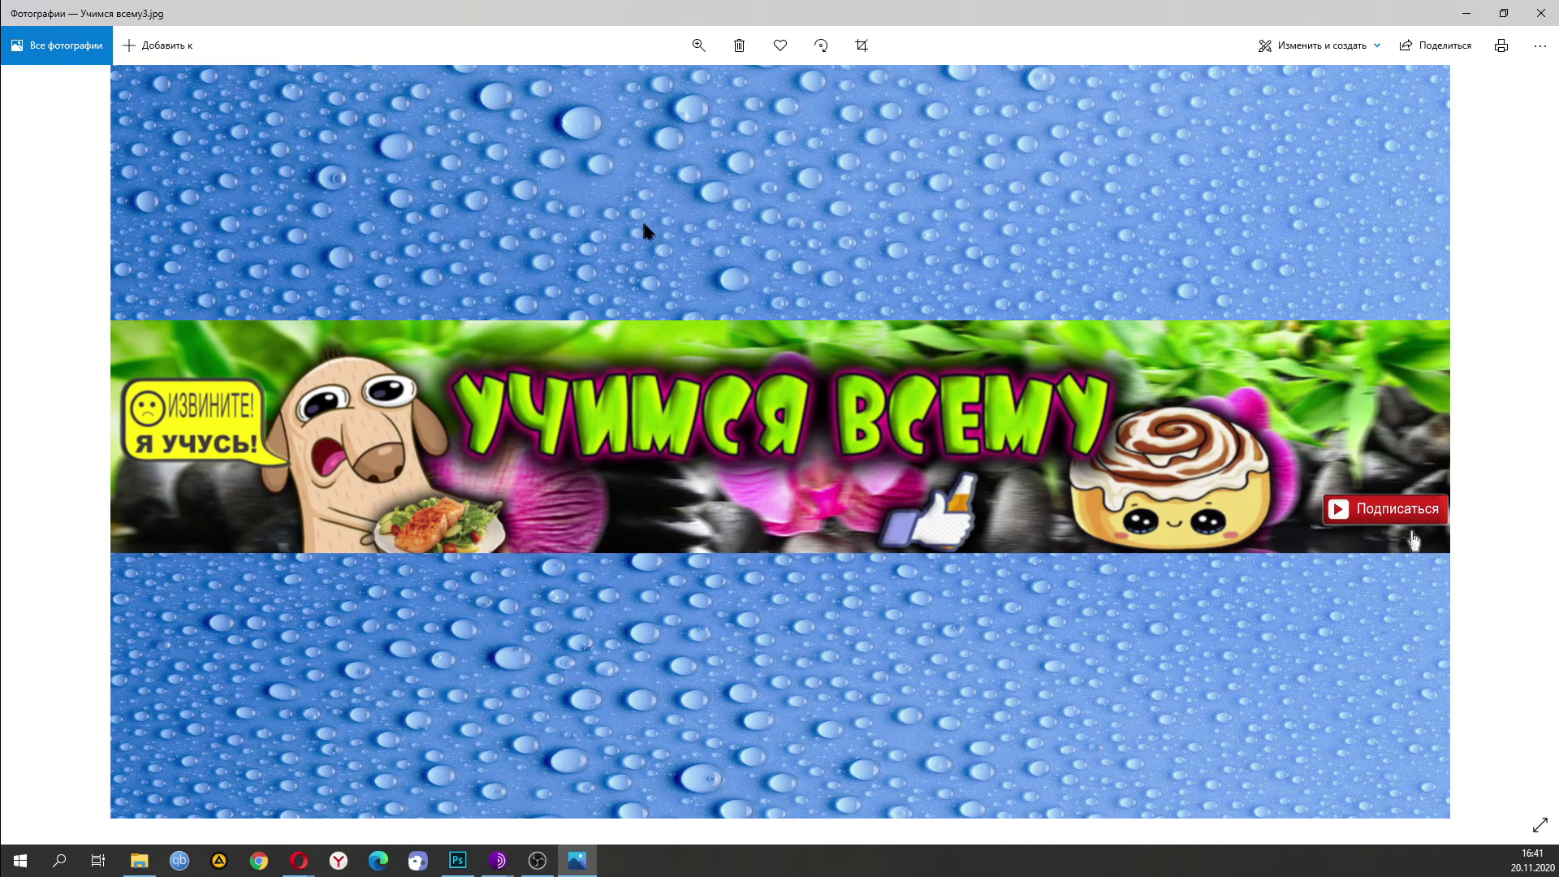
pyautogui.press('super+Down')
pyautogui.press('super+Down')
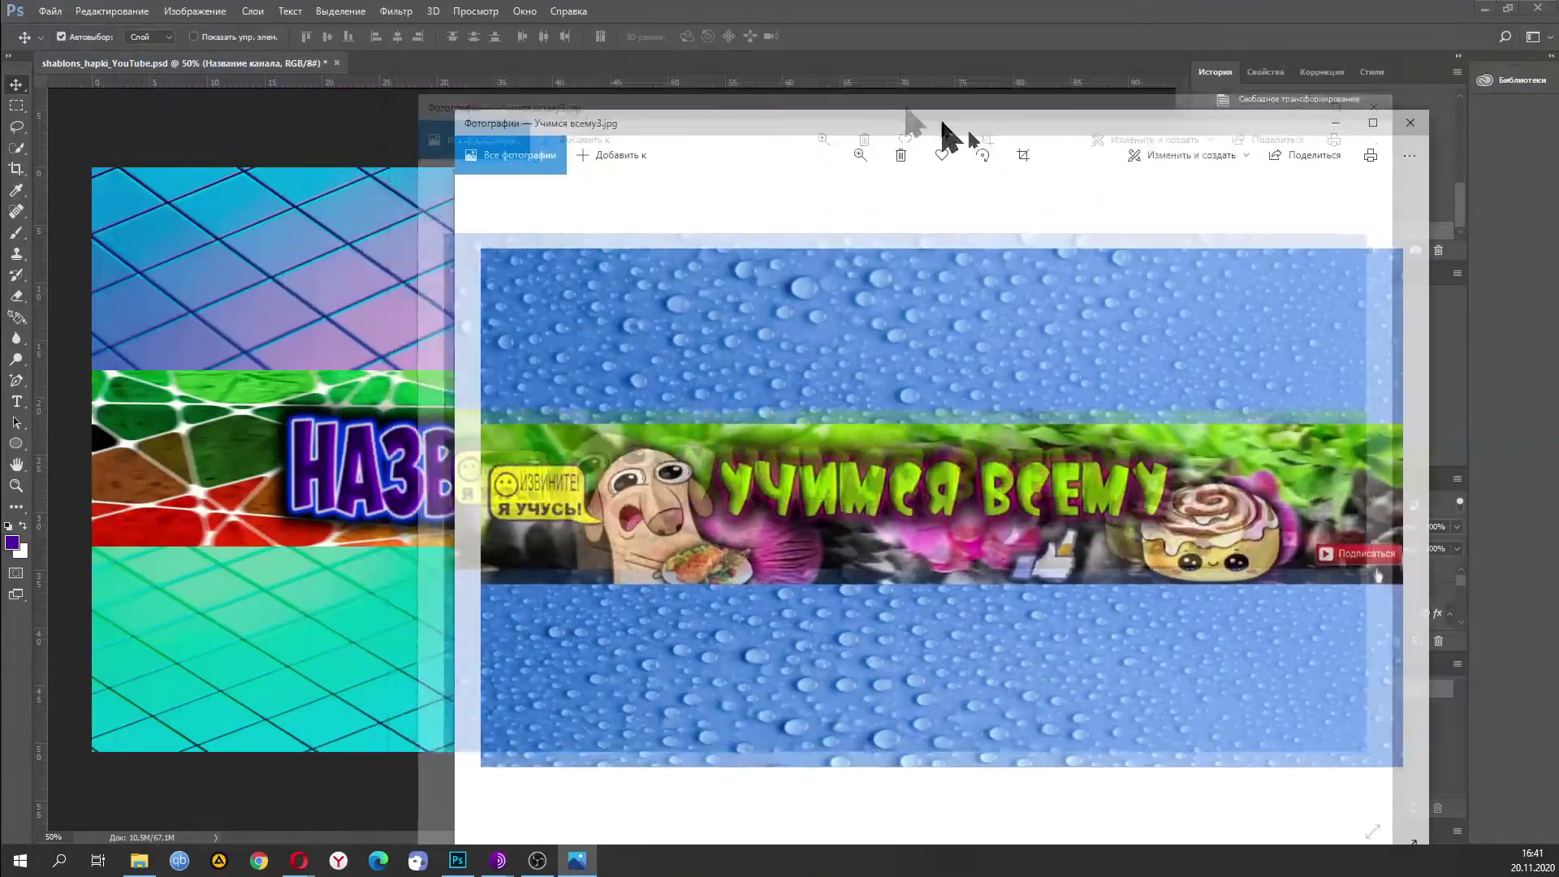